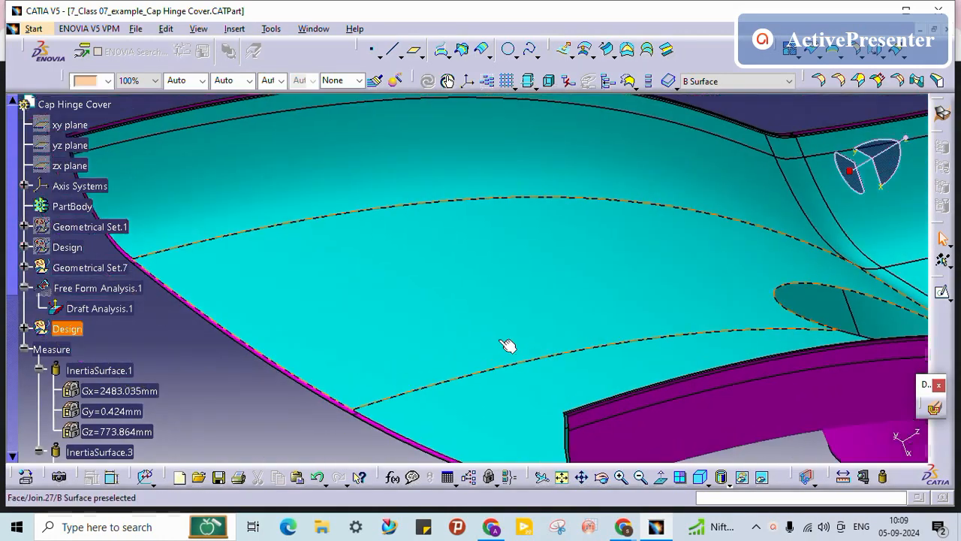
# Step: Zoom and orbit around the part to inspect the edge gaps at its corners and sides
pyautogui.moveTo(157, 197); pyautogui.dragTo(367, 303, button='middle')
pyautogui.moveTo(372, 259); pyautogui.dragTo(539, 201, button='middle')
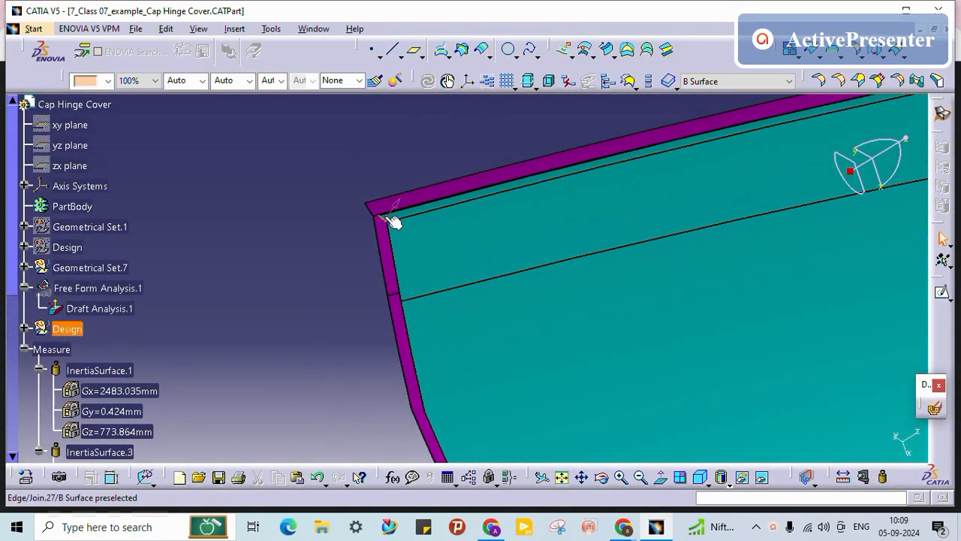
pyautogui.moveTo(386, 211); pyautogui.dragTo(575, 381, button='middle')
pyautogui.moveTo(587, 227); pyautogui.dragTo(550, 228, button='middle')
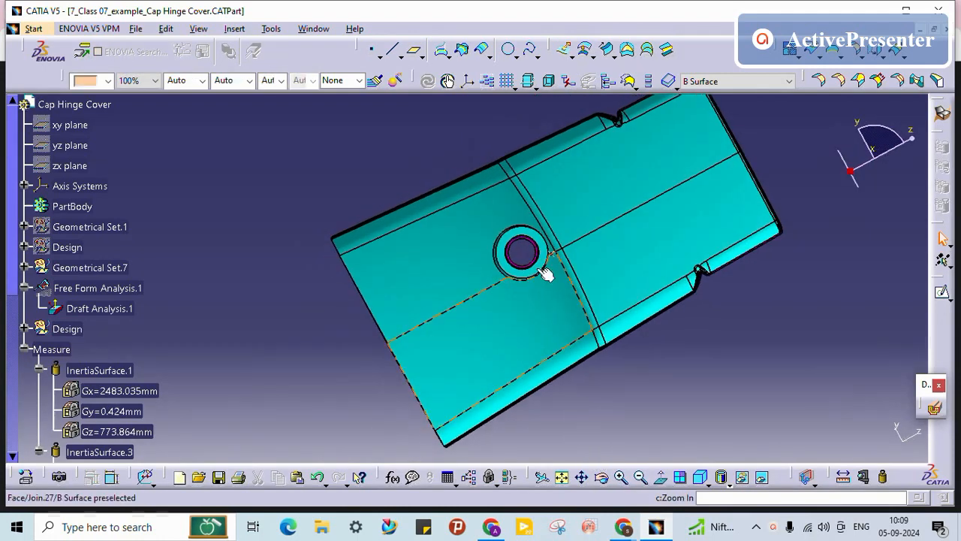
pyautogui.moveTo(400, 285); pyautogui.dragTo(490, 359, button='middle')
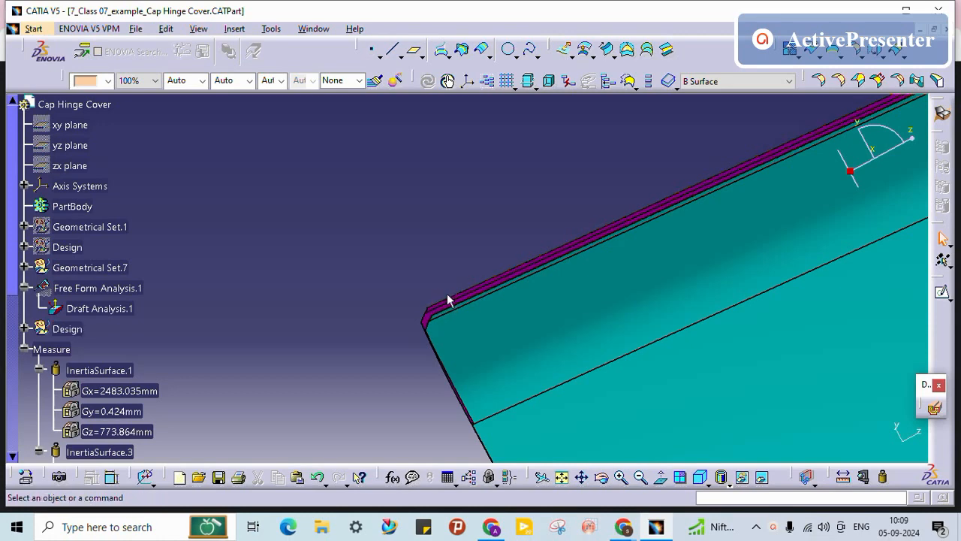
pyautogui.moveTo(399, 383); pyautogui.dragTo(447, 249, button='middle')
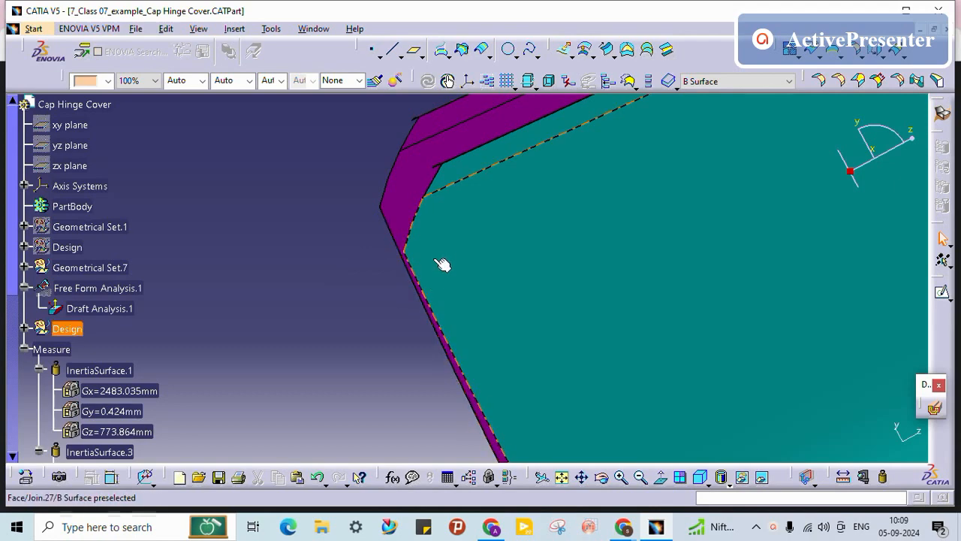
pyautogui.moveTo(442, 264); pyautogui.dragTo(448, 299, button='middle')
pyautogui.moveTo(440, 238); pyautogui.dragTo(386, 450, button='middle')
pyautogui.moveTo(519, 259); pyautogui.dragTo(122, 285, button='middle')
pyautogui.moveTo(661, 218); pyautogui.dragTo(285, 381, button='middle')
pyautogui.moveTo(665, 262); pyautogui.dragTo(679, 405, button='middle')
pyautogui.moveTo(537, 313); pyautogui.dragTo(762, 186, button='middle')
pyautogui.moveTo(624, 268); pyautogui.dragTo(598, 348, button='middle')
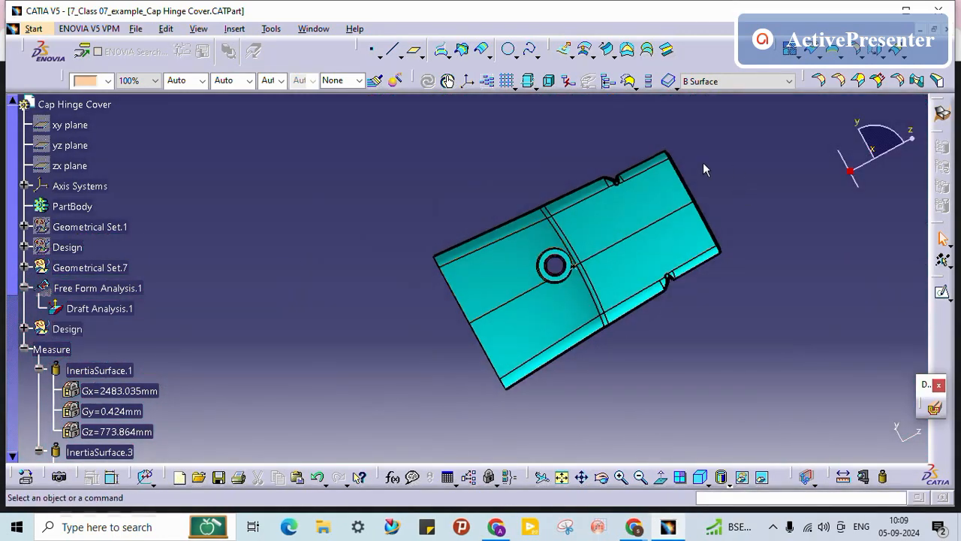
pyautogui.moveTo(703, 165); pyautogui.dragTo(368, 192, button='middle')
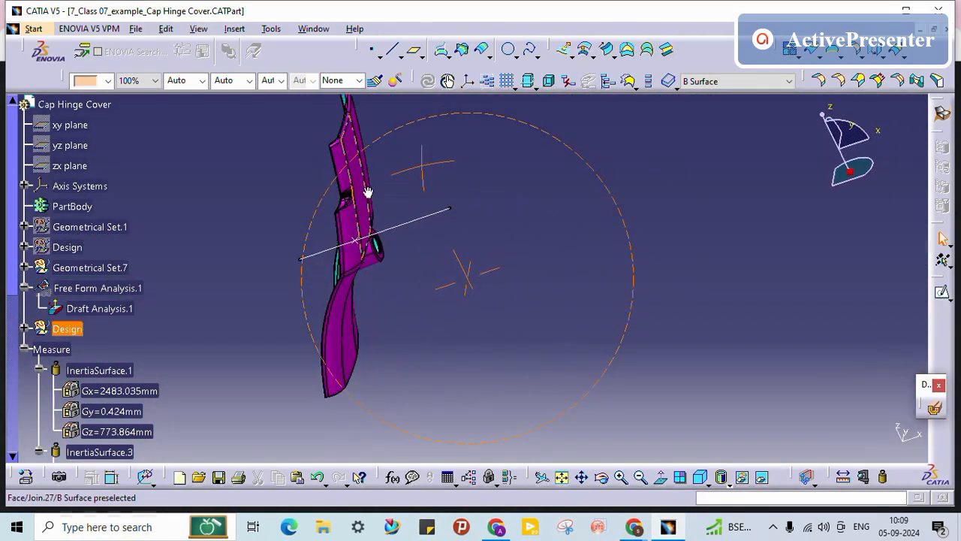
pyautogui.moveTo(461, 293); pyautogui.dragTo(518, 276, button='middle')
pyautogui.moveTo(488, 307); pyautogui.dragTo(568, 80, button='middle')
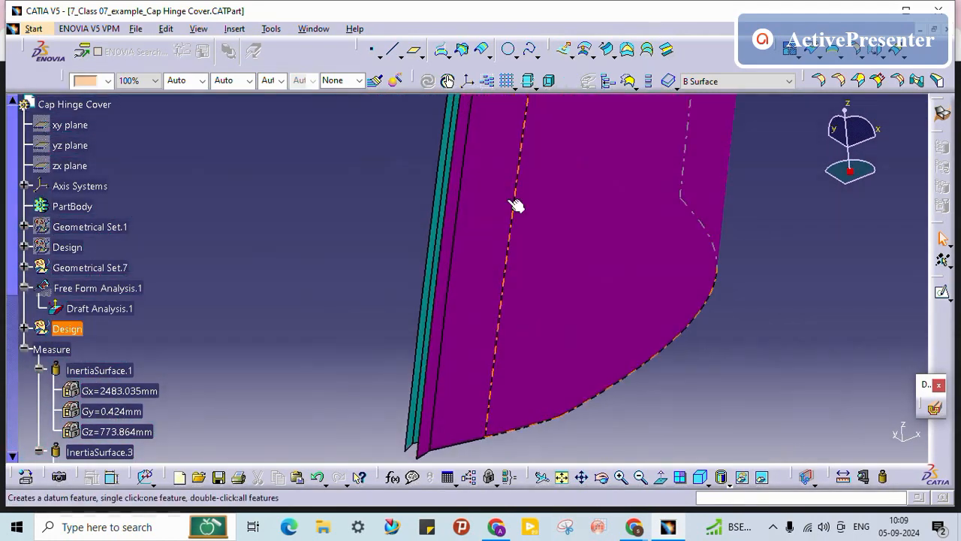
# Step: Select the B surface edges and the adjoining A surface at the gap, checking from a normal view
pyautogui.click(418, 393)
pyautogui.click(424, 401)
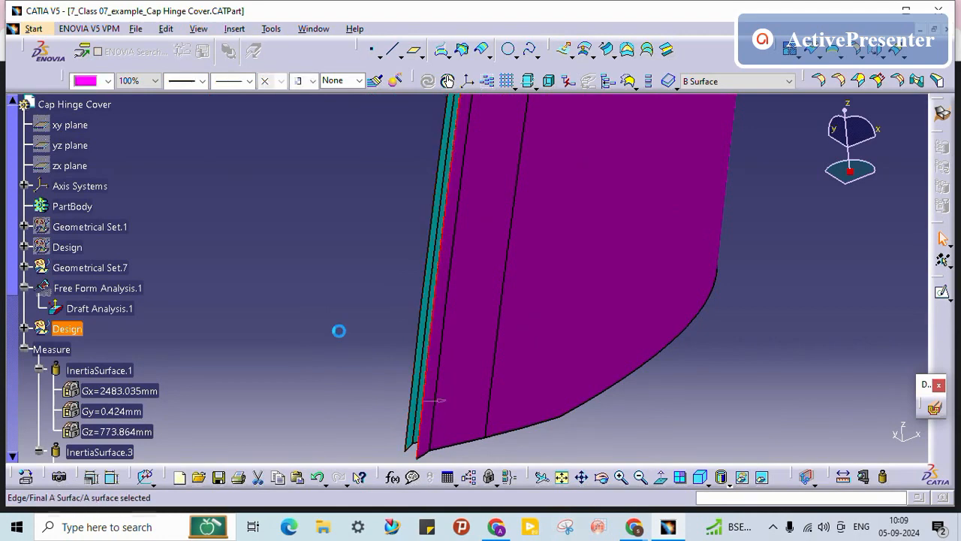
pyautogui.moveTo(327, 299); pyautogui.dragTo(377, 191, button='middle')
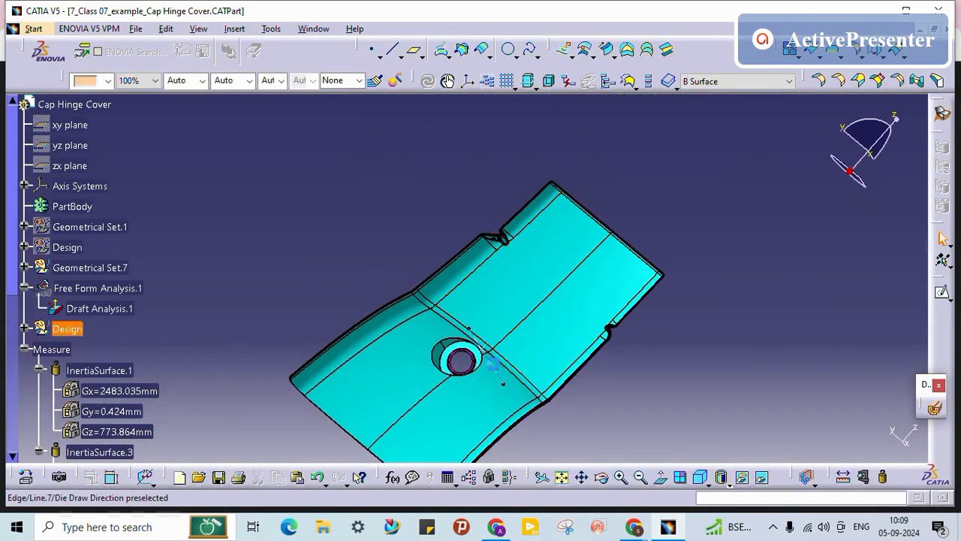
pyautogui.click(662, 481)
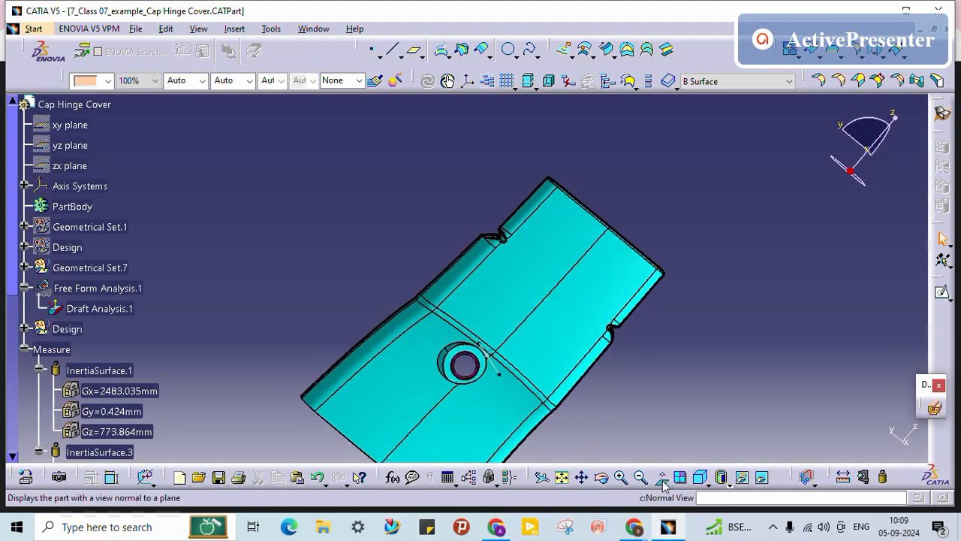
pyautogui.moveTo(623, 375); pyautogui.dragTo(595, 216, button='middle')
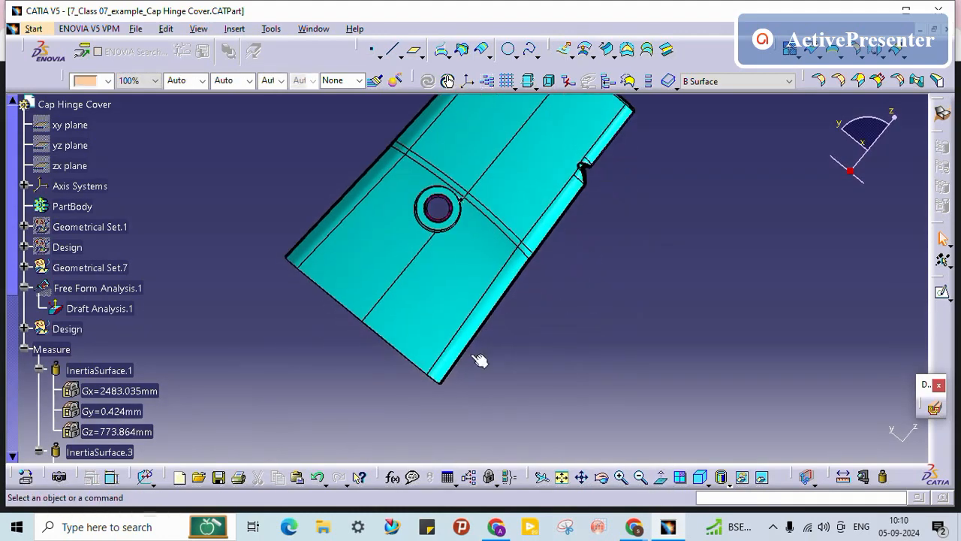
pyautogui.moveTo(442, 396); pyautogui.dragTo(545, 159, button='middle')
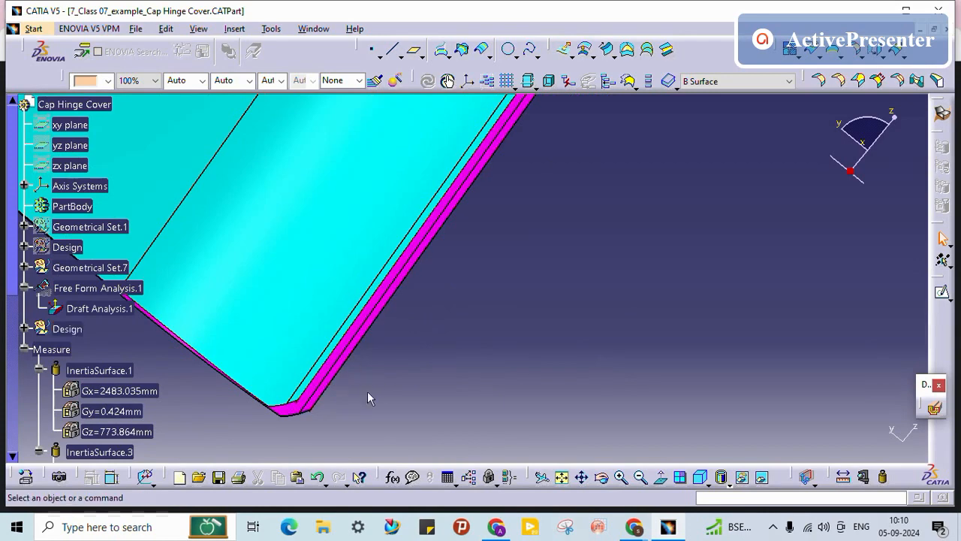
pyautogui.moveTo(171, 393); pyautogui.dragTo(388, 304, button='middle')
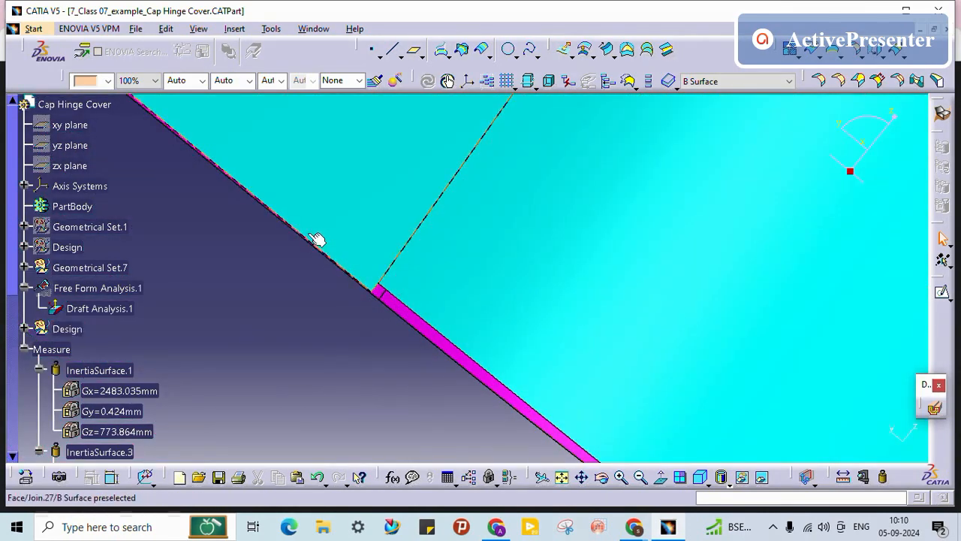
pyautogui.click(308, 236)
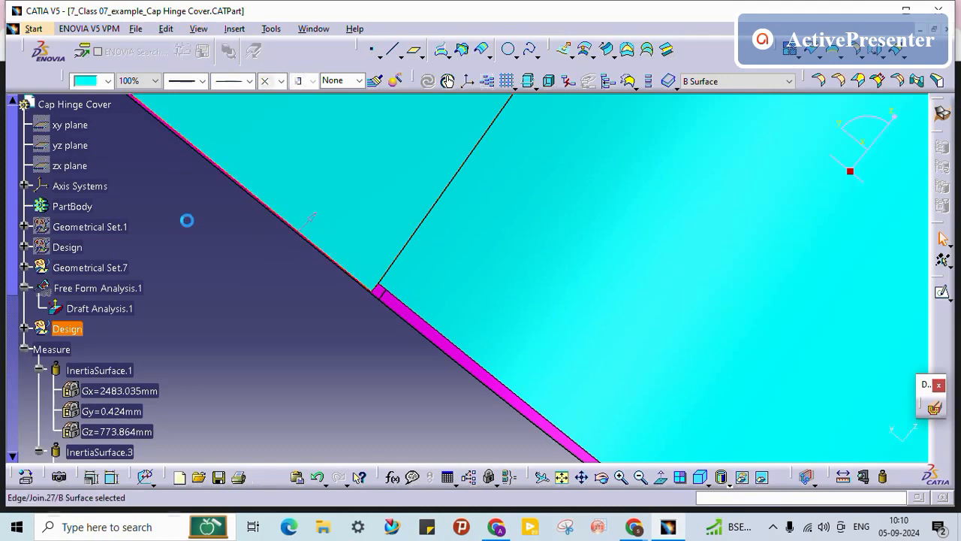
pyautogui.moveTo(187, 218); pyautogui.dragTo(398, 393, button='middle')
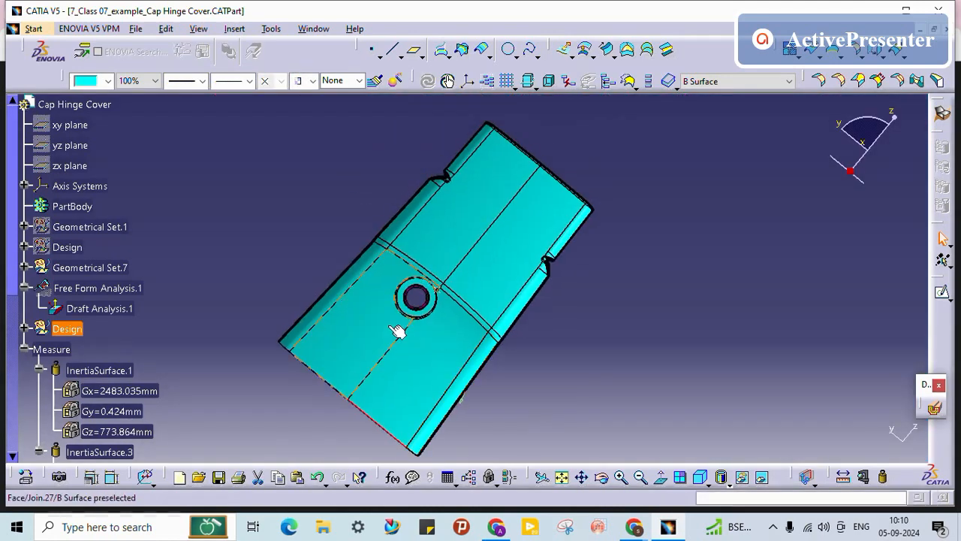
pyautogui.moveTo(438, 300); pyautogui.dragTo(484, 223, button='middle')
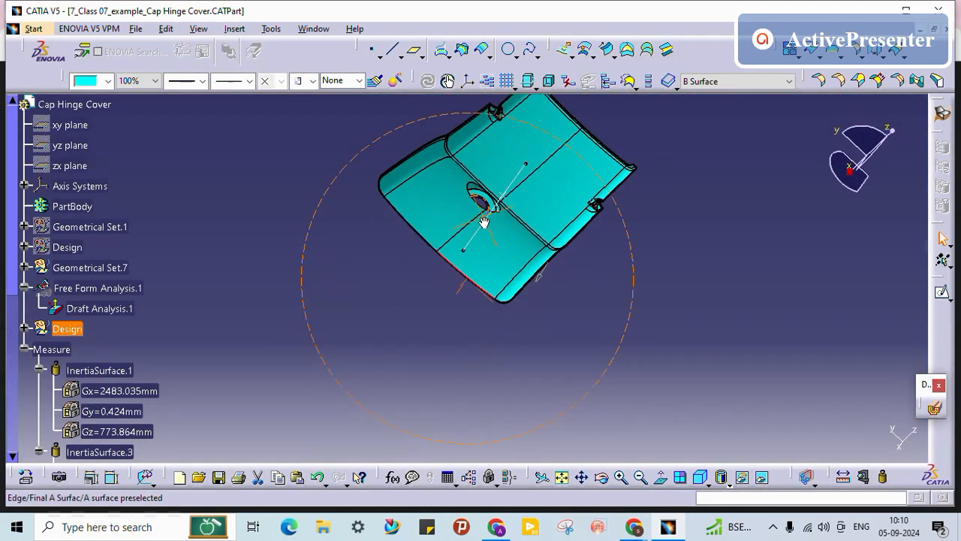
# Step: Locate die draw line Line.7 in the tree, view along it, and pick the A surface's top edge
pyautogui.rightClick(523, 180)
pyautogui.click(556, 185)
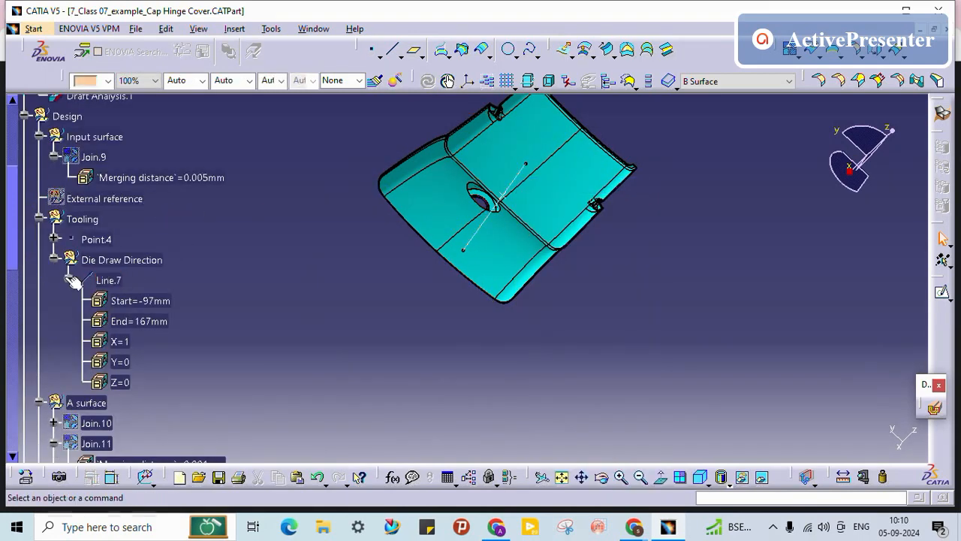
pyautogui.click(70, 277)
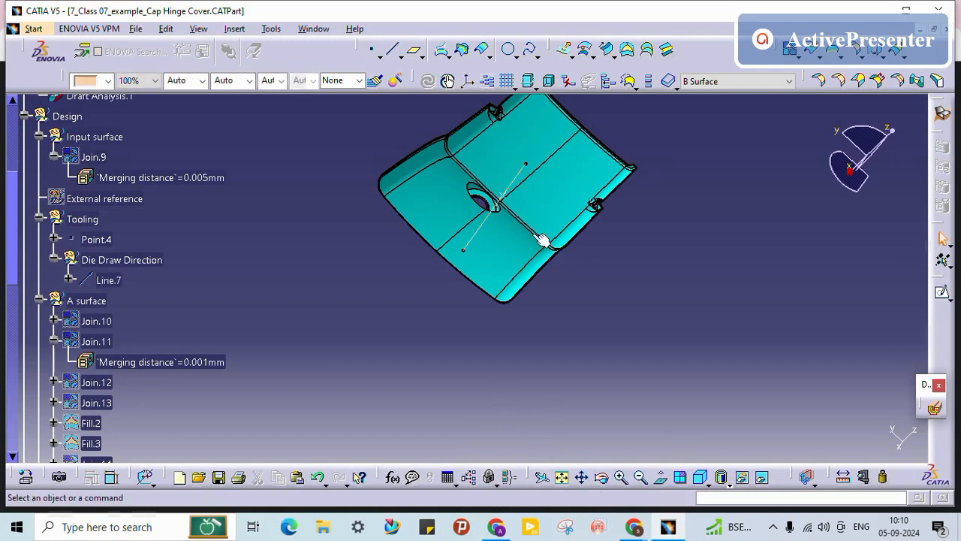
pyautogui.click(658, 478)
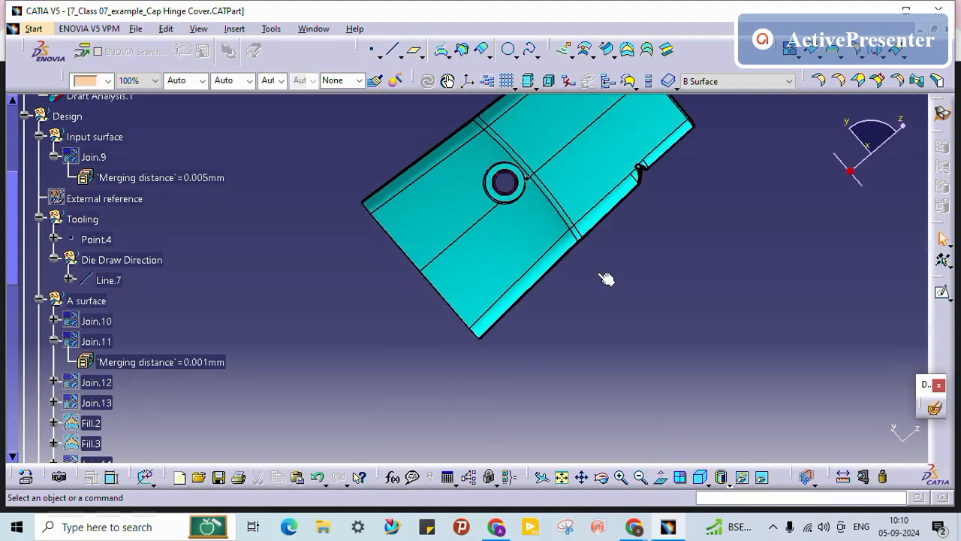
pyautogui.moveTo(599, 275); pyautogui.dragTo(624, 369, button='middle')
pyautogui.moveTo(398, 293); pyautogui.dragTo(511, 140, button='middle')
pyautogui.click(451, 302)
pyautogui.moveTo(416, 311); pyautogui.dragTo(350, 320, button='middle')
pyautogui.click(332, 298)
# Step: Inspect the part's right edge and left corner closely to see the thin purple faces
pyautogui.click(495, 244)
pyautogui.moveTo(495, 244); pyautogui.dragTo(510, 112, button='middle')
pyautogui.moveTo(560, 219); pyautogui.dragTo(646, 180, button='middle')
pyautogui.click(521, 255)
pyautogui.moveTo(521, 255); pyautogui.dragTo(518, 206, button='middle')
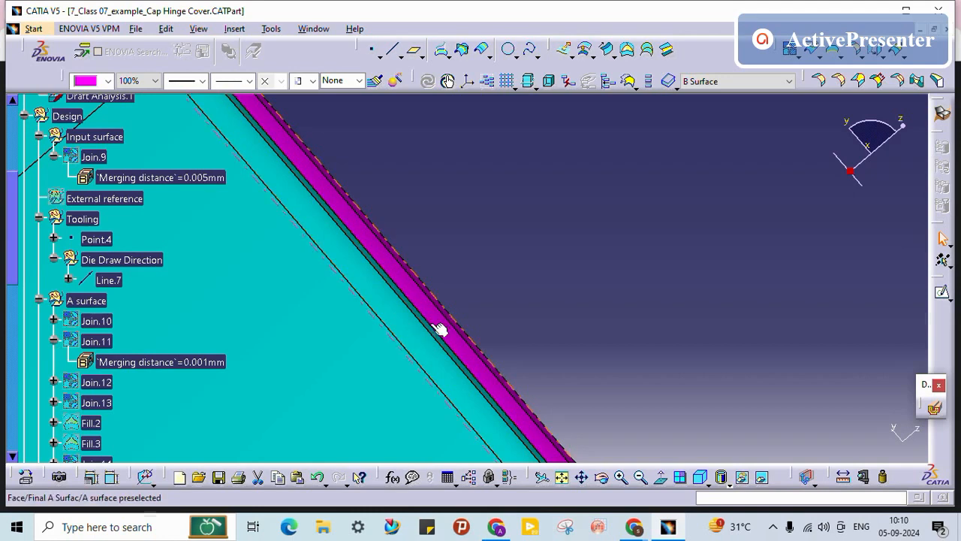
pyautogui.moveTo(540, 252); pyautogui.dragTo(495, 476, button='middle')
pyautogui.click(541, 246)
pyautogui.moveTo(141, 452); pyautogui.dragTo(338, 317, button='middle')
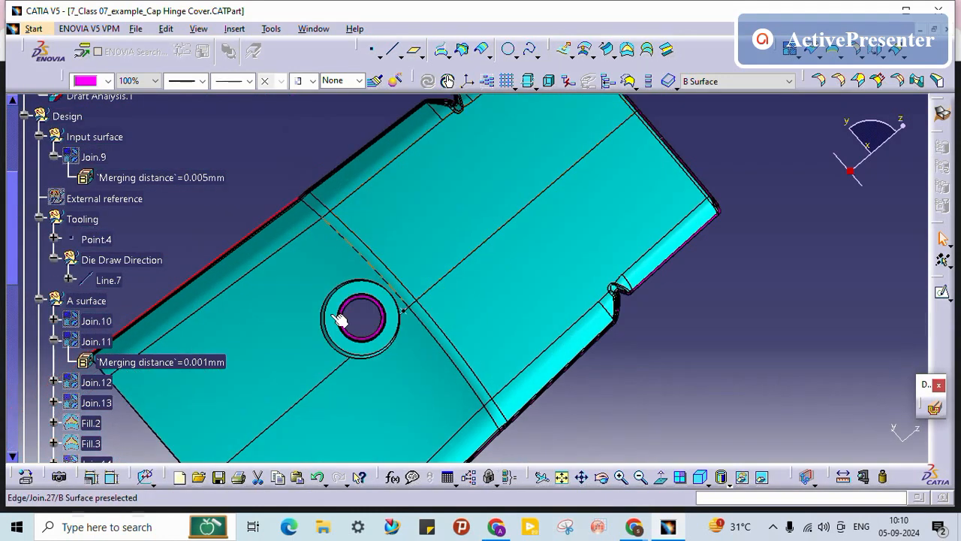
pyautogui.moveTo(227, 447); pyautogui.dragTo(522, 234, button='middle')
pyautogui.moveTo(421, 252); pyautogui.dragTo(542, 105, button='middle')
pyautogui.click(444, 346)
pyautogui.moveTo(293, 254); pyautogui.dragTo(500, 380, button='middle')
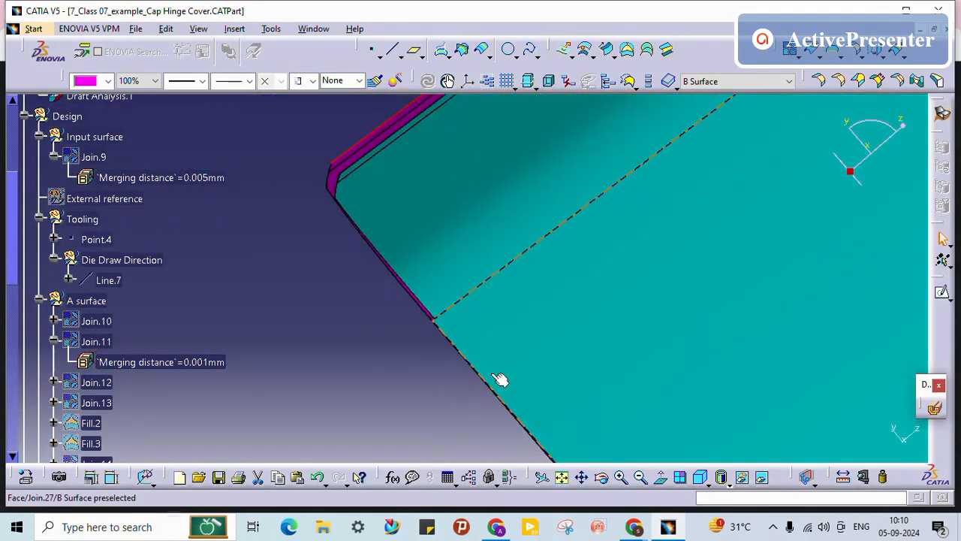
pyautogui.moveTo(429, 337); pyautogui.dragTo(493, 404, button='middle')
pyautogui.moveTo(440, 336); pyautogui.dragTo(431, 298, button='middle')
pyautogui.click(431, 298)
pyautogui.moveTo(431, 298); pyautogui.dragTo(481, 142, button='middle')
pyautogui.moveTo(462, 250); pyautogui.dragTo(600, 422, button='middle')
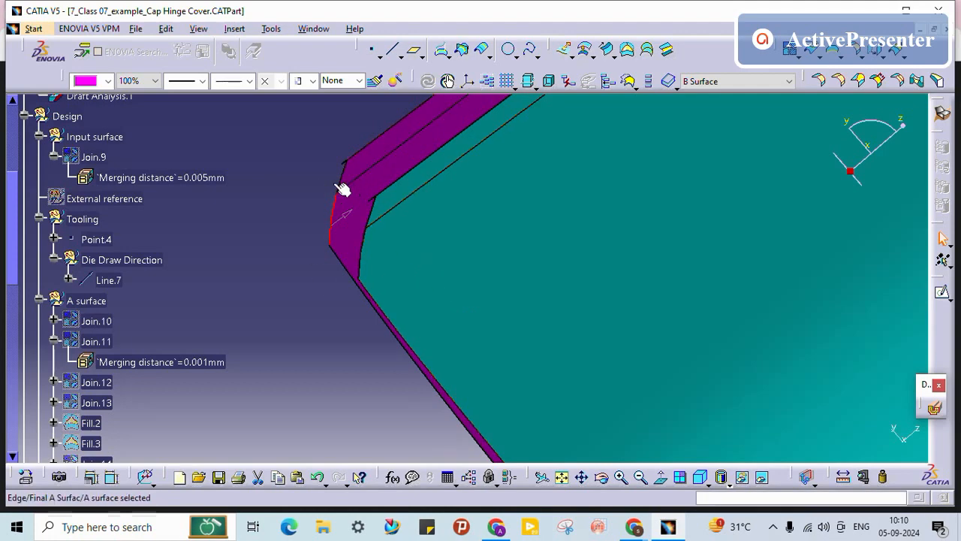
pyautogui.moveTo(382, 263); pyautogui.dragTo(484, 392, button='middle')
pyautogui.moveTo(618, 320); pyautogui.dragTo(455, 329, button='middle')
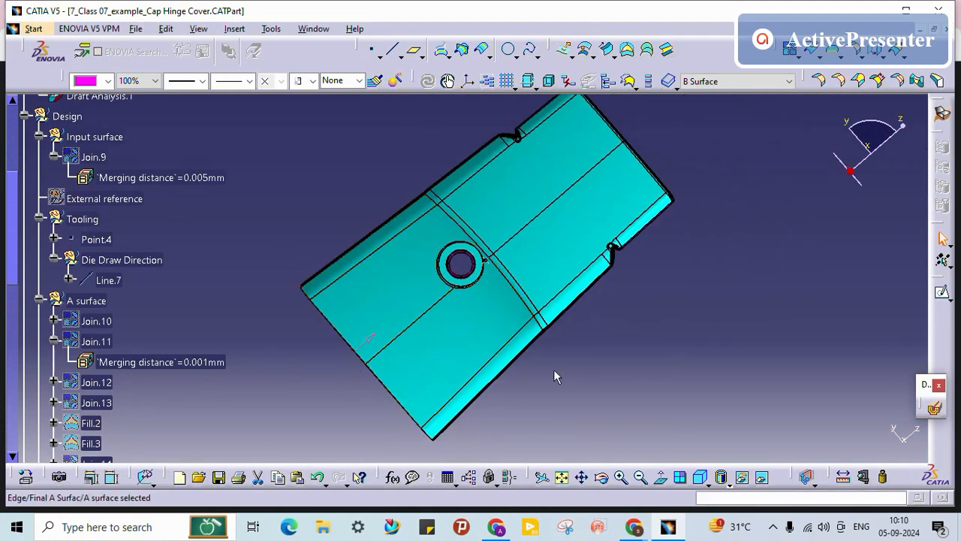
# Step: Make the C Surface geometrical set the work object
pyautogui.scroll(-5, 234, 328)
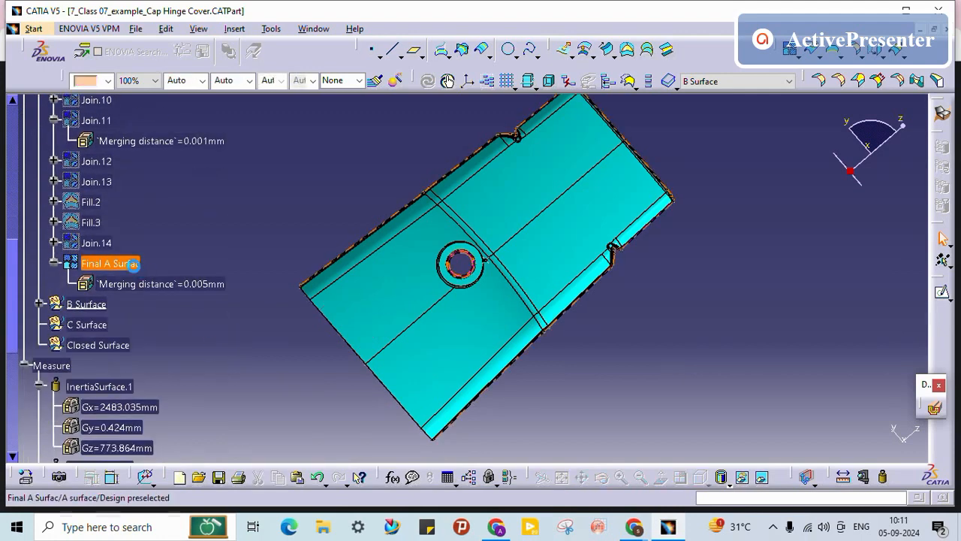
pyautogui.rightClick(84, 324)
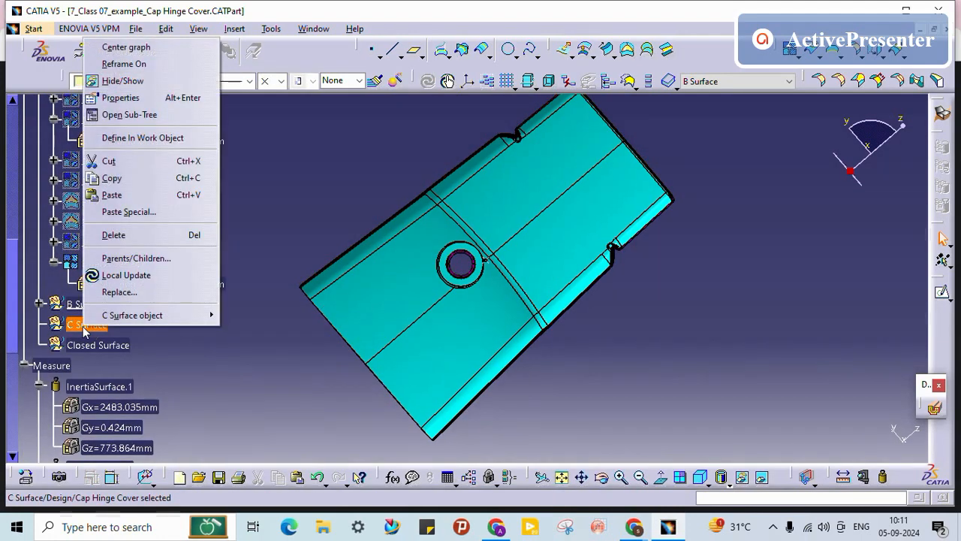
pyautogui.click(148, 138)
pyautogui.click(261, 162)
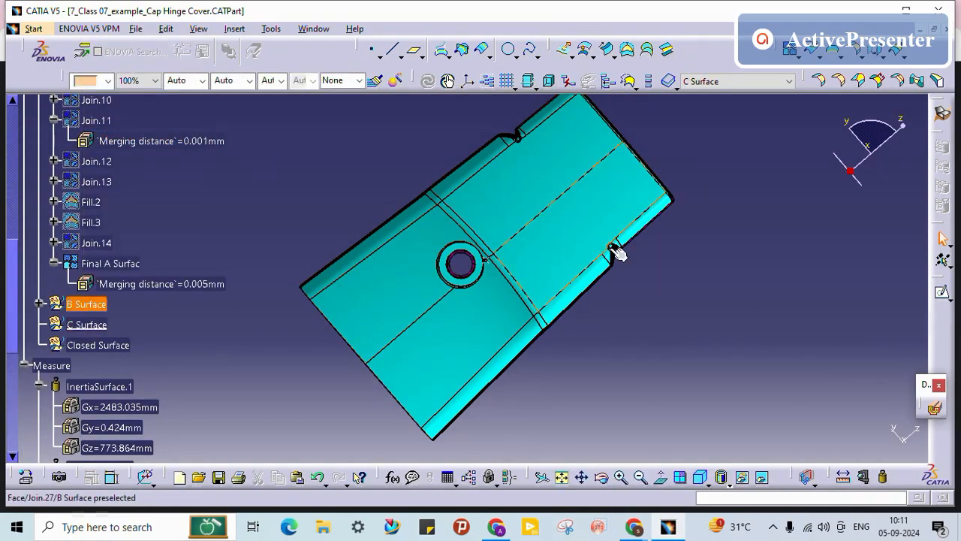
# Step: Examine the purple Final A Surfac face and the cyan–magenta boundary edge up to the notch
pyautogui.middleClick(473, 439)
pyautogui.moveTo(459, 345); pyautogui.dragTo(509, 324, button='middle')
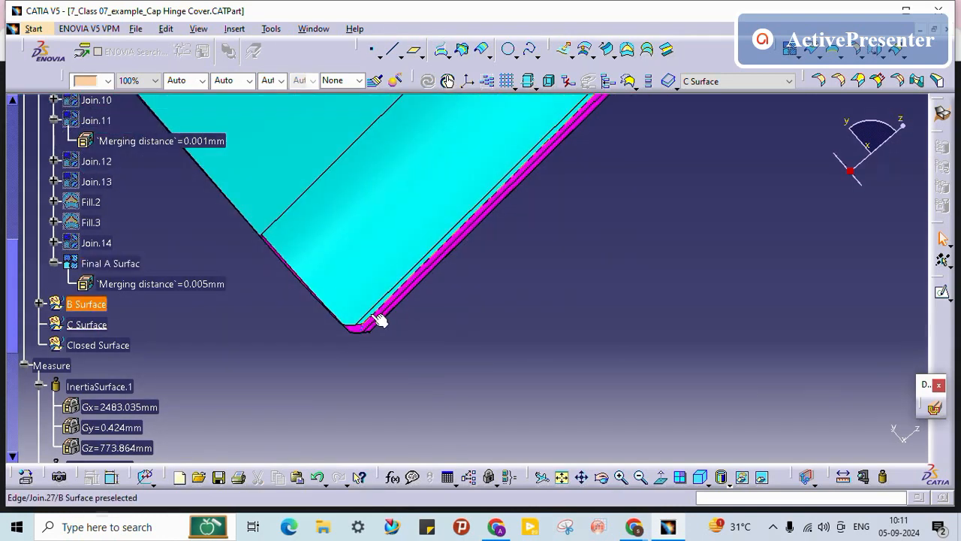
pyautogui.moveTo(382, 342); pyautogui.dragTo(382, 256, button='middle')
pyautogui.moveTo(423, 183); pyautogui.dragTo(541, 477, button='middle')
pyautogui.moveTo(472, 300); pyautogui.dragTo(597, 225, button='middle')
pyautogui.click(652, 373)
pyautogui.moveTo(547, 293); pyautogui.dragTo(425, 531, button='middle')
pyautogui.moveTo(360, 326); pyautogui.dragTo(180, 259, button='middle')
pyautogui.moveTo(759, 350); pyautogui.dragTo(734, 234, button='middle')
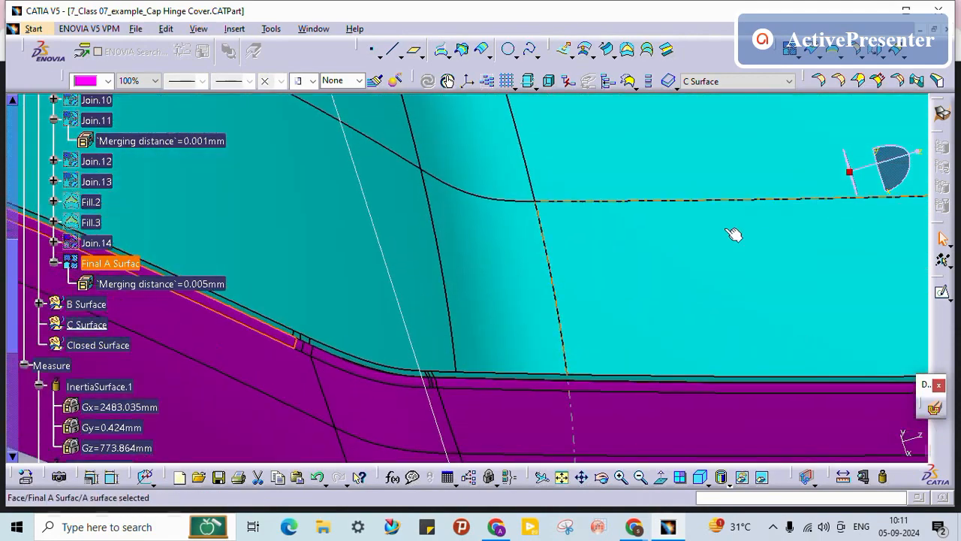
pyautogui.moveTo(768, 377); pyautogui.dragTo(323, 283, button='middle')
pyautogui.moveTo(702, 329); pyautogui.dragTo(139, 330, button='middle')
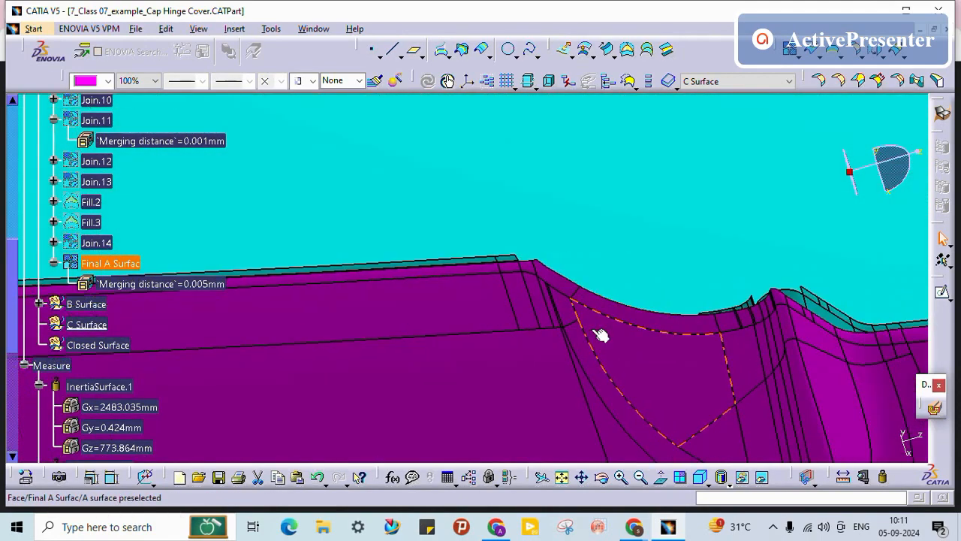
pyautogui.moveTo(613, 333); pyautogui.dragTo(632, 343, button='middle')
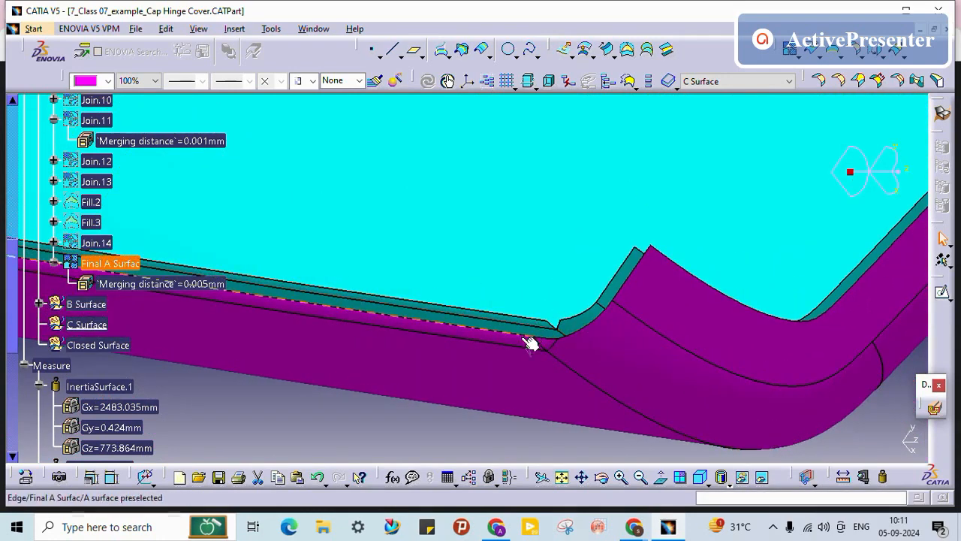
pyautogui.moveTo(474, 295); pyautogui.dragTo(604, 276, button='middle')
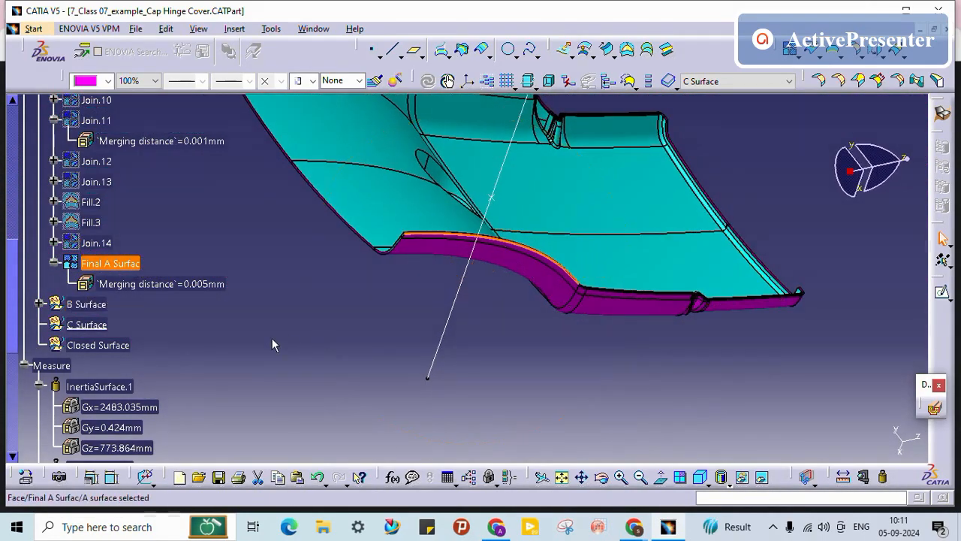
pyautogui.click(268, 341)
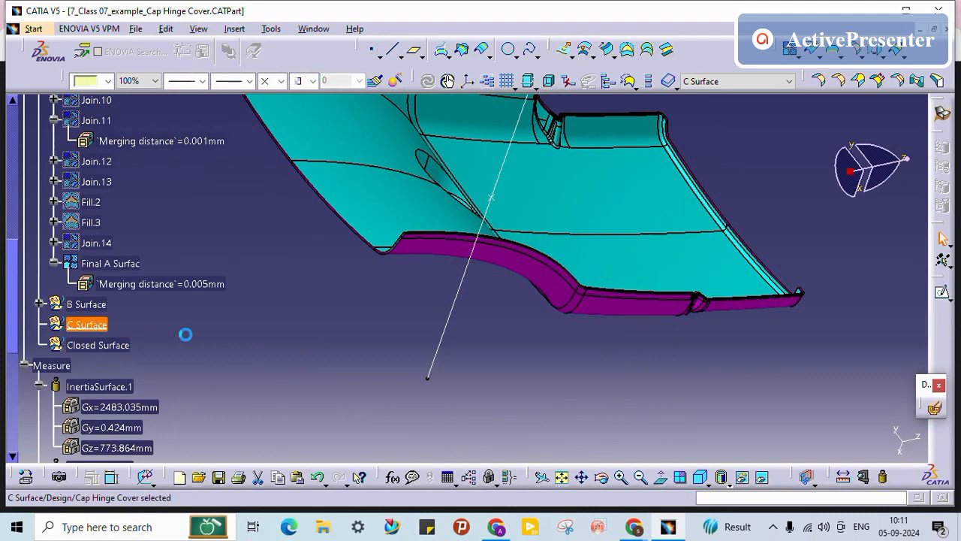
# Step: Try the Multiple Edge Extract command, then cancel it
pyautogui.click(837, 53)
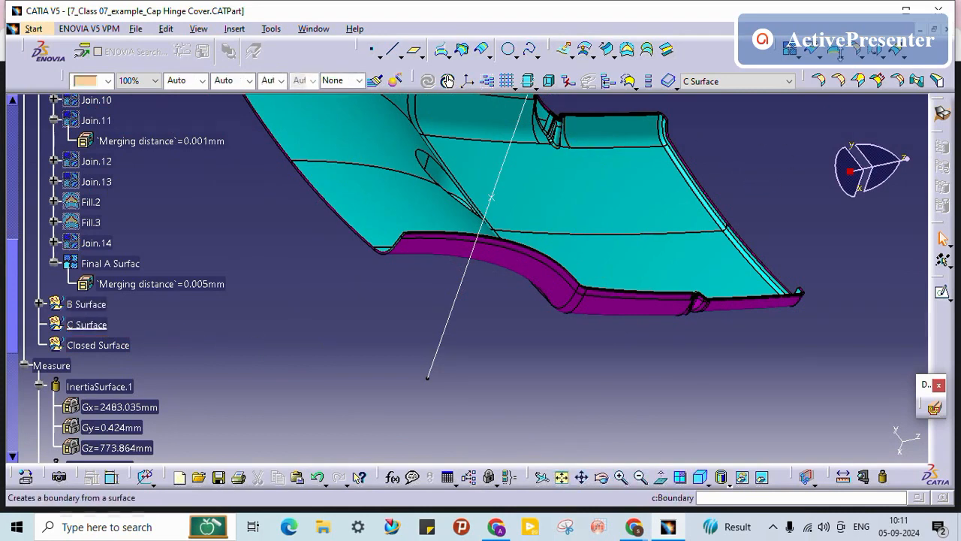
pyautogui.click(840, 54)
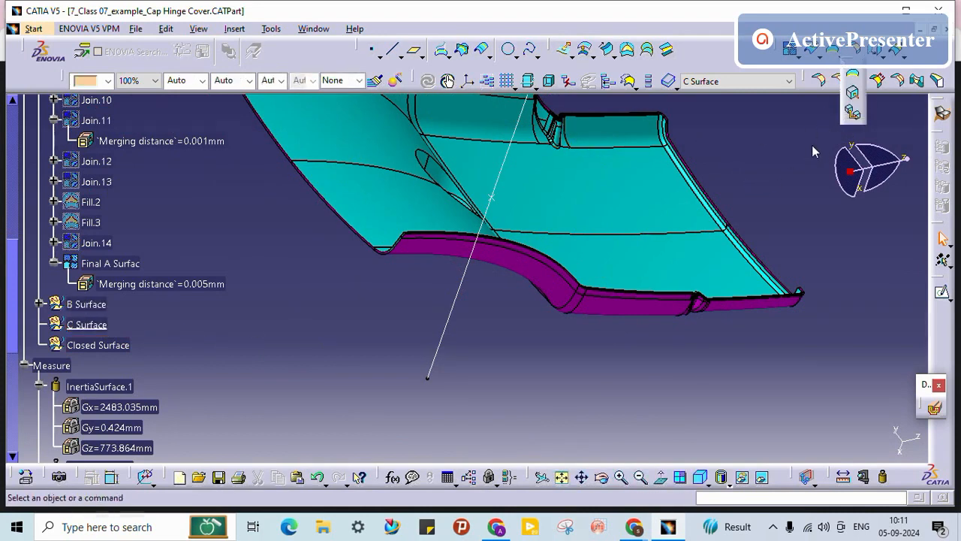
pyautogui.click(854, 113)
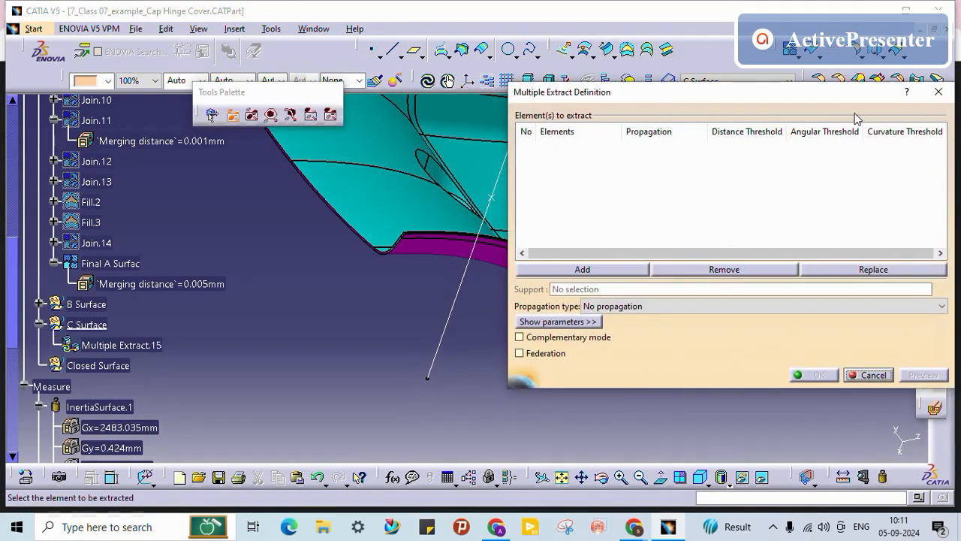
pyautogui.click(871, 375)
pyautogui.moveTo(310, 311); pyautogui.dragTo(383, 237, button='middle')
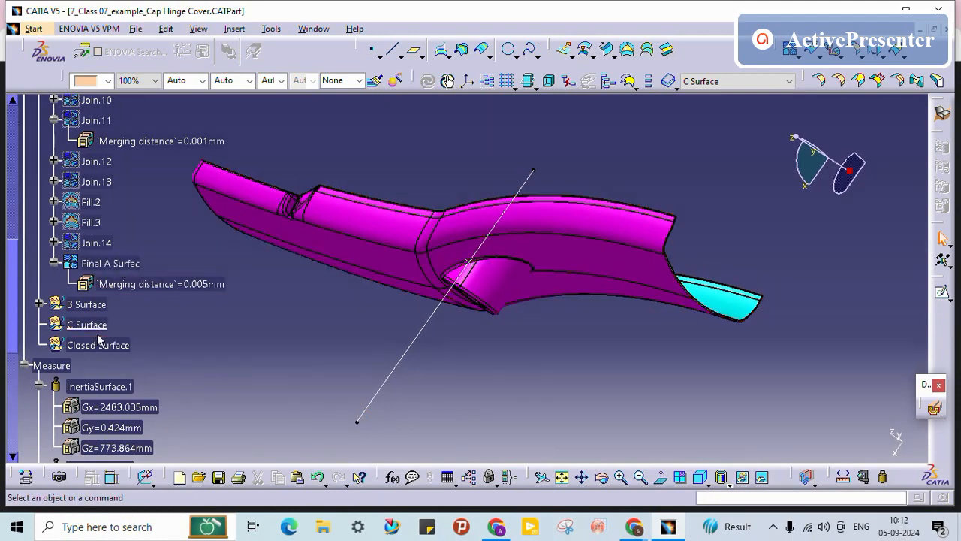
# Step: Hide the B Surface and toggle Final A Surface back into view
pyautogui.rightClick(118, 263)
pyautogui.click(176, 266)
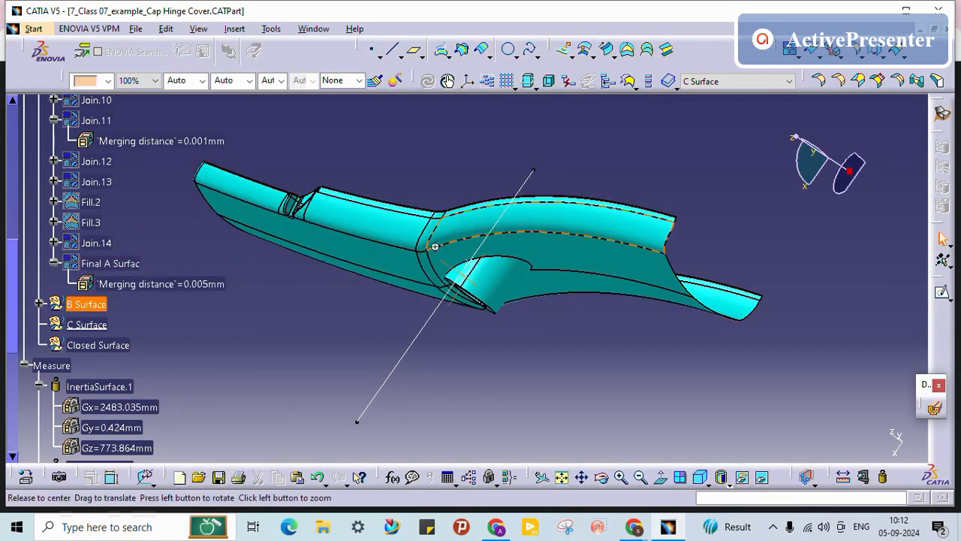
pyautogui.moveTo(433, 247); pyautogui.dragTo(399, 263, button='middle')
pyautogui.rightClick(91, 306)
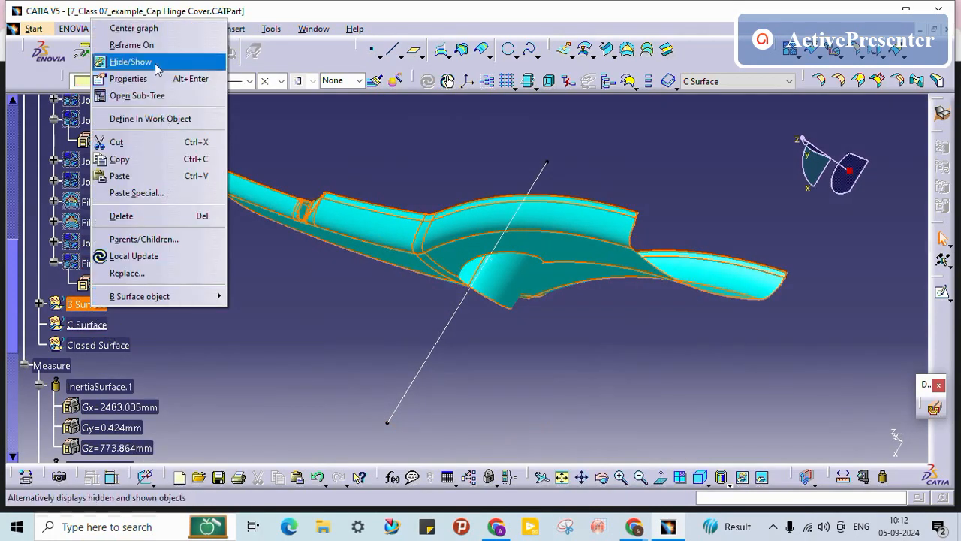
pyautogui.click(157, 61)
pyautogui.rightClick(118, 263)
pyautogui.click(177, 266)
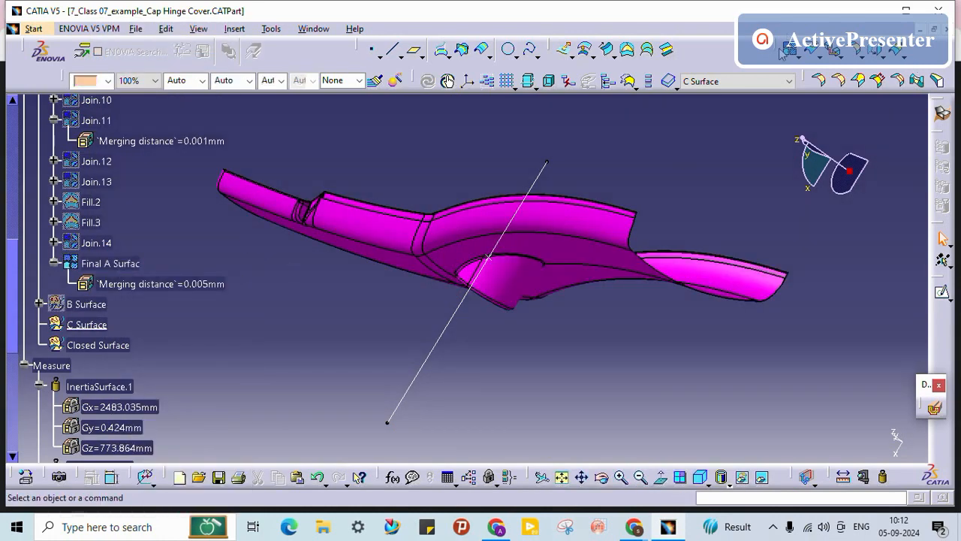
# Step: Add Final A Surfac to the join and mark the first corner faces as sub-elements to remove
pyautogui.click(110, 262)
pyautogui.click(700, 269)
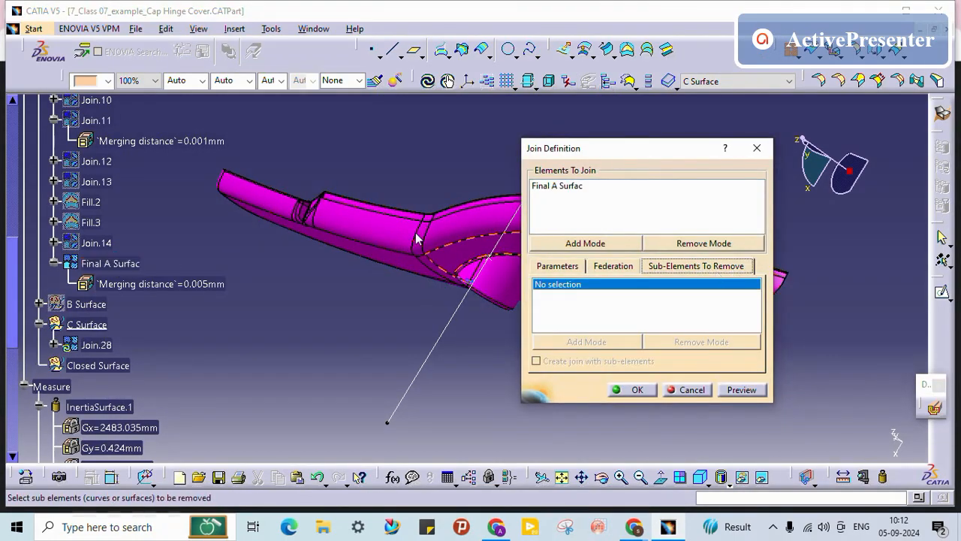
pyautogui.moveTo(418, 237); pyautogui.dragTo(307, 112, button='middle')
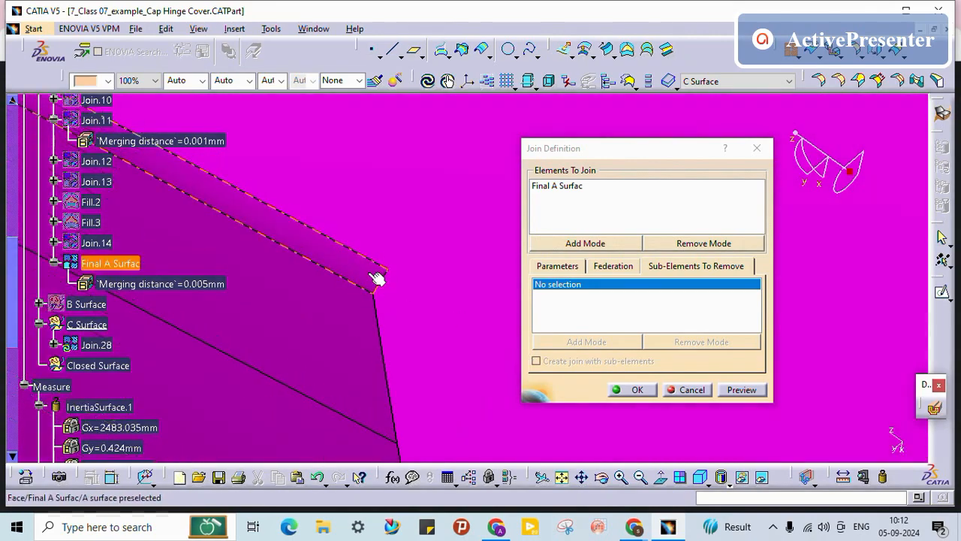
pyautogui.click(377, 278)
pyautogui.moveTo(339, 199); pyautogui.dragTo(264, 272, button='middle')
pyautogui.moveTo(300, 319); pyautogui.dragTo(403, 343, button='middle')
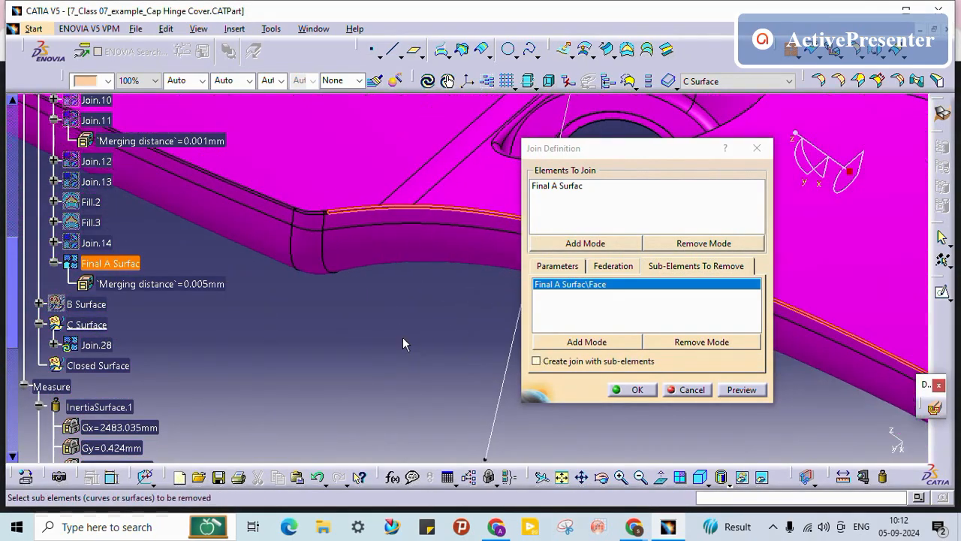
pyautogui.moveTo(233, 330); pyautogui.dragTo(178, 272, button='middle')
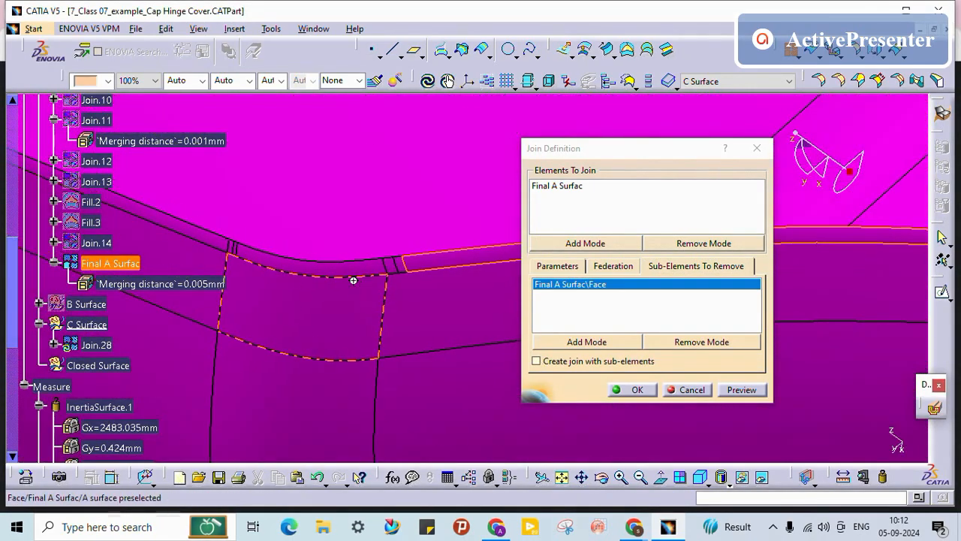
pyautogui.moveTo(353, 280); pyautogui.dragTo(337, 231, button='middle')
pyautogui.click(229, 246)
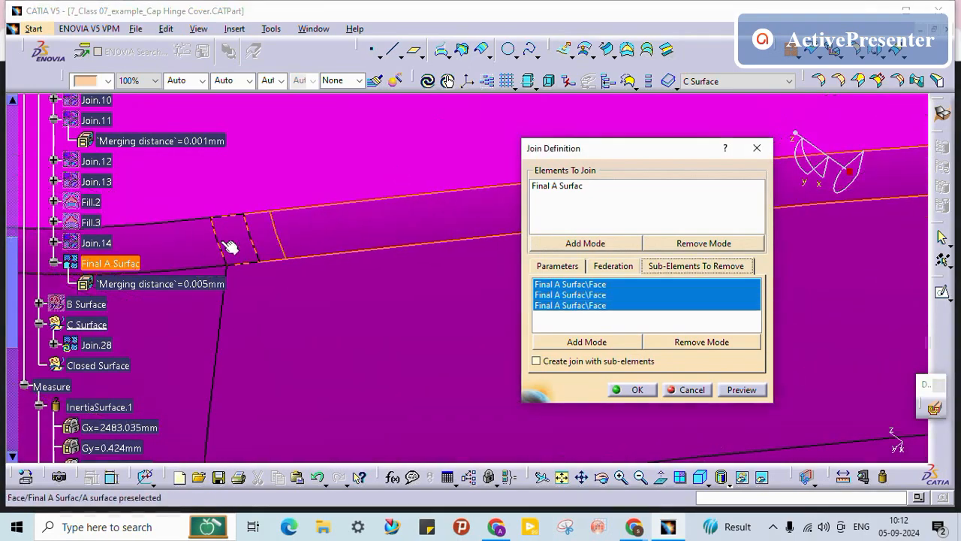
pyautogui.click(267, 226)
pyautogui.moveTo(267, 226); pyautogui.dragTo(404, 275, button='middle')
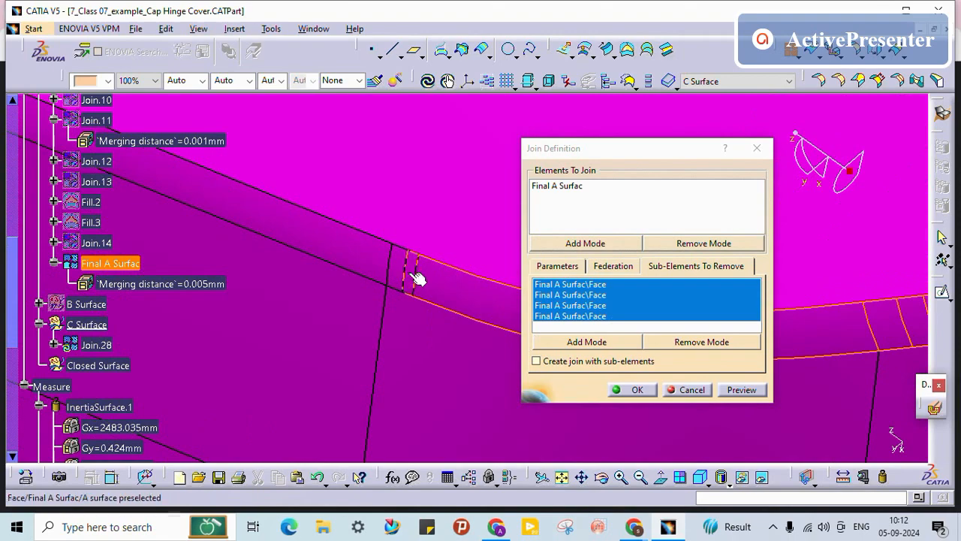
pyautogui.click(405, 268)
# Step: Mark the blend faces and narrow strip at the hinge cut-out for removal
pyautogui.moveTo(397, 243); pyautogui.dragTo(481, 365, button='middle')
pyautogui.moveTo(270, 300); pyautogui.dragTo(385, 321, button='middle')
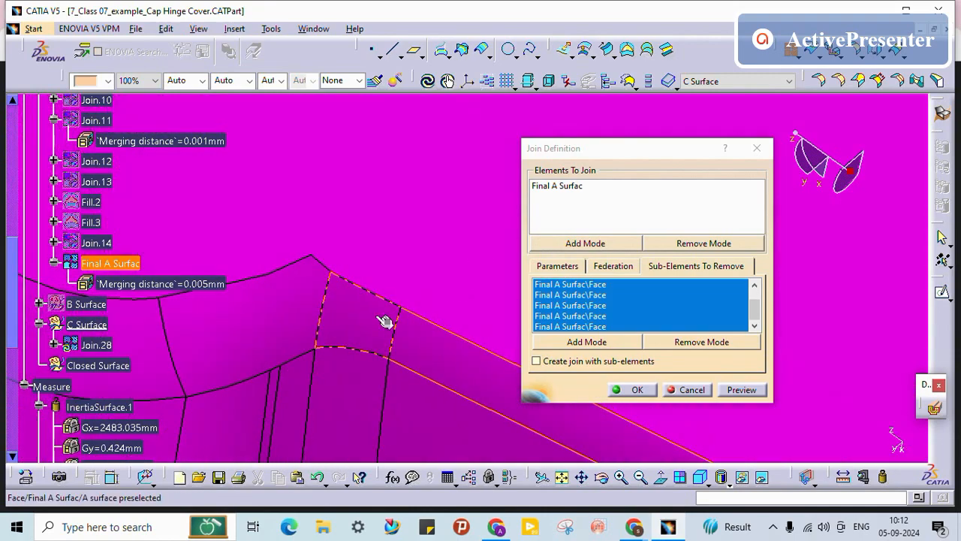
pyautogui.click(269, 323)
pyautogui.moveTo(270, 321); pyautogui.dragTo(315, 358, button='middle')
pyautogui.click(275, 337)
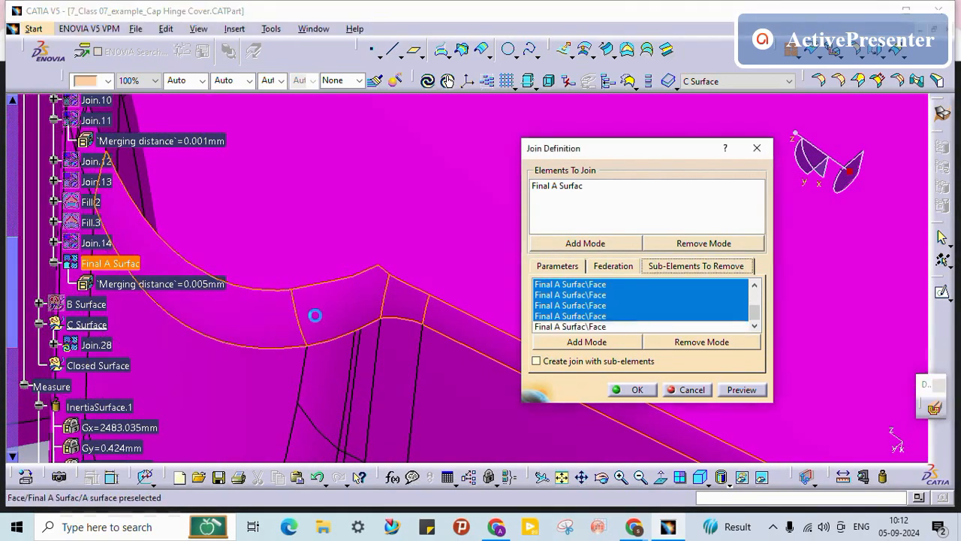
pyautogui.moveTo(316, 316); pyautogui.dragTo(508, 369, button='middle')
pyautogui.moveTo(290, 342); pyautogui.dragTo(333, 287, button='middle')
pyautogui.moveTo(200, 289); pyautogui.dragTo(443, 289, button='middle')
pyautogui.click(417, 357)
pyautogui.click(428, 382)
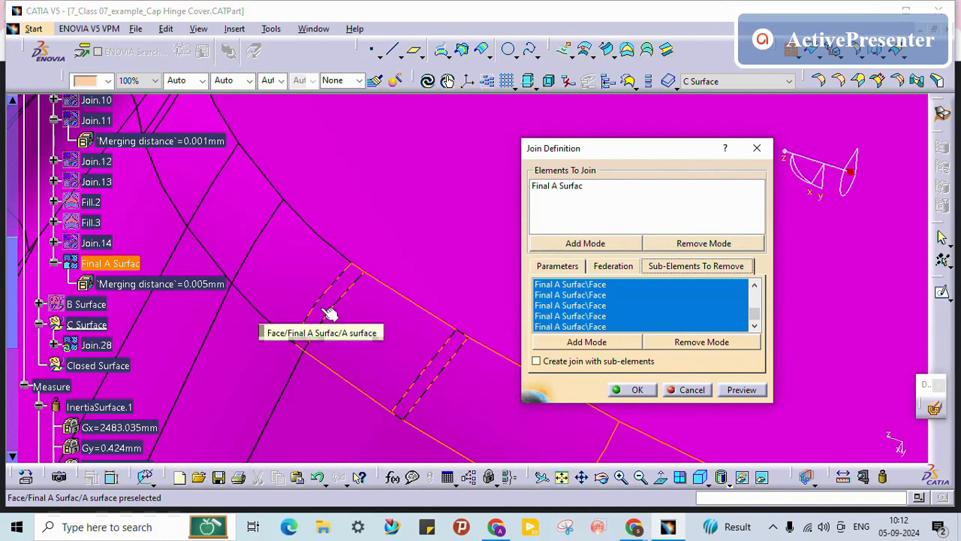
# Step: Mark the remaining faces around the hinge notch, including the small hinge face, for removal
pyautogui.moveTo(285, 273); pyautogui.dragTo(374, 368, button='middle')
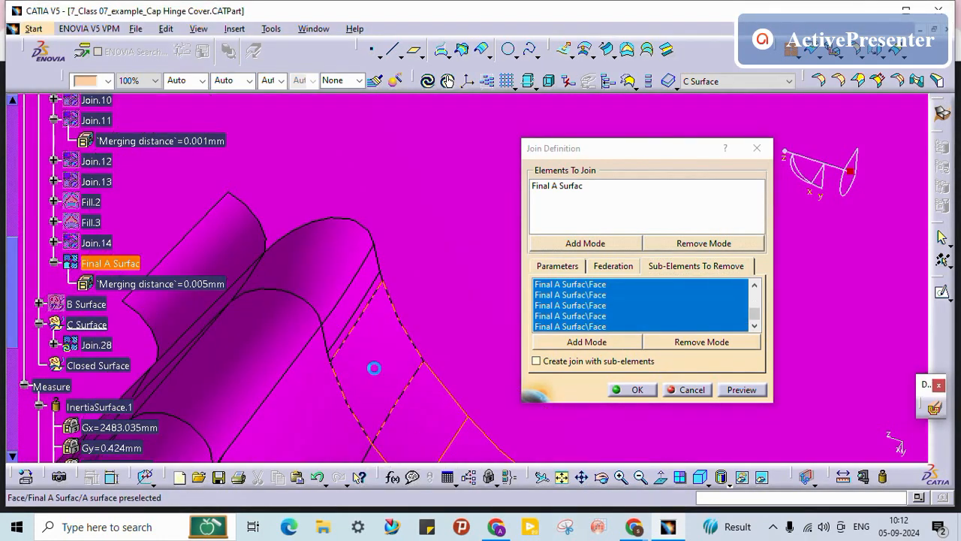
pyautogui.moveTo(347, 328); pyautogui.dragTo(330, 344, button='middle')
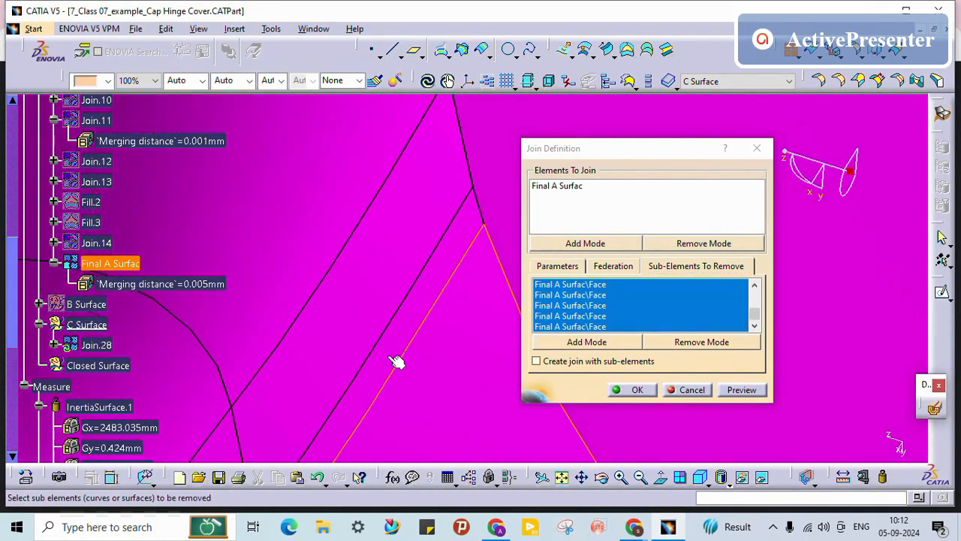
pyautogui.moveTo(312, 206); pyautogui.dragTo(318, 296, button='middle')
pyautogui.moveTo(317, 353); pyautogui.dragTo(412, 180, button='middle')
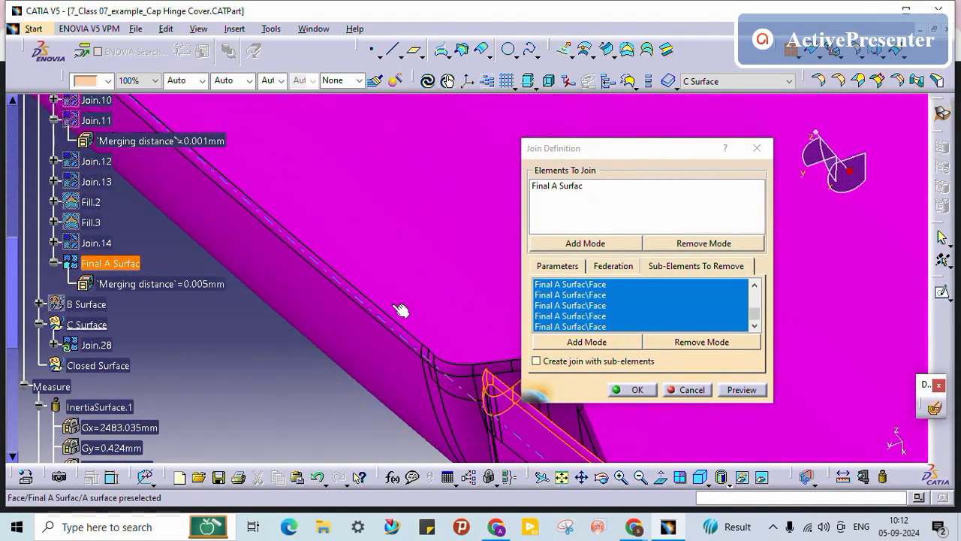
pyautogui.moveTo(401, 311); pyautogui.dragTo(452, 338, button='middle')
pyautogui.moveTo(438, 370); pyautogui.dragTo(403, 289, button='middle')
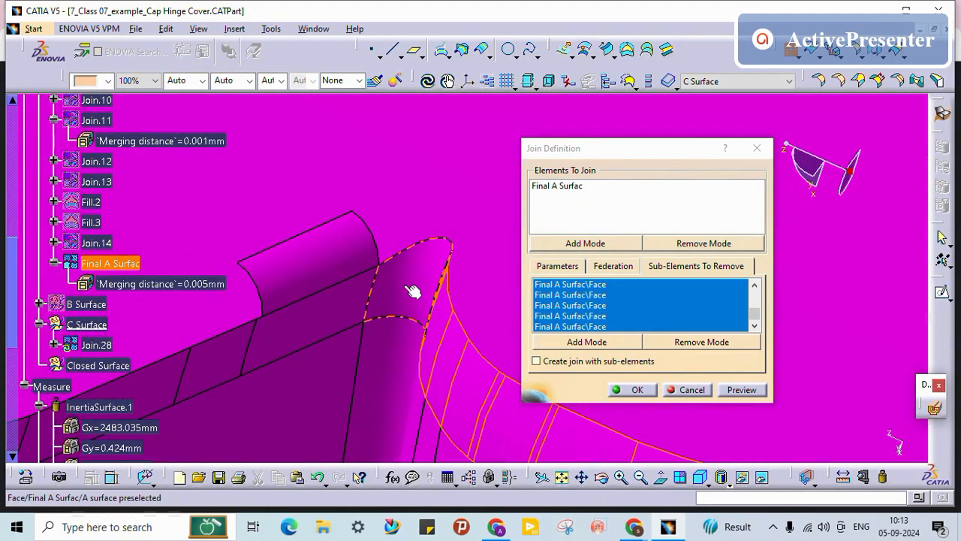
pyautogui.moveTo(331, 308); pyautogui.dragTo(391, 323, button='middle')
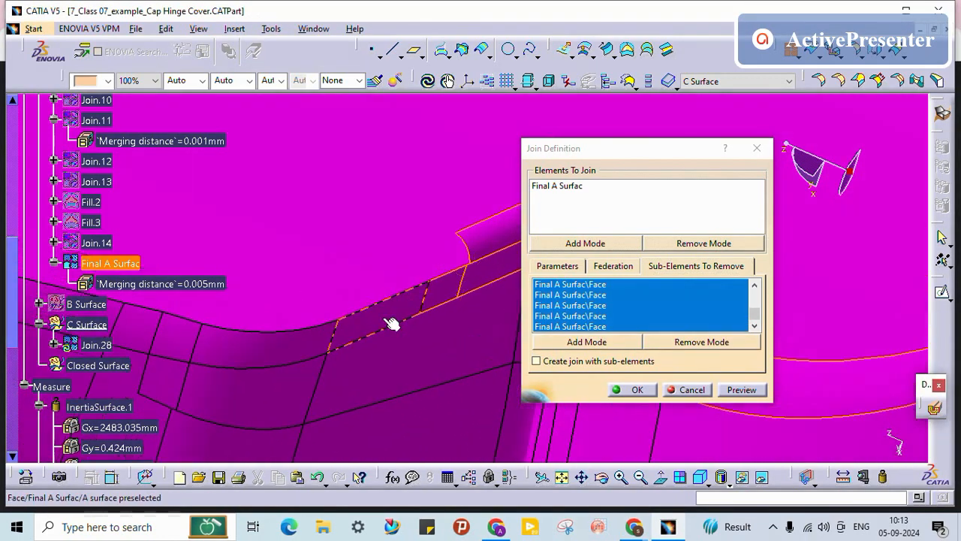
pyautogui.click(178, 338)
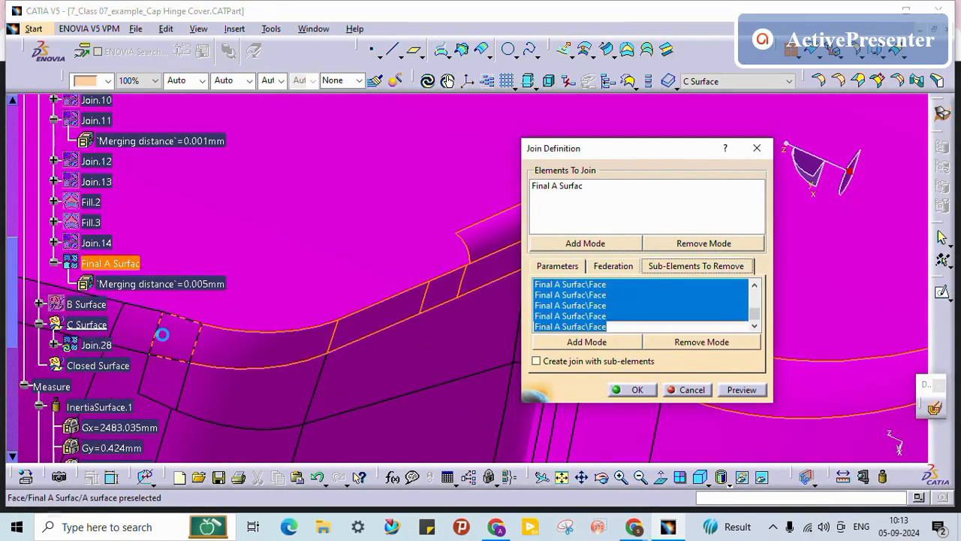
pyautogui.moveTo(291, 284); pyautogui.dragTo(401, 396, button='middle')
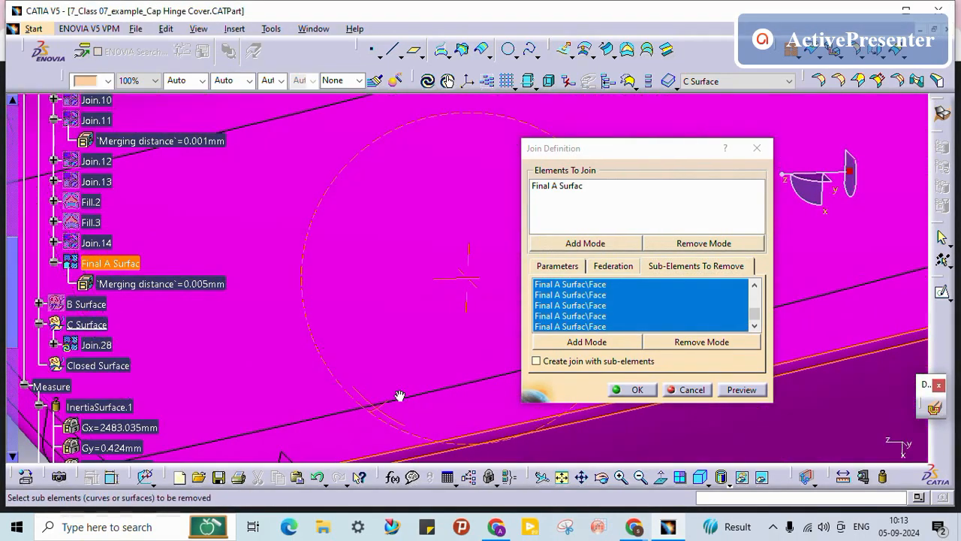
pyautogui.moveTo(372, 340); pyautogui.dragTo(402, 288, button='middle')
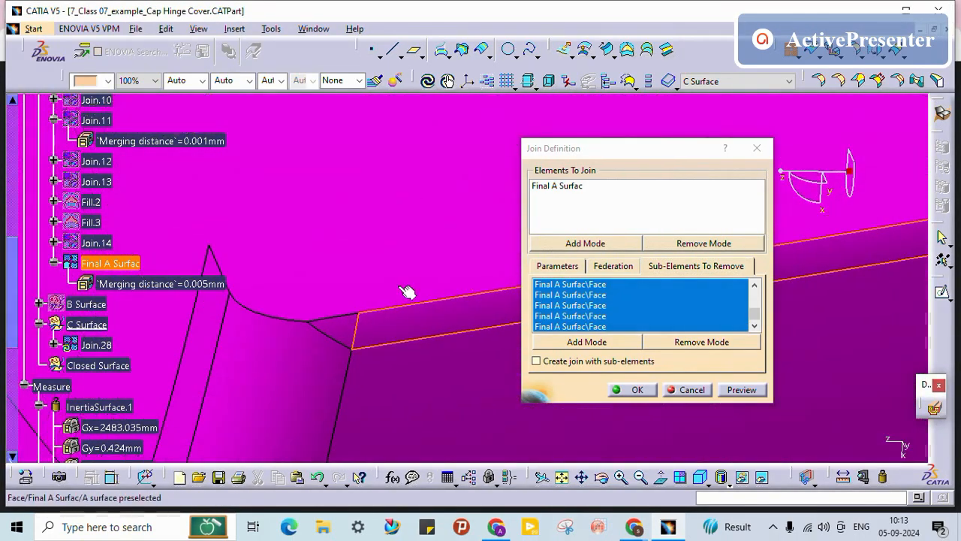
pyautogui.click(342, 322)
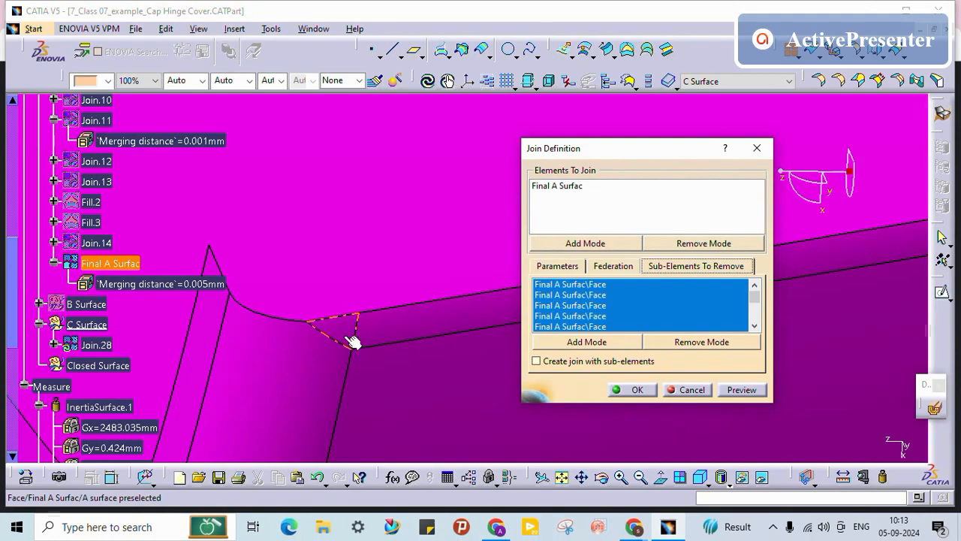
# Step: Check the notch and bump, then confirm to create Join.28
pyautogui.moveTo(308, 321); pyautogui.dragTo(364, 337, button='middle')
pyautogui.moveTo(266, 334); pyautogui.dragTo(424, 324, button='middle')
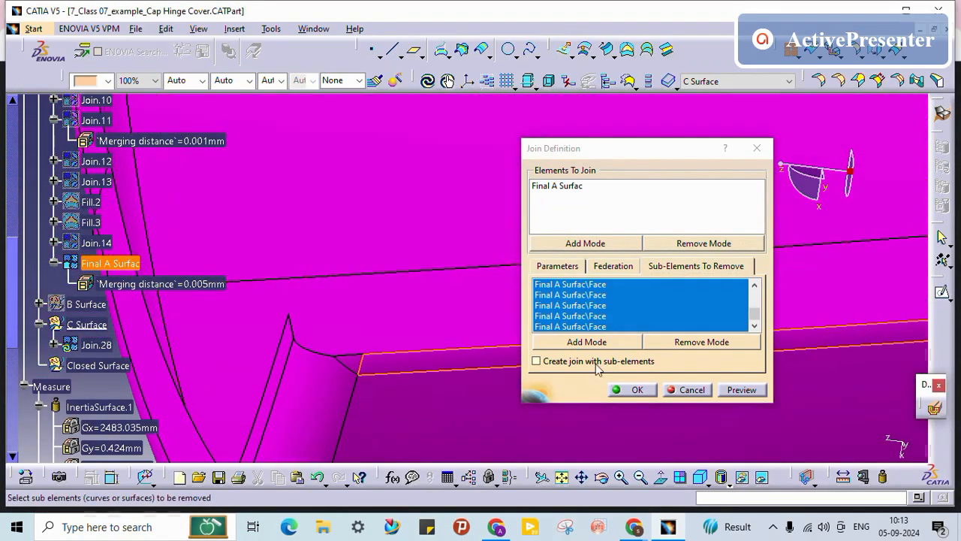
pyautogui.click(649, 392)
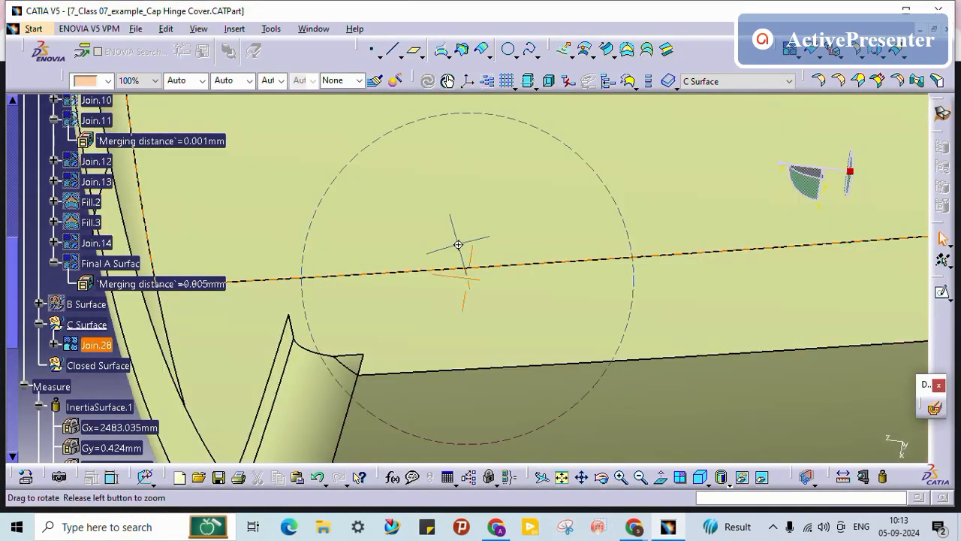
# Step: Reopen Join.28 and add the first Final A Surface face to the sub-elements to remove
pyautogui.moveTo(458, 244); pyautogui.dragTo(460, 458, button='middle')
pyautogui.moveTo(552, 319); pyautogui.dragTo(406, 301, button='middle')
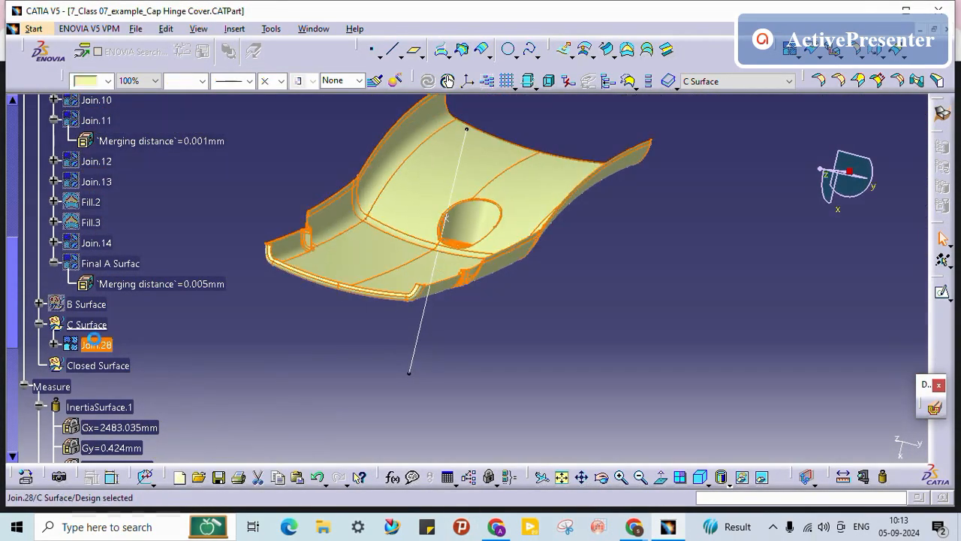
pyautogui.doubleClick(94, 343)
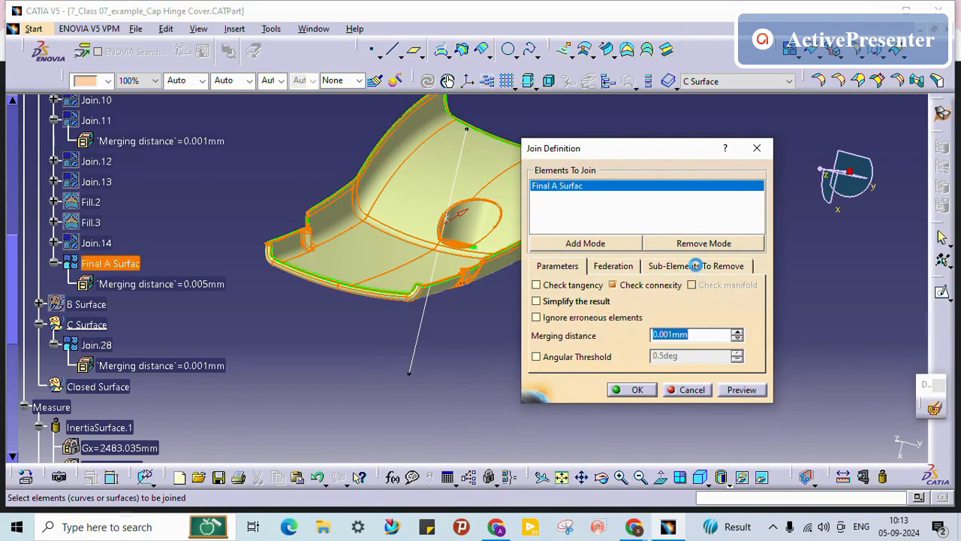
pyautogui.click(695, 265)
pyautogui.moveTo(466, 360); pyautogui.dragTo(380, 332, button='middle')
pyautogui.click(413, 296)
# Step: Mark the notch faces and a narrow strip along the green edge for removal
pyautogui.moveTo(323, 347); pyautogui.dragTo(518, 201, button='middle')
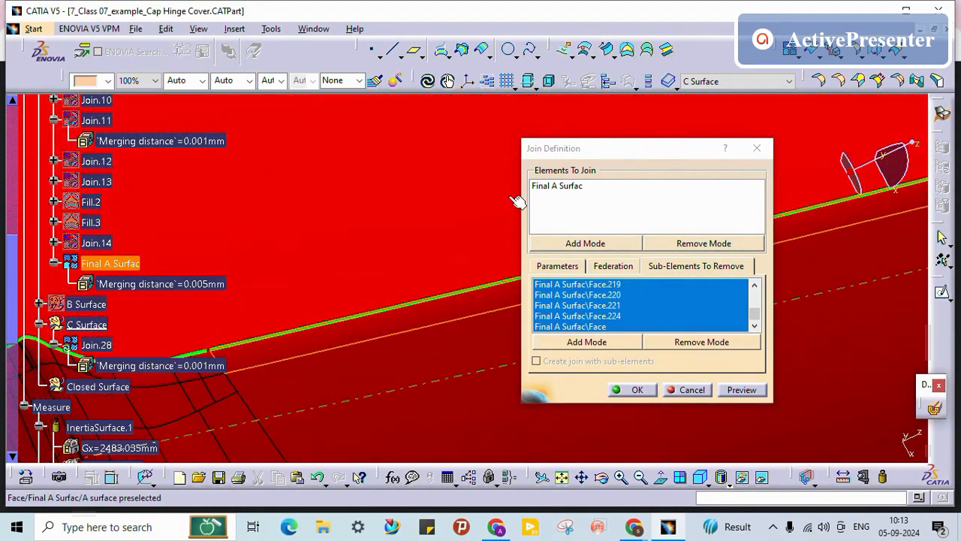
pyautogui.moveTo(81, 430); pyautogui.dragTo(399, 323, button='middle')
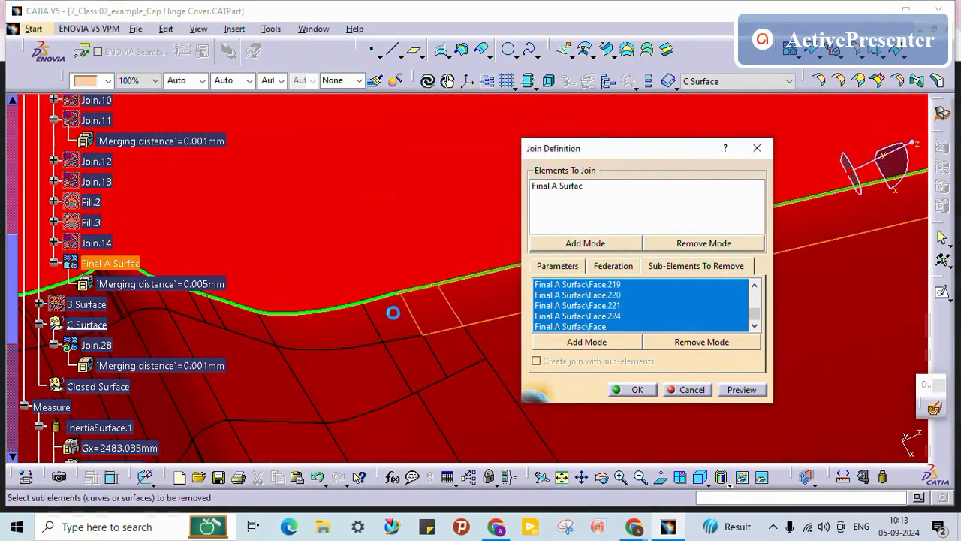
pyautogui.click(362, 319)
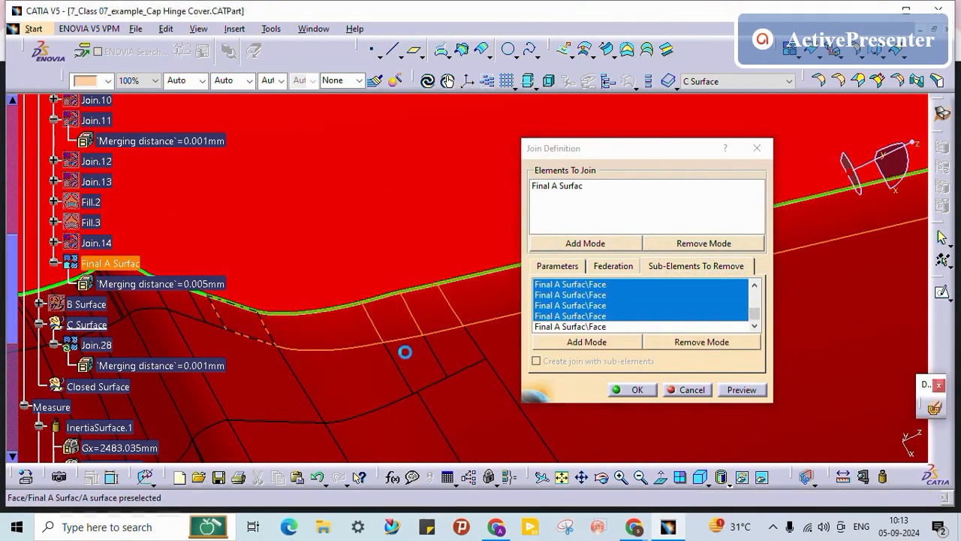
pyautogui.moveTo(405, 352); pyautogui.dragTo(410, 324, button='middle')
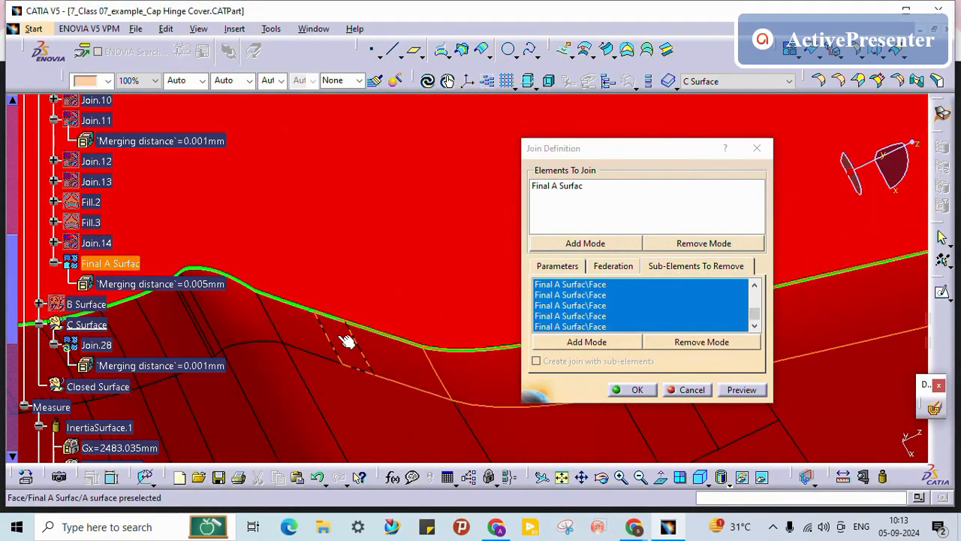
pyautogui.click(292, 330)
pyautogui.click(262, 321)
pyautogui.moveTo(263, 322); pyautogui.dragTo(440, 223, button='middle')
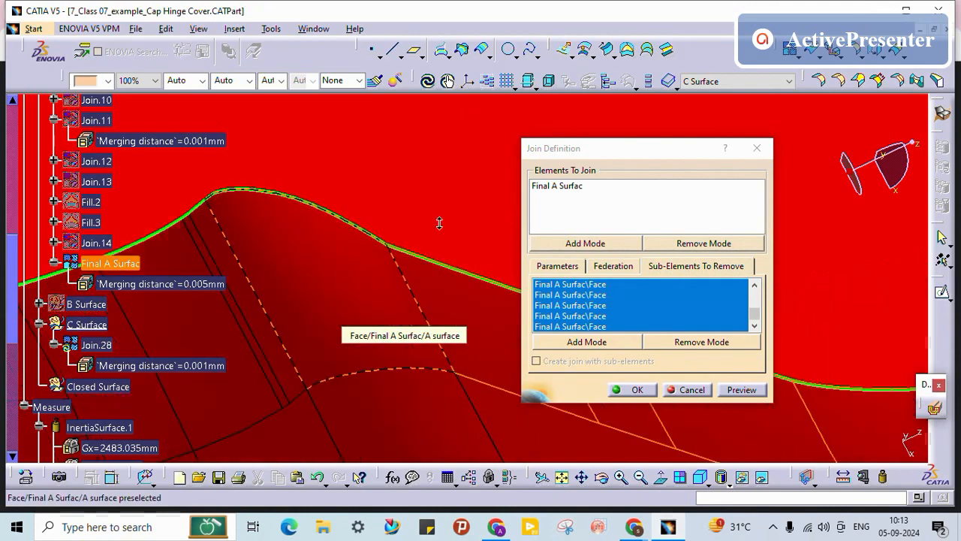
pyautogui.moveTo(201, 320); pyautogui.dragTo(170, 309, button='middle')
pyautogui.click(384, 262)
# Step: Add the paired faces at the next gaps along the edge to the removal list
pyautogui.moveTo(367, 326); pyautogui.dragTo(295, 302, button='middle')
pyautogui.click(355, 277)
pyautogui.click(330, 288)
pyautogui.moveTo(288, 335); pyautogui.dragTo(415, 259, button='middle')
pyautogui.click(309, 317)
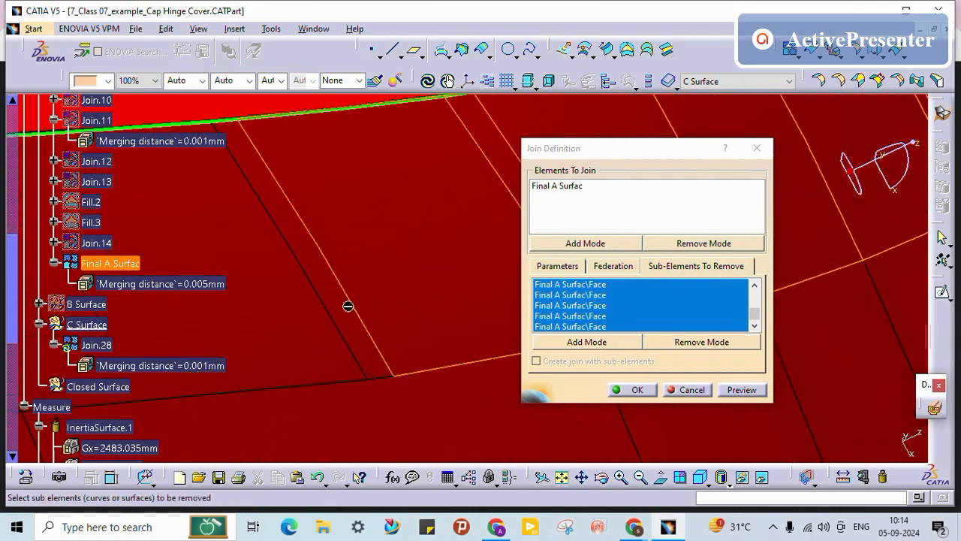
pyautogui.click(342, 310)
pyautogui.click(292, 328)
# Step: Follow the green edge further and mark four more faces for removal
pyautogui.moveTo(382, 315); pyautogui.dragTo(359, 296, button='middle')
pyautogui.moveTo(429, 279); pyautogui.dragTo(425, 413, button='middle')
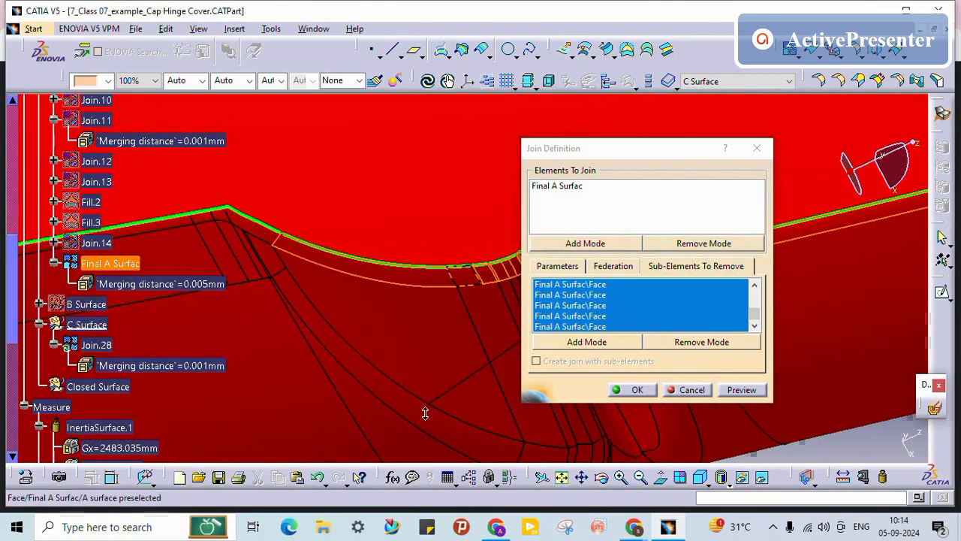
pyautogui.moveTo(259, 304); pyautogui.dragTo(413, 323, button='middle')
pyautogui.moveTo(303, 313); pyautogui.dragTo(407, 238, button='middle')
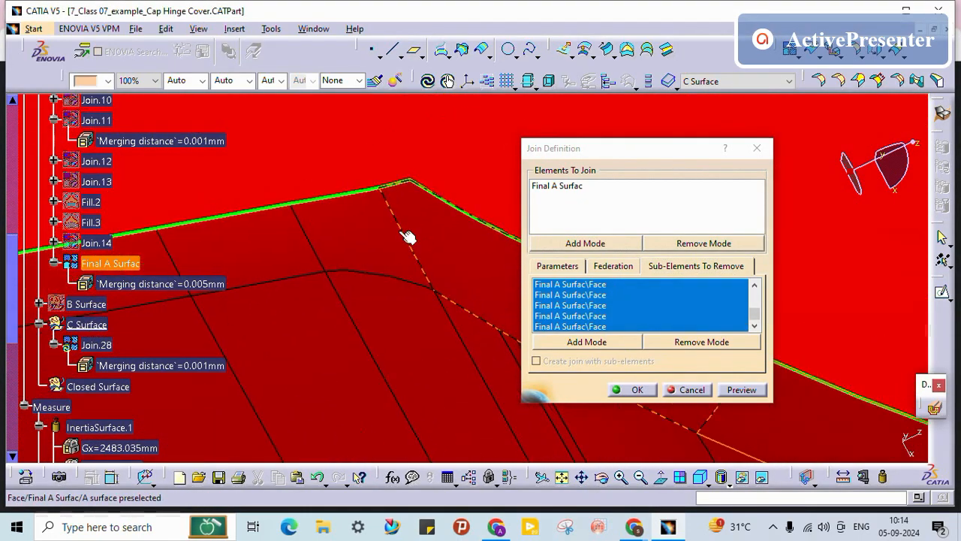
pyautogui.click(408, 237)
pyautogui.click(361, 234)
pyautogui.click(235, 243)
pyautogui.moveTo(339, 242); pyautogui.dragTo(488, 281, button='middle')
pyautogui.click(332, 290)
# Step: Toggle a narrow strip face near the curved green edge for removal
pyautogui.moveTo(208, 358)
pyautogui.mouseDown(button='middle')
pyautogui.moveTo(517, 300)
pyautogui.moveTo(485, 302)
pyautogui.moveTo(502, 303)
pyautogui.mouseUp(button='middle')
pyautogui.moveTo(277, 378)
pyautogui.mouseDown(button='middle')
pyautogui.moveTo(509, 307)
pyautogui.moveTo(442, 338)
pyautogui.moveTo(526, 327)
pyautogui.moveTo(491, 316)
pyautogui.mouseUp(button='middle')
pyautogui.moveTo(274, 355); pyautogui.dragTo(448, 177, button='middle')
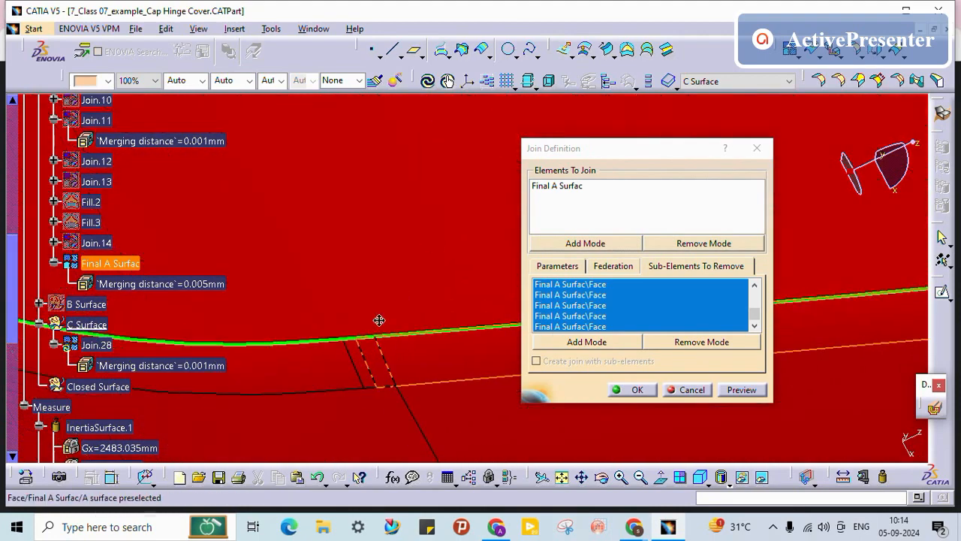
pyautogui.moveTo(380, 319); pyautogui.dragTo(441, 226, button='middle')
pyautogui.click(290, 330)
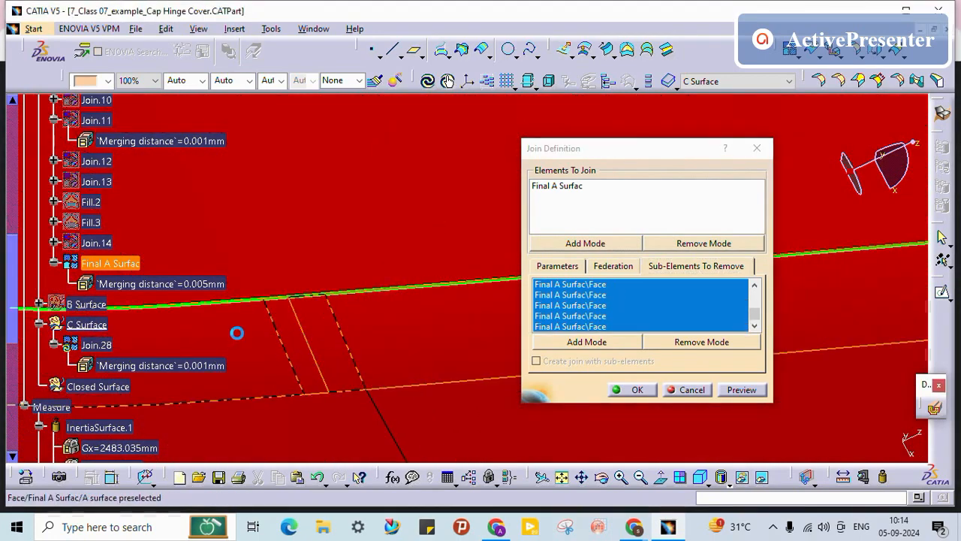
pyautogui.moveTo(337, 328); pyautogui.dragTo(346, 379, button='middle')
pyautogui.moveTo(262, 349); pyautogui.dragTo(304, 351, button='middle')
# Step: Mark the last three narrow strip faces for removal and check the edge
pyautogui.moveTo(251, 300); pyautogui.dragTo(460, 186, button='middle')
pyautogui.moveTo(299, 319); pyautogui.dragTo(374, 327, button='middle')
pyautogui.click(381, 310)
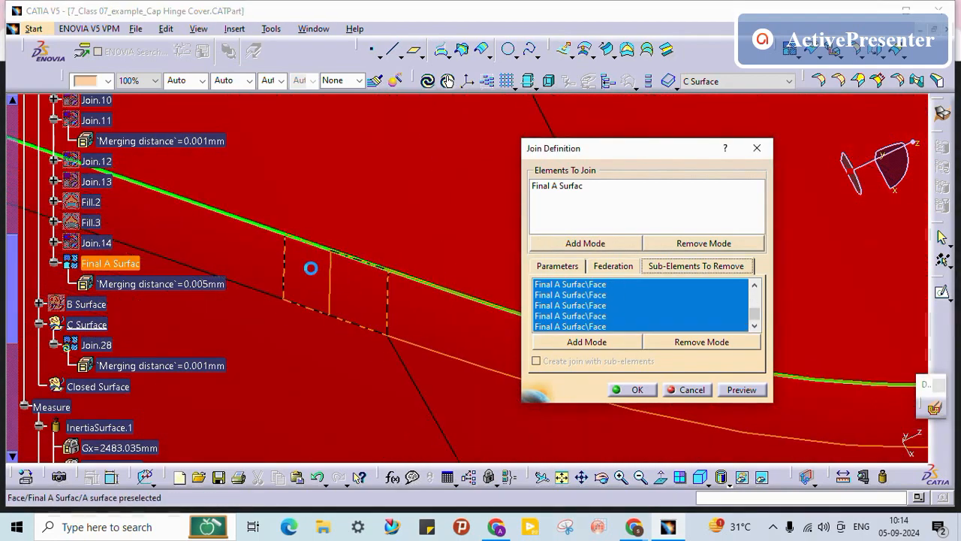
pyautogui.click(311, 268)
pyautogui.click(232, 251)
pyautogui.moveTo(358, 279); pyautogui.dragTo(463, 356, button='middle')
pyautogui.moveTo(323, 351); pyautogui.dragTo(673, 350, button='middle')
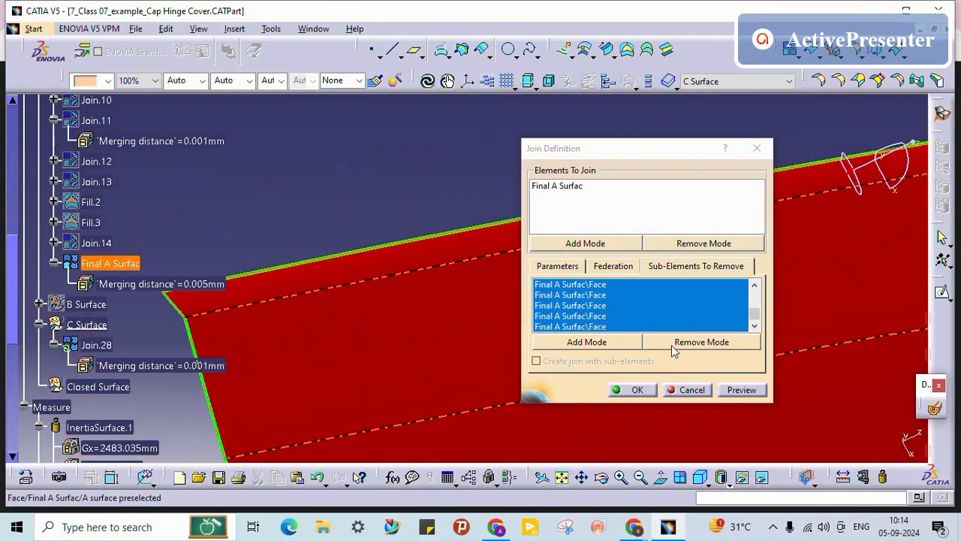
# Step: Apply the Join.28 face removals and rename Join.28 to 'A surface' in its Properties
pyautogui.click(626, 391)
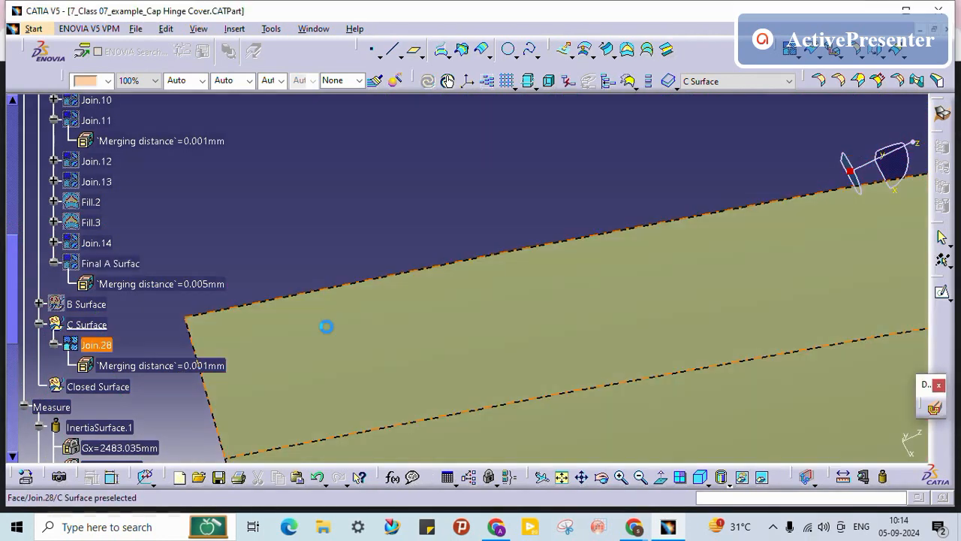
pyautogui.moveTo(379, 220); pyautogui.dragTo(204, 351, button='middle')
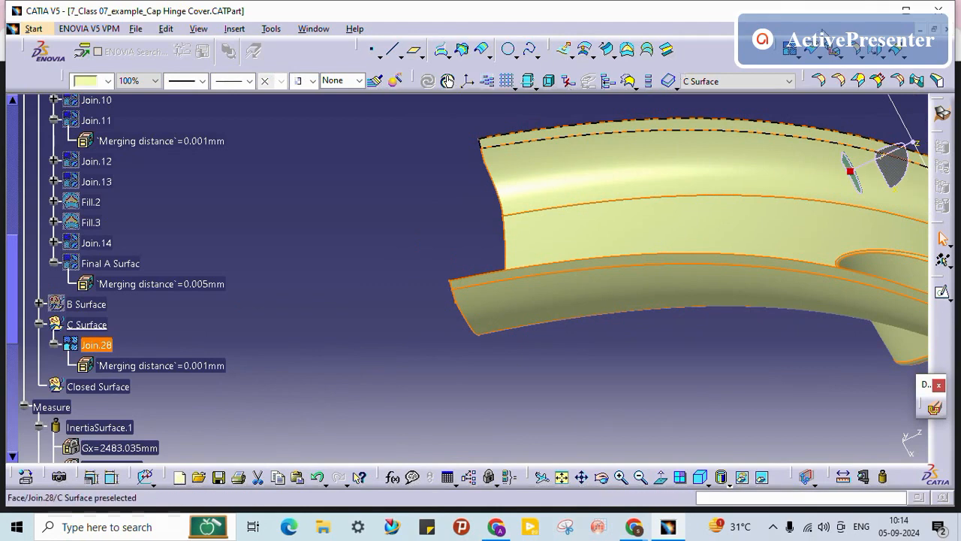
pyautogui.rightClick(107, 347)
pyautogui.click(172, 119)
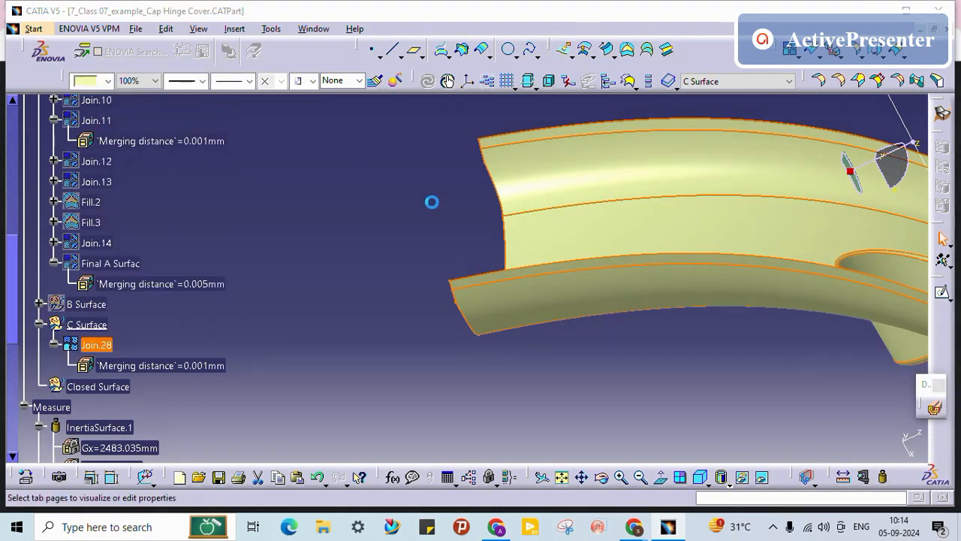
pyautogui.write('A')
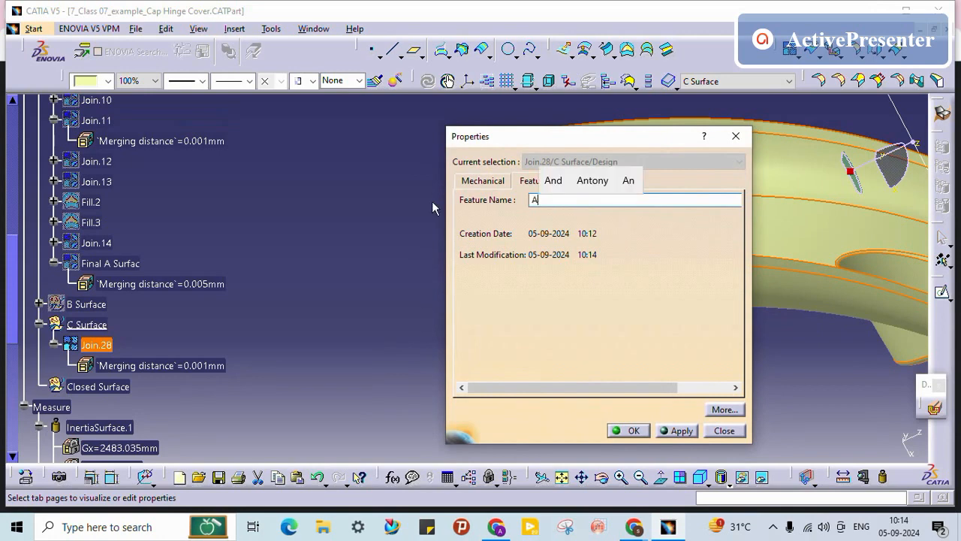
pyautogui.write(' surface')
pyautogui.press('Return')
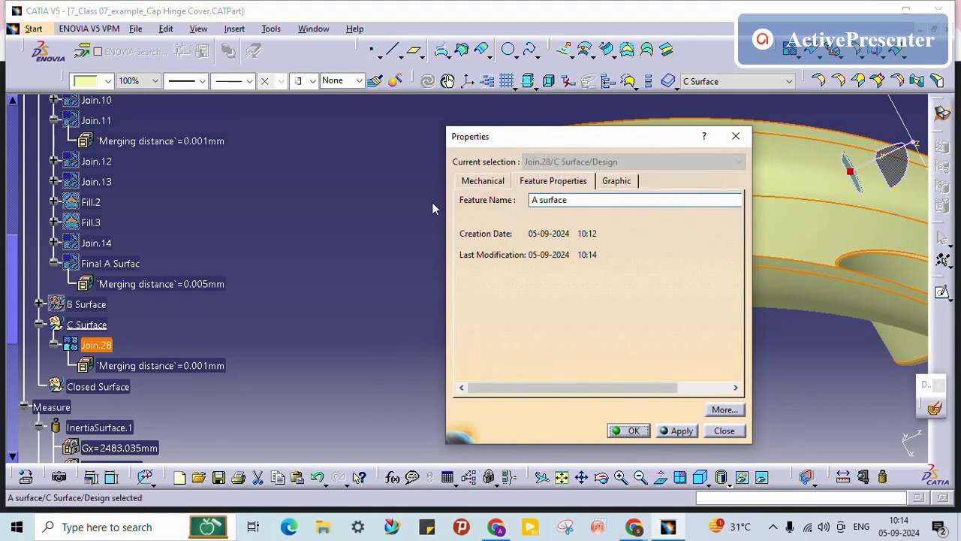
pyautogui.scroll(3, 285, 270)
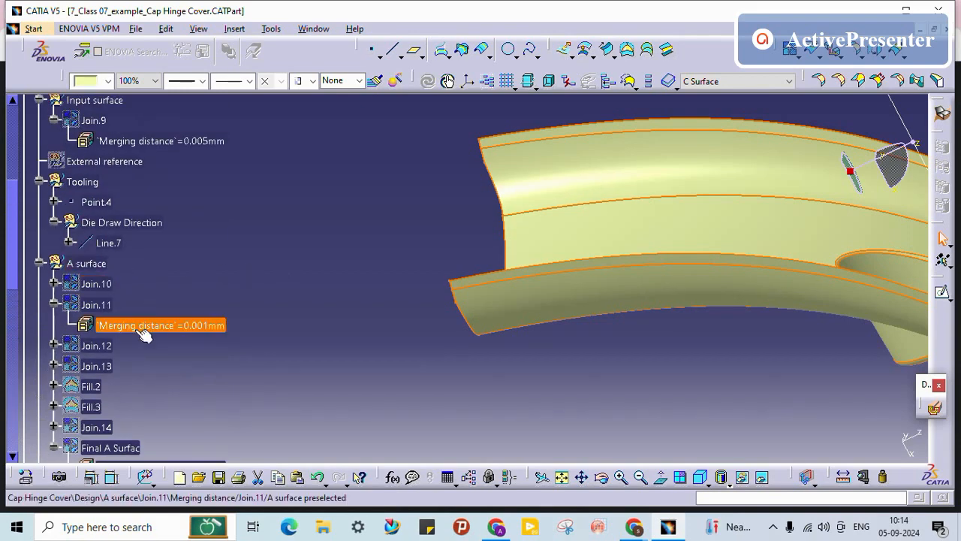
# Step: Hide the C Surface set, show the B Surface set and expand it
pyautogui.scroll(-1, 136, 335)
pyautogui.scroll(-1, 213, 341)
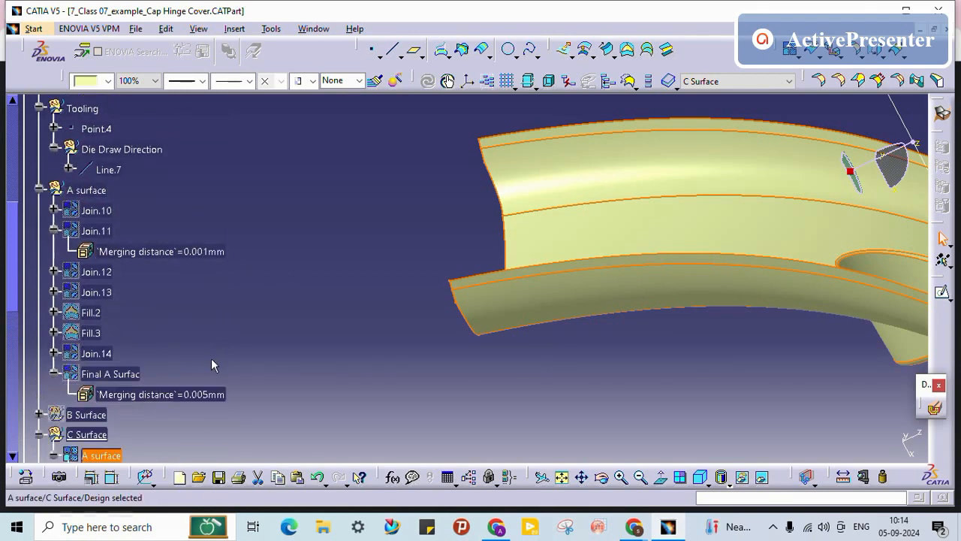
pyautogui.scroll(-1, 209, 356)
pyautogui.scroll(-1, 295, 281)
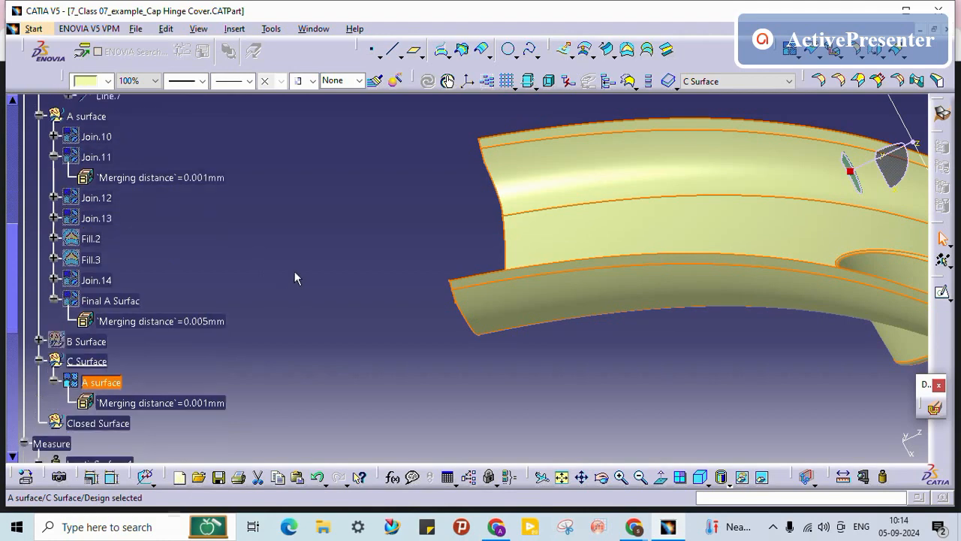
pyautogui.click(30, 405)
pyautogui.rightClick(96, 361)
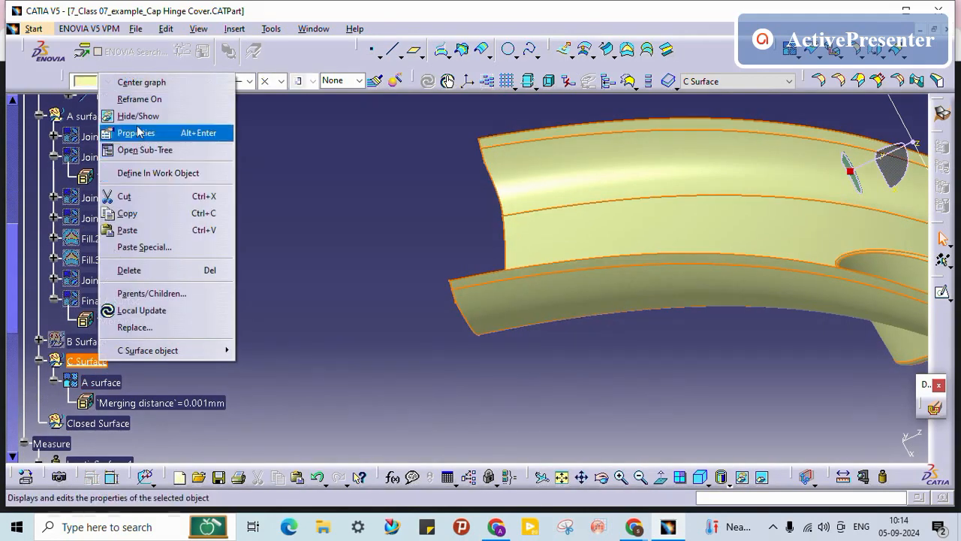
pyautogui.click(139, 116)
pyautogui.rightClick(86, 340)
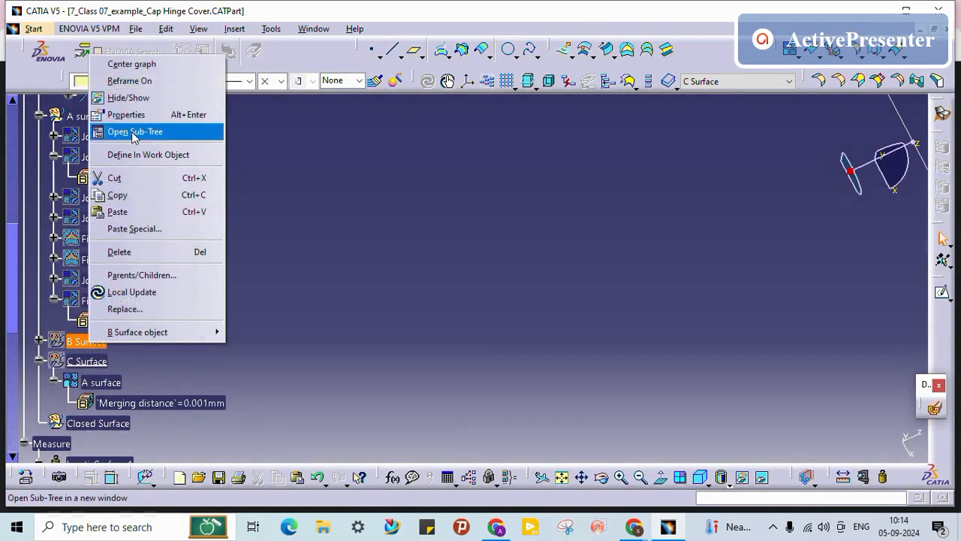
pyautogui.click(129, 98)
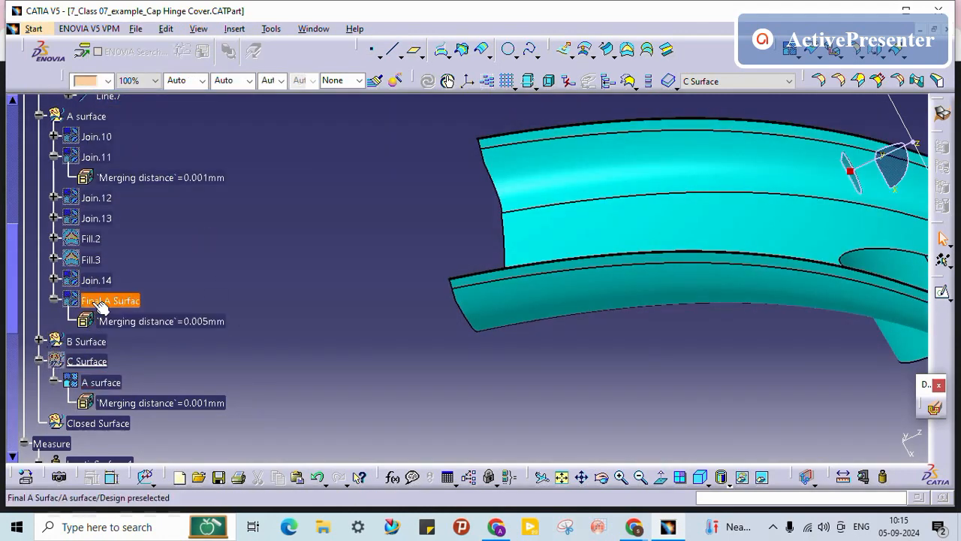
pyautogui.click(39, 340)
# Step: Hide Join.16 to reveal the surface beneath it
pyautogui.scroll(2, 139, 277)
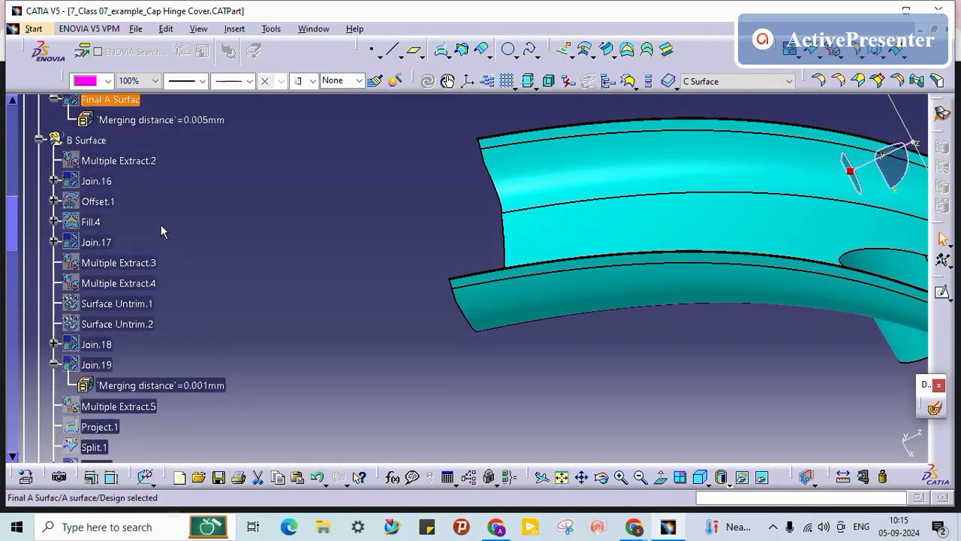
pyautogui.scroll(3, 161, 231)
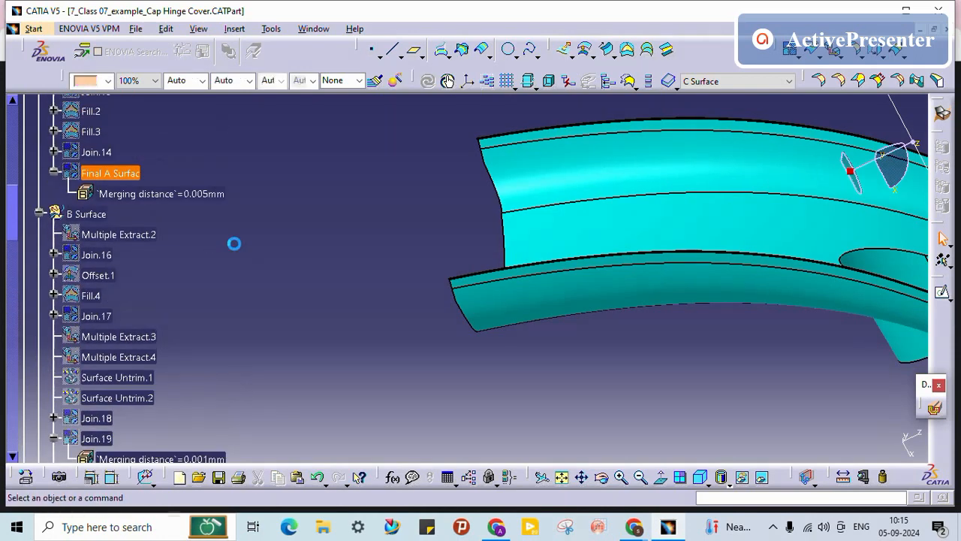
pyautogui.rightClick(109, 257)
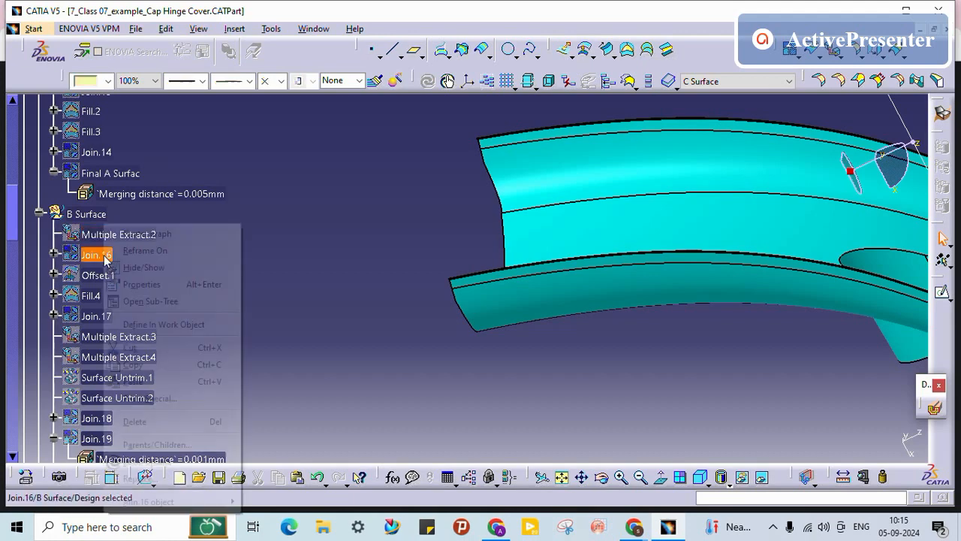
pyautogui.click(215, 260)
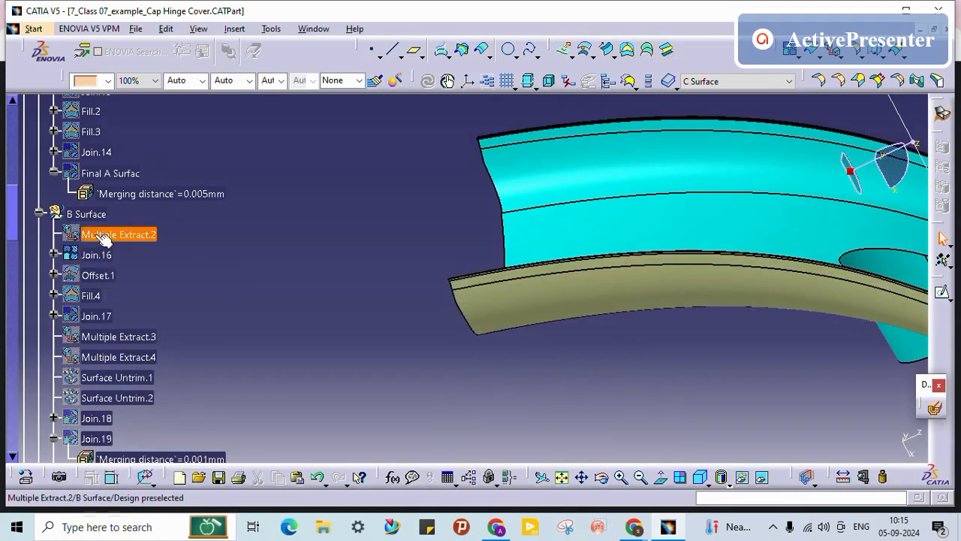
pyautogui.moveTo(376, 310); pyautogui.dragTo(298, 333, button='middle')
pyautogui.click(298, 331)
# Step: Hide the A surface and Join.27 so only the khaki surfaces remain
pyautogui.scroll(-2, 298, 327)
pyautogui.scroll(-15, 297, 325)
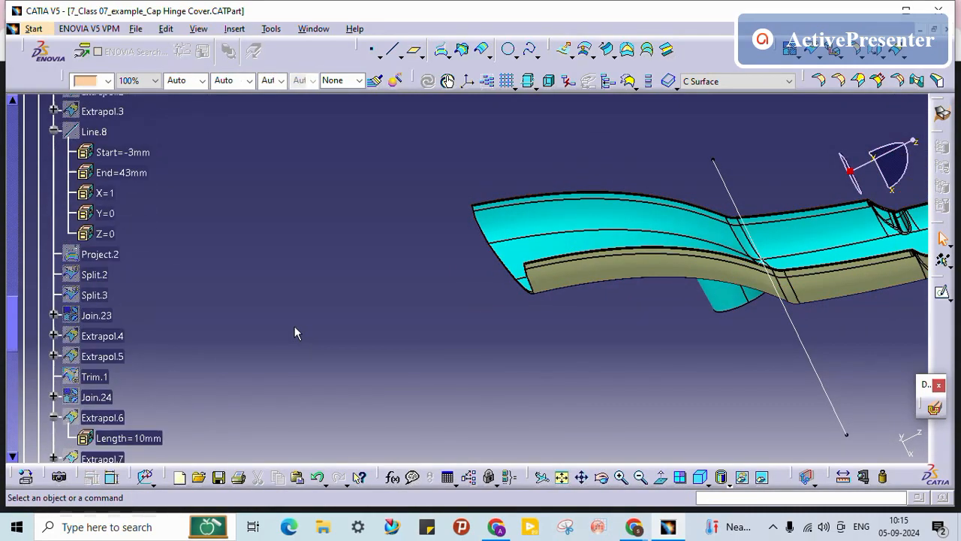
pyautogui.rightClick(100, 381)
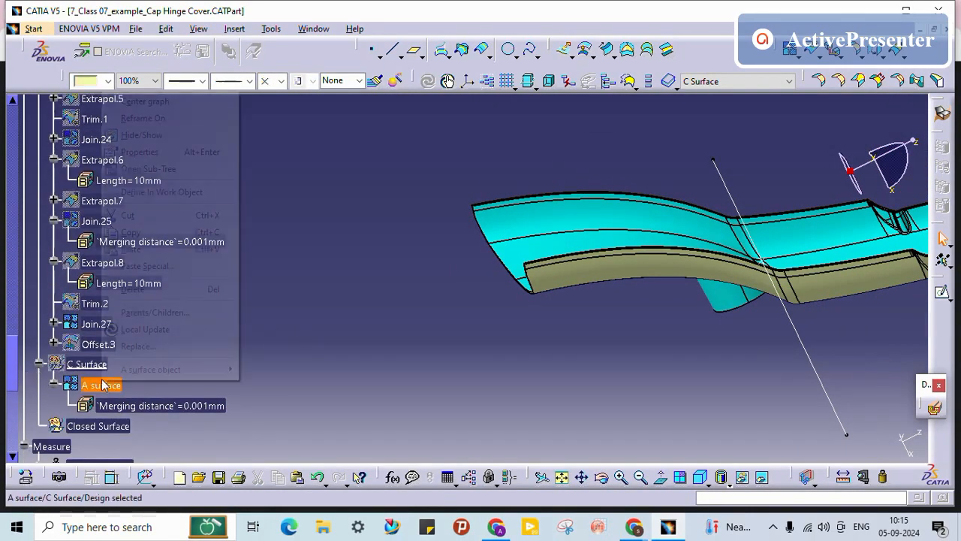
pyautogui.click(165, 136)
pyautogui.rightClick(102, 323)
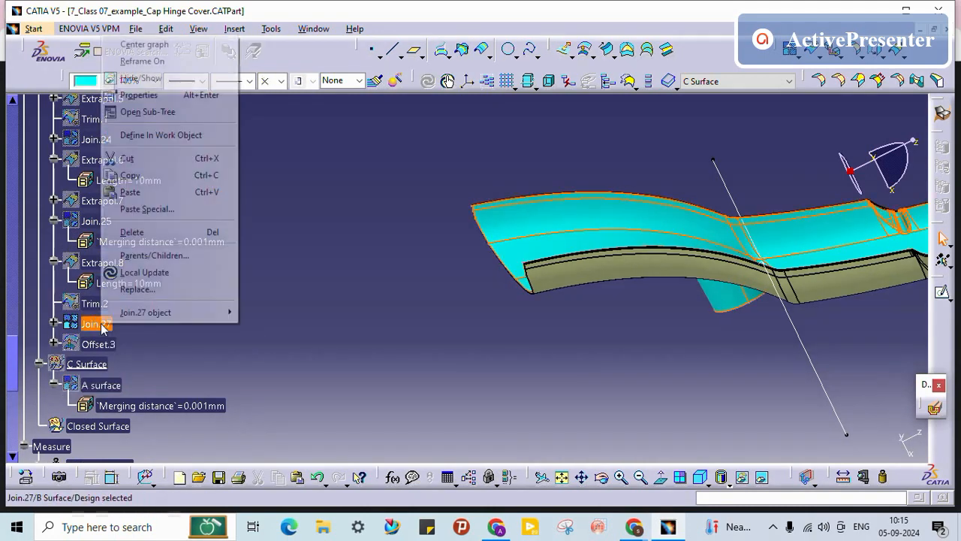
pyautogui.click(154, 78)
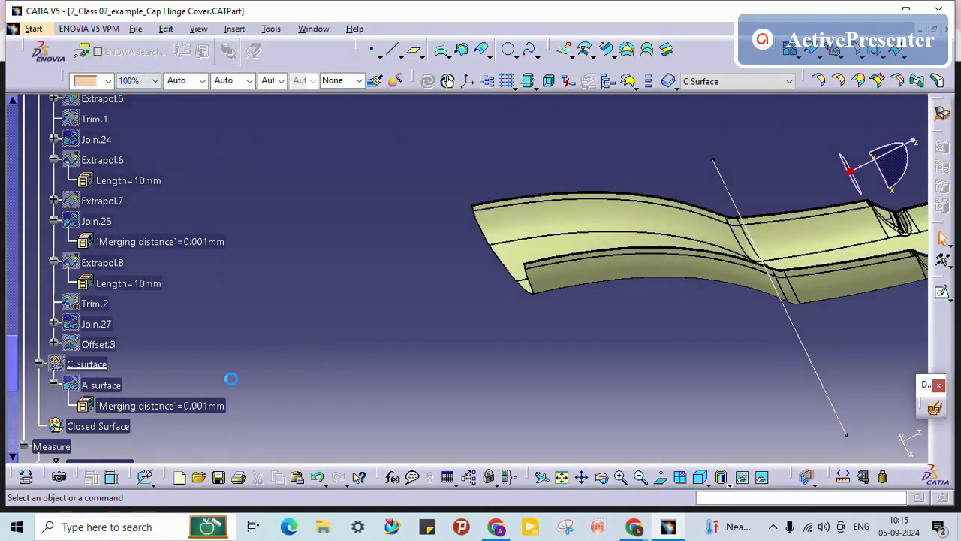
pyautogui.scroll(15, 173, 306)
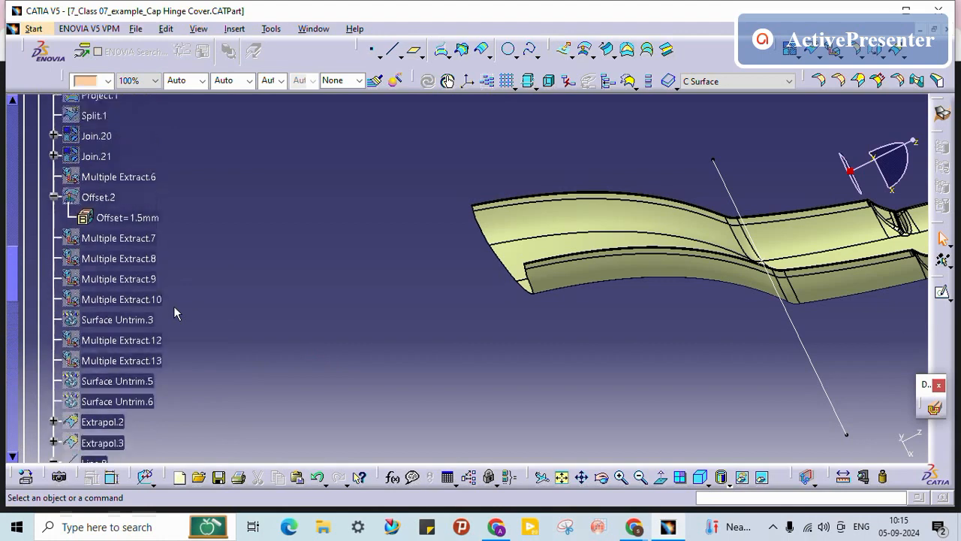
pyautogui.scroll(10, 349, 282)
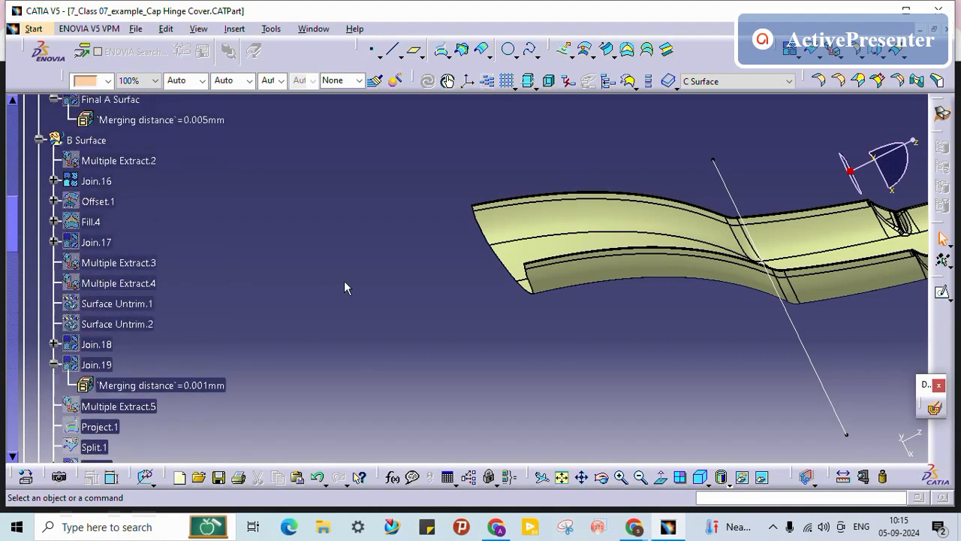
# Step: Edit Join.16 and mark two Multiple Extract.2 faces as sub-elements to remove
pyautogui.doubleClick(99, 180)
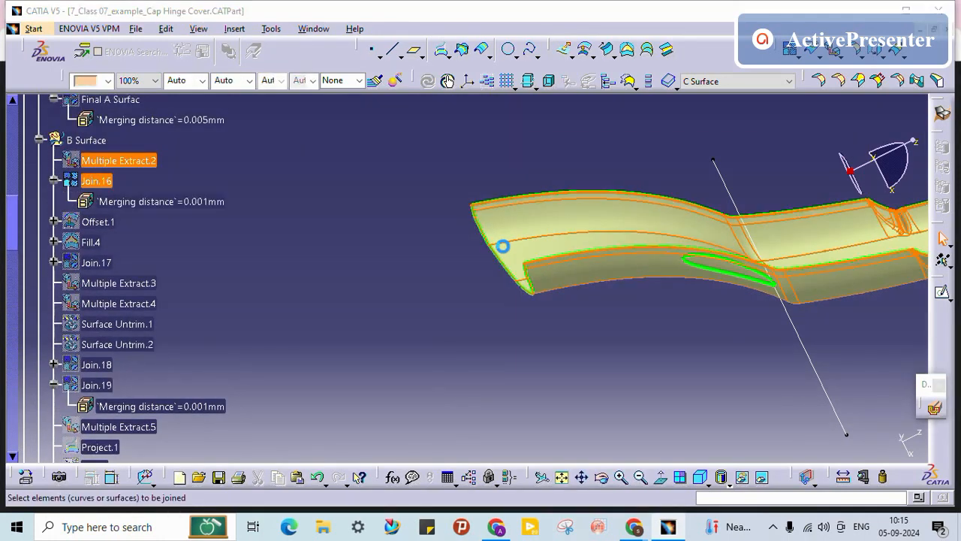
pyautogui.moveTo(420, 264); pyautogui.dragTo(204, 270, button='middle')
pyautogui.moveTo(389, 246); pyautogui.dragTo(398, 330, button='middle')
pyautogui.click(688, 266)
pyautogui.moveTo(210, 345); pyautogui.dragTo(375, 311, button='middle')
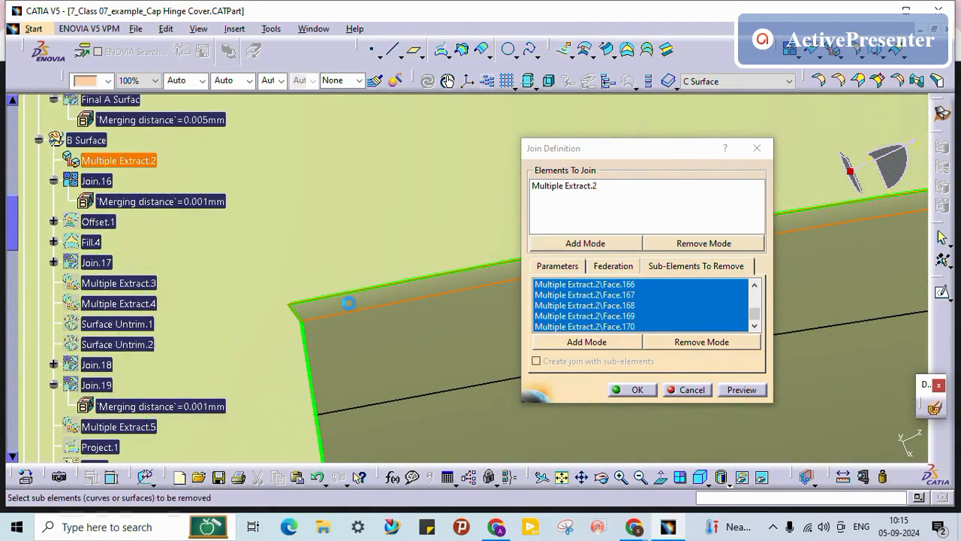
pyautogui.click(349, 302)
pyautogui.moveTo(326, 388); pyautogui.dragTo(168, 342, button='middle')
pyautogui.moveTo(334, 353); pyautogui.dragTo(393, 300, button='middle')
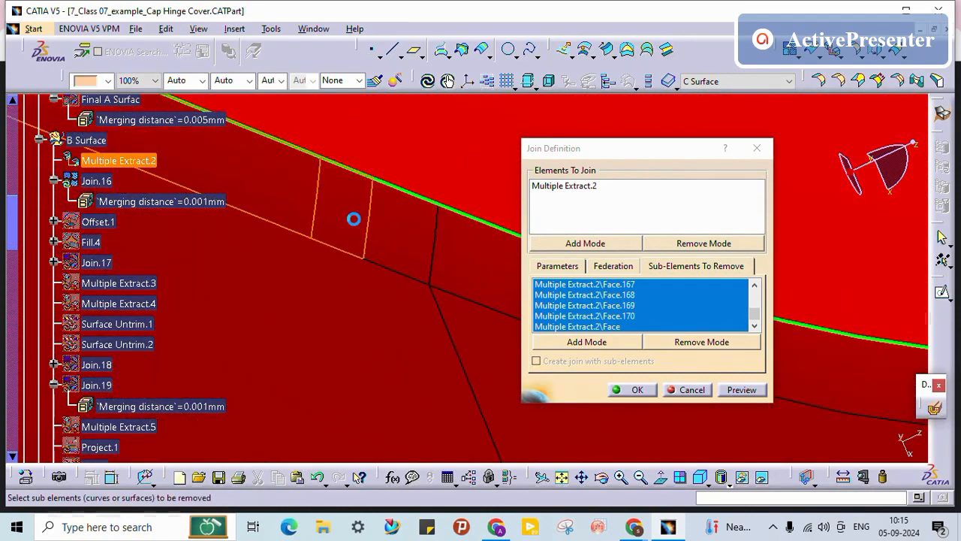
pyautogui.moveTo(453, 268); pyautogui.dragTo(407, 299, button='middle')
pyautogui.moveTo(338, 309); pyautogui.dragTo(516, 308, button='middle')
pyautogui.click(451, 317)
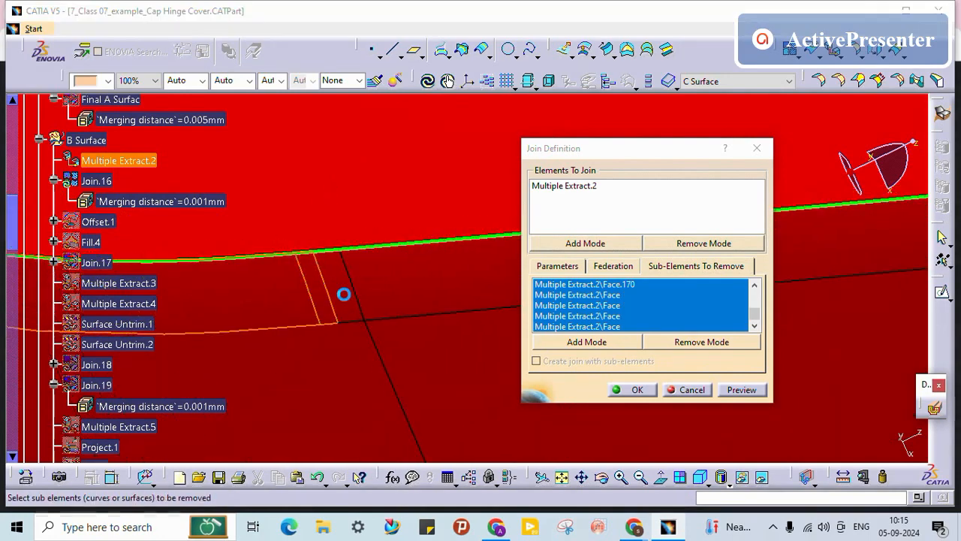
# Step: Mark the left face, a narrow strip and its adjacent wide face for removal
pyautogui.moveTo(422, 277)
pyautogui.mouseDown(button='middle')
pyautogui.moveTo(401, 369)
pyautogui.moveTo(296, 311)
pyautogui.moveTo(81, 365)
pyautogui.moveTo(376, 328)
pyautogui.moveTo(317, 326)
pyautogui.moveTo(448, 331)
pyautogui.moveTo(343, 337)
pyautogui.moveTo(290, 301)
pyautogui.moveTo(253, 315)
pyautogui.moveTo(400, 330)
pyautogui.moveTo(438, 278)
pyautogui.mouseUp(button='middle')
pyautogui.click(246, 226)
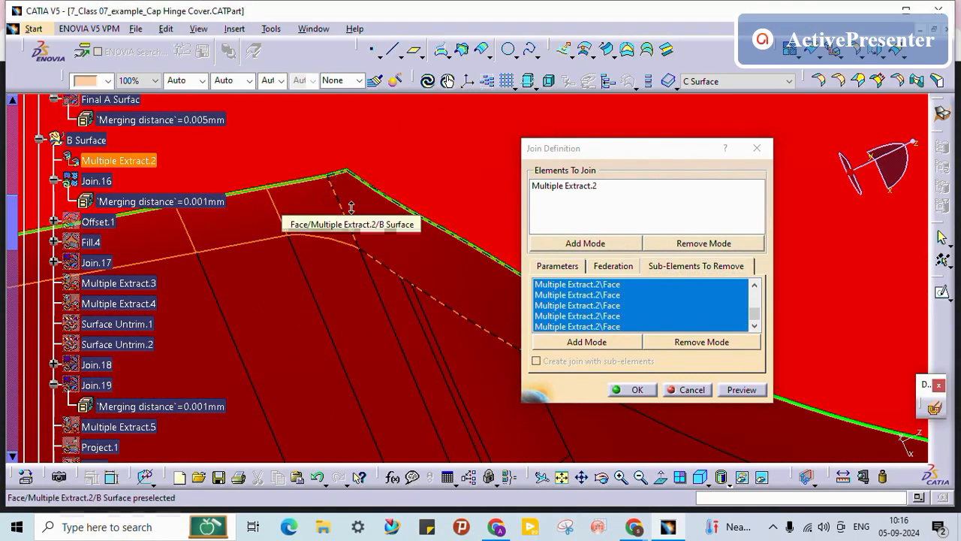
pyautogui.moveTo(351, 208); pyautogui.dragTo(339, 293, button='middle')
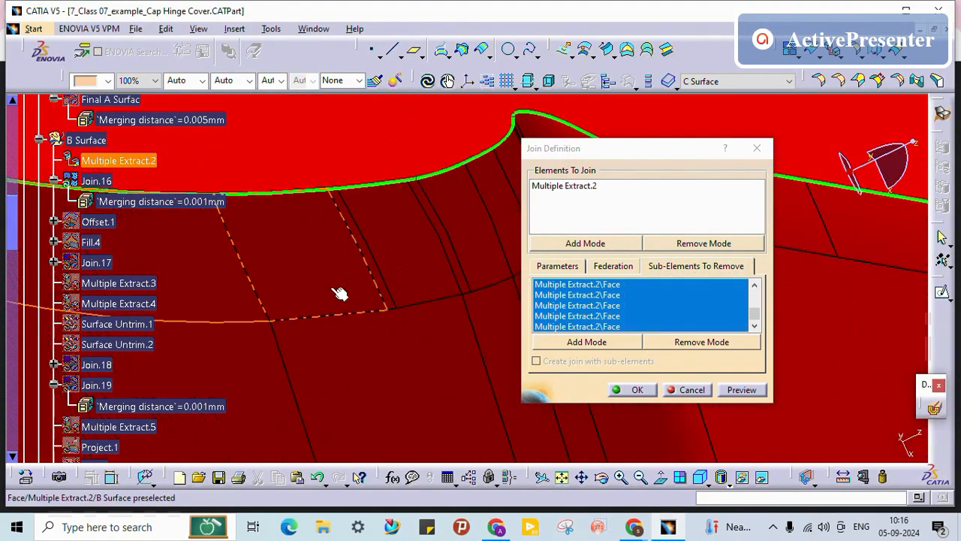
pyautogui.moveTo(383, 270); pyautogui.dragTo(437, 280, button='middle')
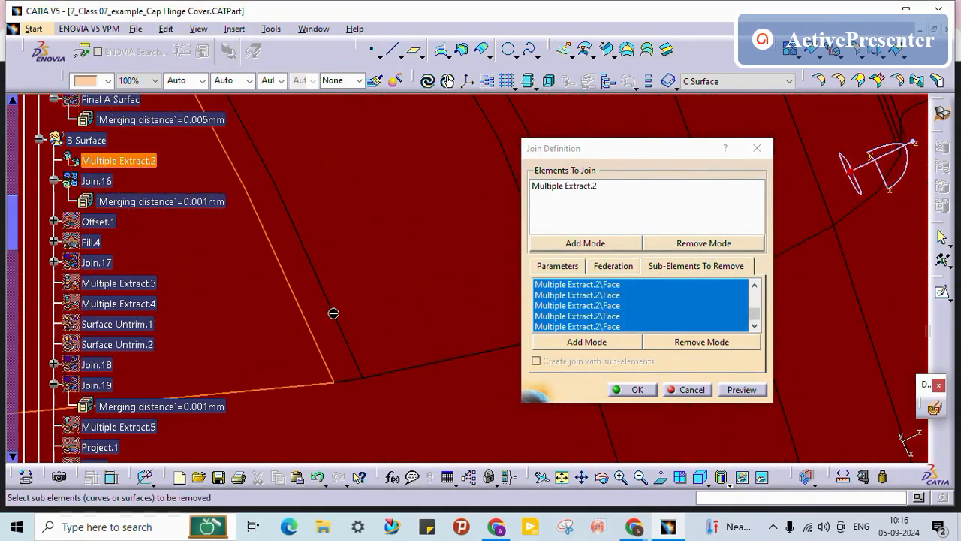
pyautogui.moveTo(348, 316); pyautogui.dragTo(363, 342, button='middle')
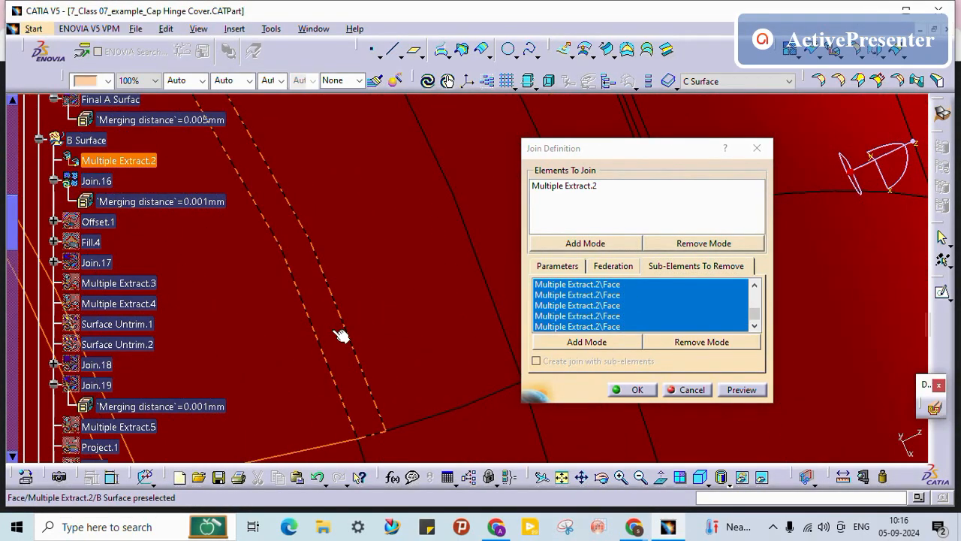
pyautogui.click(335, 330)
pyautogui.click(409, 308)
pyautogui.moveTo(410, 309); pyautogui.dragTo(309, 359, button='middle')
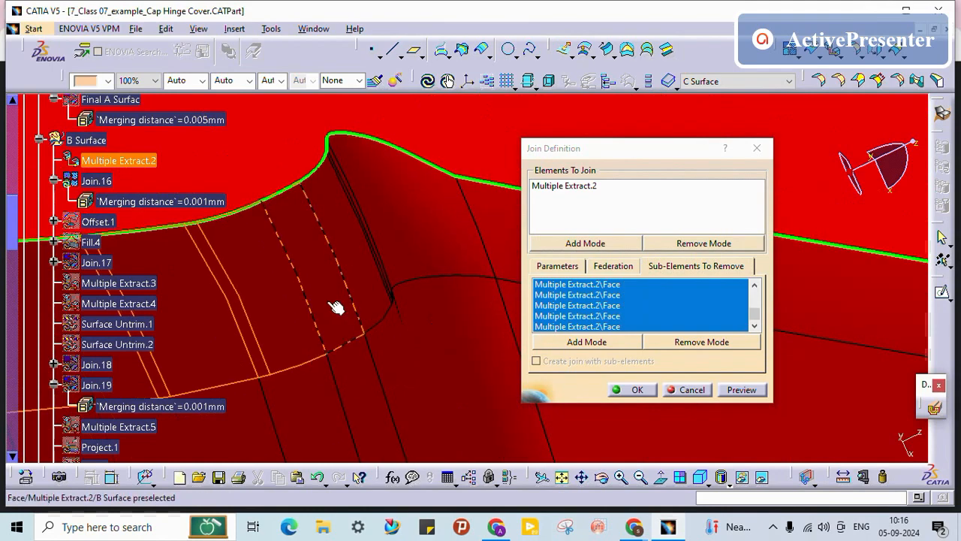
# Step: Mark two more faces for removal and acknowledge the Offset.1 update error
pyautogui.moveTo(386, 317)
pyautogui.mouseDown(button='middle')
pyautogui.moveTo(251, 281)
pyautogui.moveTo(313, 307)
pyautogui.moveTo(300, 322)
pyautogui.moveTo(177, 340)
pyautogui.moveTo(373, 375)
pyautogui.moveTo(364, 396)
pyautogui.moveTo(393, 318)
pyautogui.mouseUp(button='middle')
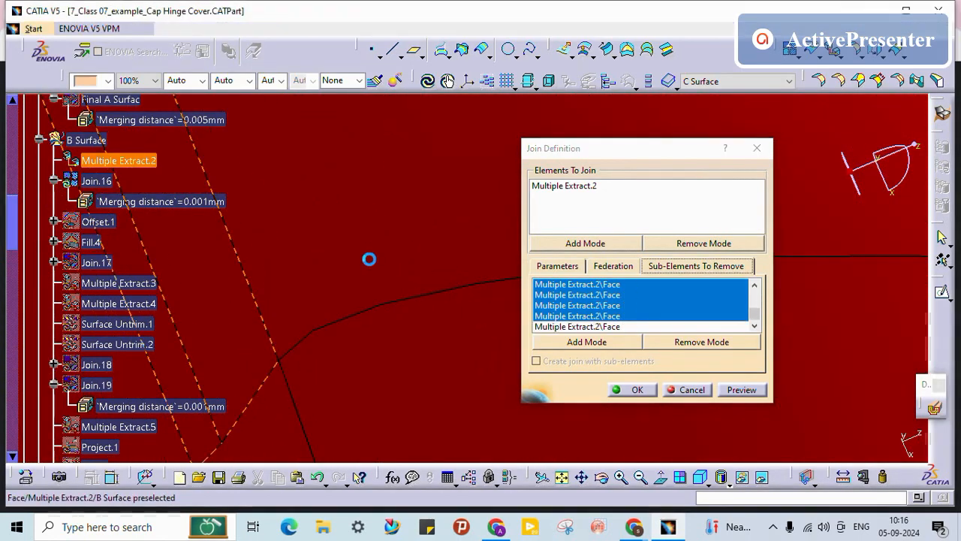
pyautogui.moveTo(330, 270); pyautogui.dragTo(357, 261, button='middle')
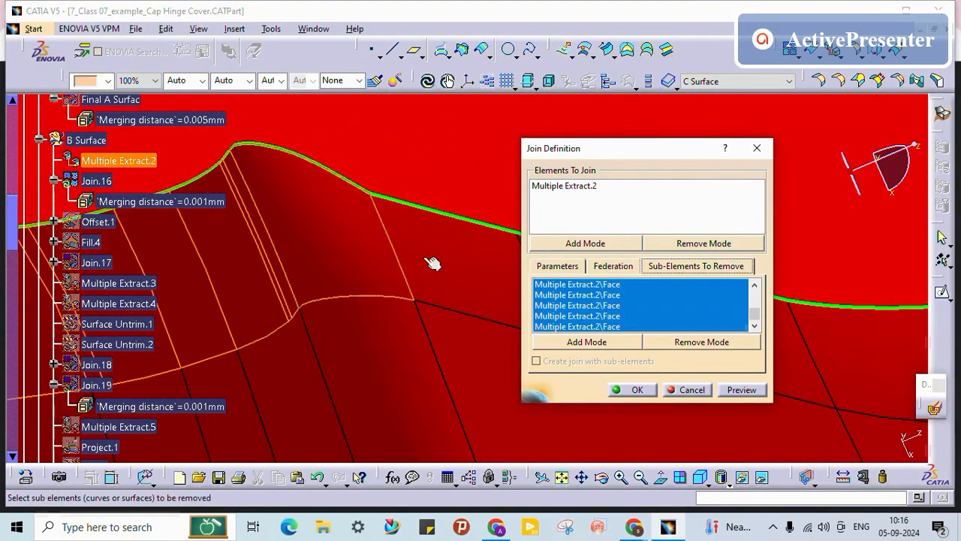
pyautogui.click(456, 294)
pyautogui.moveTo(369, 315); pyautogui.dragTo(283, 283, button='middle')
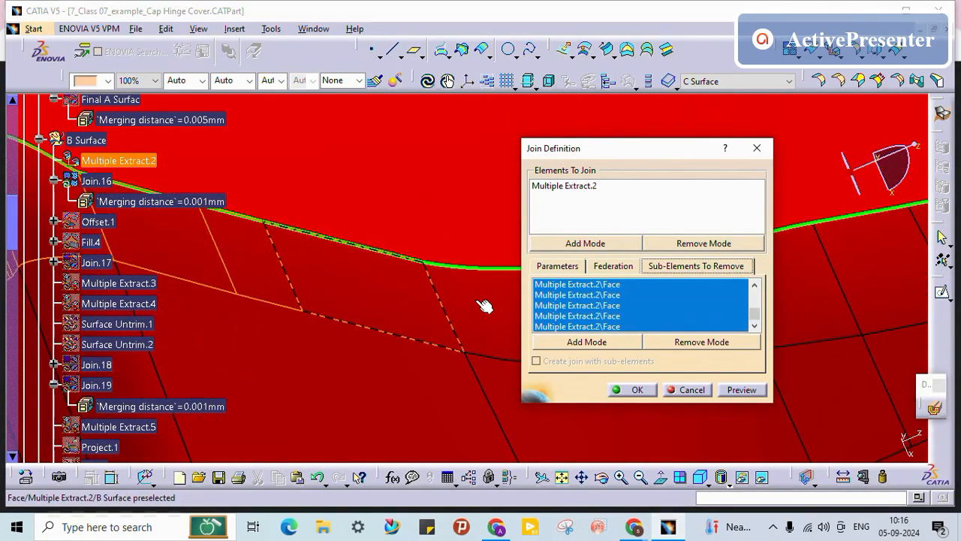
pyautogui.moveTo(434, 308); pyautogui.dragTo(300, 336, button='middle')
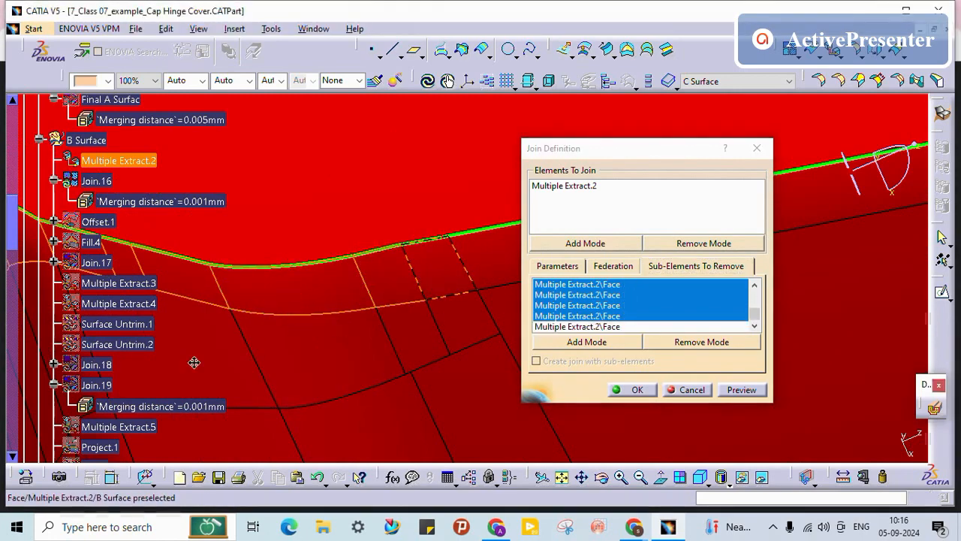
pyautogui.moveTo(194, 362); pyautogui.dragTo(182, 366, button='middle')
pyautogui.click(287, 295)
pyautogui.moveTo(335, 307)
pyautogui.mouseDown(button='middle')
pyautogui.moveTo(318, 451)
pyautogui.moveTo(384, 354)
pyautogui.moveTo(225, 398)
pyautogui.mouseUp(button='middle')
pyautogui.moveTo(362, 381); pyautogui.dragTo(202, 450, button='middle')
pyautogui.moveTo(428, 374)
pyautogui.mouseDown(button='middle')
pyautogui.moveTo(235, 457)
pyautogui.moveTo(450, 433)
pyautogui.mouseUp(button='middle')
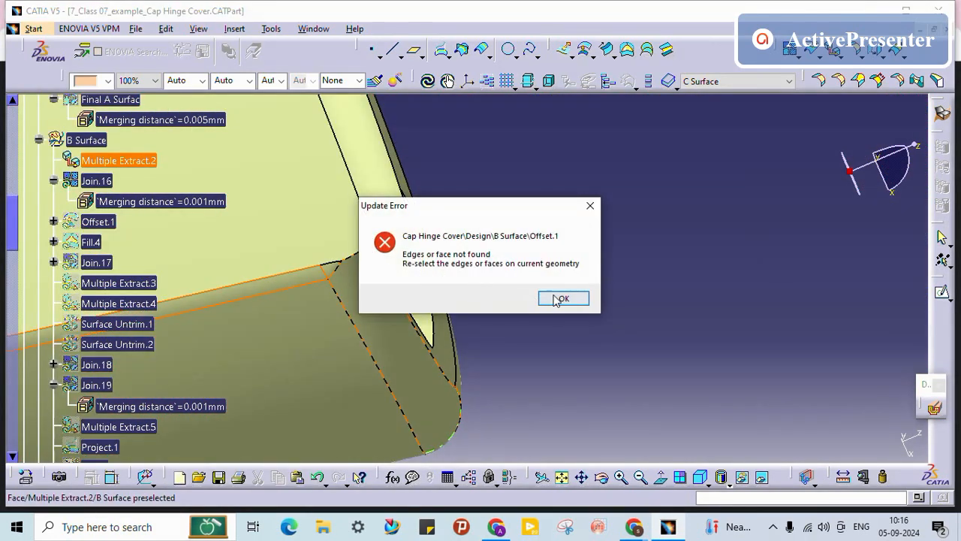
pyautogui.click(559, 299)
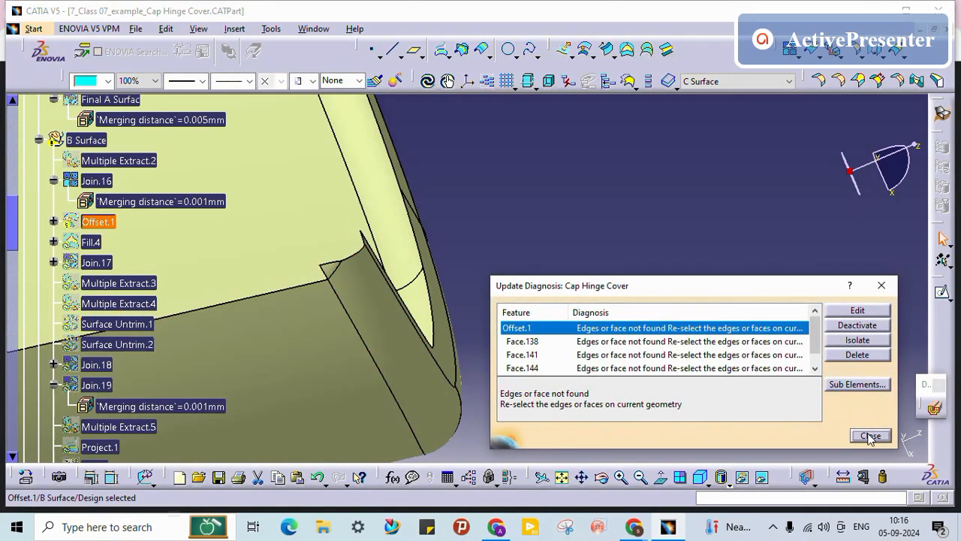
# Step: Close the Update Diagnosis and rebuild Offset.1 on Join.16 at 1.5mm
pyautogui.click(869, 436)
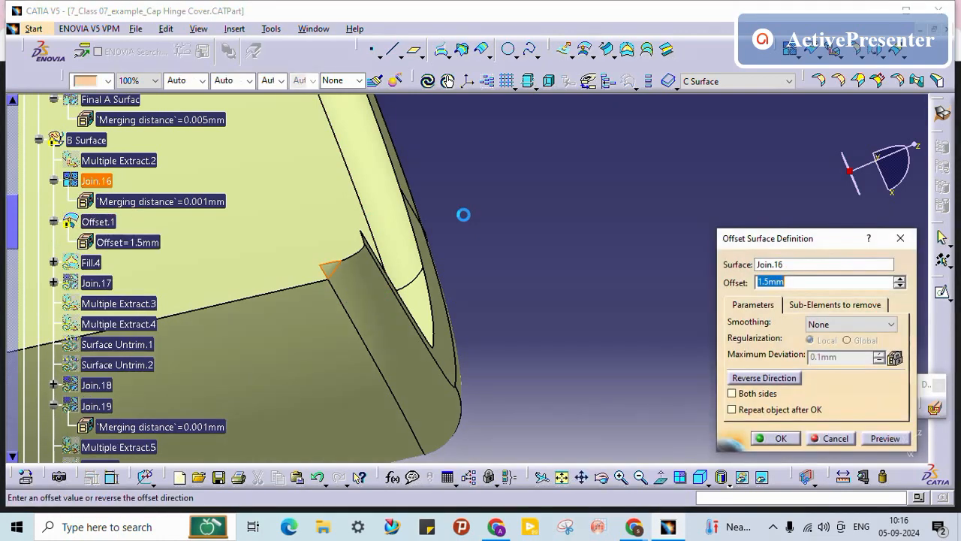
pyautogui.moveTo(474, 187); pyautogui.dragTo(500, 442, button='middle')
pyautogui.moveTo(449, 288); pyautogui.dragTo(437, 267, button='middle')
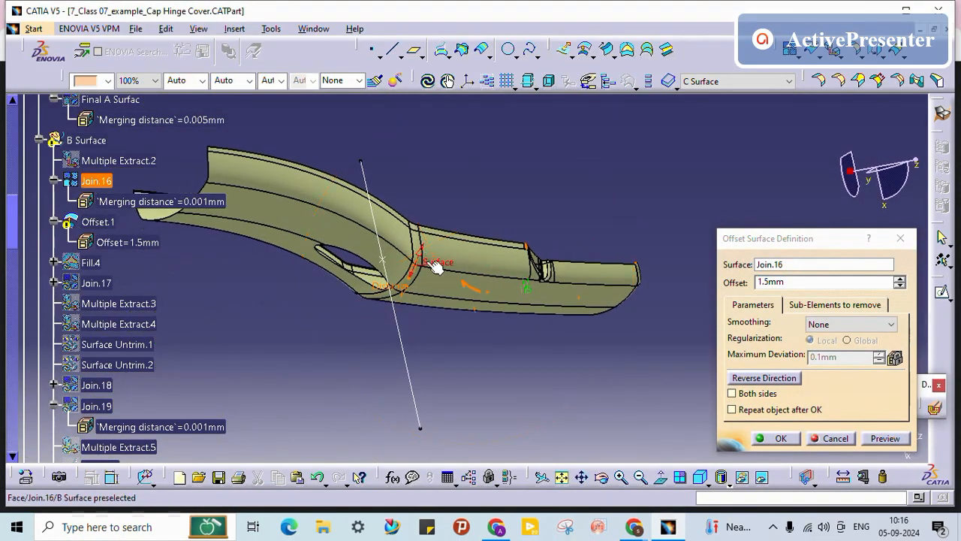
pyautogui.click(793, 440)
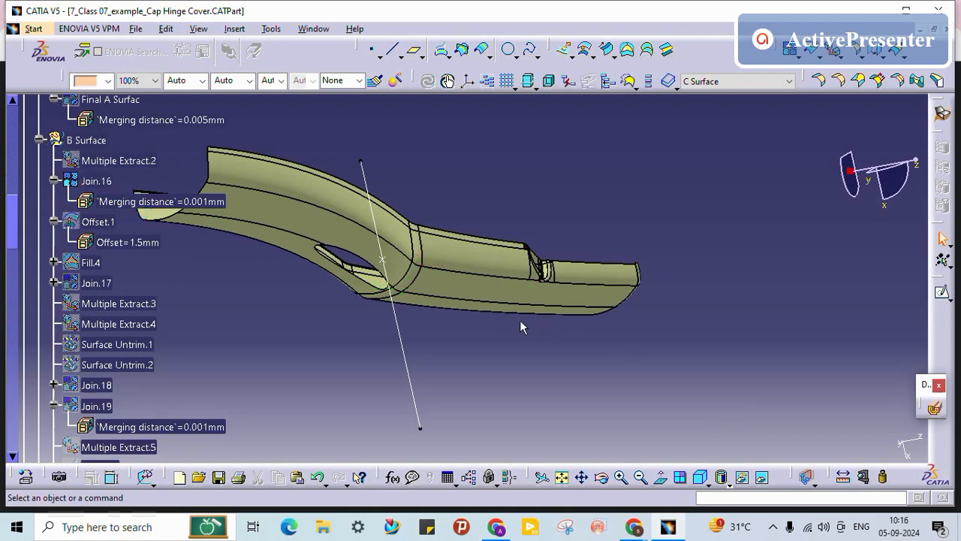
pyautogui.scroll(-2, 95, 185)
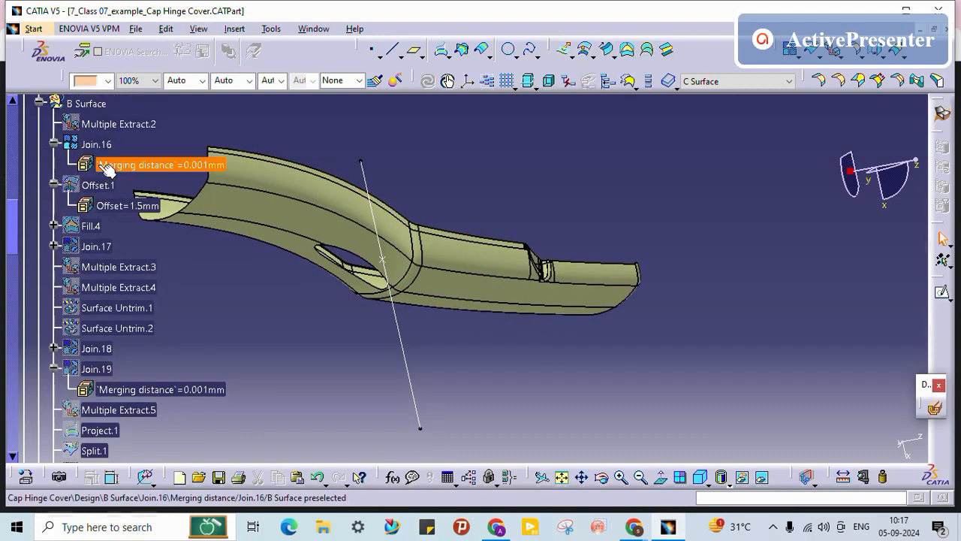
# Step: Reopen the Join.16 definition and mark the small notch faces and curved flange face for removal
pyautogui.doubleClick(100, 145)
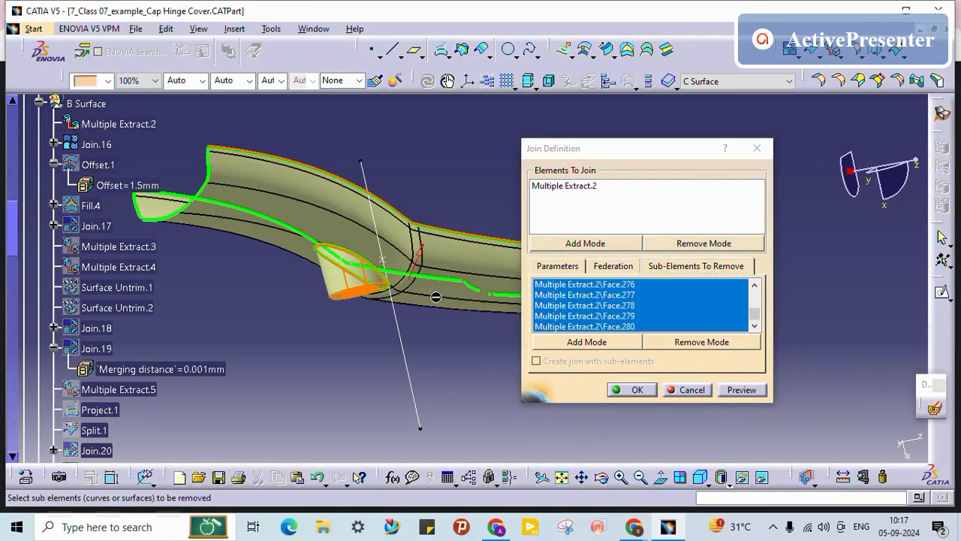
pyautogui.moveTo(436, 296); pyautogui.dragTo(112, 333, button='middle')
pyautogui.moveTo(258, 309); pyautogui.dragTo(367, 313, button='middle')
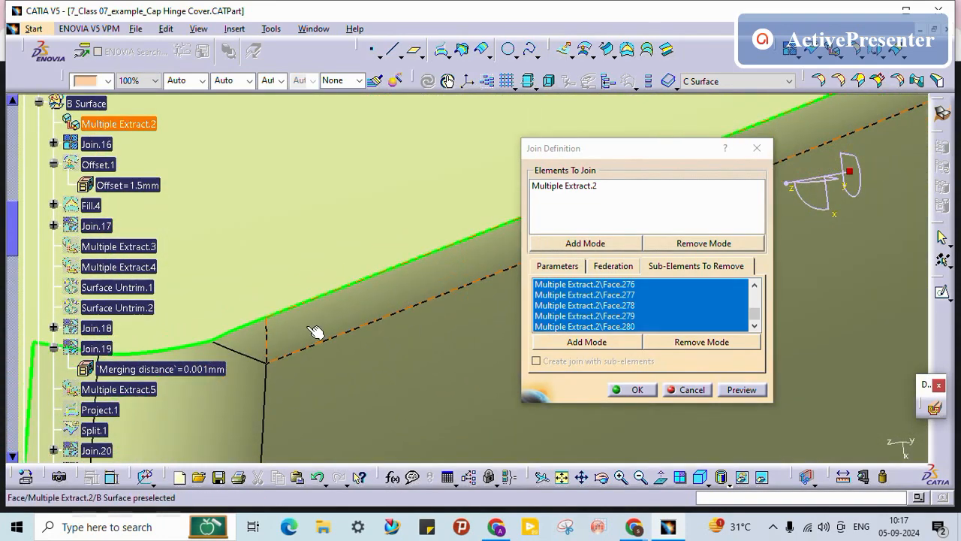
pyautogui.click(386, 288)
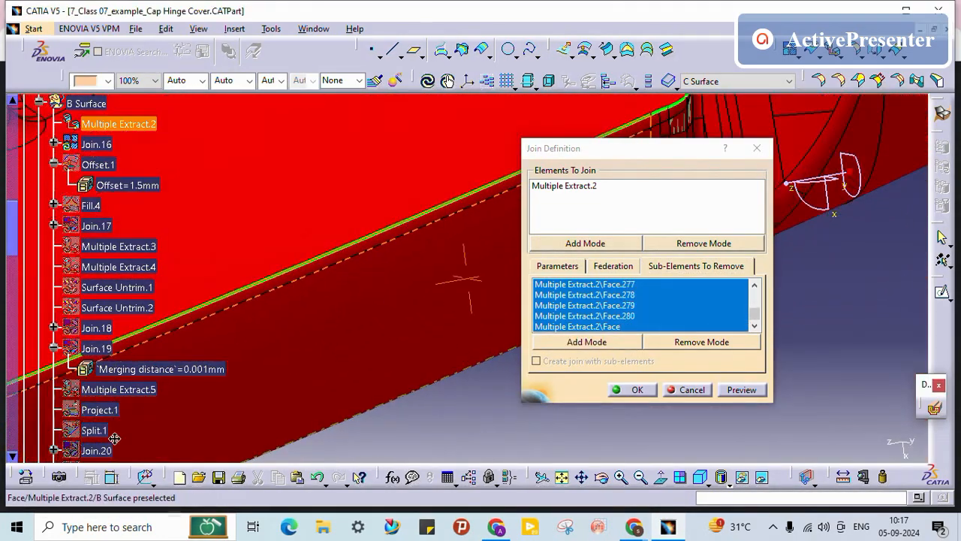
pyautogui.moveTo(304, 357); pyautogui.dragTo(363, 336, button='middle')
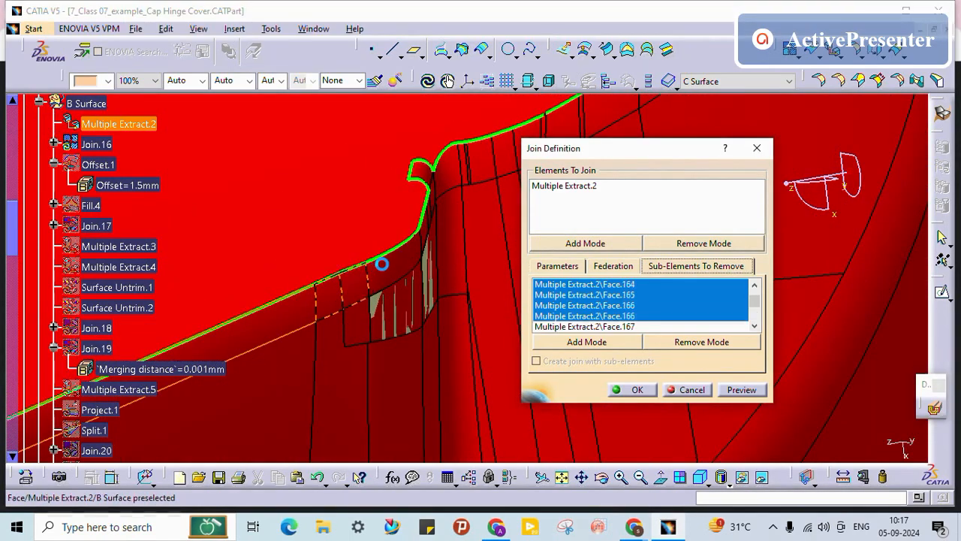
pyautogui.moveTo(349, 289); pyautogui.dragTo(241, 379, button='middle')
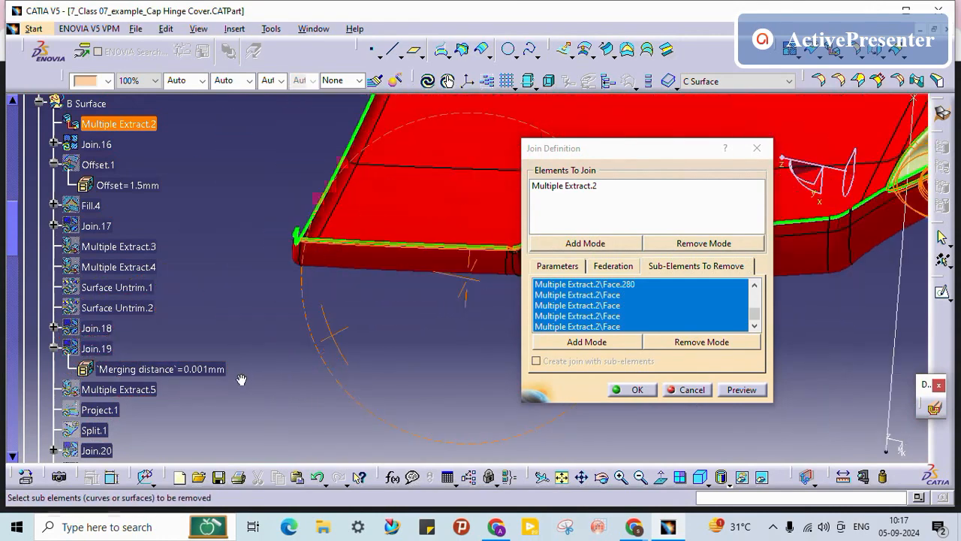
pyautogui.moveTo(335, 277); pyautogui.dragTo(466, 303, button='middle')
pyautogui.click(419, 314)
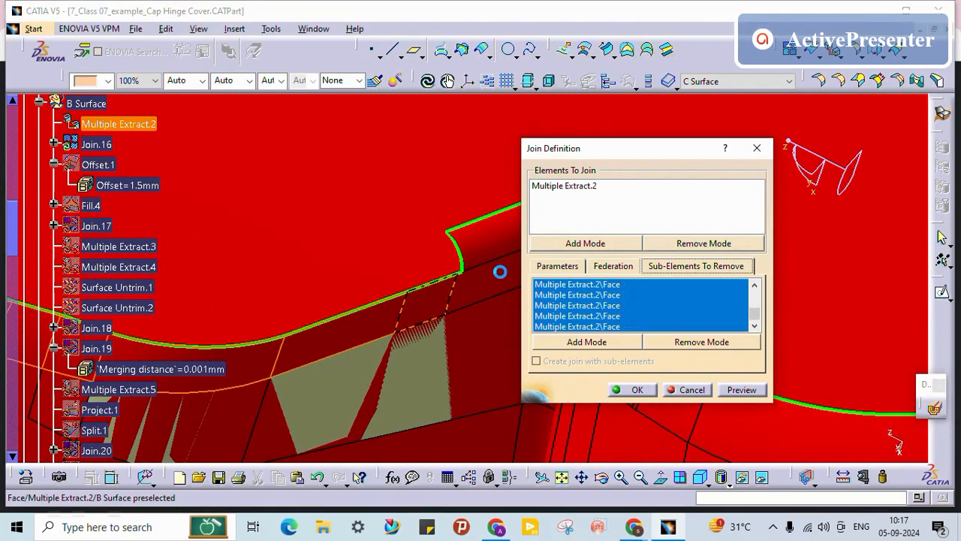
pyautogui.click(499, 290)
pyautogui.click(472, 236)
# Step: Remove a narrow flange face and the wide face beside it from the join
pyautogui.moveTo(454, 302); pyautogui.dragTo(163, 358, button='middle')
pyautogui.moveTo(298, 362); pyautogui.dragTo(445, 390, button='middle')
pyautogui.moveTo(328, 414); pyautogui.dragTo(437, 378, button='middle')
pyautogui.moveTo(515, 260); pyautogui.dragTo(518, 197, button='middle')
pyautogui.moveTo(394, 289); pyautogui.dragTo(379, 123, button='middle')
pyautogui.moveTo(307, 358); pyautogui.dragTo(450, 272, button='middle')
pyautogui.moveTo(231, 322); pyautogui.dragTo(346, 345, button='middle')
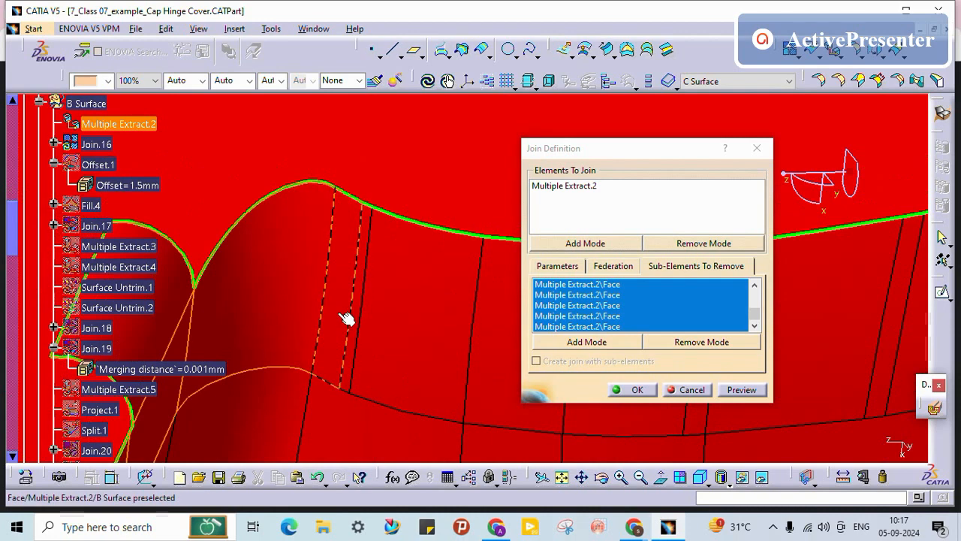
pyautogui.click(345, 317)
pyautogui.click(420, 356)
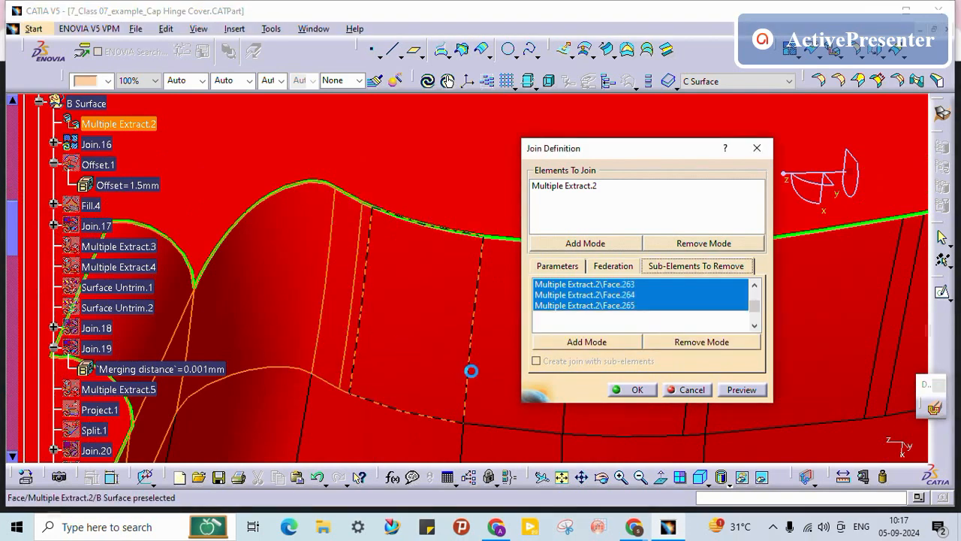
# Step: Remove the next narrow face and its adjacent wide face from the join
pyautogui.moveTo(416, 347); pyautogui.dragTo(372, 311, button='middle')
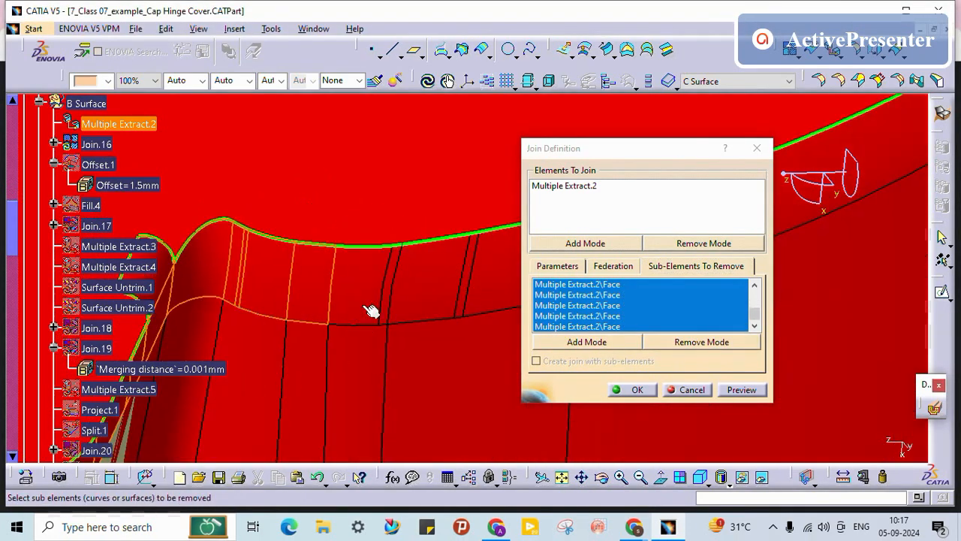
pyautogui.click(373, 305)
pyautogui.moveTo(392, 367); pyautogui.dragTo(309, 344, button='middle')
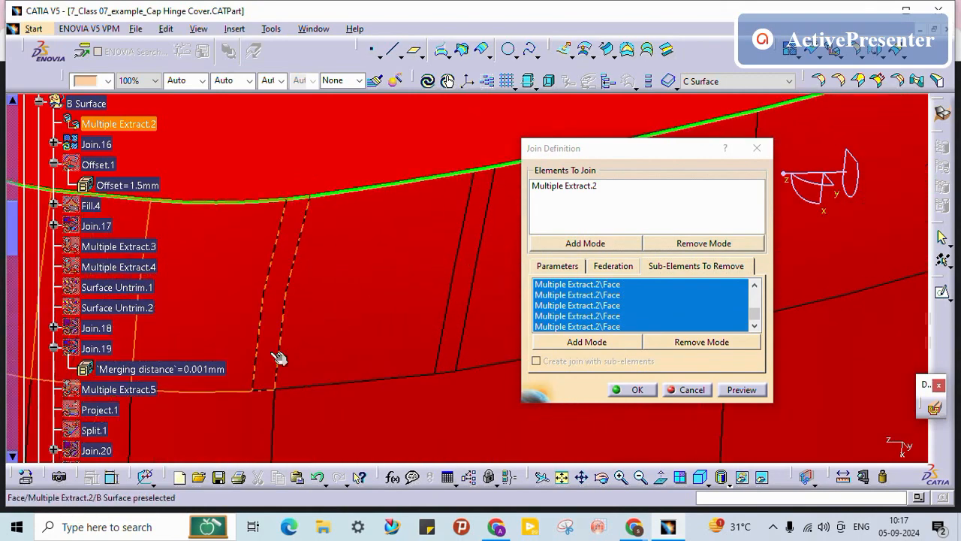
pyautogui.click(278, 356)
pyautogui.click(401, 330)
# Step: Remove two neighbouring faces along the part's edge from the join
pyautogui.moveTo(402, 331); pyautogui.dragTo(210, 371, button='middle')
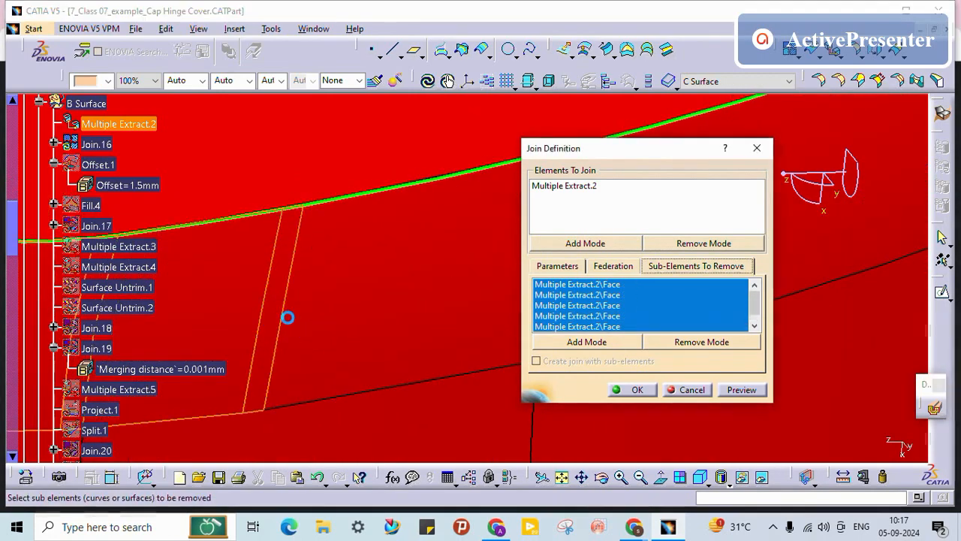
pyautogui.moveTo(390, 315); pyautogui.dragTo(249, 378, button='middle')
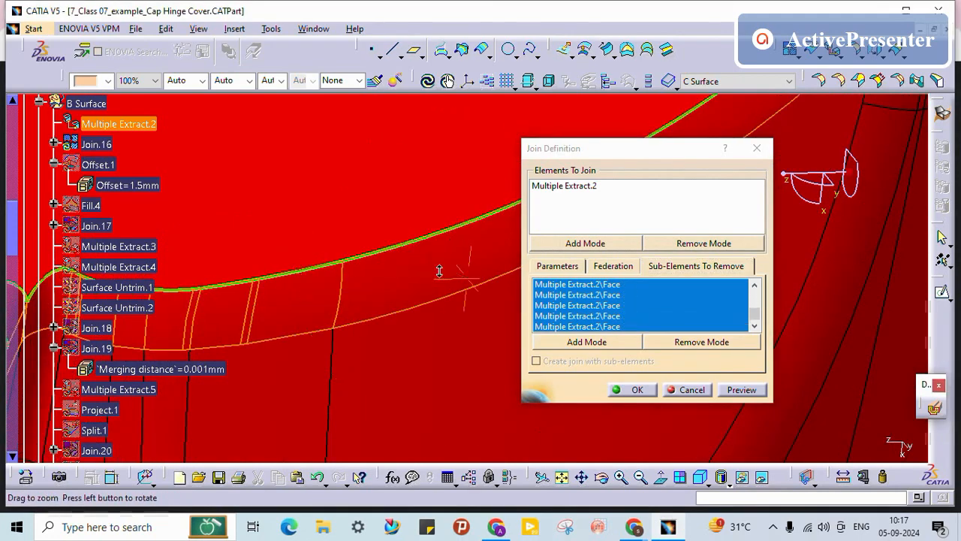
pyautogui.moveTo(440, 271); pyautogui.dragTo(338, 325, button='middle')
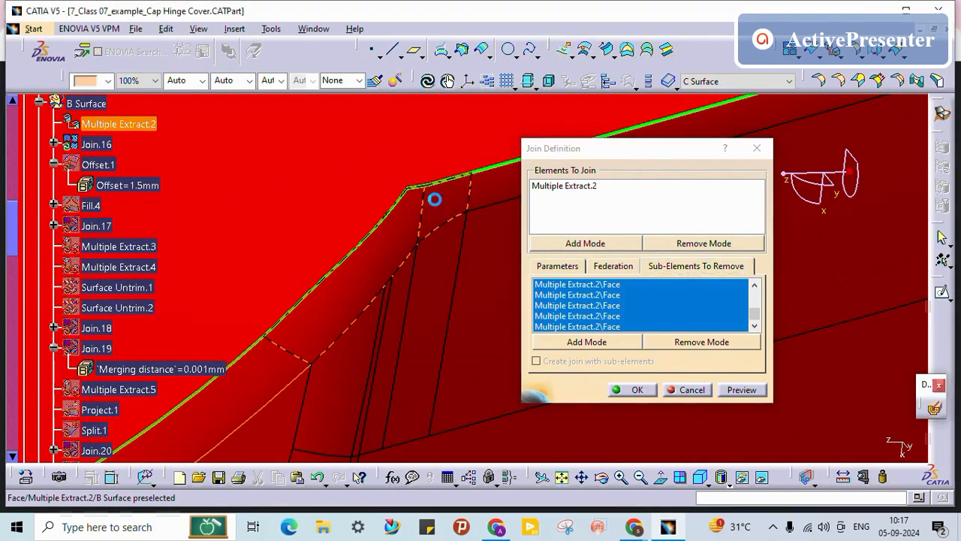
pyautogui.moveTo(397, 208); pyautogui.dragTo(122, 364, button='middle')
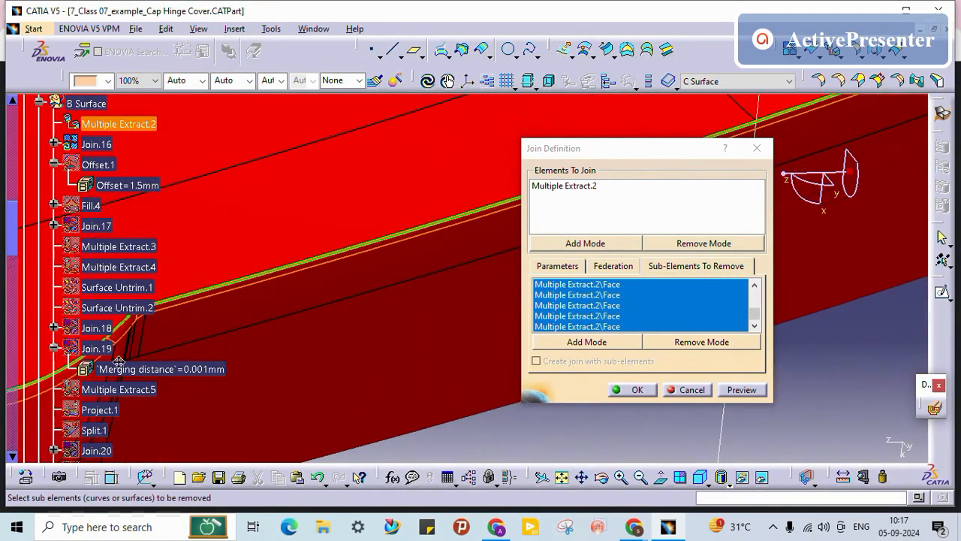
pyautogui.moveTo(264, 315); pyautogui.dragTo(323, 298, button='middle')
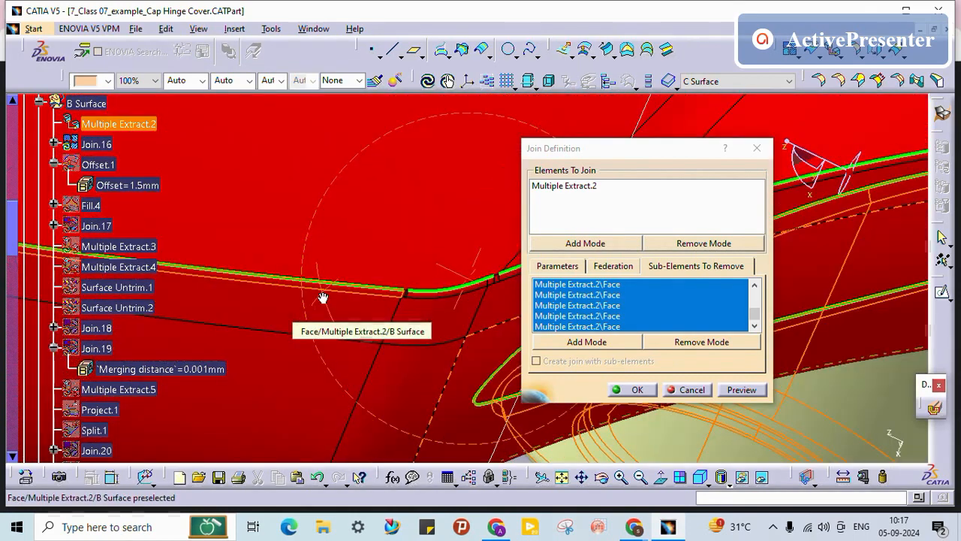
pyautogui.moveTo(356, 330); pyautogui.dragTo(264, 364, button='middle')
pyautogui.moveTo(373, 298); pyautogui.dragTo(317, 295, button='middle')
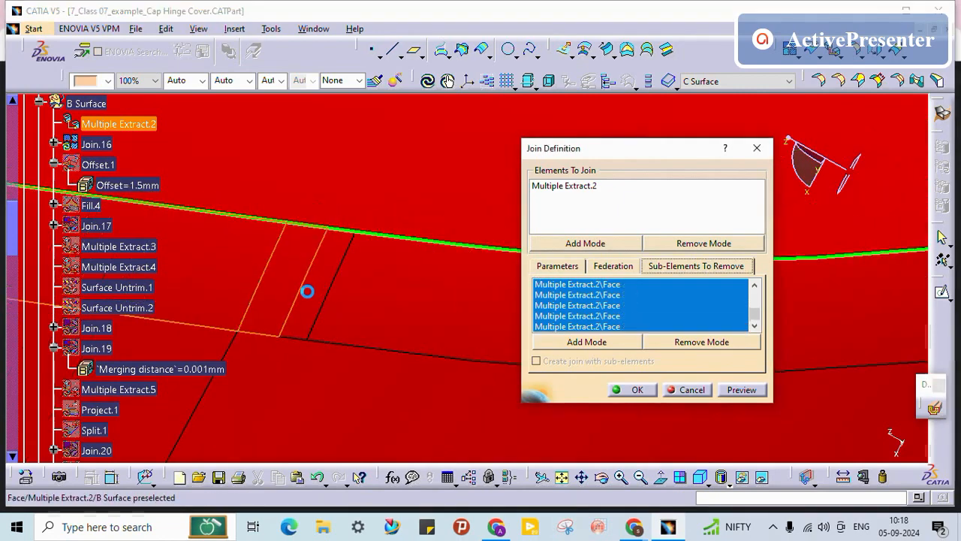
pyautogui.click(321, 298)
pyautogui.click(410, 300)
# Step: Remove the last edge faces and confirm the join
pyautogui.moveTo(358, 279); pyautogui.dragTo(157, 309, button='middle')
pyautogui.click(363, 300)
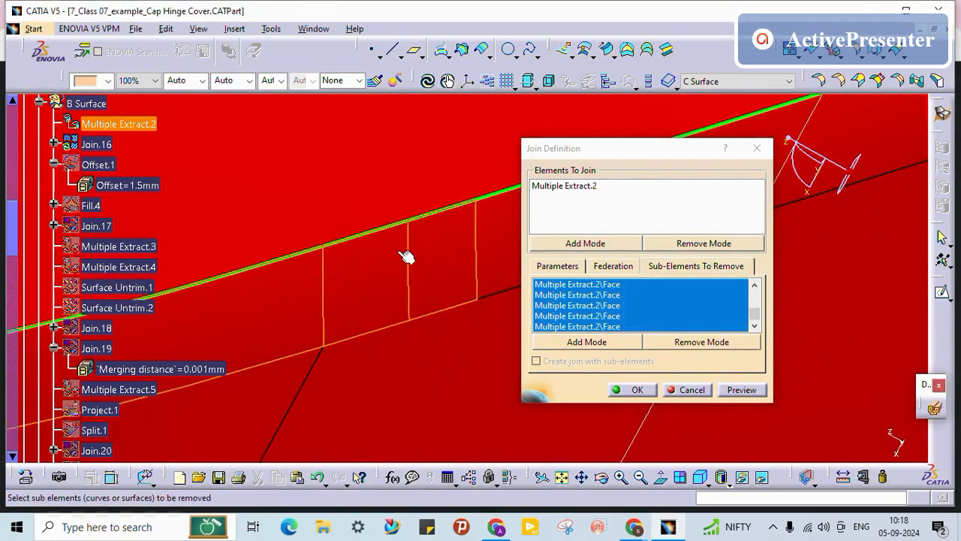
pyautogui.moveTo(365, 258); pyautogui.dragTo(242, 365, button='middle')
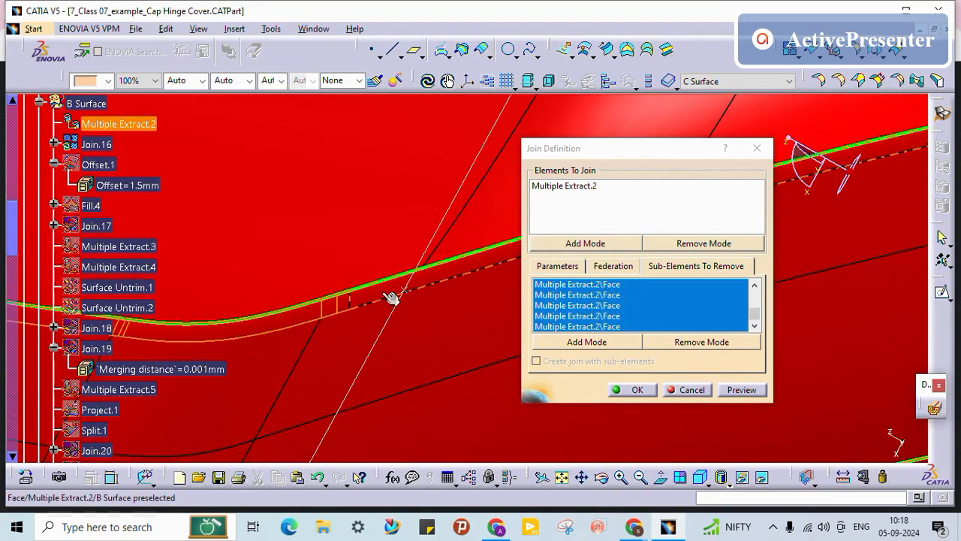
pyautogui.click(383, 292)
pyautogui.moveTo(482, 312); pyautogui.dragTo(3, 348, button='middle')
pyautogui.moveTo(465, 353)
pyautogui.mouseDown(button='middle')
pyautogui.moveTo(133, 333)
pyautogui.moveTo(266, 358)
pyautogui.moveTo(242, 365)
pyautogui.moveTo(259, 289)
pyautogui.mouseUp(button='middle')
pyautogui.click(634, 390)
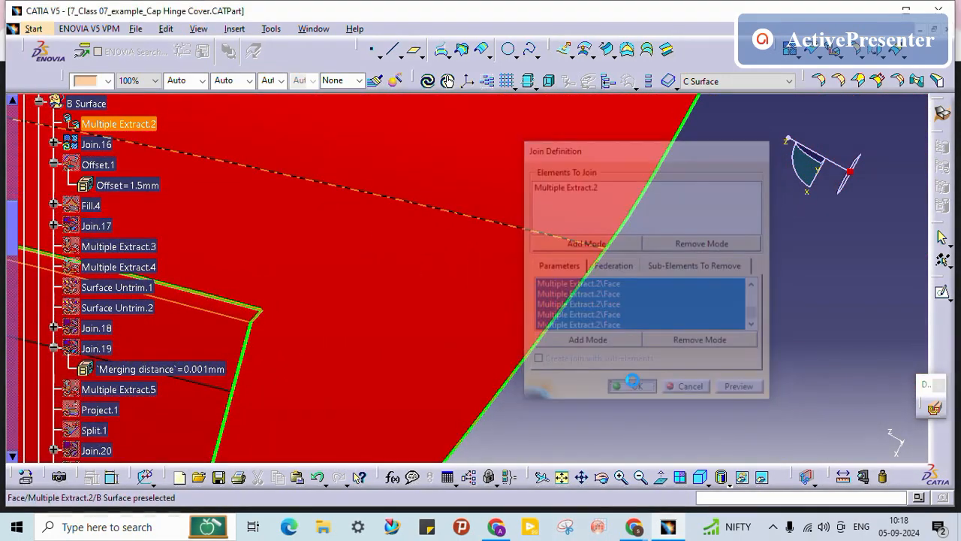
# Step: Dismiss the update errors and Local Update Offset.1, accepting its 1.5mm offset of Join.16
pyautogui.click(565, 301)
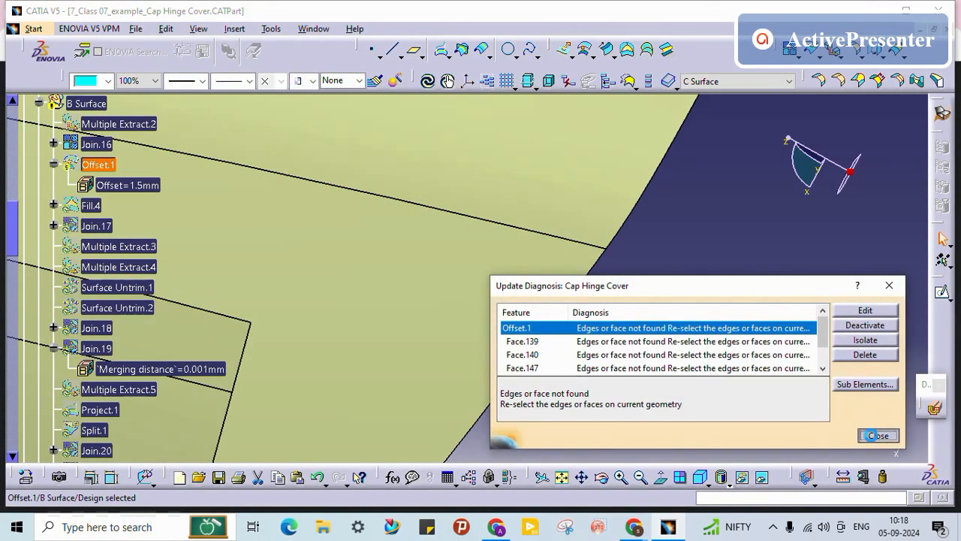
pyautogui.click(875, 436)
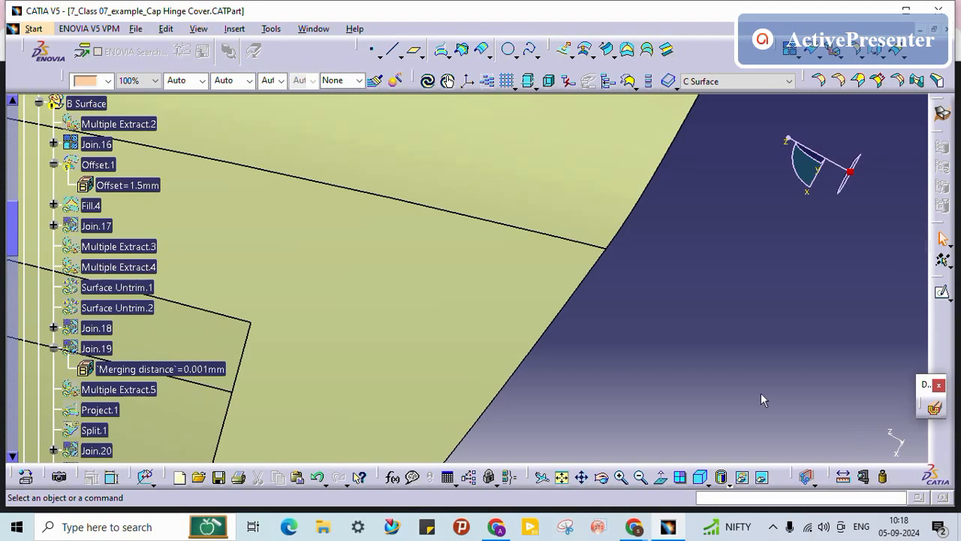
pyautogui.rightClick(105, 167)
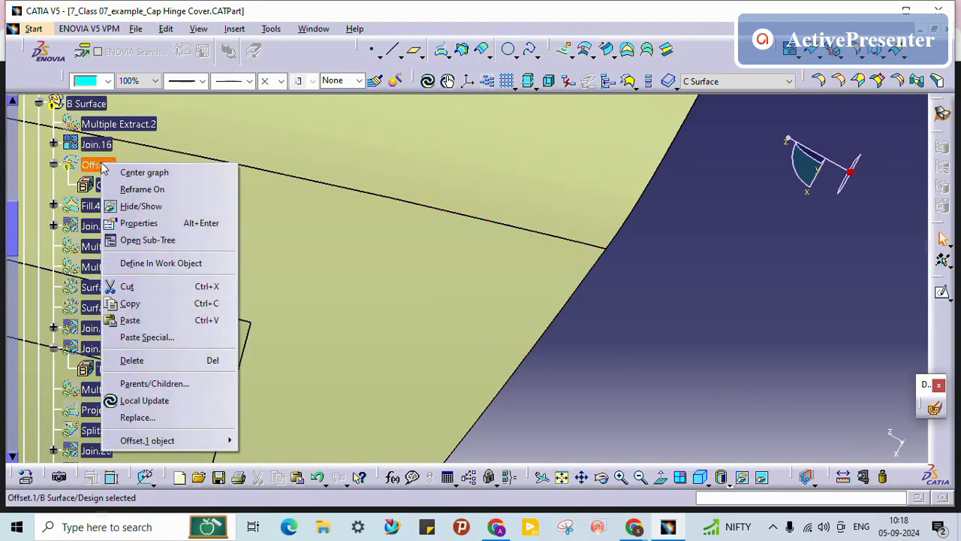
pyautogui.click(161, 400)
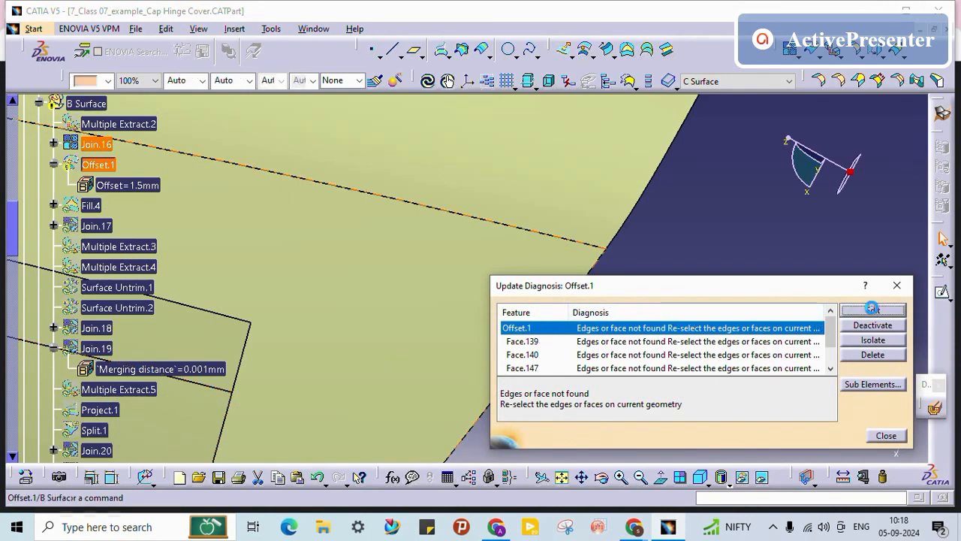
pyautogui.click(872, 312)
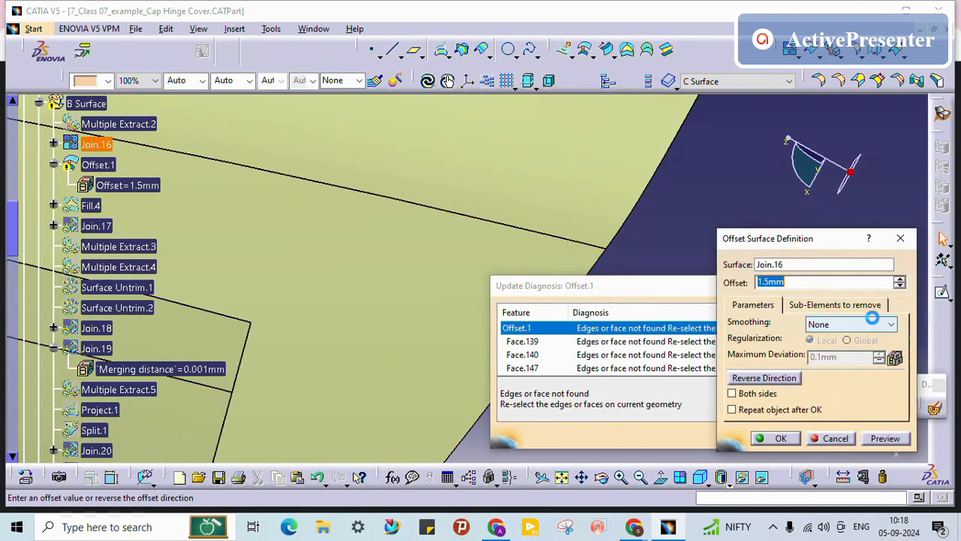
pyautogui.click(779, 439)
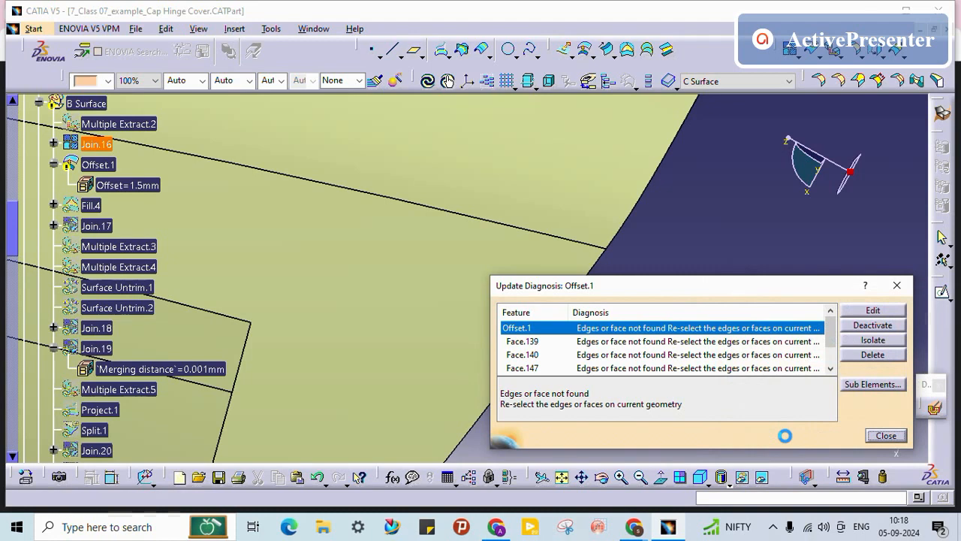
# Step: Hide Join.16, show Join.27, and rotate to view the whole cyan hinge cover
pyautogui.rightClick(111, 156)
pyautogui.click(196, 186)
pyautogui.scroll(-5, 148, 235)
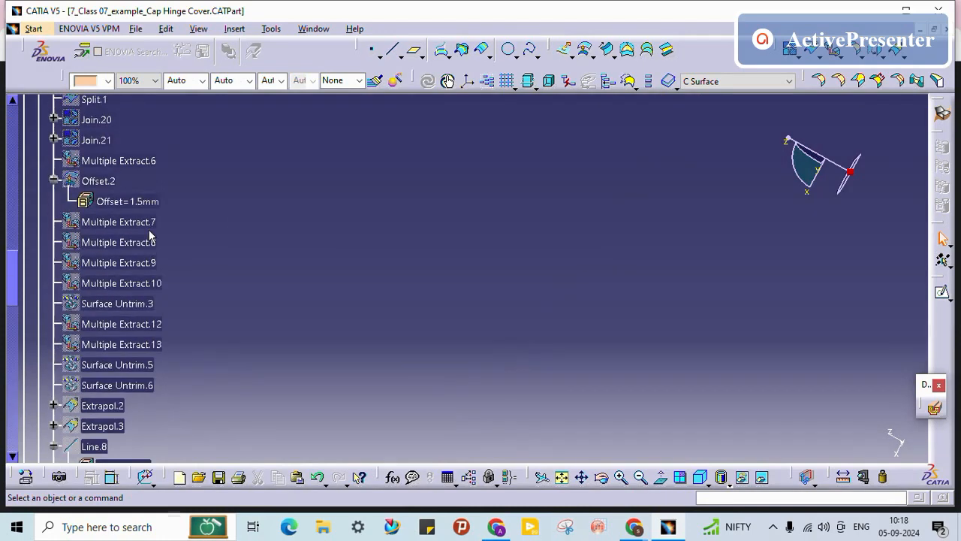
pyautogui.scroll(-15, 154, 229)
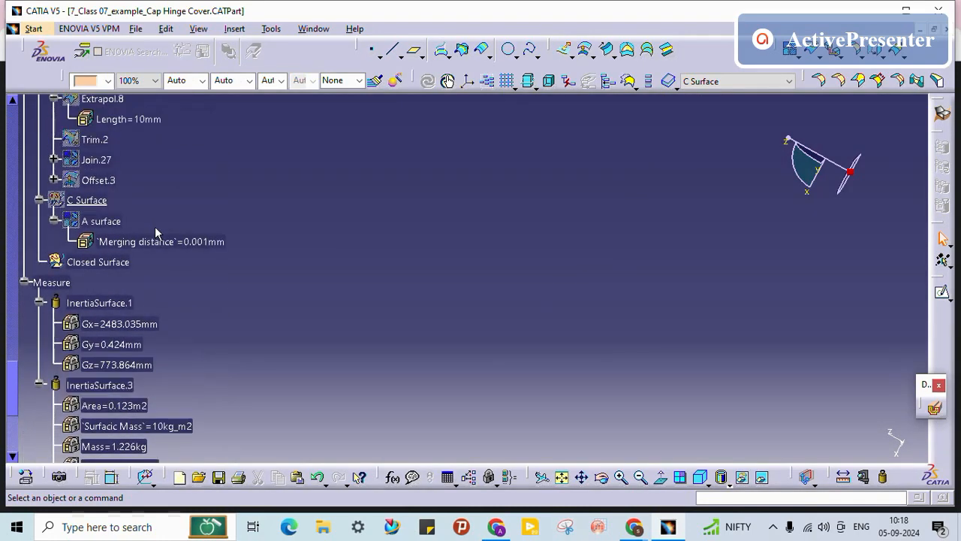
pyautogui.scroll(3, 192, 204)
pyautogui.rightClick(87, 235)
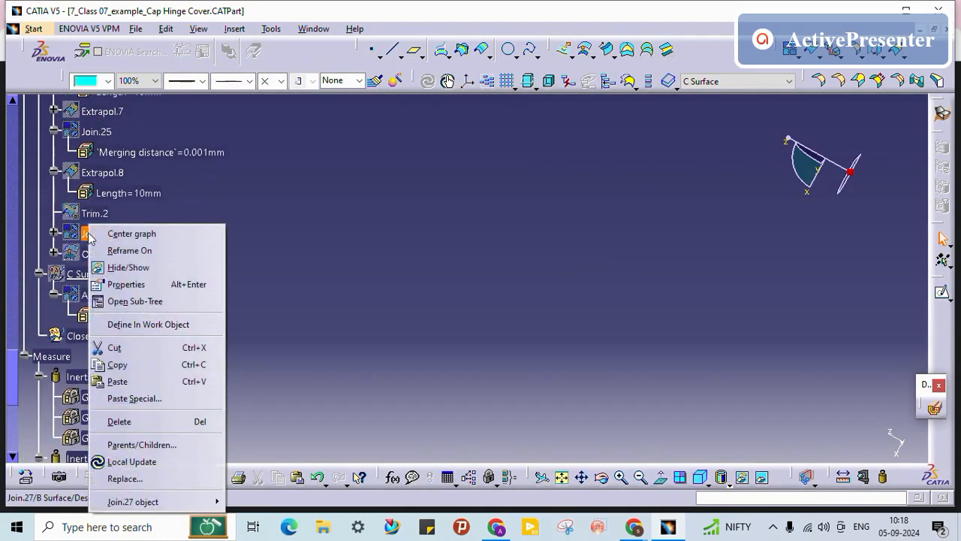
pyautogui.click(85, 237)
pyautogui.rightClick(87, 236)
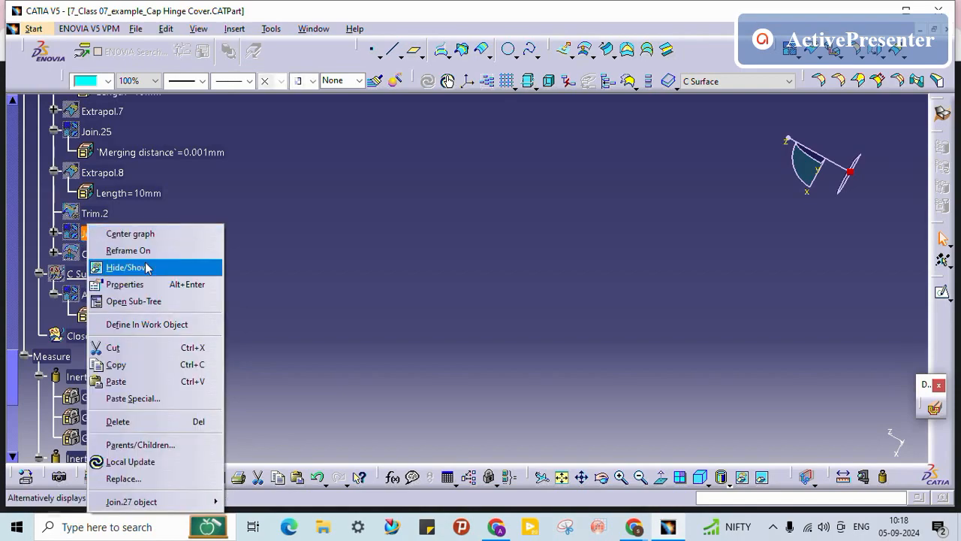
pyautogui.click(147, 268)
pyautogui.moveTo(419, 268); pyautogui.dragTo(563, 255, button='middle')
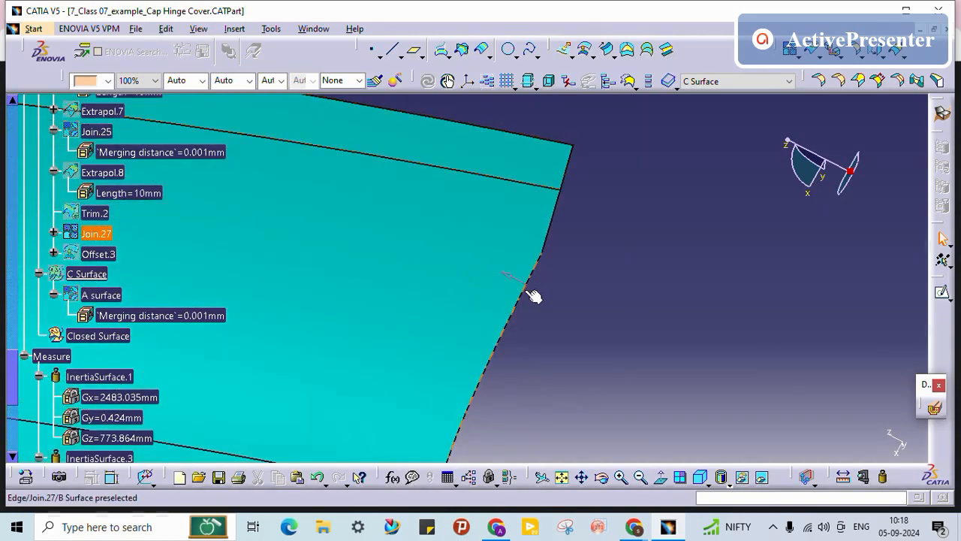
pyautogui.moveTo(565, 298); pyautogui.dragTo(231, 228, button='middle')
# Step: Set Join.27's feature name to 'B Final Surface' in its Properties
pyautogui.rightClick(106, 297)
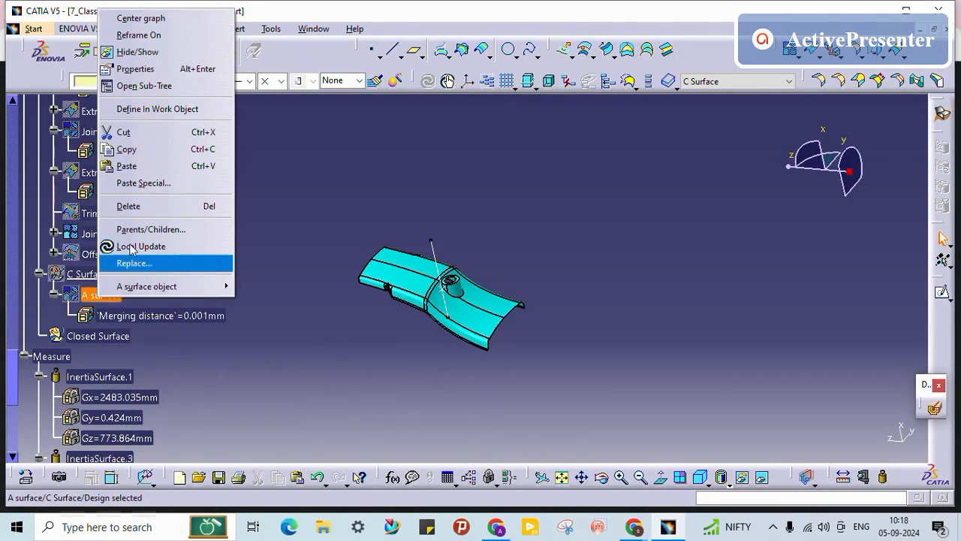
pyautogui.click(77, 236)
pyautogui.rightClick(84, 233)
pyautogui.click(134, 283)
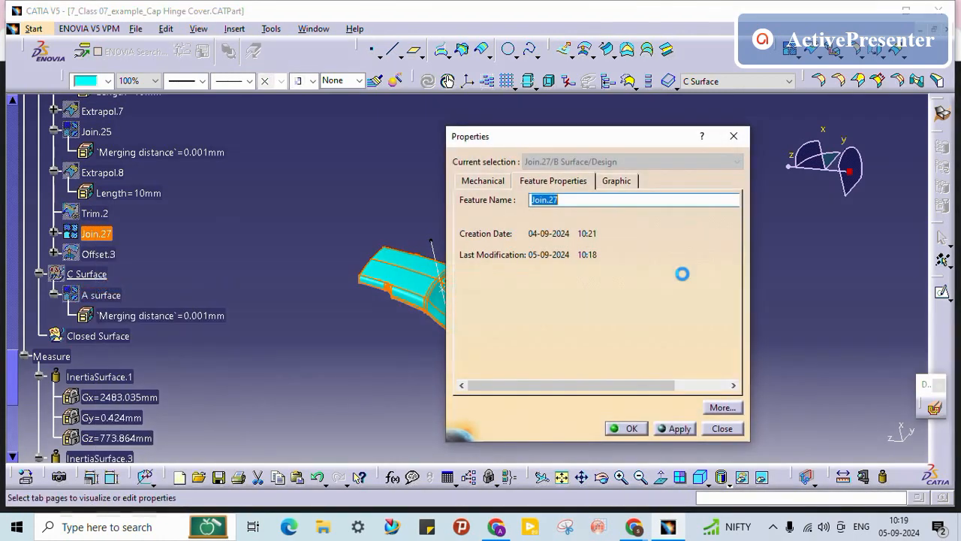
pyautogui.write('Final')
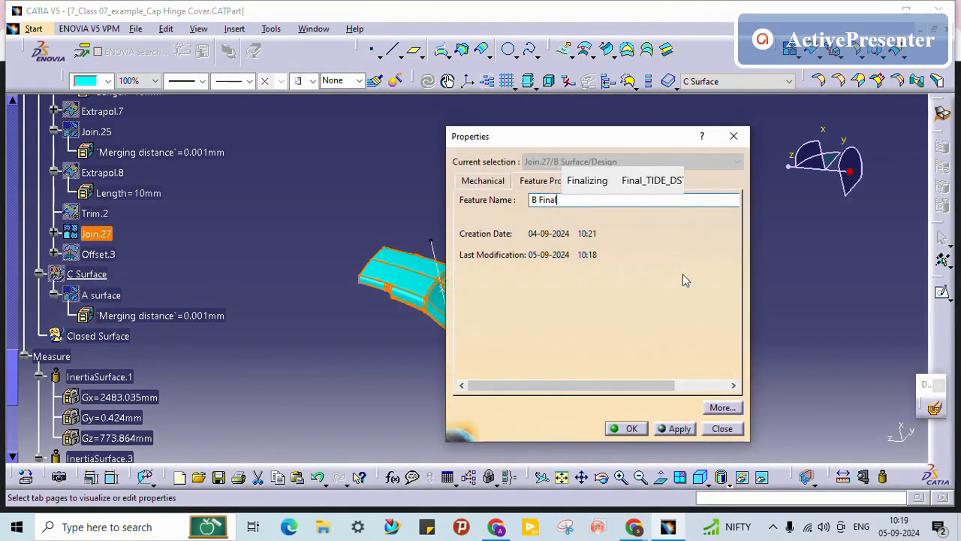
pyautogui.write(' Surface')
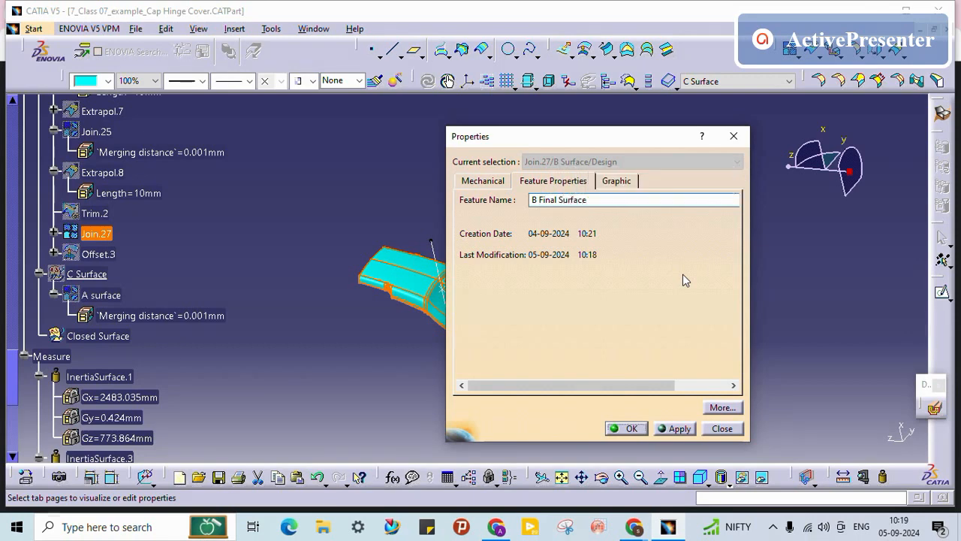
pyautogui.press('Return')
pyautogui.click(342, 346)
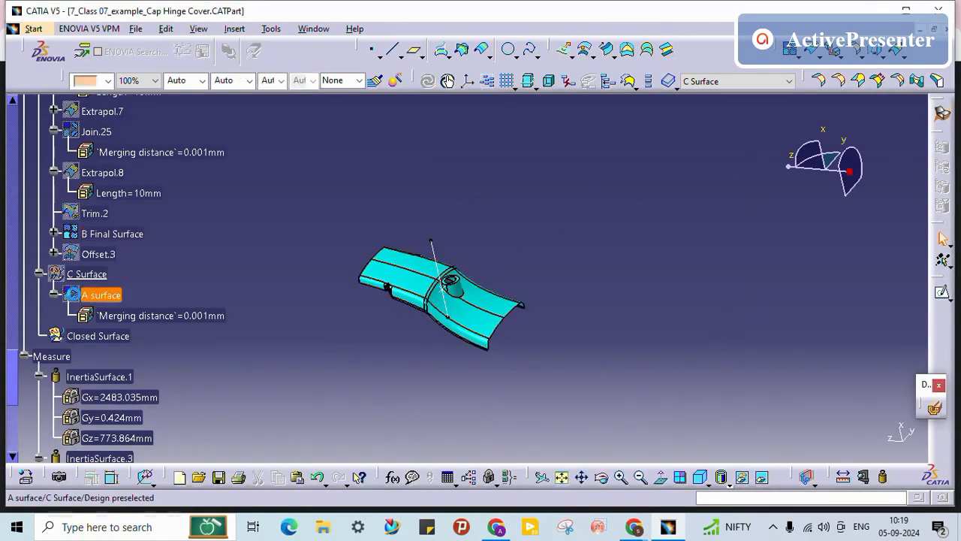
# Step: Toggle visibility of C Surface and A surface, then orbit to the flange edge gap
pyautogui.rightClick(82, 274)
pyautogui.click(122, 268)
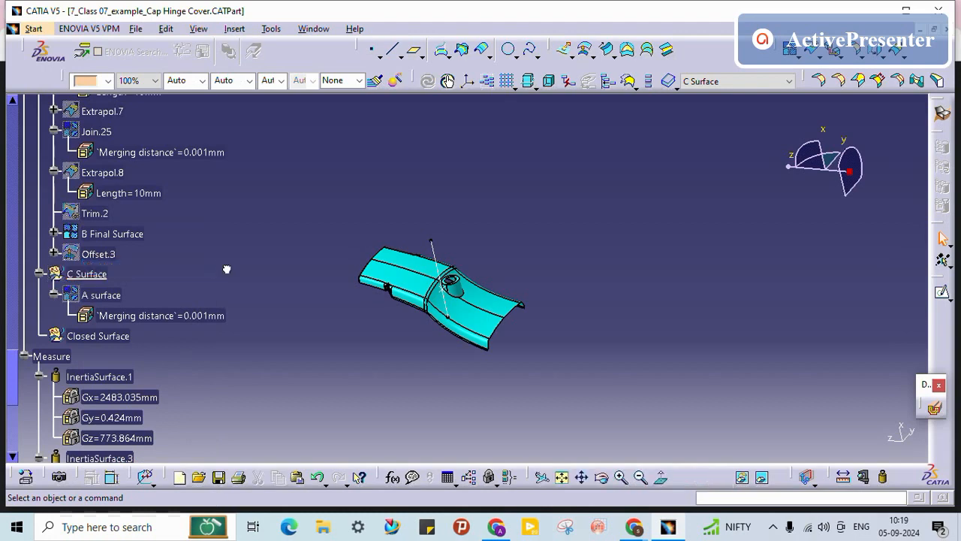
pyautogui.rightClick(108, 295)
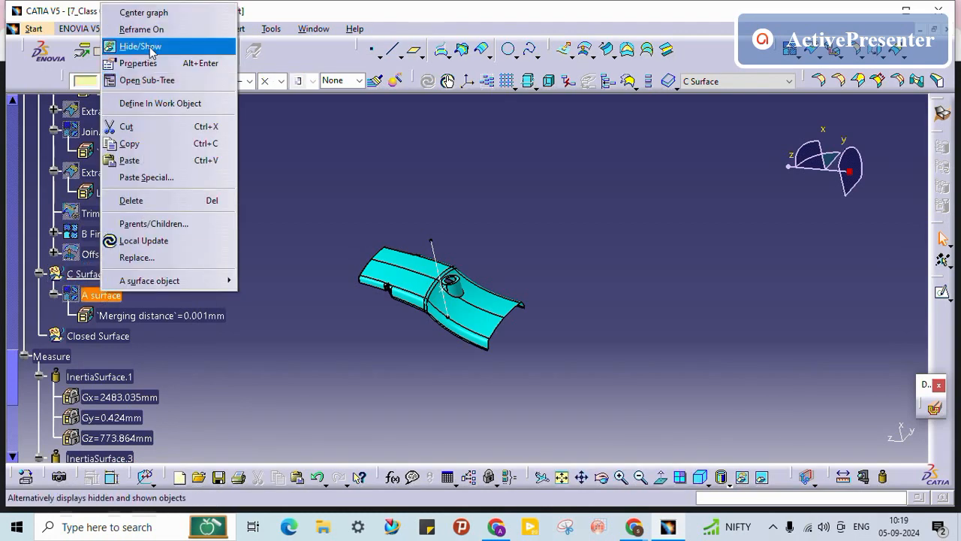
pyautogui.click(133, 45)
pyautogui.moveTo(434, 389); pyautogui.dragTo(451, 196, button='middle')
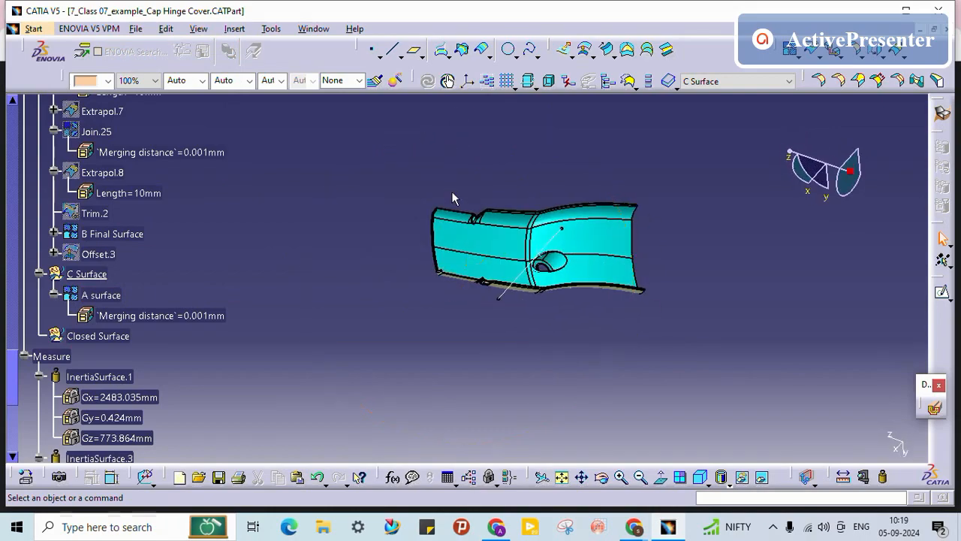
pyautogui.moveTo(591, 291); pyautogui.dragTo(337, 294, button='middle')
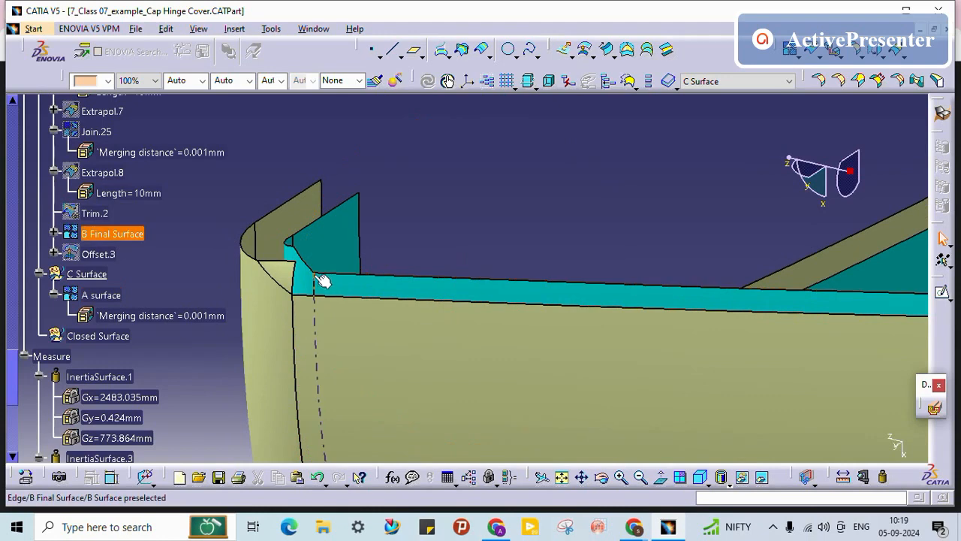
pyautogui.click(316, 272)
pyautogui.moveTo(370, 266); pyautogui.dragTo(412, 350, button='middle')
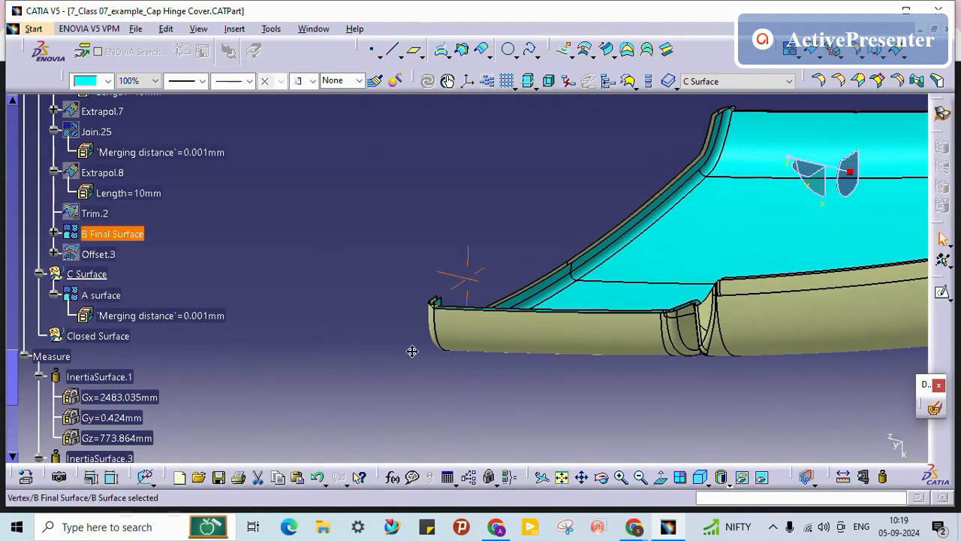
pyautogui.click(512, 130)
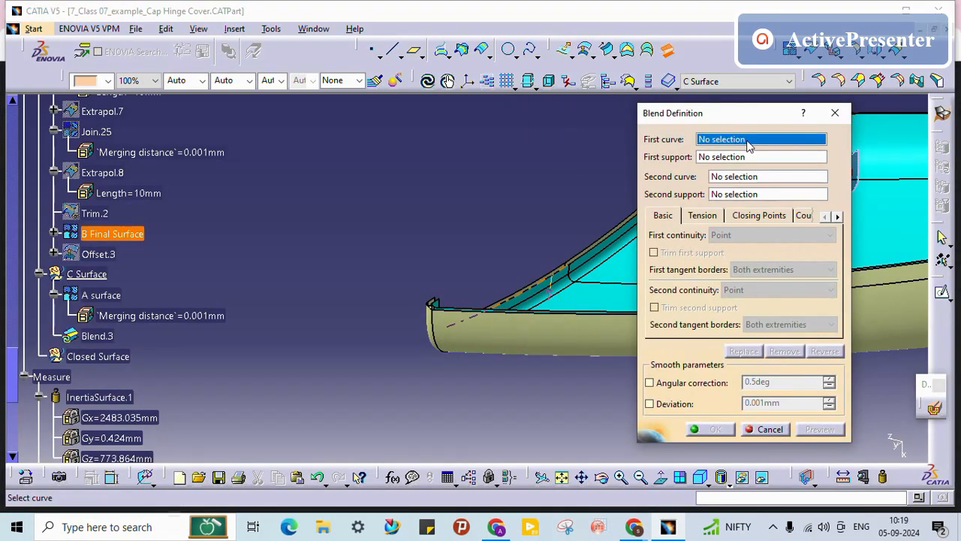
# Step: Start a Multiple Extract for the blend's first curve and pick the first B Final Surface edge
pyautogui.rightClick(748, 144)
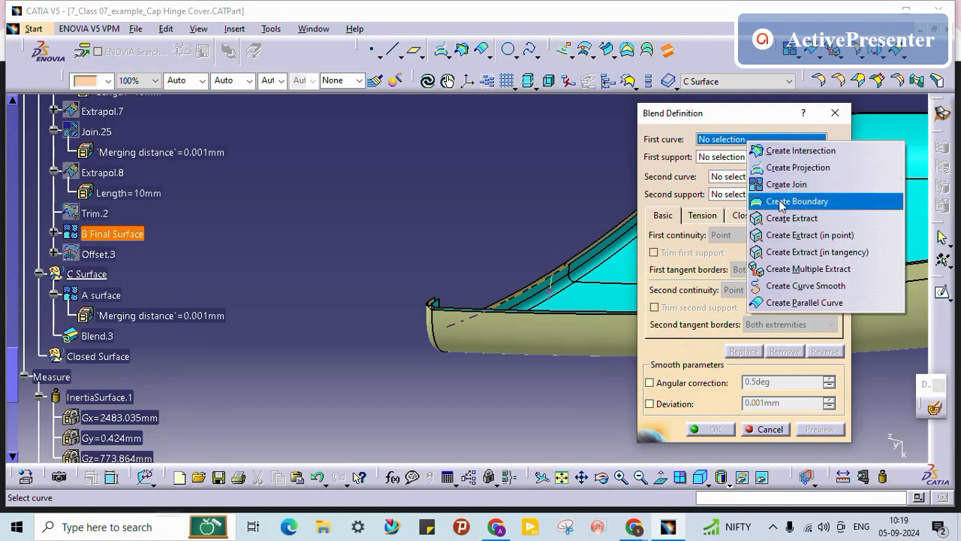
pyautogui.click(797, 268)
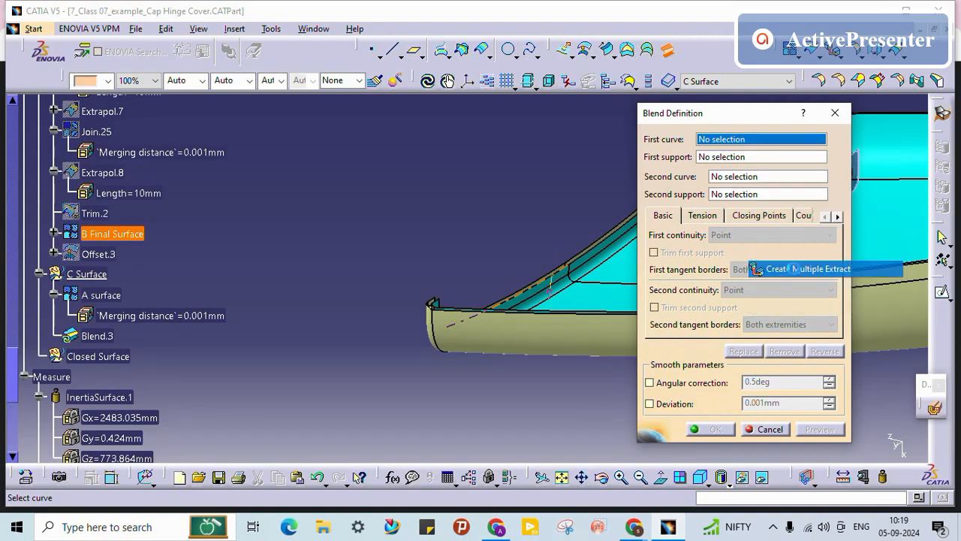
pyautogui.moveTo(476, 308); pyautogui.dragTo(335, 168, button='middle')
pyautogui.moveTo(311, 443); pyautogui.dragTo(421, 230, button='middle')
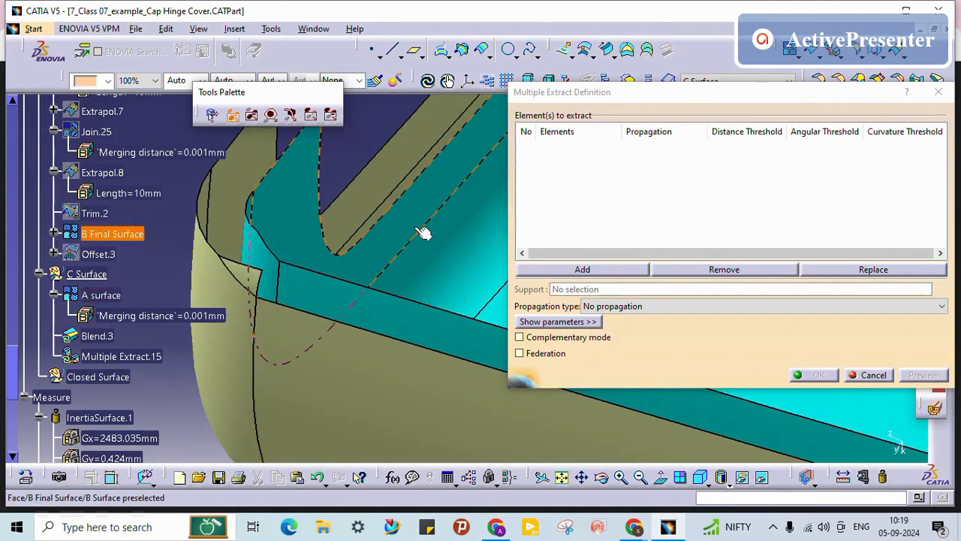
pyautogui.click(337, 278)
# Step: Add two more B Final Surface edges and accept Multiple Extract.15 as first curve
pyautogui.moveTo(296, 225); pyautogui.dragTo(248, 336, button='middle')
pyautogui.moveTo(298, 371); pyautogui.dragTo(455, 370, button='middle')
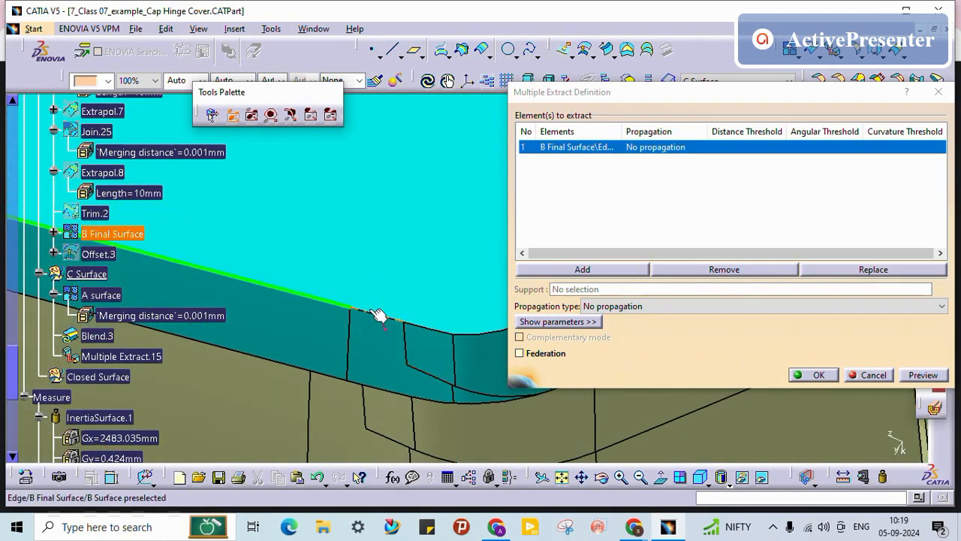
pyautogui.moveTo(382, 354); pyautogui.dragTo(508, 208, button='middle')
pyautogui.moveTo(348, 351); pyautogui.dragTo(419, 308, button='middle')
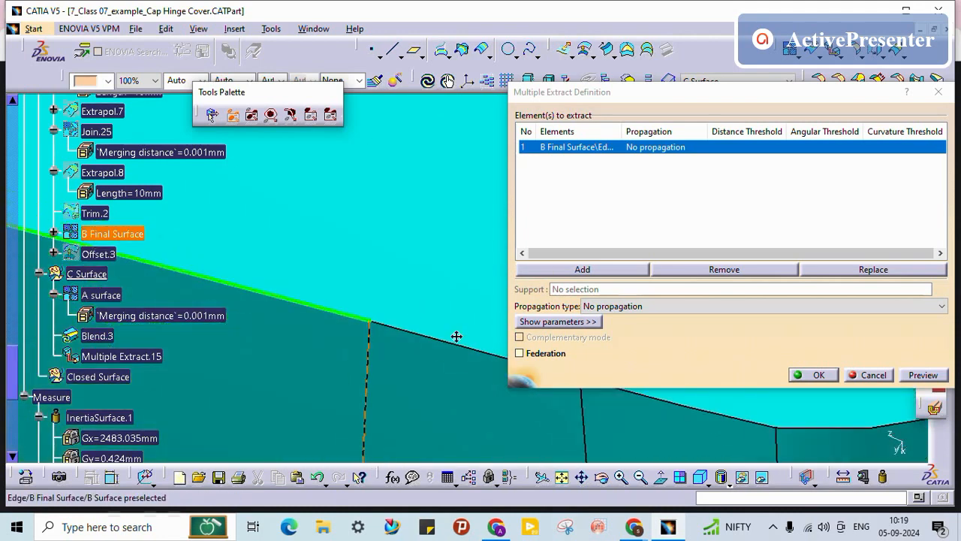
pyautogui.moveTo(456, 336); pyautogui.dragTo(523, 189, button='middle')
pyautogui.moveTo(422, 339); pyautogui.dragTo(398, 301, button='middle')
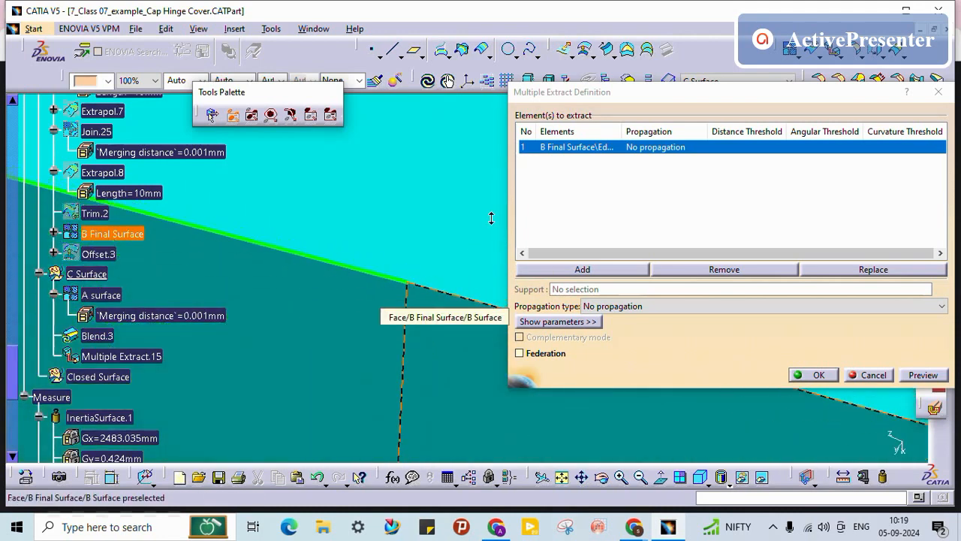
pyautogui.click(434, 295)
pyautogui.moveTo(380, 283); pyautogui.dragTo(403, 376, button='middle')
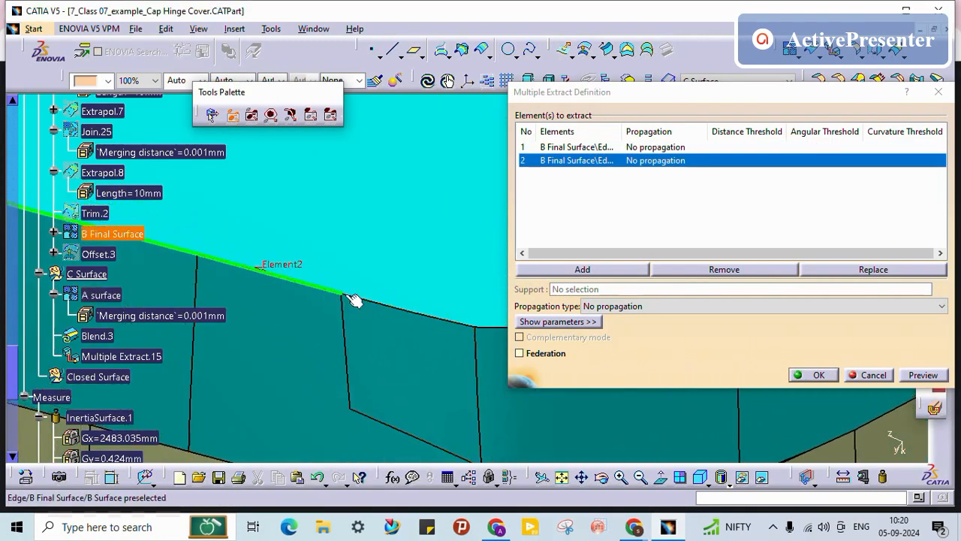
pyautogui.click(441, 321)
pyautogui.moveTo(388, 342); pyautogui.dragTo(448, 352, button='middle')
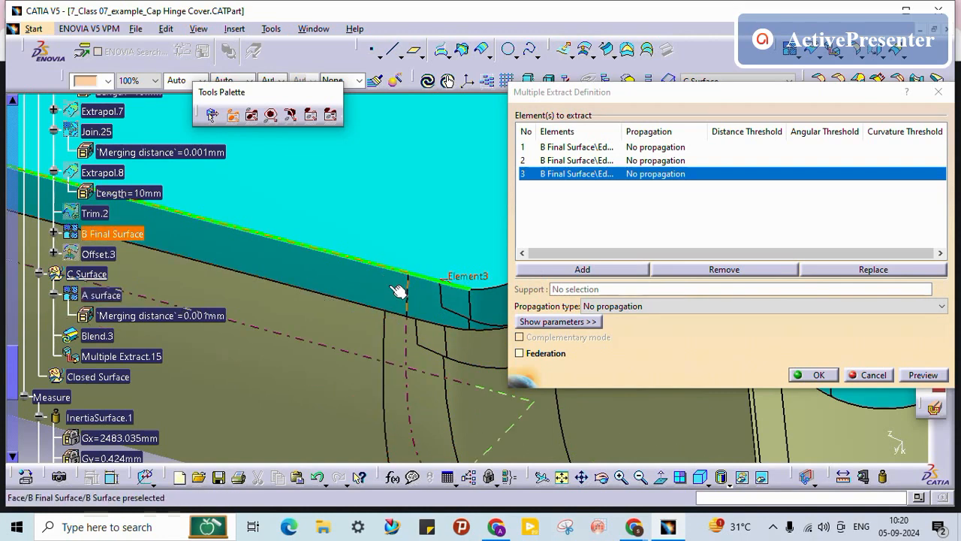
pyautogui.moveTo(398, 291); pyautogui.dragTo(446, 255, button='middle')
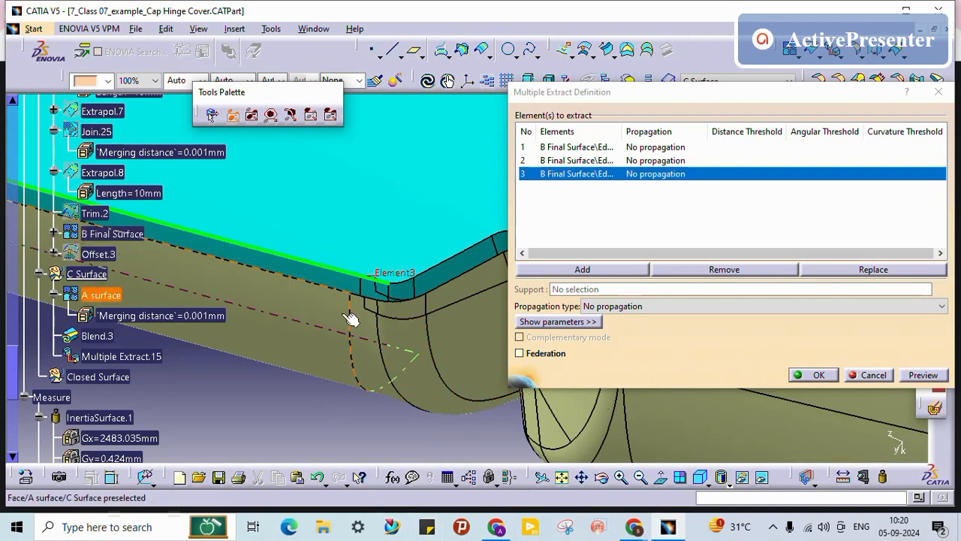
pyautogui.moveTo(362, 321); pyautogui.dragTo(493, 308, button='middle')
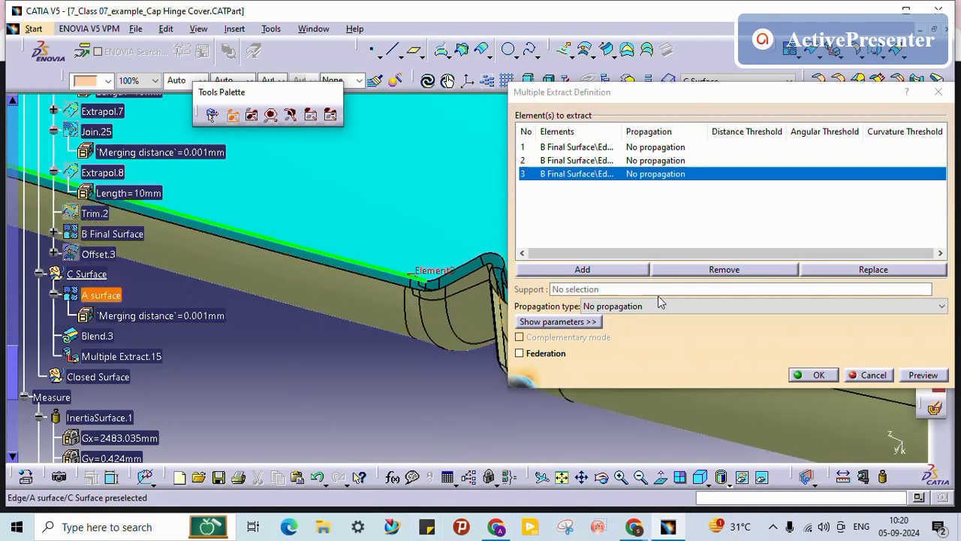
pyautogui.click(821, 377)
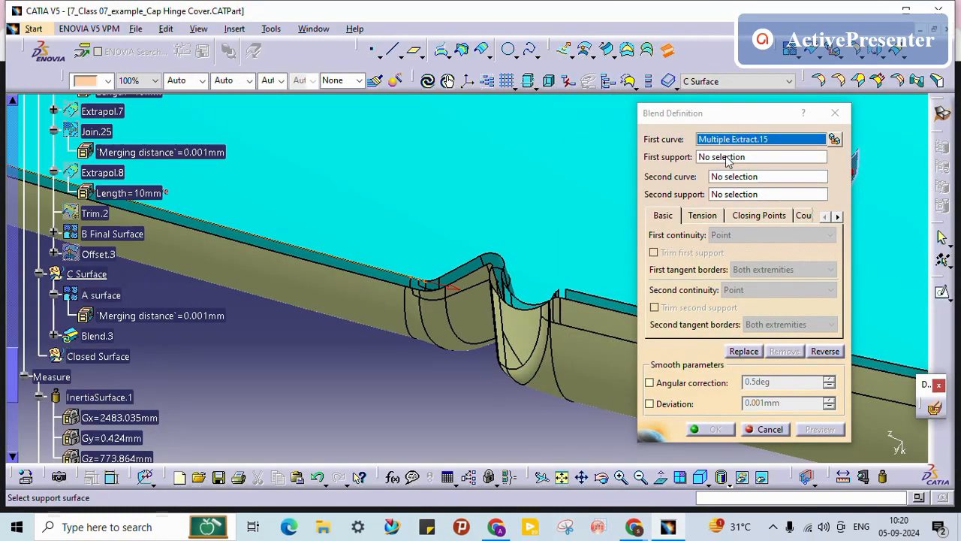
# Step: Extract three A surface edges as Multiple Extract.16 for the blend's second curve
pyautogui.click(732, 175)
pyautogui.moveTo(407, 292); pyautogui.dragTo(428, 279, button='middle')
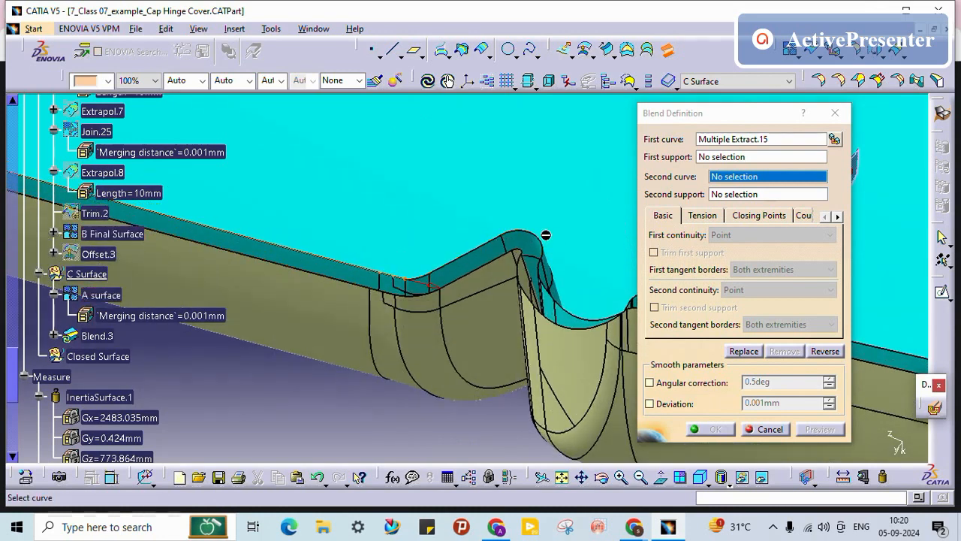
pyautogui.moveTo(603, 313); pyautogui.dragTo(435, 321, button='middle')
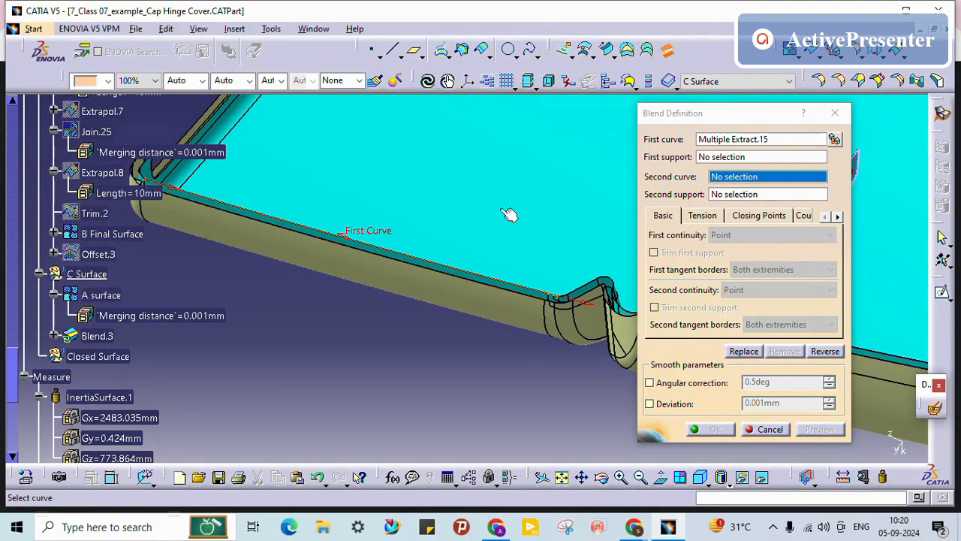
pyautogui.rightClick(738, 182)
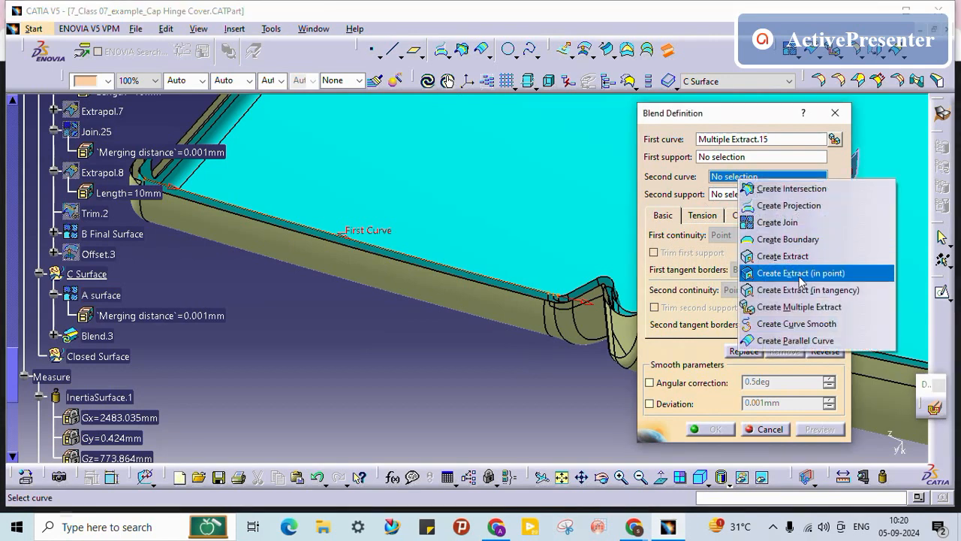
pyautogui.click(798, 306)
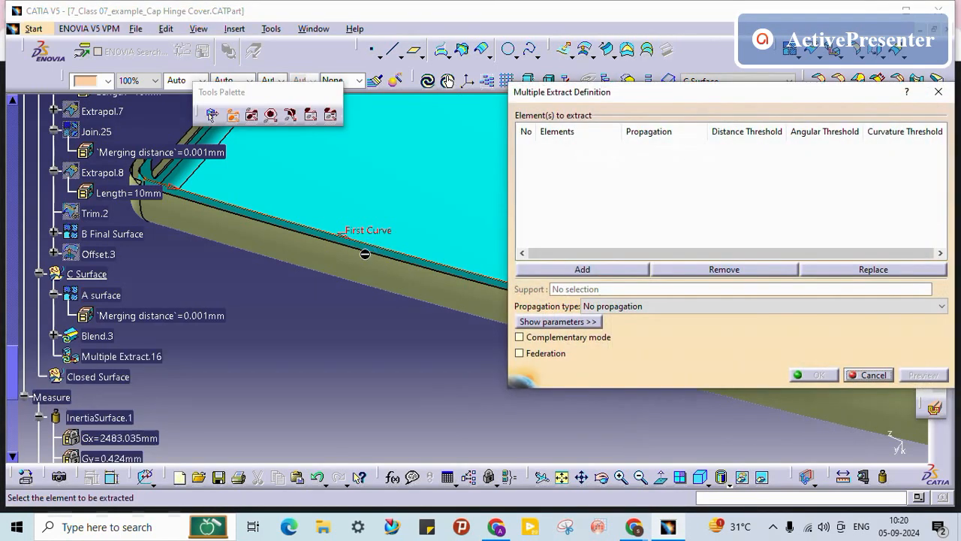
pyautogui.click(348, 247)
pyautogui.moveTo(428, 317); pyautogui.dragTo(376, 218, button='middle')
pyautogui.moveTo(252, 190); pyautogui.dragTo(384, 304, button='middle')
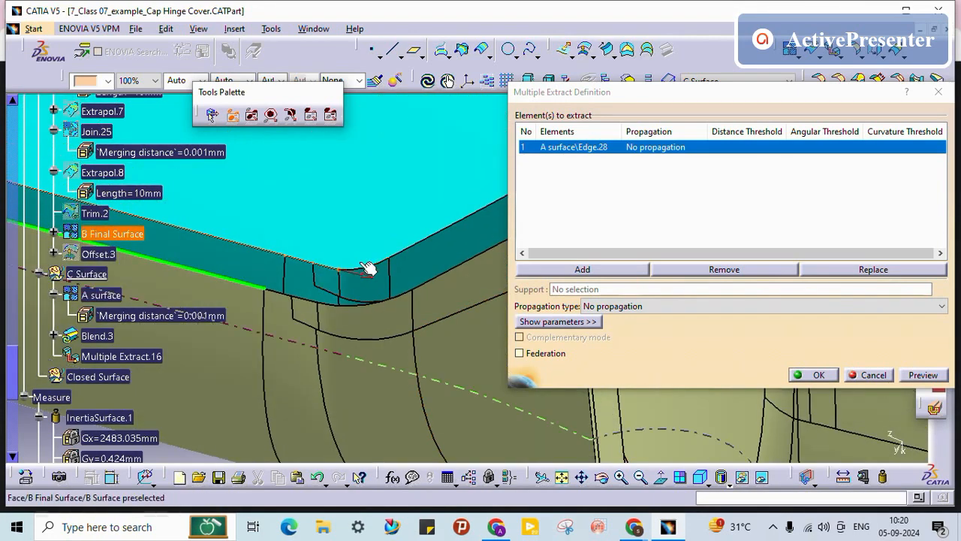
pyautogui.click(287, 296)
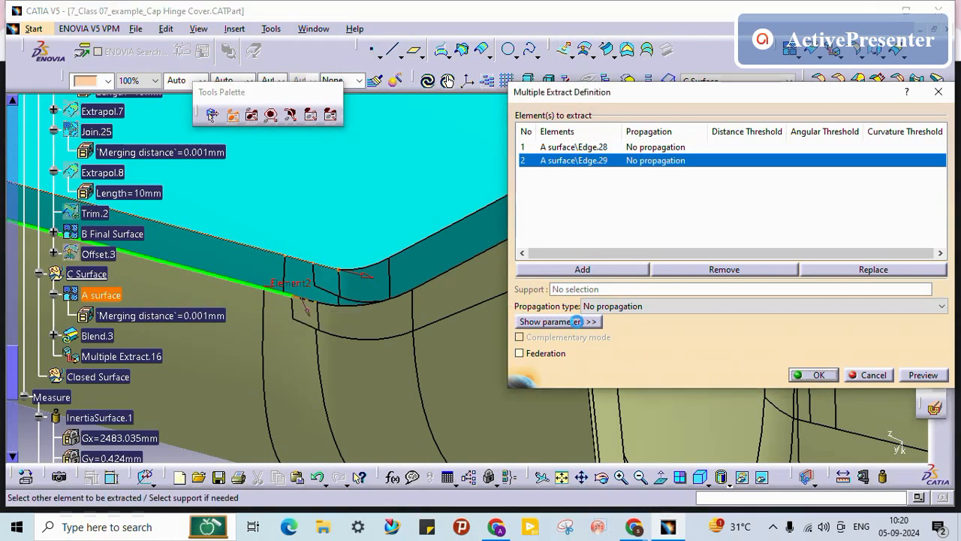
pyautogui.click(313, 303)
pyautogui.click(817, 375)
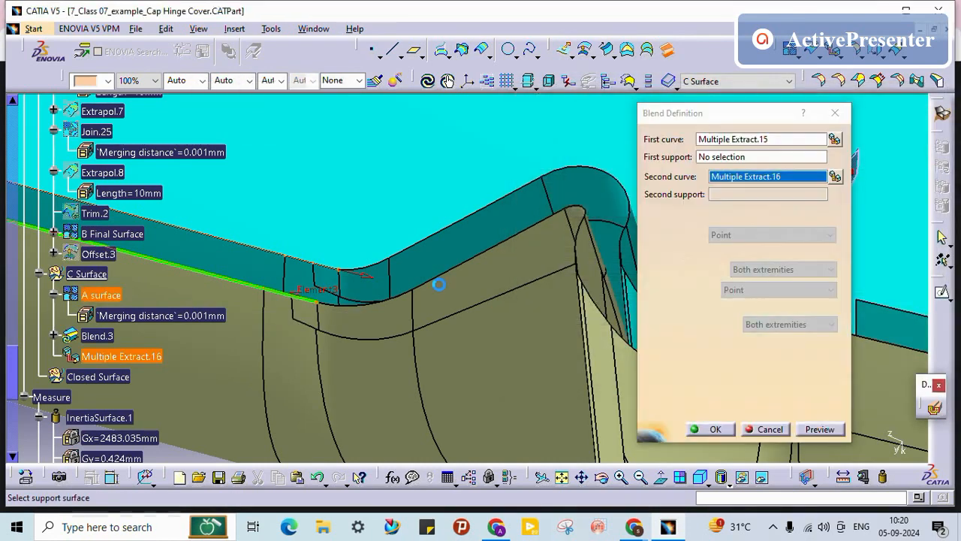
# Step: Keep Basic settings, create Blend.3, dismiss the tangency warning, and select the new face
pyautogui.click(743, 193)
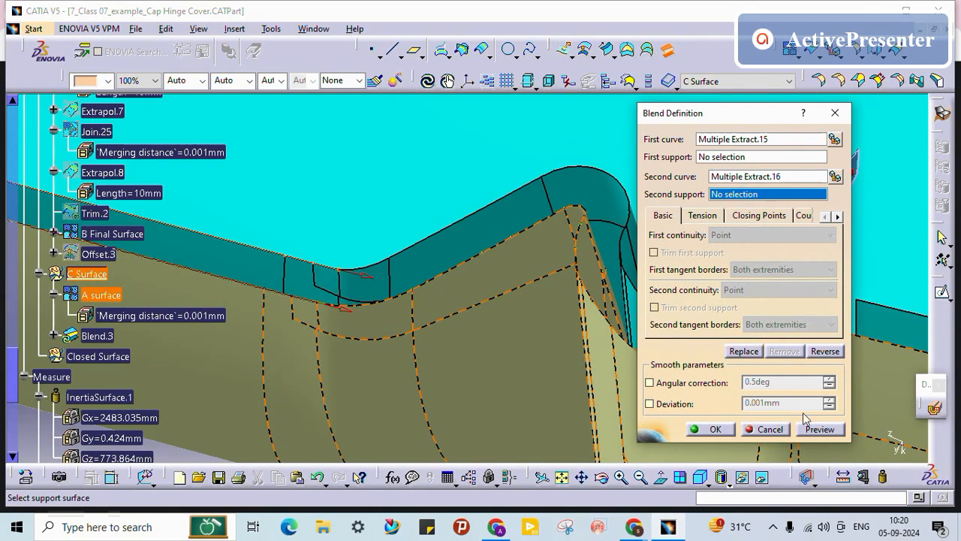
pyautogui.click(713, 215)
pyautogui.click(662, 218)
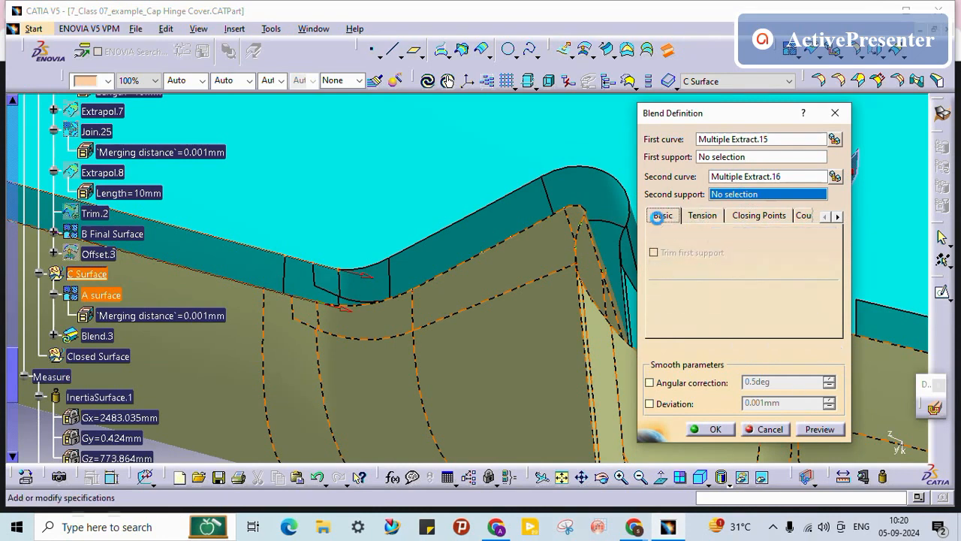
pyautogui.click(715, 429)
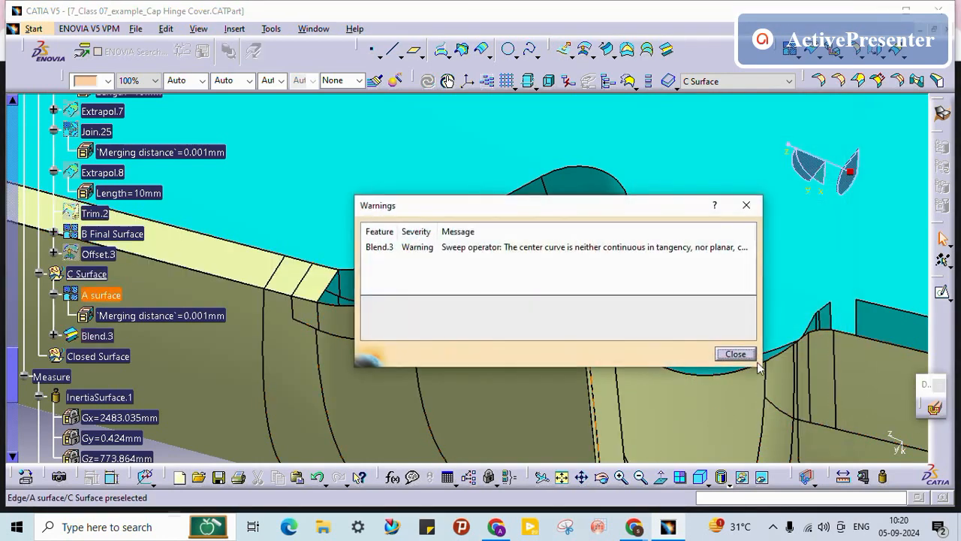
pyautogui.click(736, 354)
pyautogui.click(211, 257)
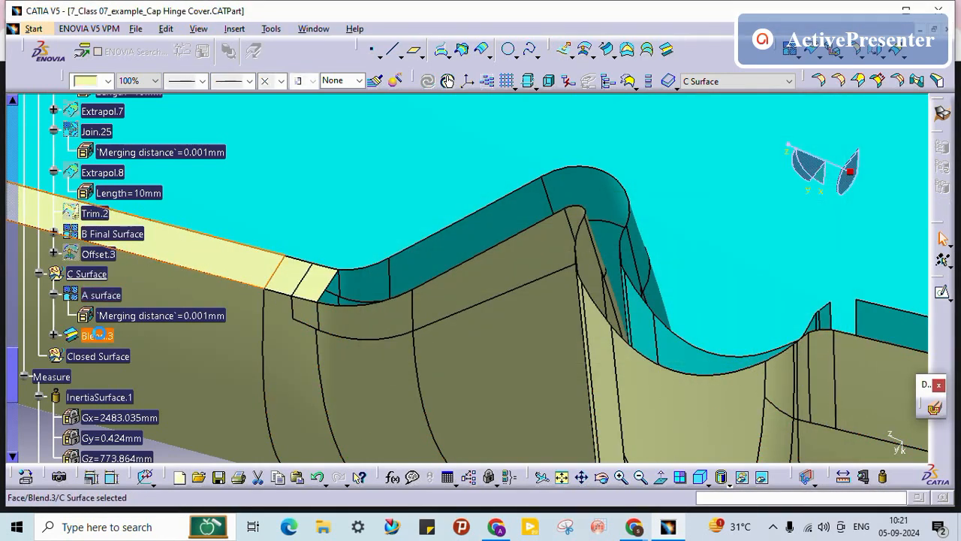
# Step: Give Blend.3 a salmon fill colour and recentre the view on the hinge corner gap
pyautogui.click(88, 81)
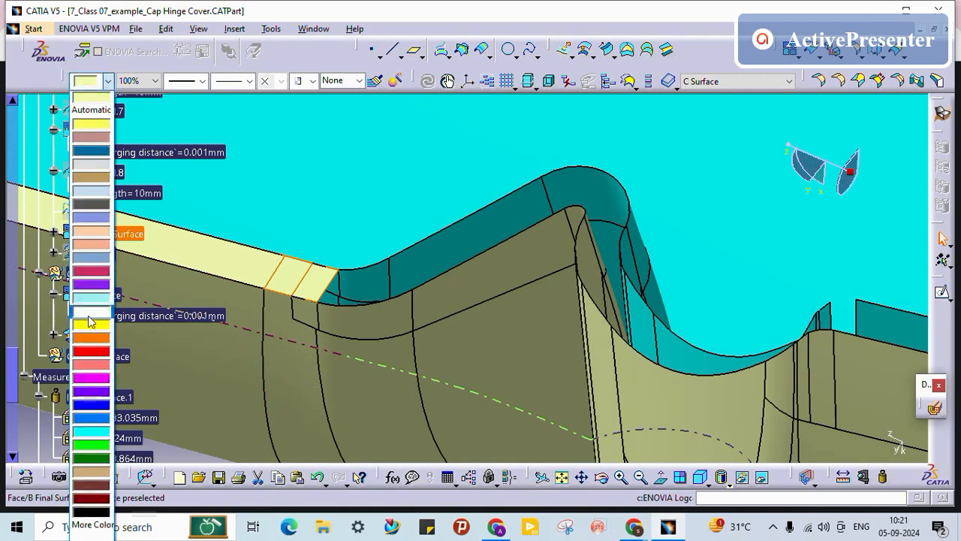
pyautogui.click(103, 365)
pyautogui.moveTo(343, 274); pyautogui.dragTo(326, 350, button='middle')
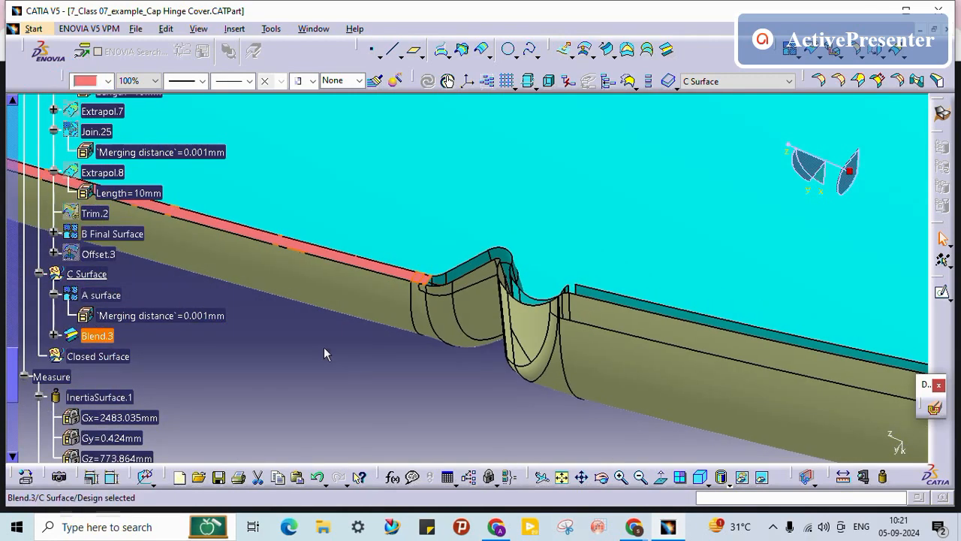
pyautogui.moveTo(481, 347); pyautogui.dragTo(399, 343, button='middle')
pyautogui.middleClick(327, 275)
pyautogui.moveTo(330, 305); pyautogui.dragTo(340, 227, button='middle')
pyautogui.middleClick(317, 278)
pyautogui.middleClick(340, 261)
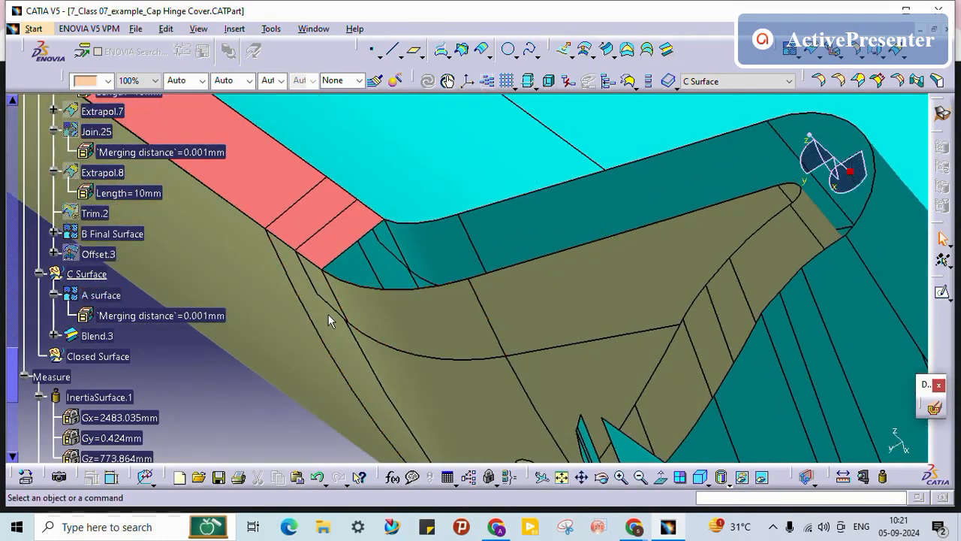
# Step: Create Blend.4 between a B Final Surface edge and an A surface edge
pyautogui.click(668, 51)
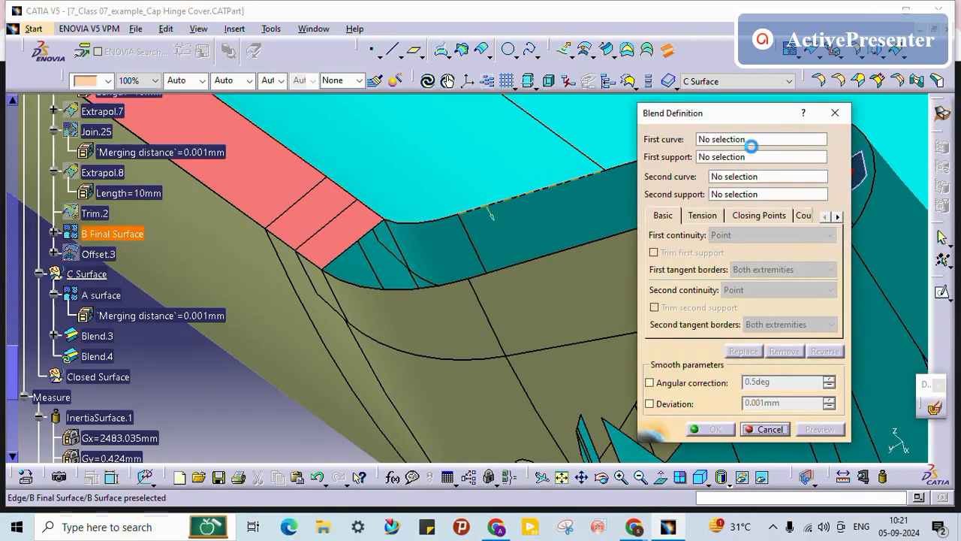
pyautogui.click(750, 140)
pyautogui.click(418, 227)
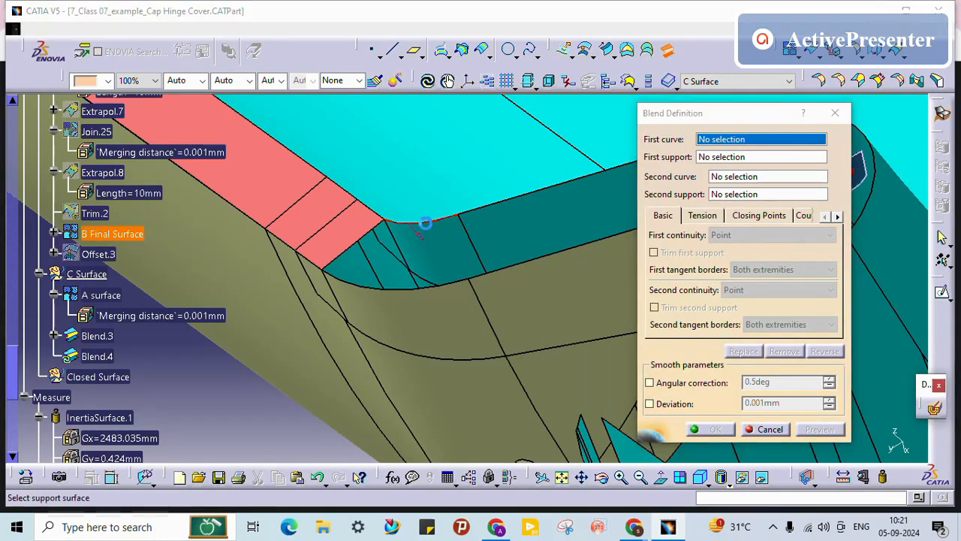
pyautogui.click(761, 177)
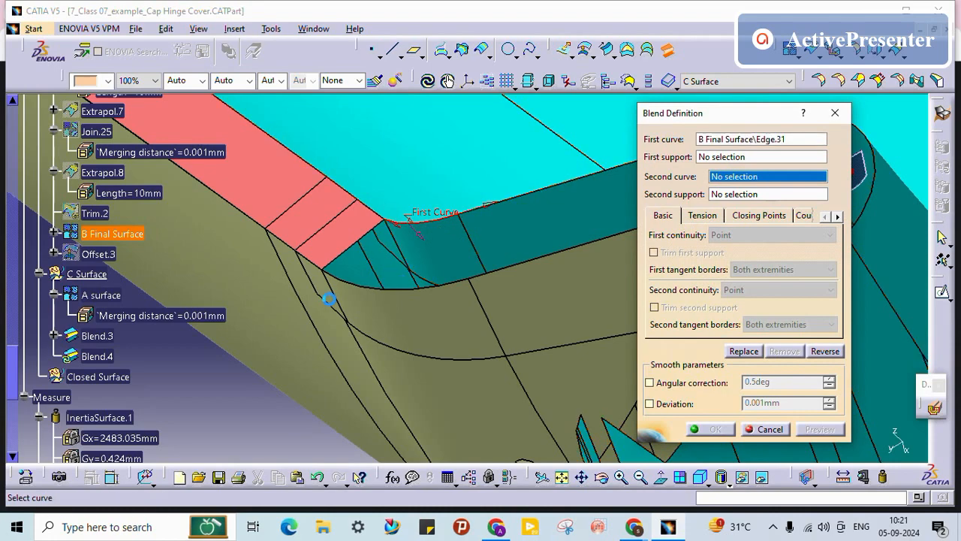
pyautogui.click(360, 286)
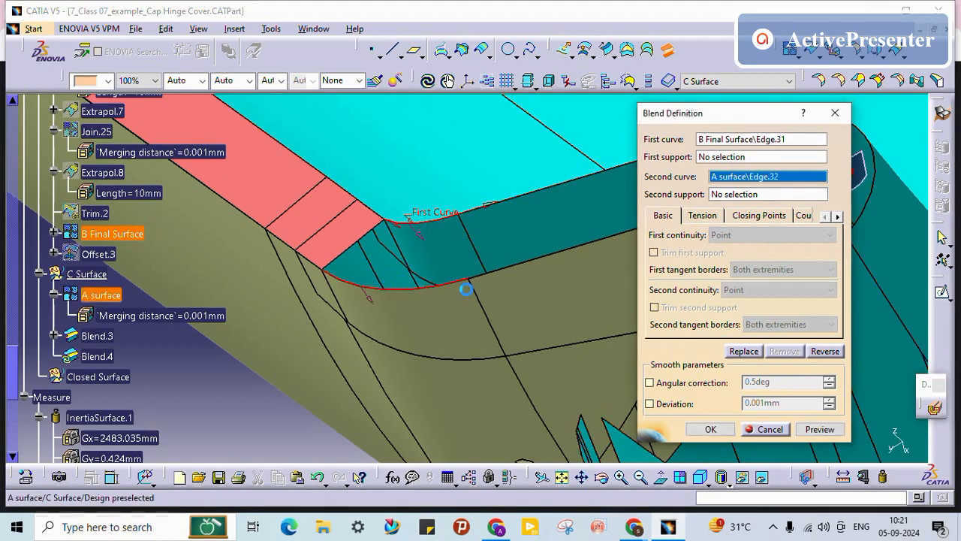
pyautogui.click(727, 429)
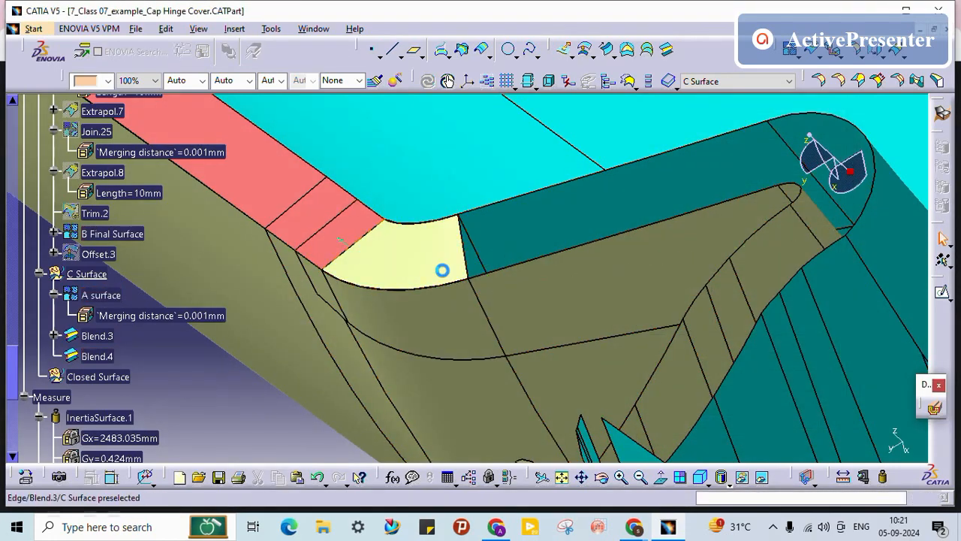
# Step: Reopen Blend.4 and bring up curve-creation options for its first curve
pyautogui.moveTo(442, 270); pyautogui.dragTo(480, 267, button='middle')
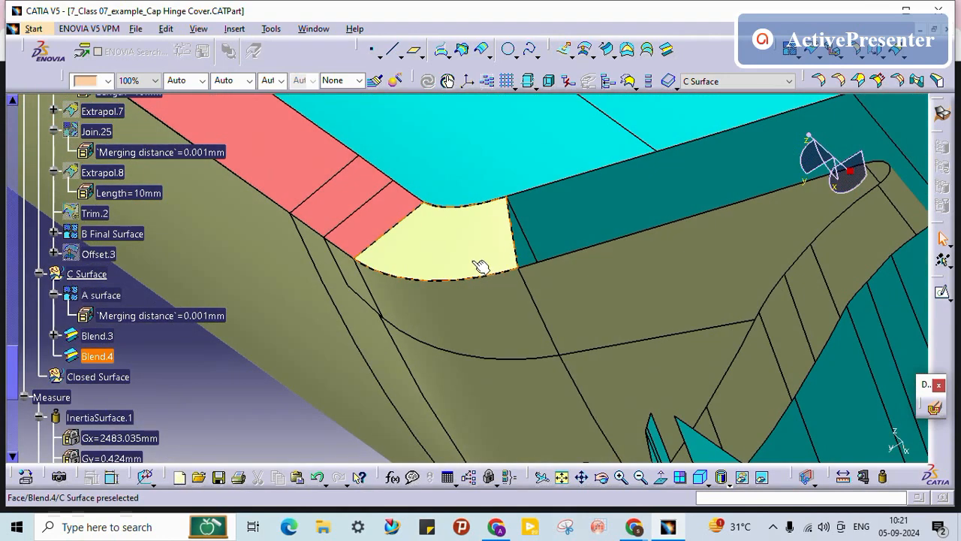
pyautogui.click(98, 355)
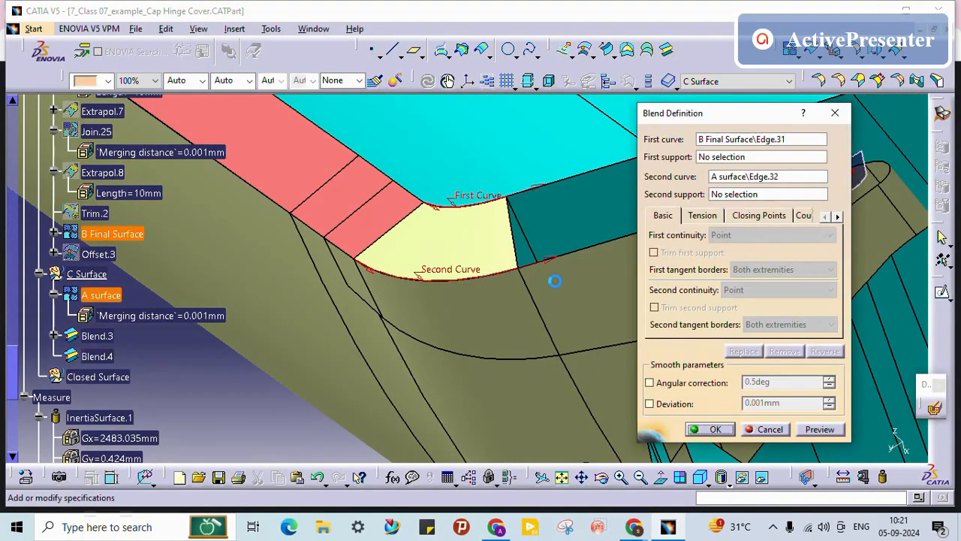
pyautogui.rightClick(761, 141)
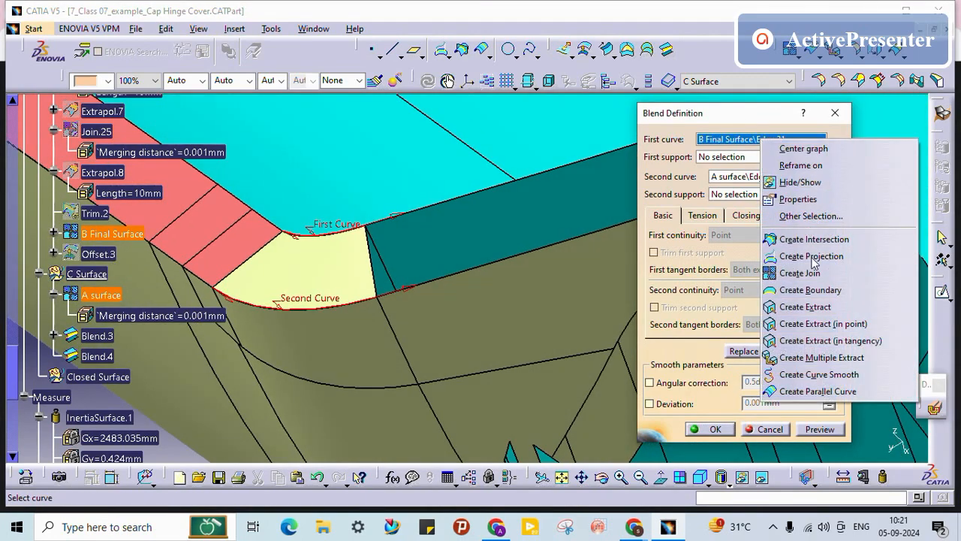
# Step: Start a Multiple Extract and pick the first four B Final Surface boundary edges
pyautogui.click(821, 358)
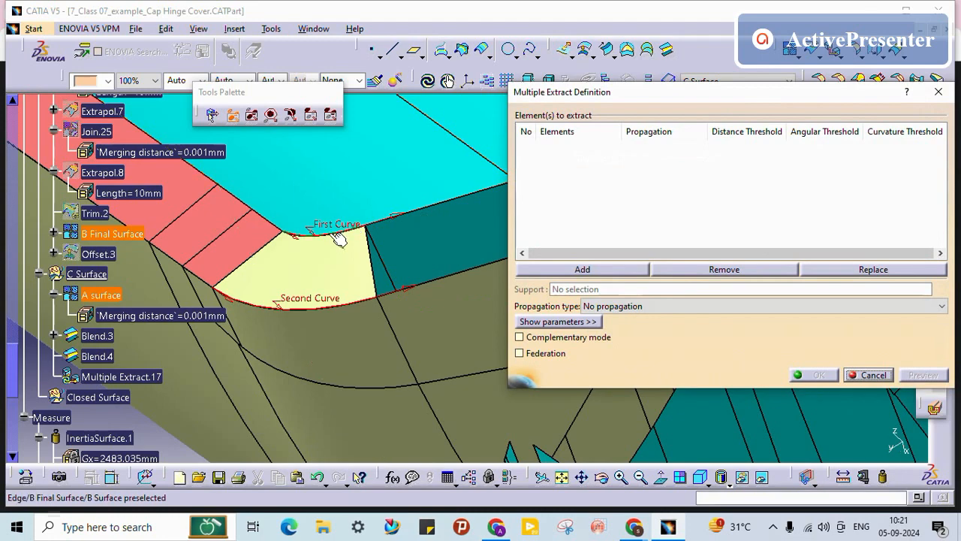
pyautogui.click(437, 203)
pyautogui.click(441, 202)
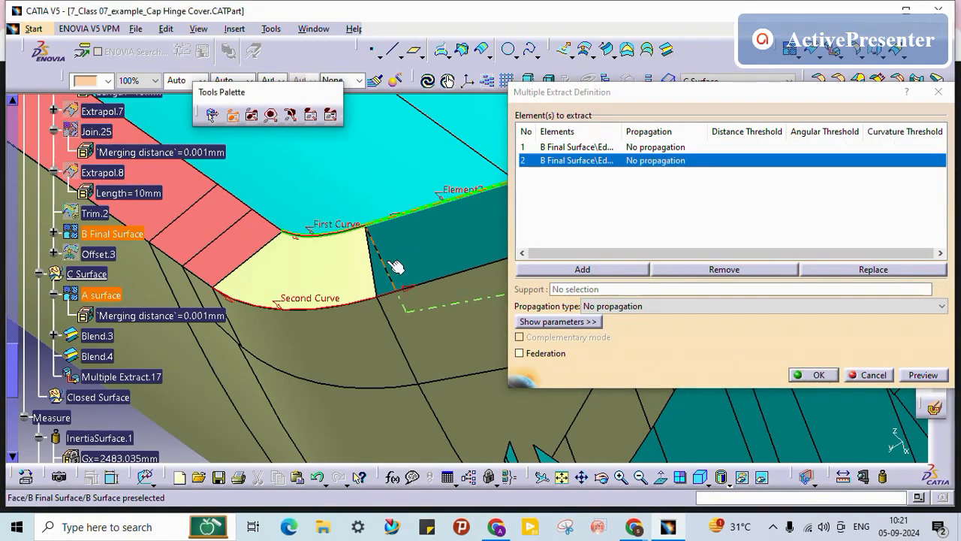
pyautogui.moveTo(392, 261); pyautogui.dragTo(319, 256, button='middle')
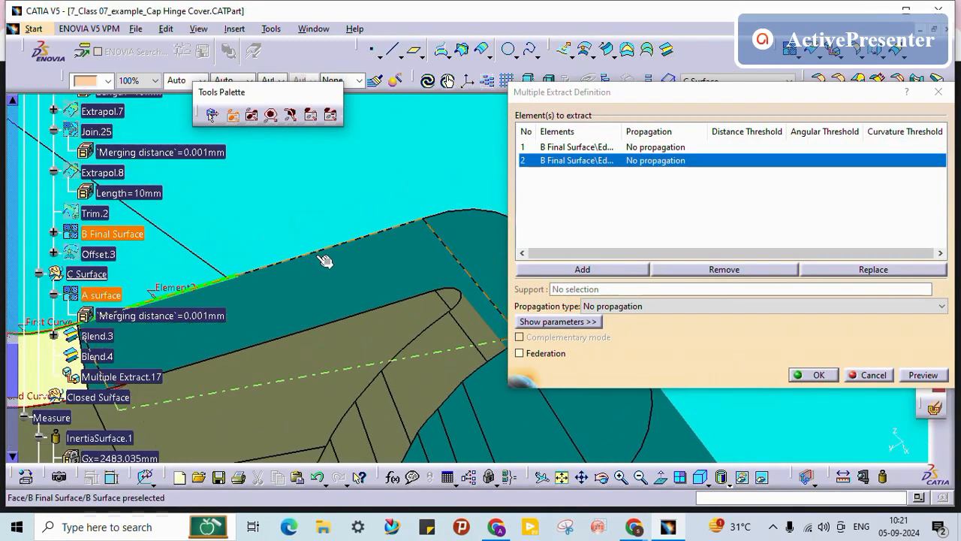
pyautogui.click(283, 269)
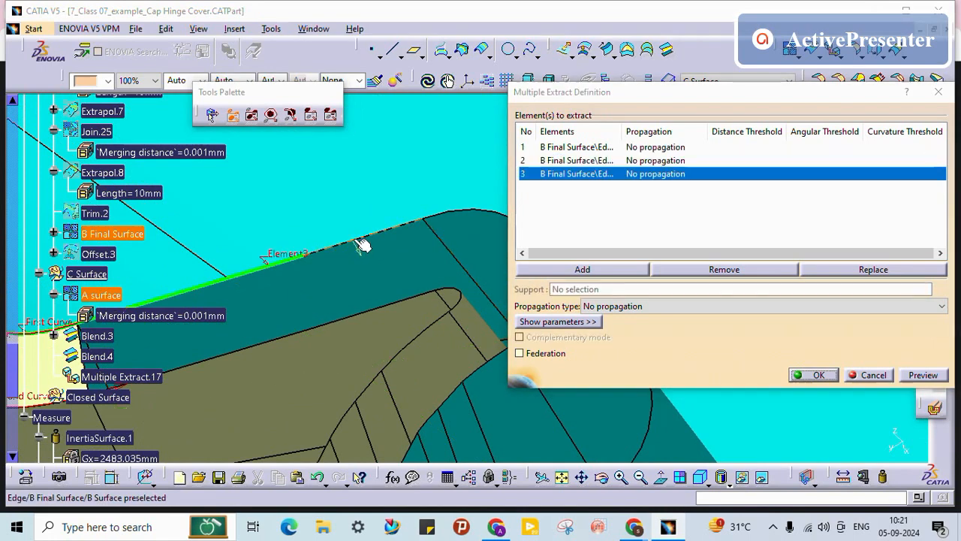
pyautogui.click(437, 251)
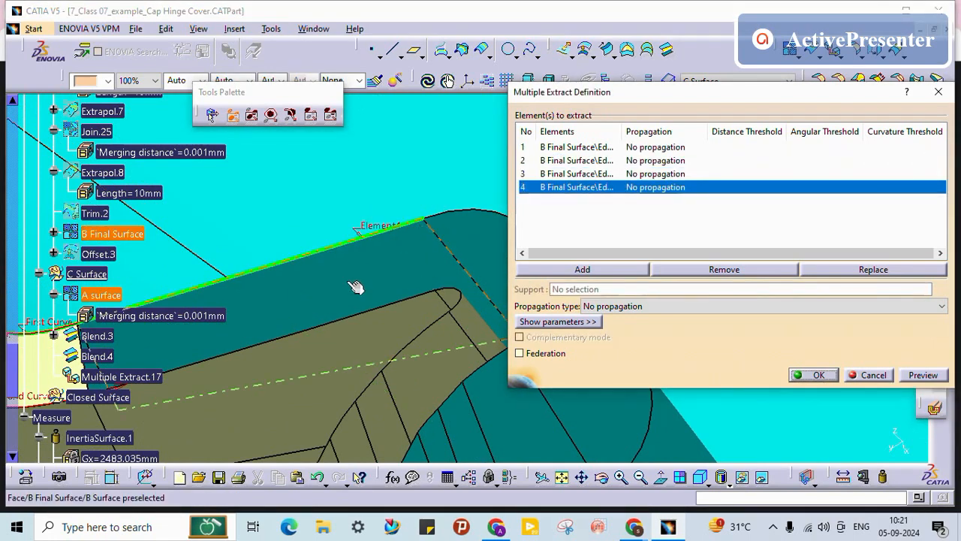
# Step: Add four more edges, including the rounded end, for eight total, keeping No propagation
pyautogui.moveTo(396, 269); pyautogui.dragTo(283, 289, button='middle')
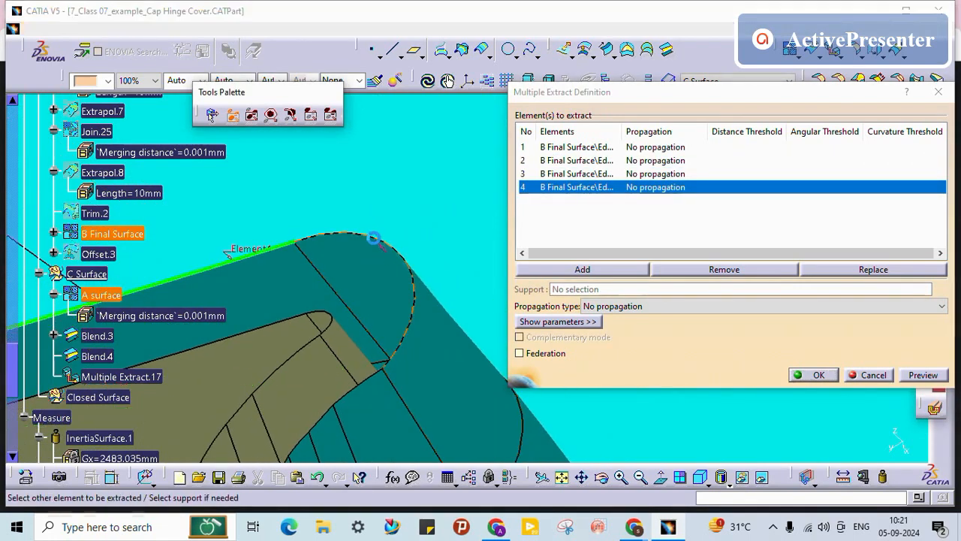
pyautogui.click(383, 245)
pyautogui.moveTo(349, 333); pyautogui.dragTo(422, 343, button='middle')
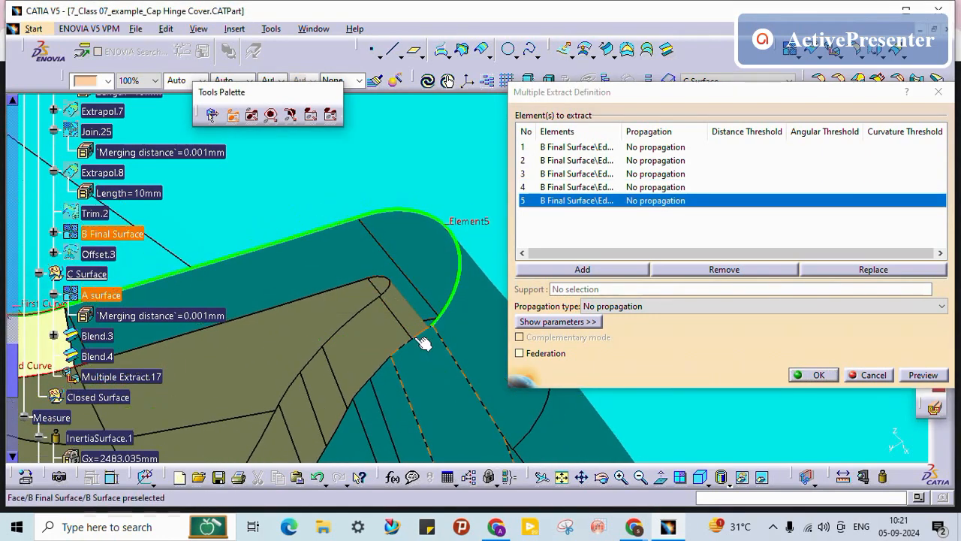
pyautogui.click(417, 337)
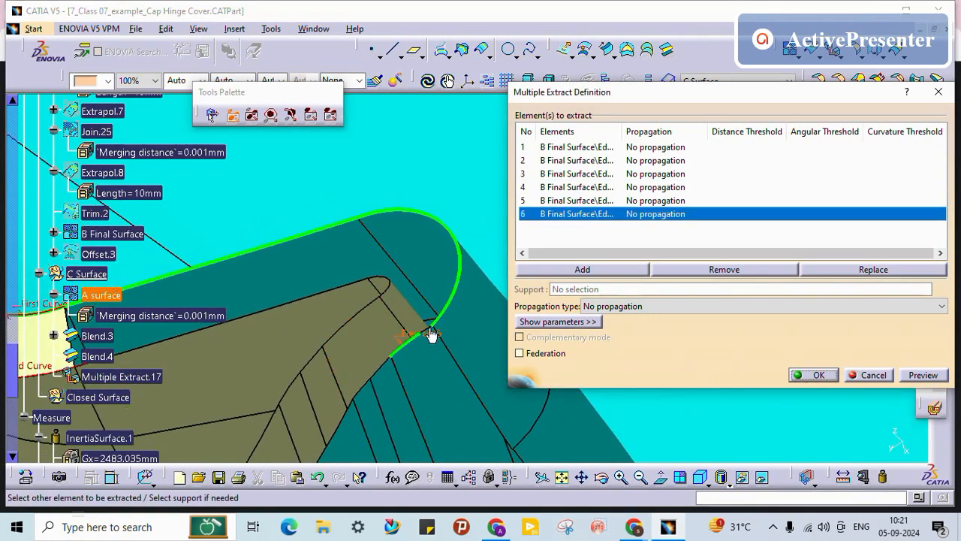
pyautogui.moveTo(436, 350); pyautogui.dragTo(407, 298, button='middle')
pyautogui.click(349, 327)
pyautogui.click(259, 325)
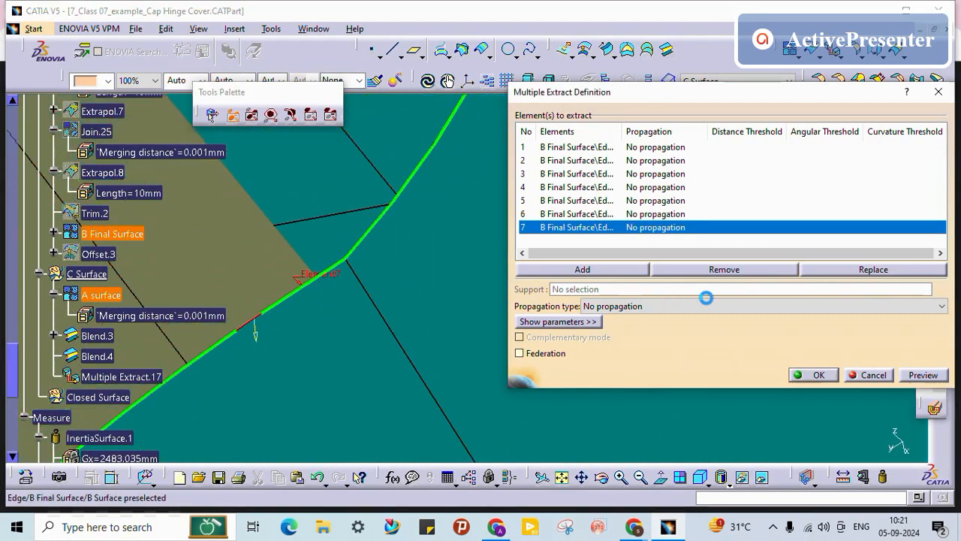
pyautogui.click(693, 307)
pyautogui.click(693, 307)
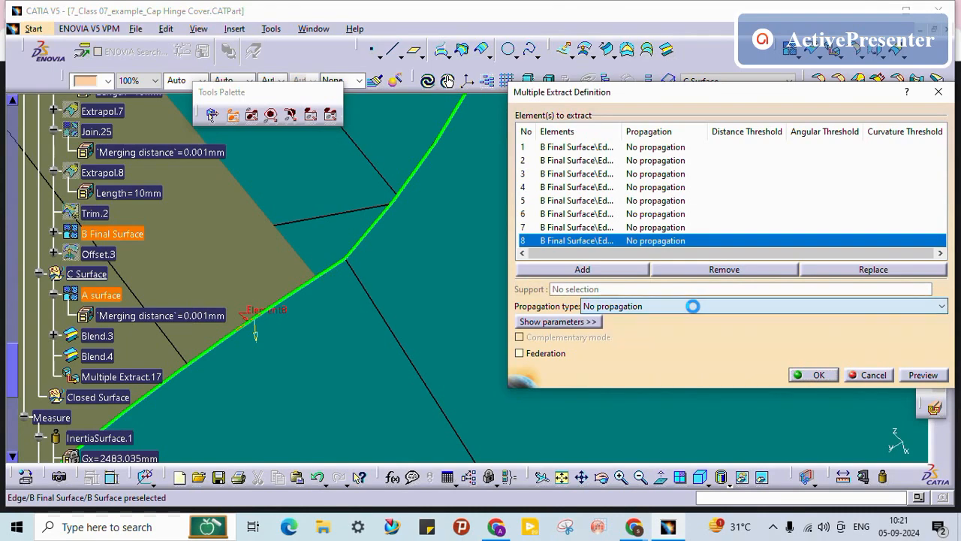
pyautogui.moveTo(407, 272); pyautogui.dragTo(407, 293, button='middle')
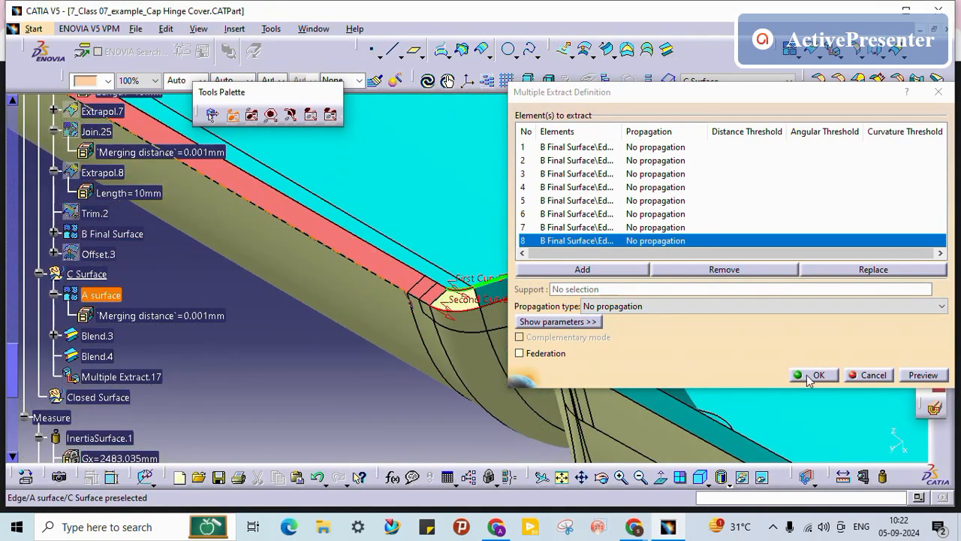
# Step: Accept Multiple Extract.17 as the first curve and start a Boundary from the A surface edge
pyautogui.click(813, 374)
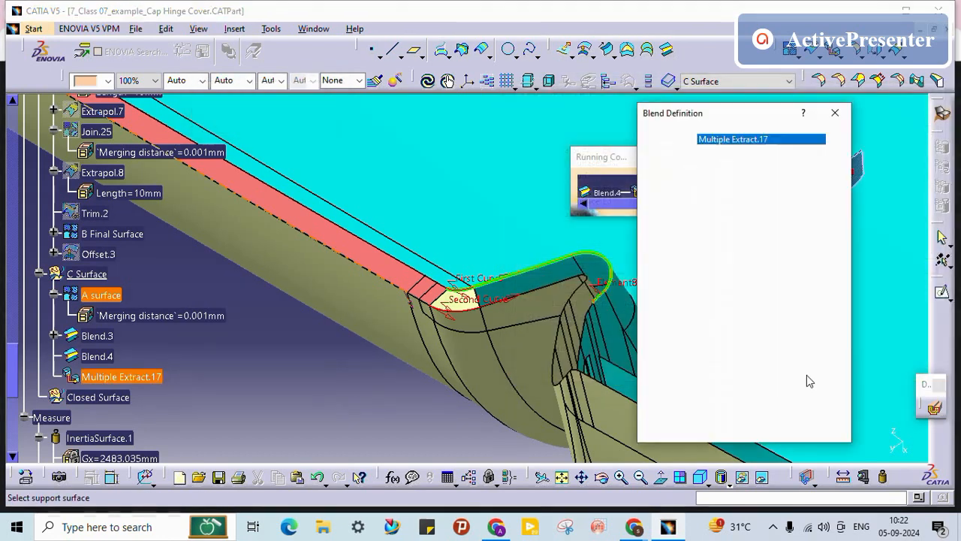
pyautogui.rightClick(747, 178)
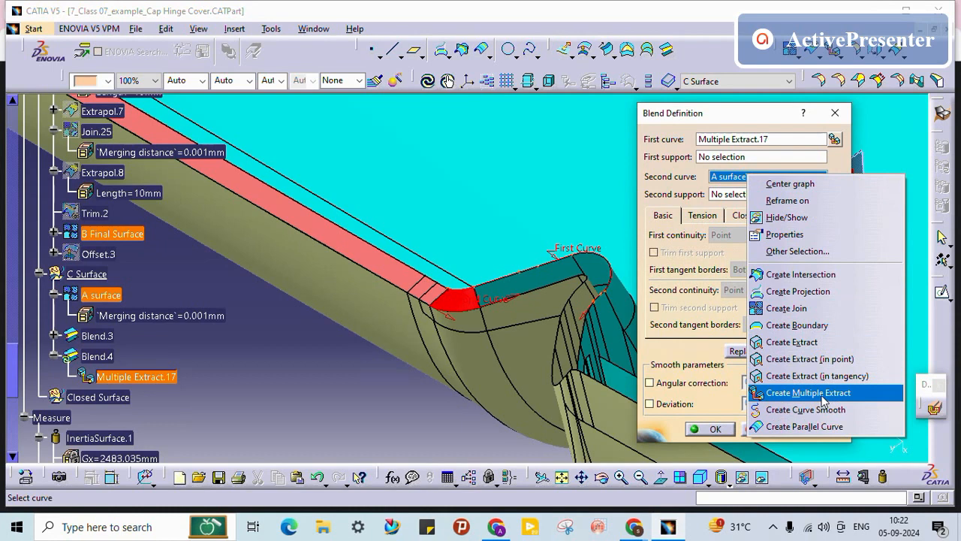
pyautogui.click(815, 325)
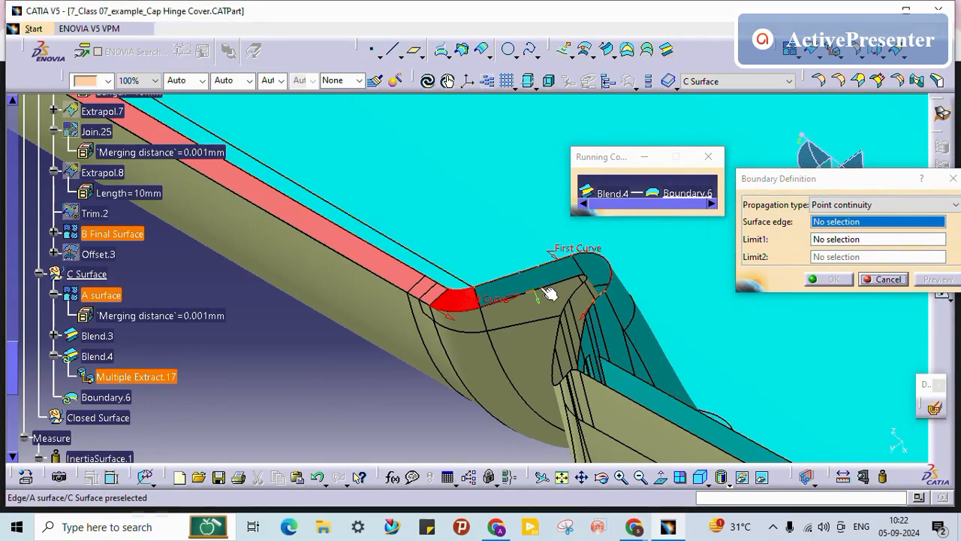
pyautogui.click(576, 285)
# Step: Limit Boundary.6 between the Blend.3 vertex and an A surface vertex, then compute Blend.4
pyautogui.moveTo(430, 316); pyautogui.dragTo(435, 268, button='middle')
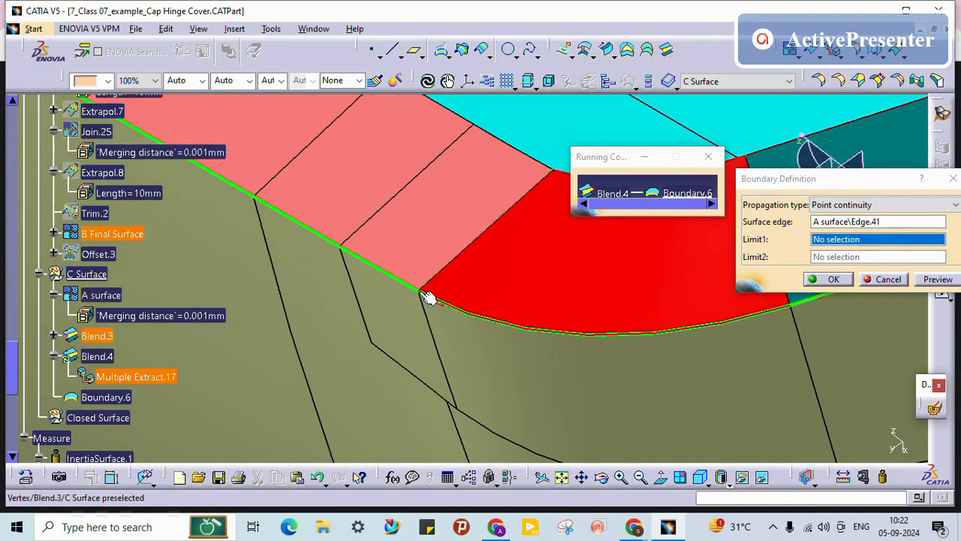
pyautogui.click(426, 296)
pyautogui.keyDown('ctrl'); pyautogui.moveTo(562, 281); pyautogui.dragTo(557, 196, button='middle'); pyautogui.keyUp('ctrl')
pyautogui.moveTo(688, 281); pyautogui.dragTo(437, 385, button='middle')
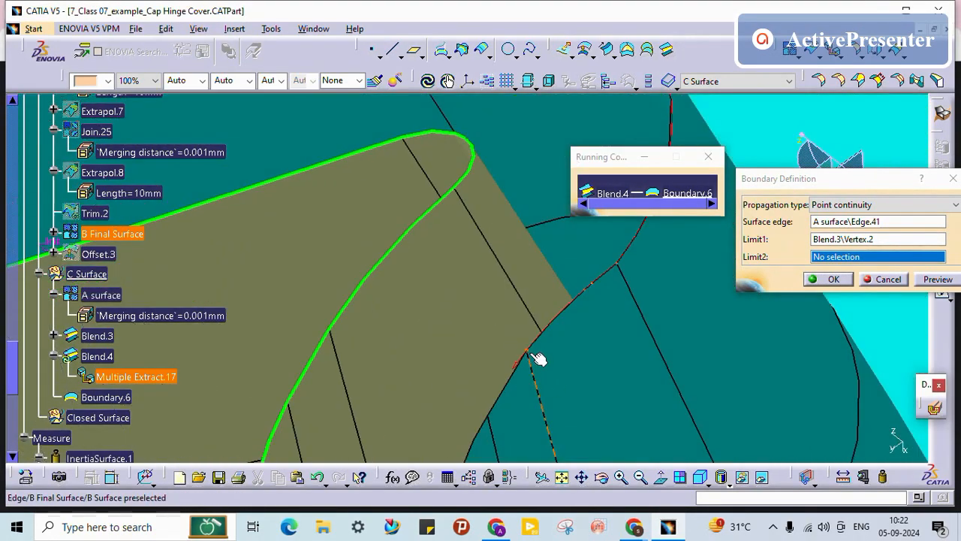
pyautogui.click(334, 336)
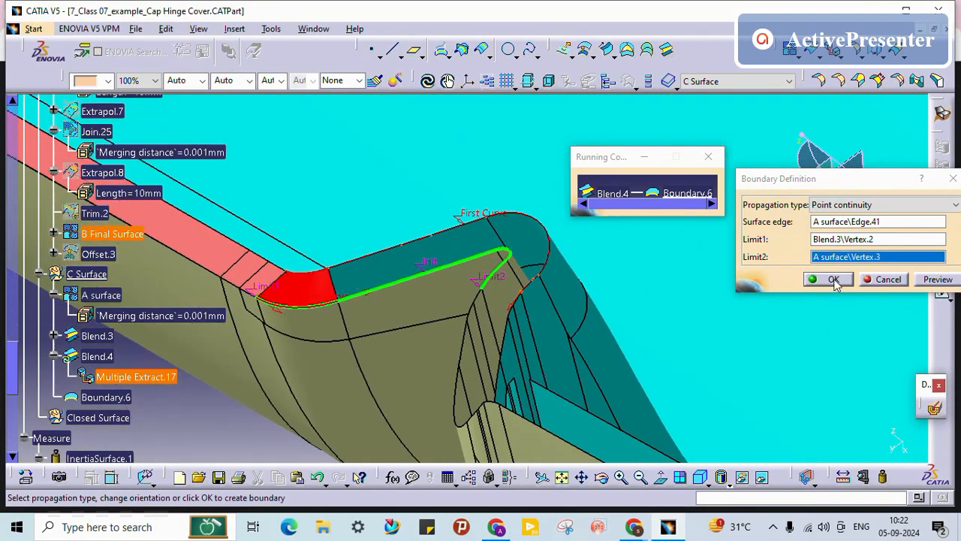
pyautogui.click(834, 279)
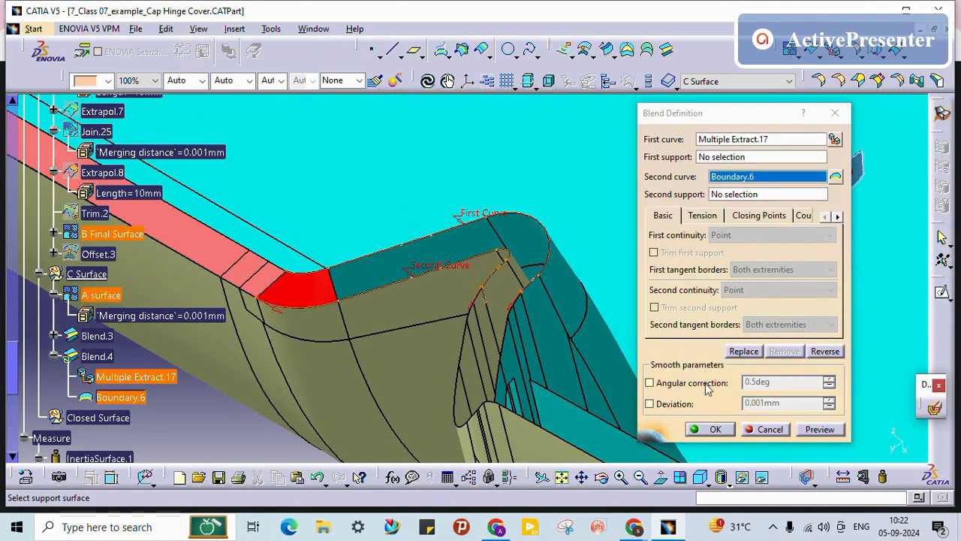
pyautogui.click(714, 429)
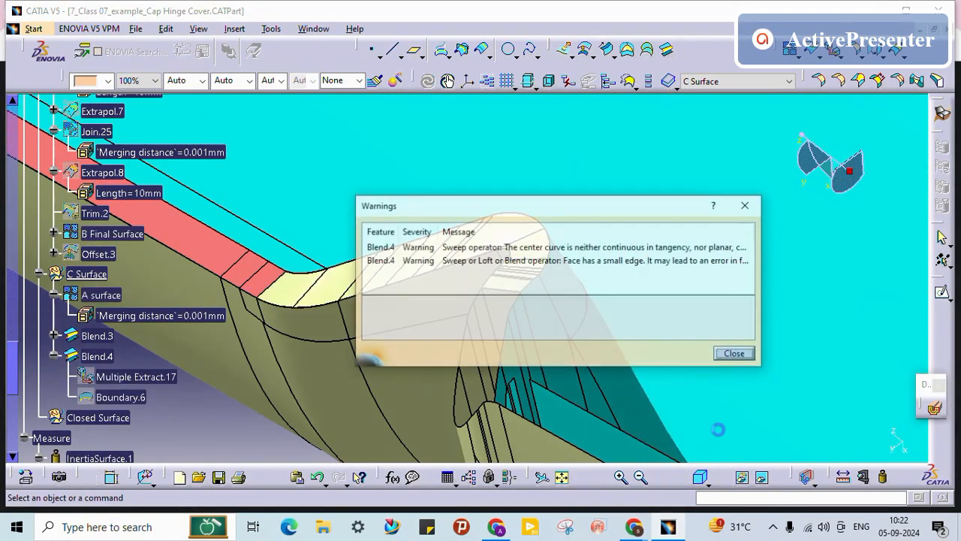
# Step: Dismiss the Blend.4 warnings and select the new blend face to check it
pyautogui.click(738, 355)
pyautogui.moveTo(295, 276); pyautogui.dragTo(439, 279, button='middle')
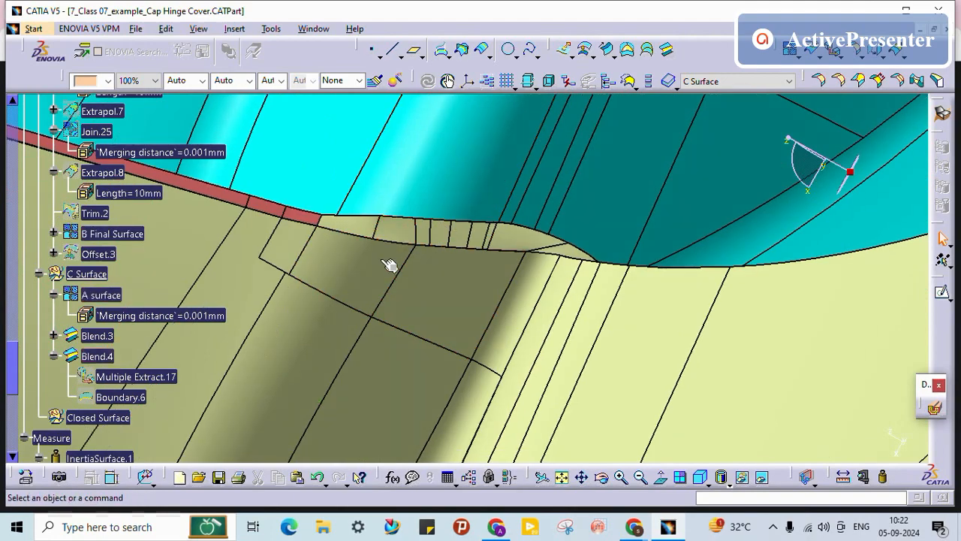
pyautogui.moveTo(385, 263); pyautogui.dragTo(541, 210, button='middle')
pyautogui.moveTo(561, 245); pyautogui.dragTo(568, 294, button='middle')
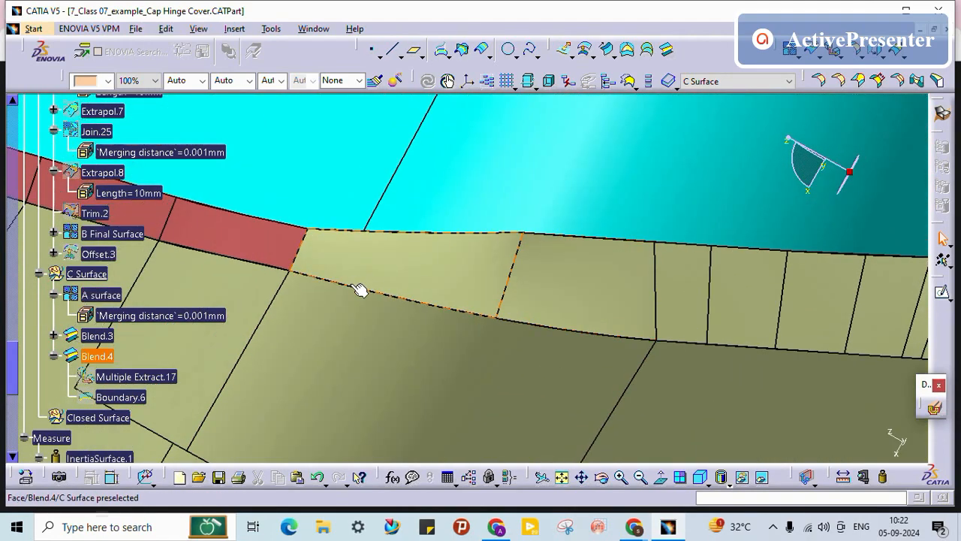
pyautogui.click(399, 268)
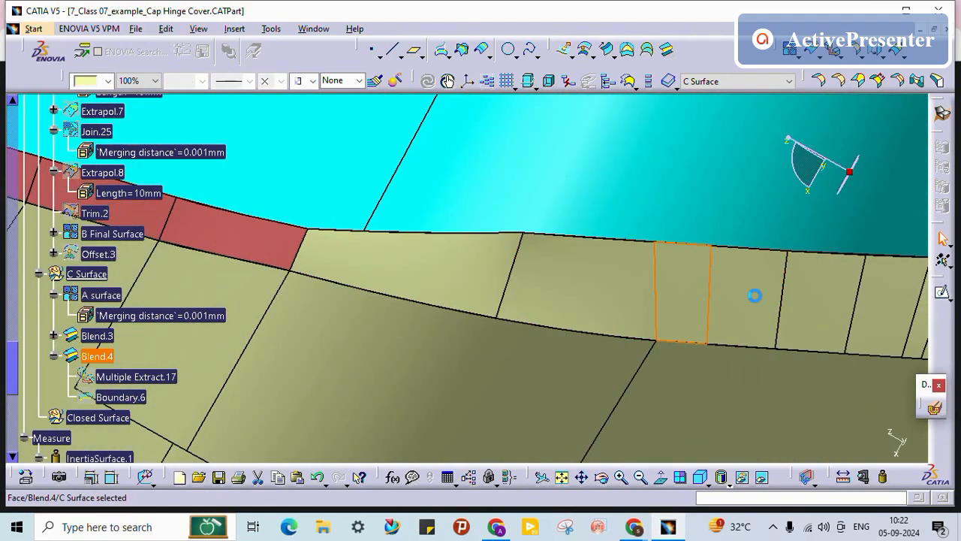
# Step: Orbit and zoom around the part to inspect how Blend.4 fills the flange gap
pyautogui.moveTo(755, 295); pyautogui.dragTo(589, 214, button='middle')
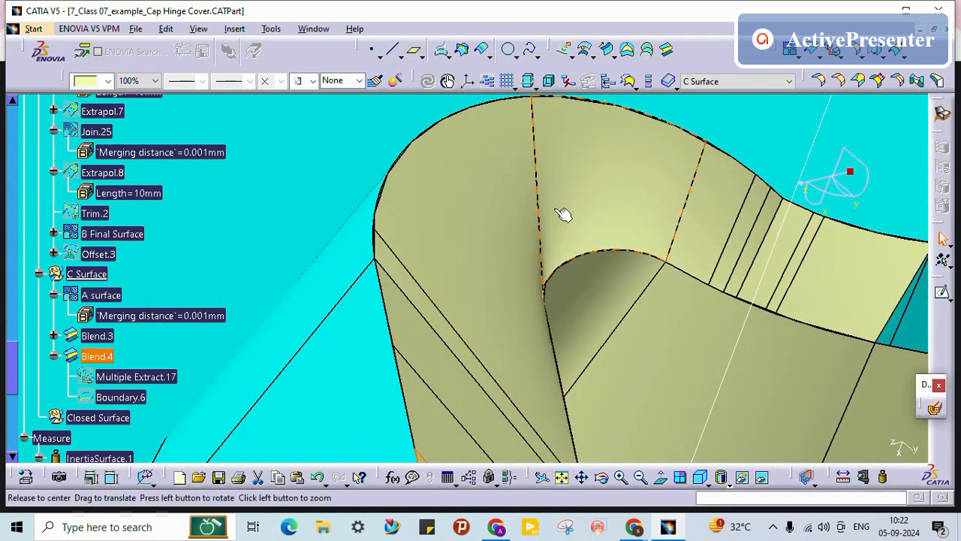
pyautogui.moveTo(563, 214); pyautogui.dragTo(407, 308, button='middle')
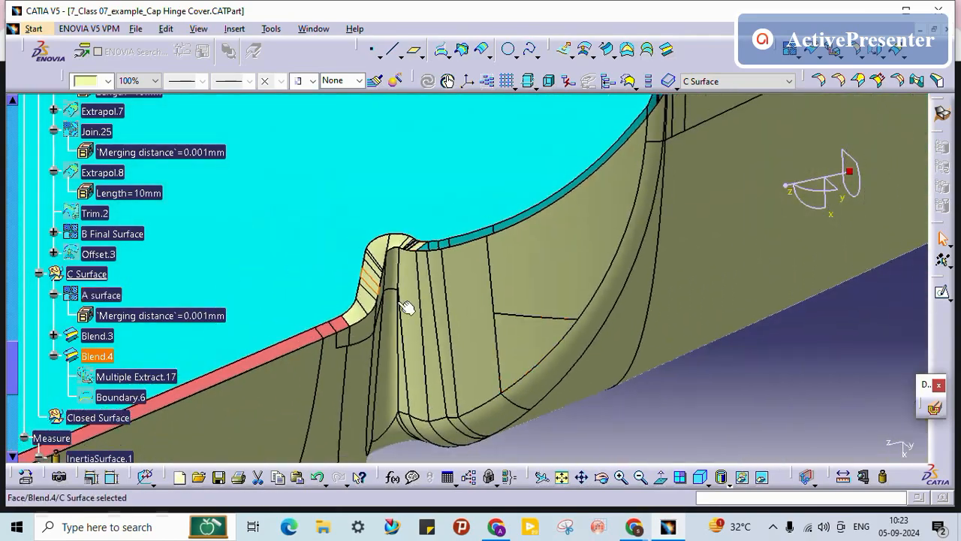
pyautogui.moveTo(342, 334); pyautogui.dragTo(674, 403, button='middle')
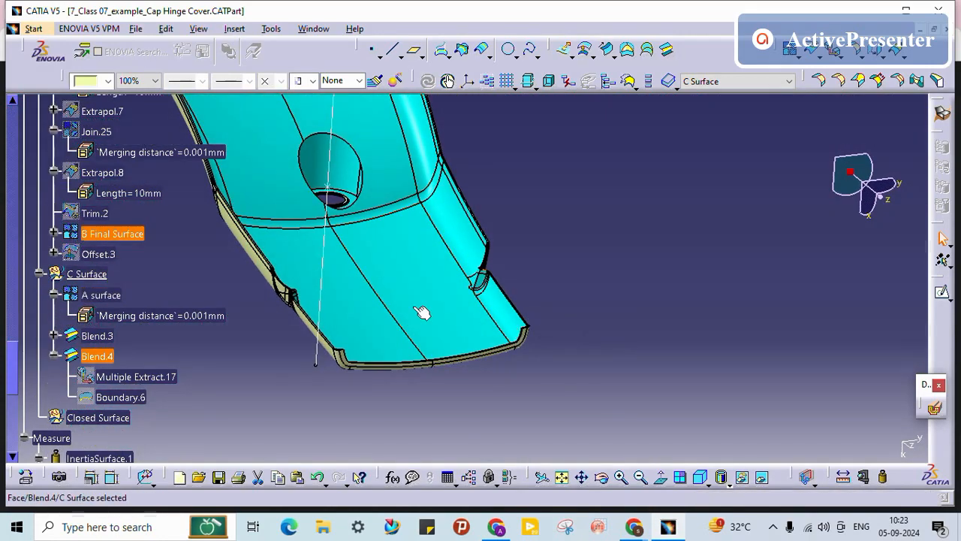
pyautogui.moveTo(511, 290); pyautogui.dragTo(325, 302, button='middle')
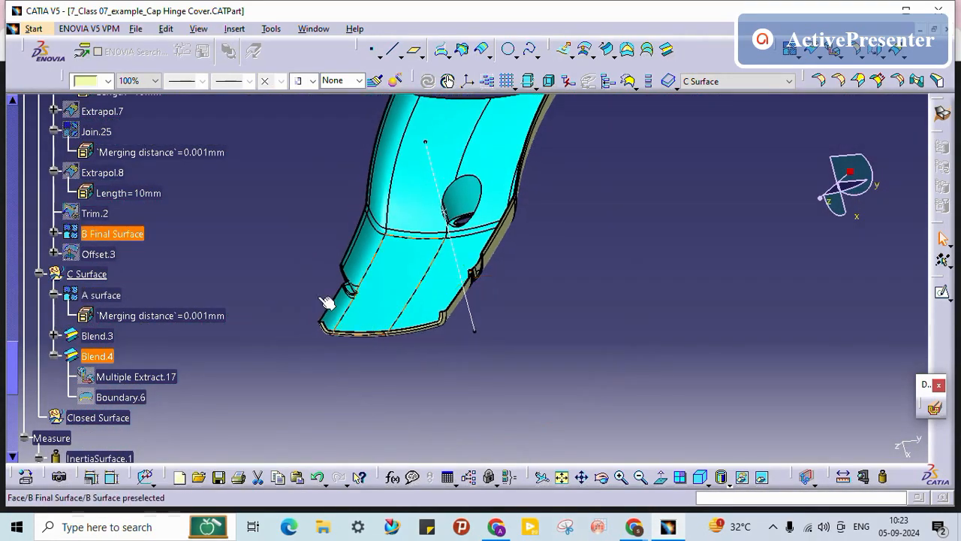
pyautogui.moveTo(497, 292); pyautogui.dragTo(559, 120, button='middle')
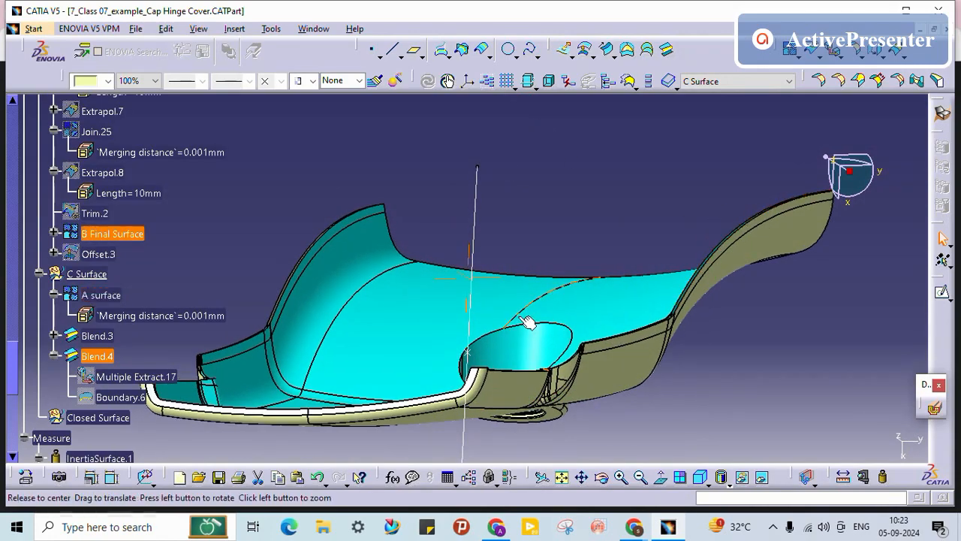
pyautogui.moveTo(526, 322); pyautogui.dragTo(483, 275, button='middle')
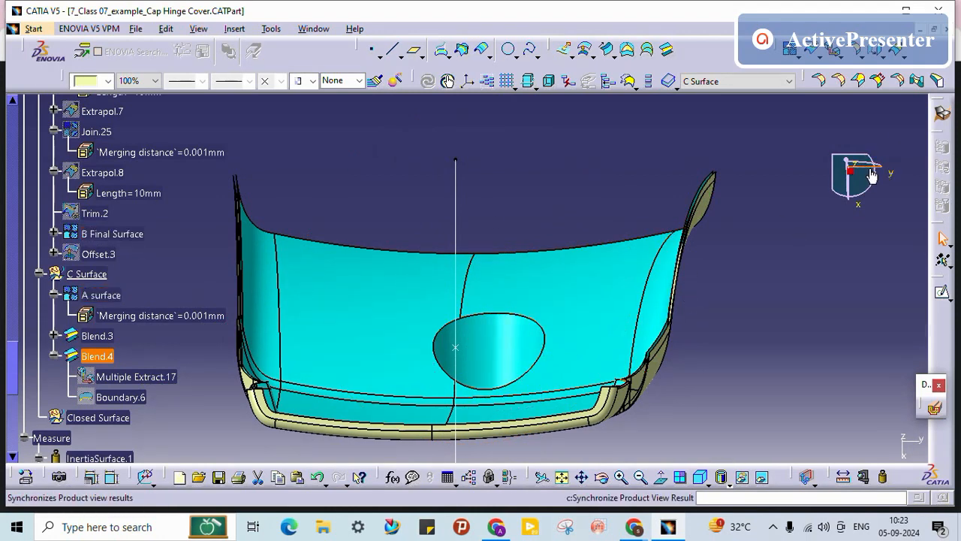
pyautogui.moveTo(496, 264); pyautogui.dragTo(476, 318, button='middle')
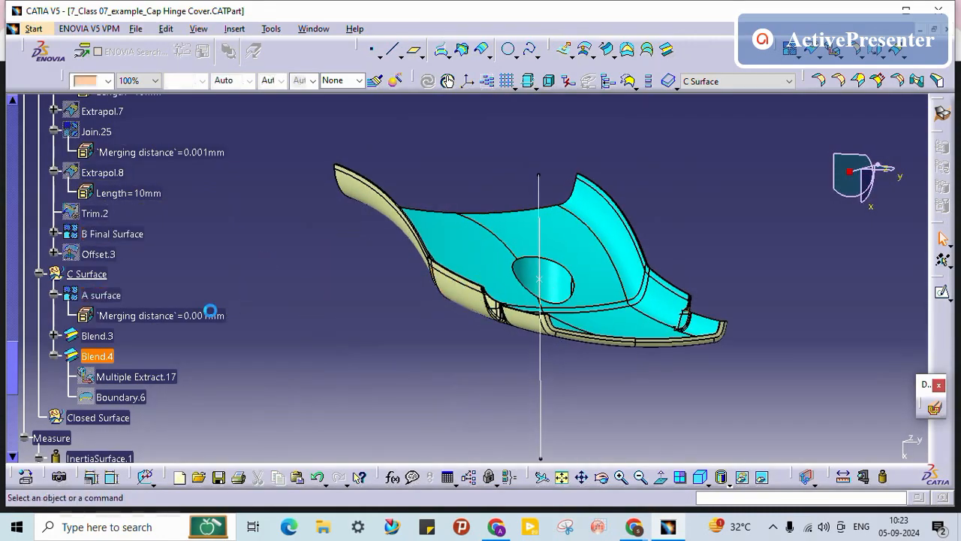
pyautogui.moveTo(585, 169); pyautogui.dragTo(593, 274, button='middle')
pyautogui.moveTo(568, 333); pyautogui.dragTo(519, 158, button='middle')
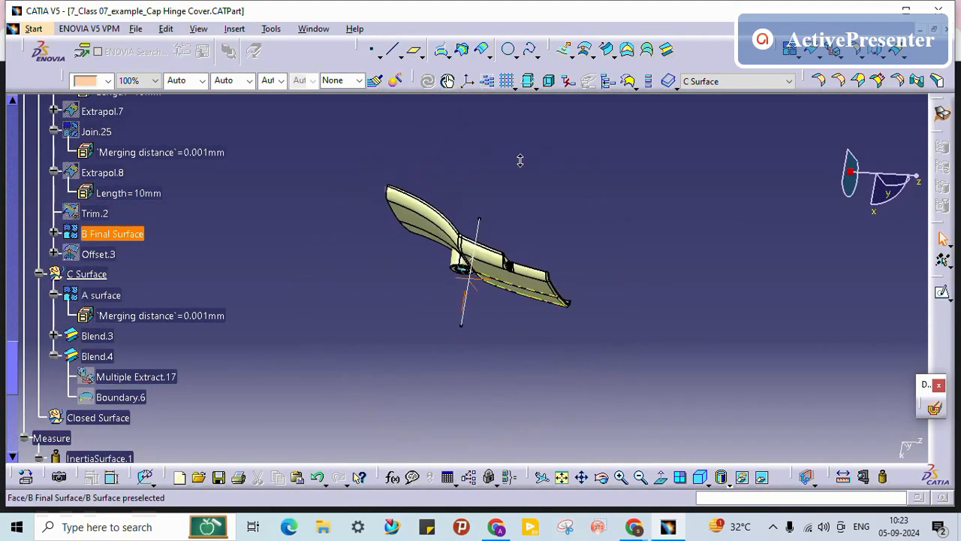
# Step: Hide Blend.4 and Blend.3 from the specification tree
pyautogui.rightClick(98, 356)
pyautogui.click(145, 118)
pyautogui.click(98, 335)
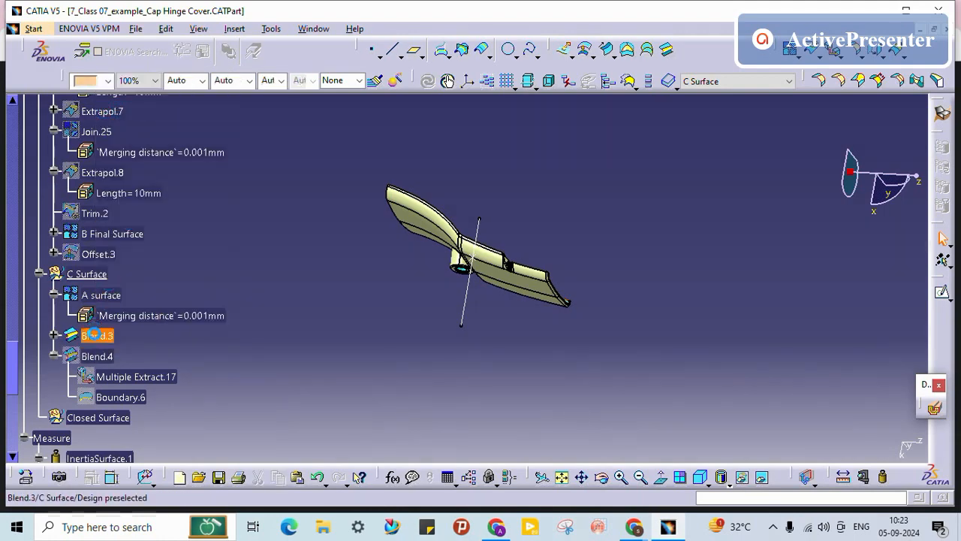
pyautogui.rightClick(98, 335)
pyautogui.click(125, 90)
# Step: Cancel the unwanted Extrapolate and start a new Multiple Extract
pyautogui.moveTo(495, 239); pyautogui.dragTo(550, 326, button='middle')
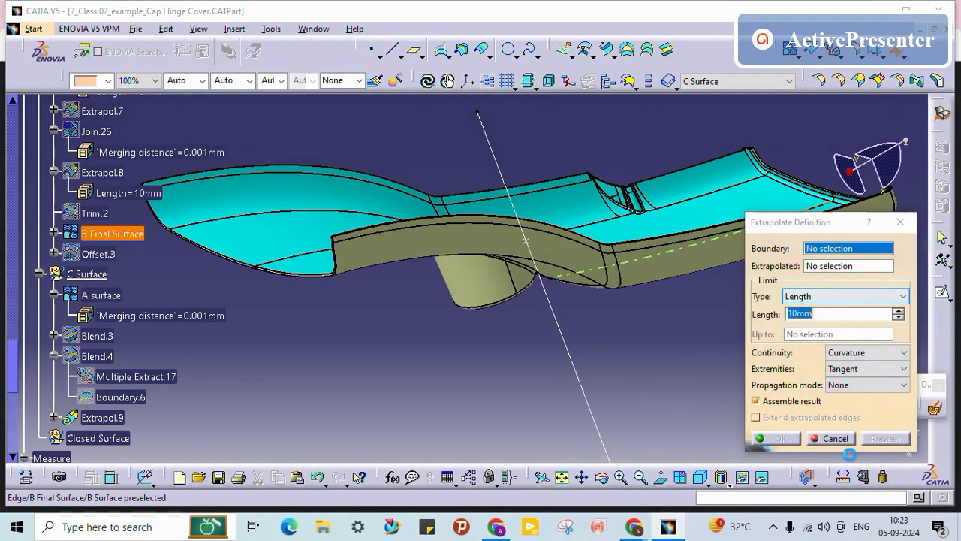
pyautogui.click(832, 437)
pyautogui.click(832, 53)
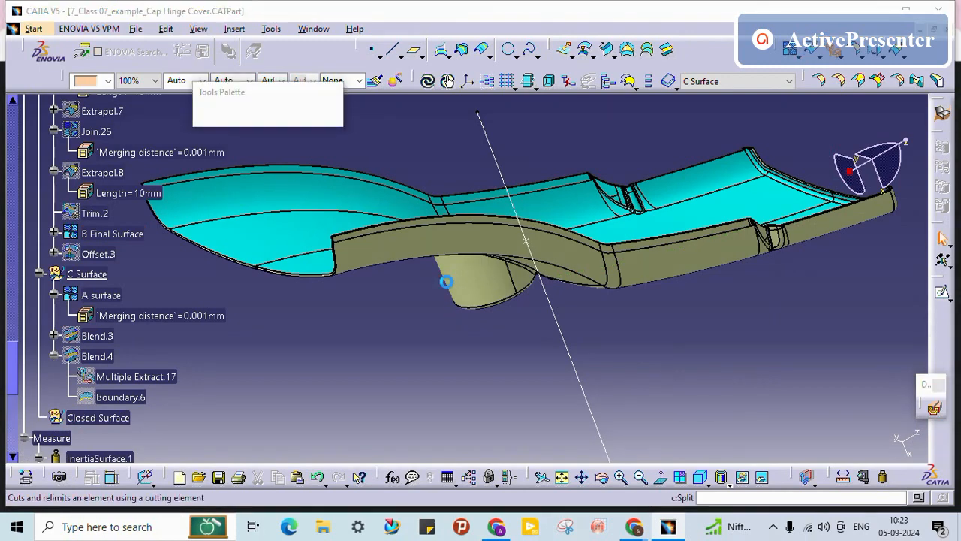
# Step: Extract A surface Edge.42 with Tangent continuity propagation as Multiple Extract.18 and select it
pyautogui.moveTo(471, 251); pyautogui.dragTo(413, 283, button='middle')
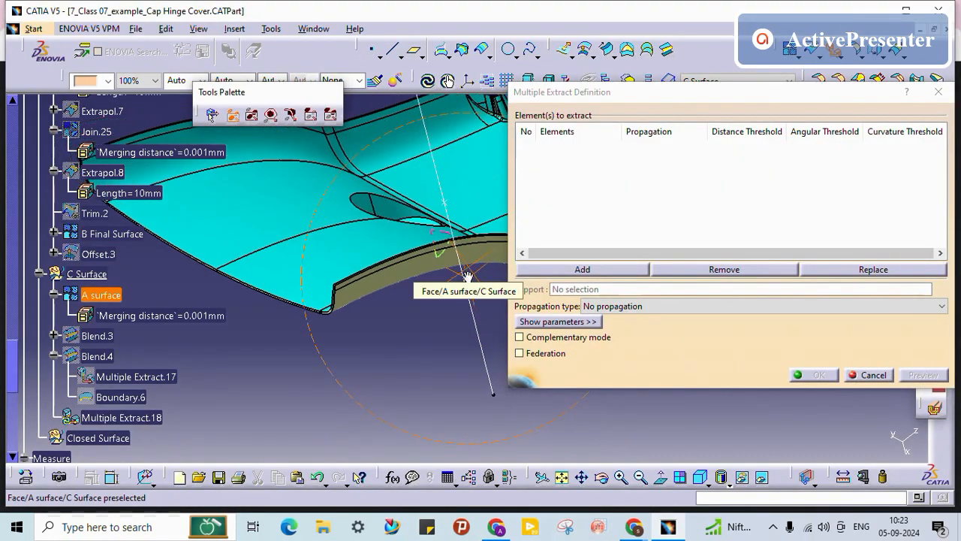
pyautogui.moveTo(326, 279); pyautogui.dragTo(467, 219, button='middle')
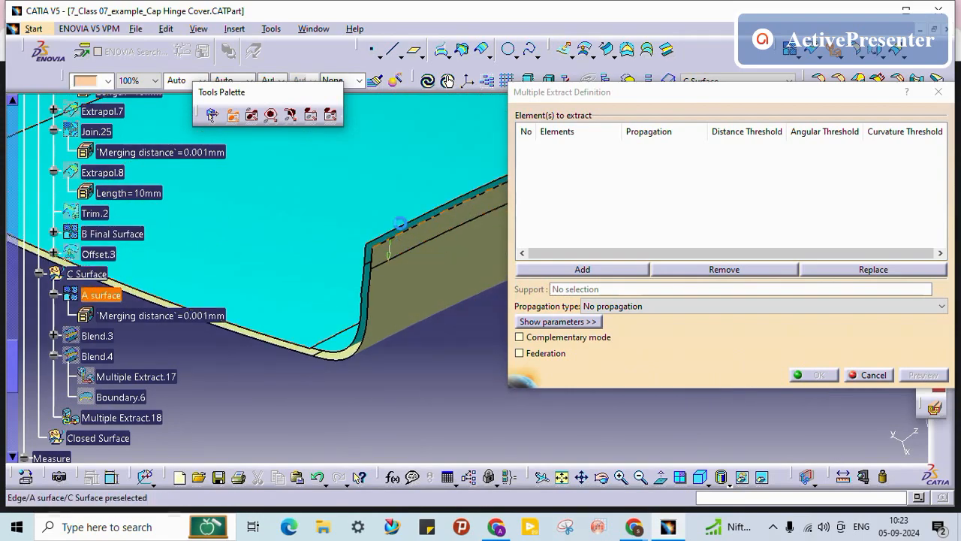
pyautogui.click(401, 224)
pyautogui.moveTo(401, 224); pyautogui.dragTo(435, 282, button='middle')
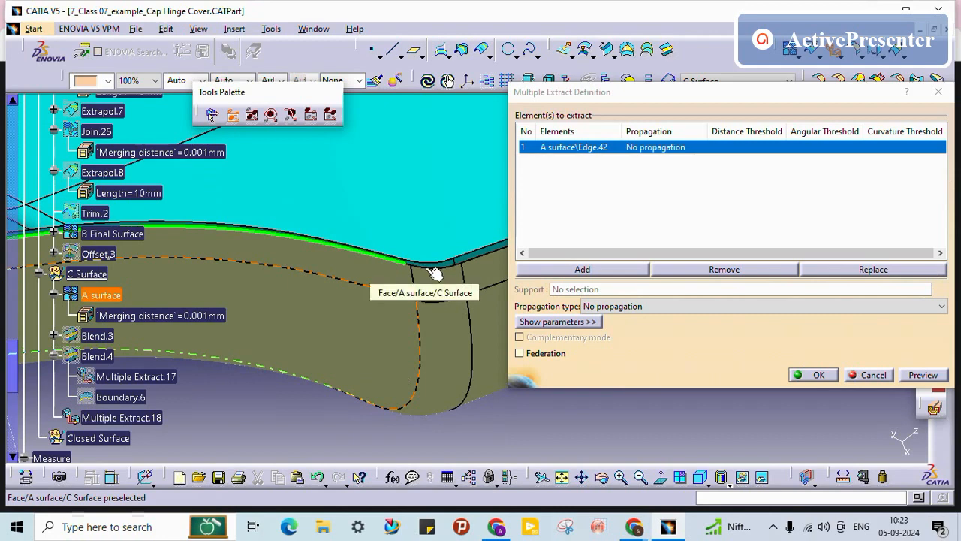
pyautogui.click(672, 306)
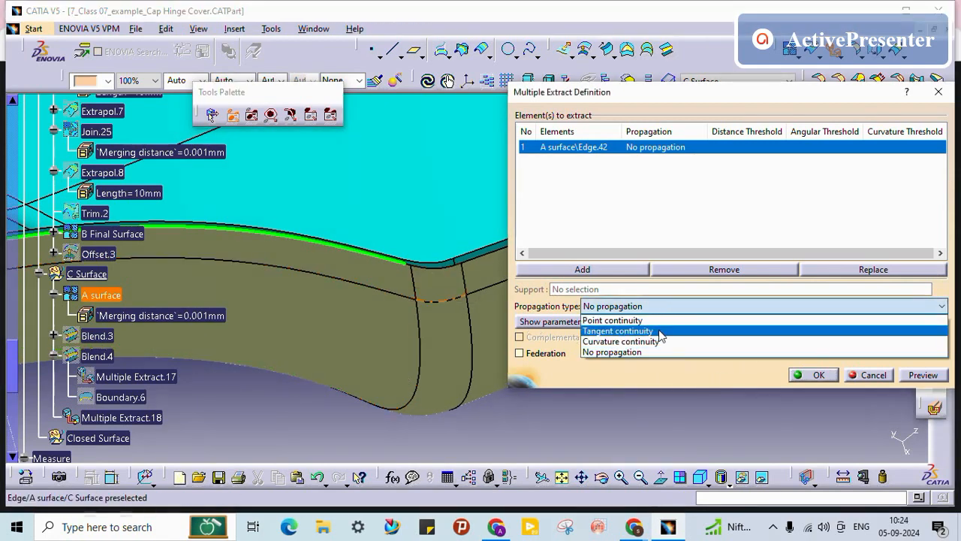
pyautogui.click(658, 331)
pyautogui.moveTo(380, 290); pyautogui.dragTo(403, 365, button='middle')
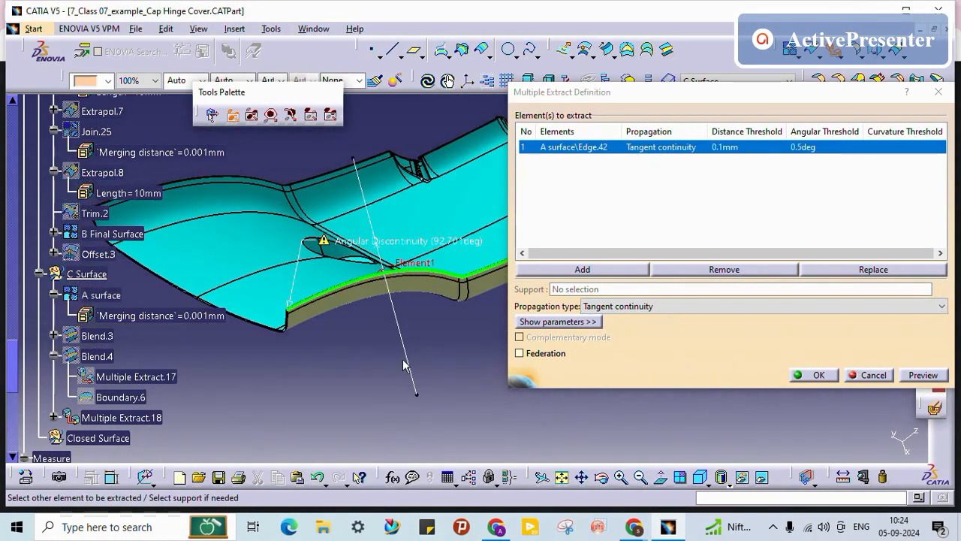
pyautogui.moveTo(481, 350); pyautogui.dragTo(436, 231, button='middle')
pyautogui.moveTo(362, 263); pyautogui.dragTo(436, 294, button='middle')
pyautogui.click(817, 374)
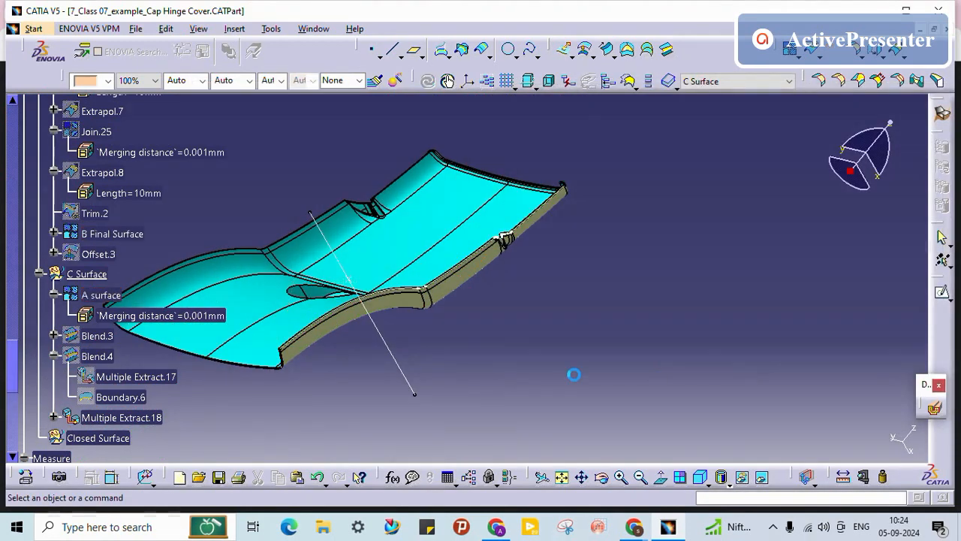
pyautogui.click(120, 417)
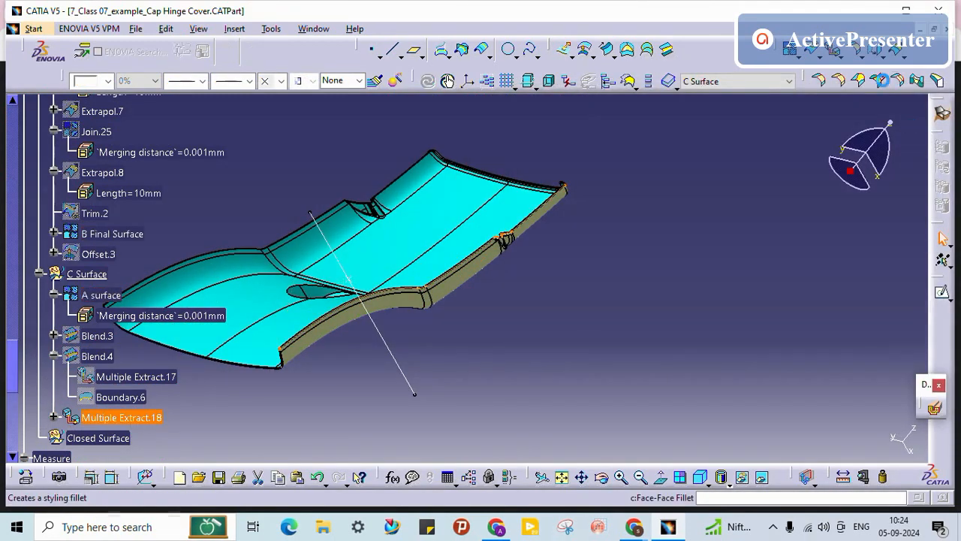
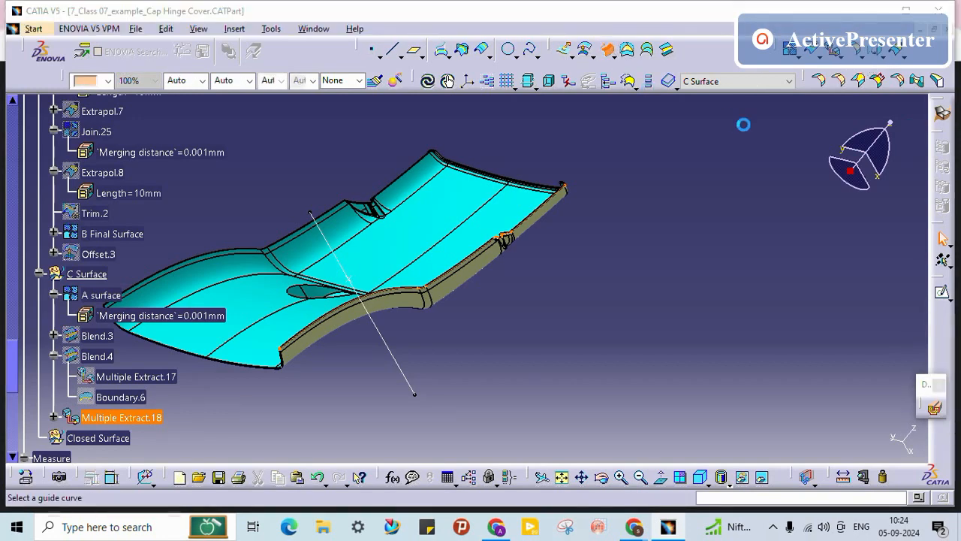
# Step: Make the sweep a Line sweep with draft direction, guided by Multiple Extract.18 and drafted along Y
pyautogui.click(820, 71)
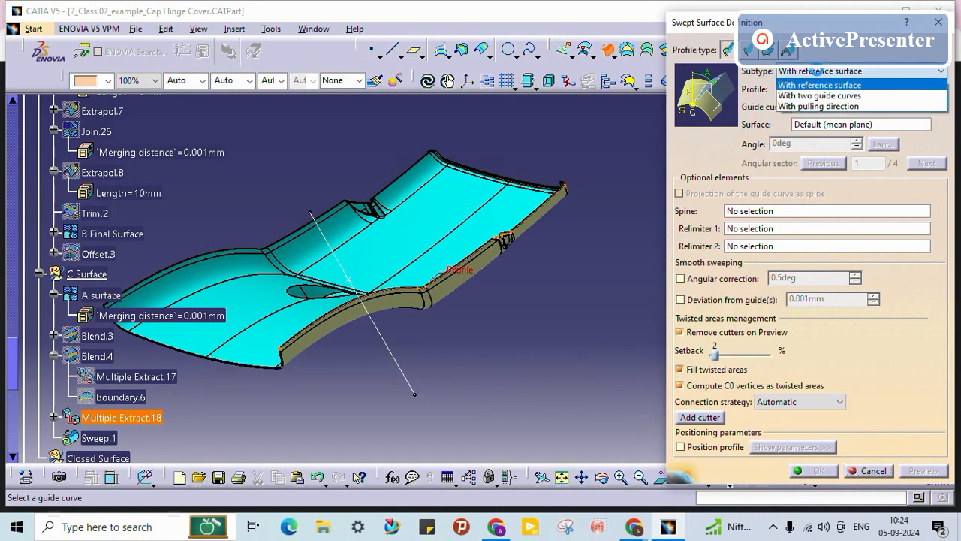
pyautogui.click(749, 53)
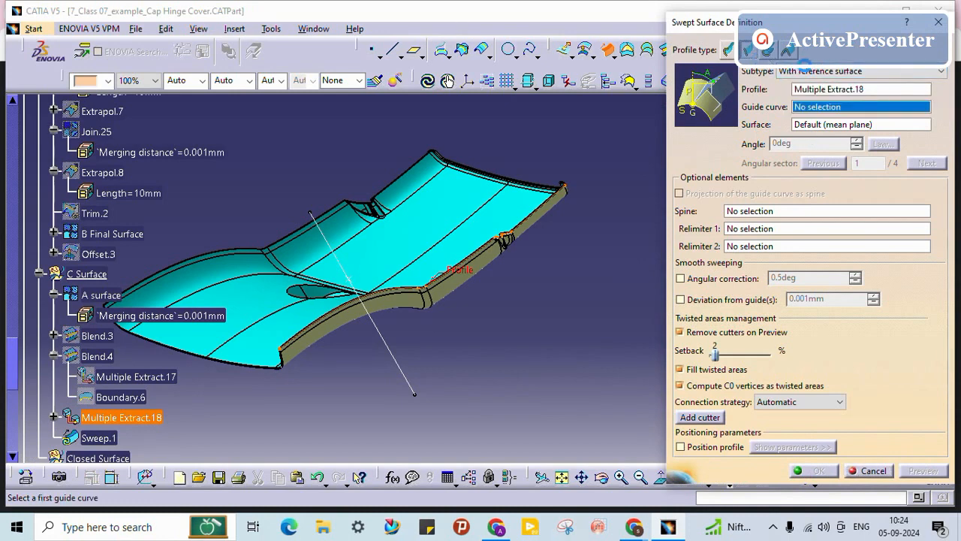
pyautogui.click(871, 72)
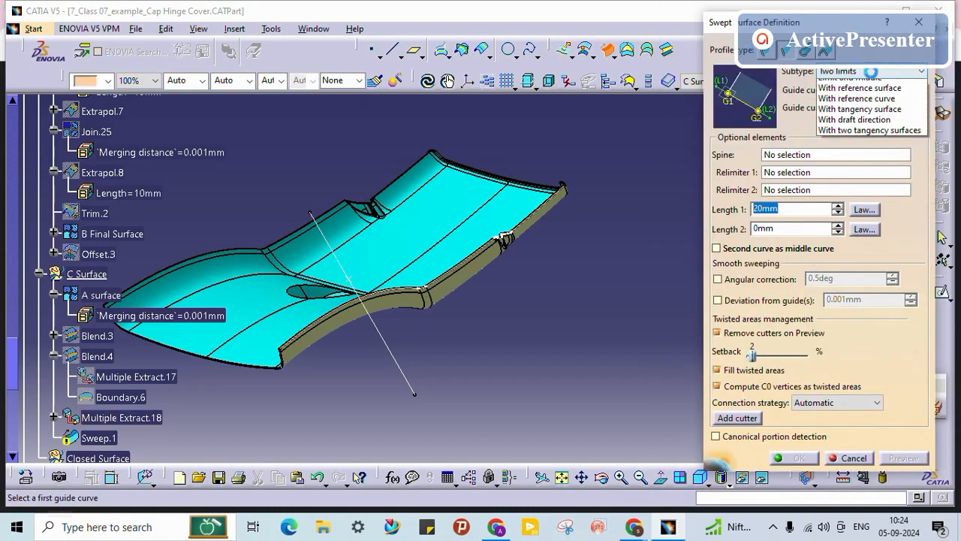
pyautogui.click(863, 136)
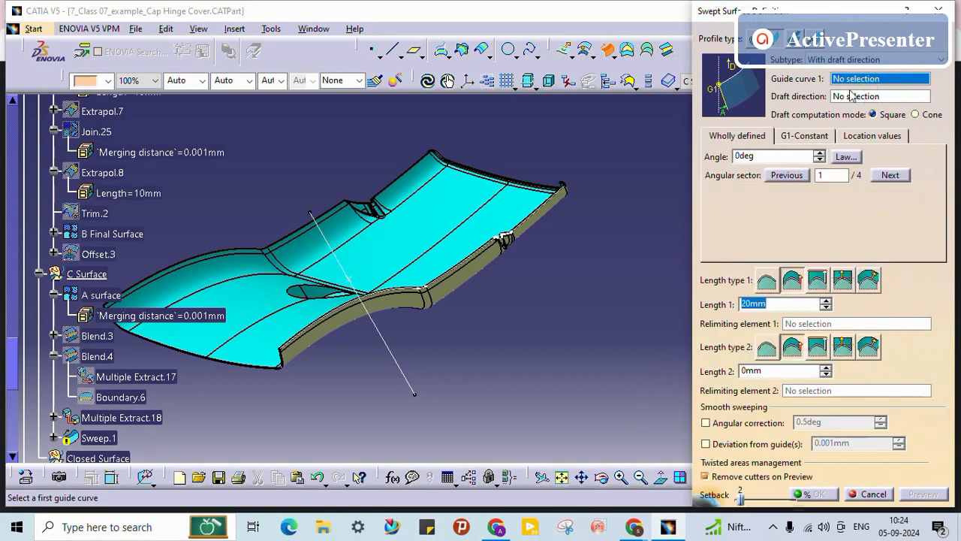
pyautogui.click(134, 418)
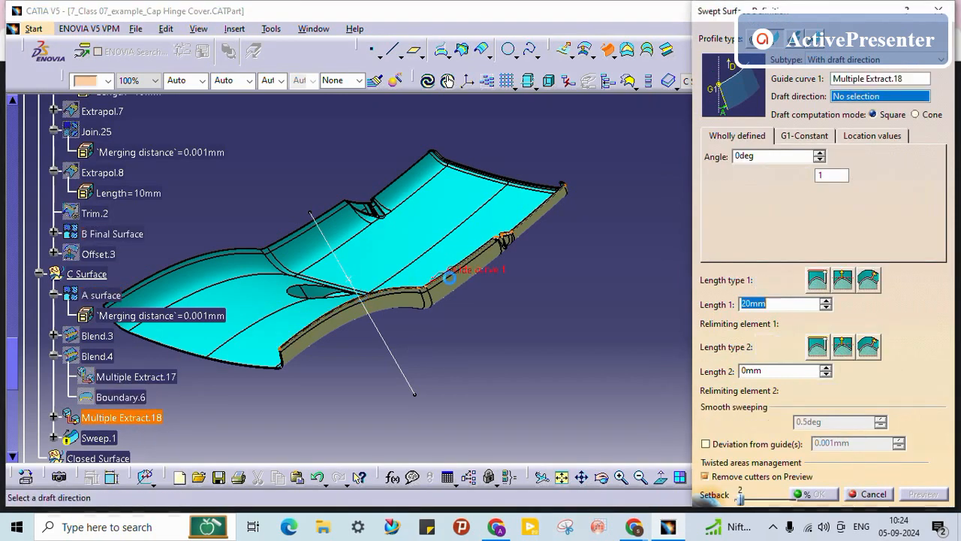
pyautogui.rightClick(844, 97)
pyautogui.click(871, 178)
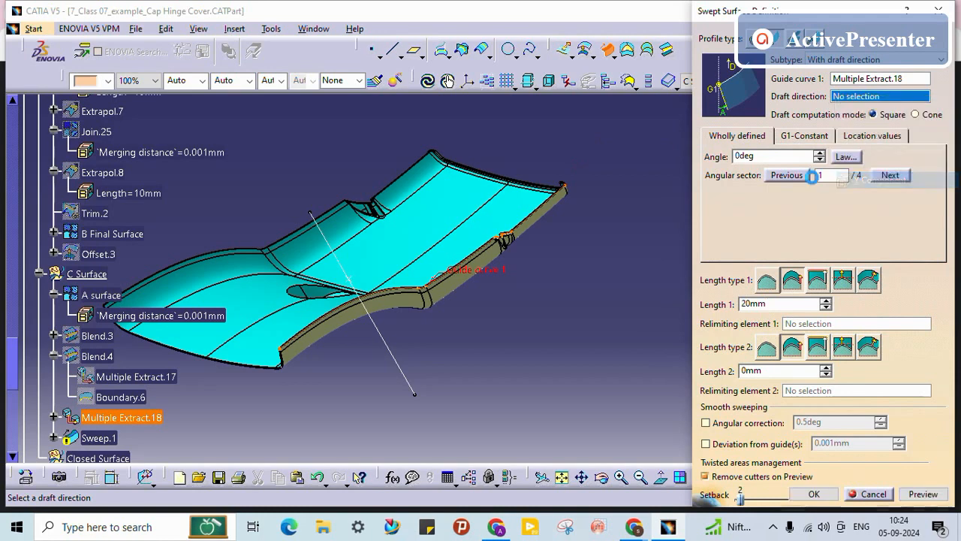
pyautogui.moveTo(833, 17); pyautogui.dragTo(832, 275)
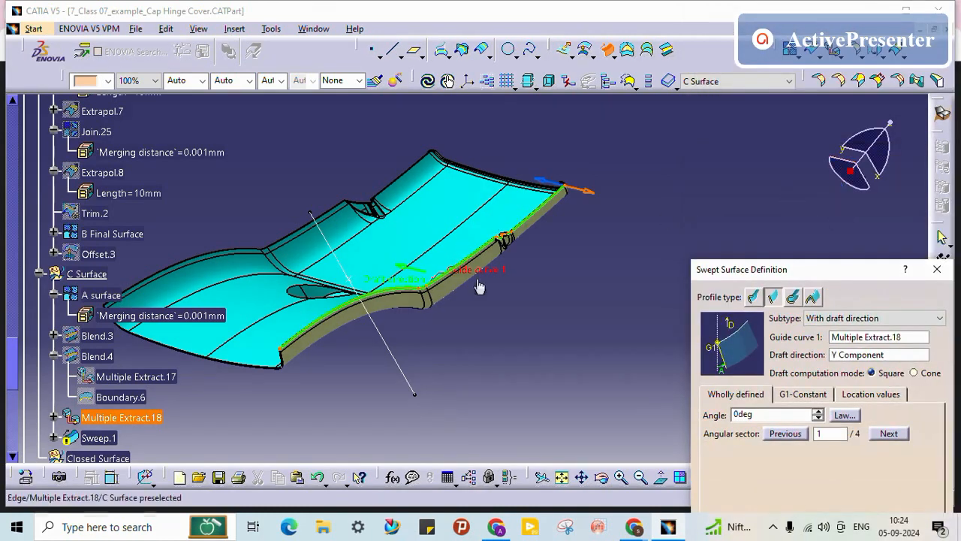
# Step: Give the drafted sweep angular sector 3, Length 1 = 3mm and Length 2 = 1mm, then create it
pyautogui.moveTo(479, 287); pyautogui.dragTo(636, 217, button='middle')
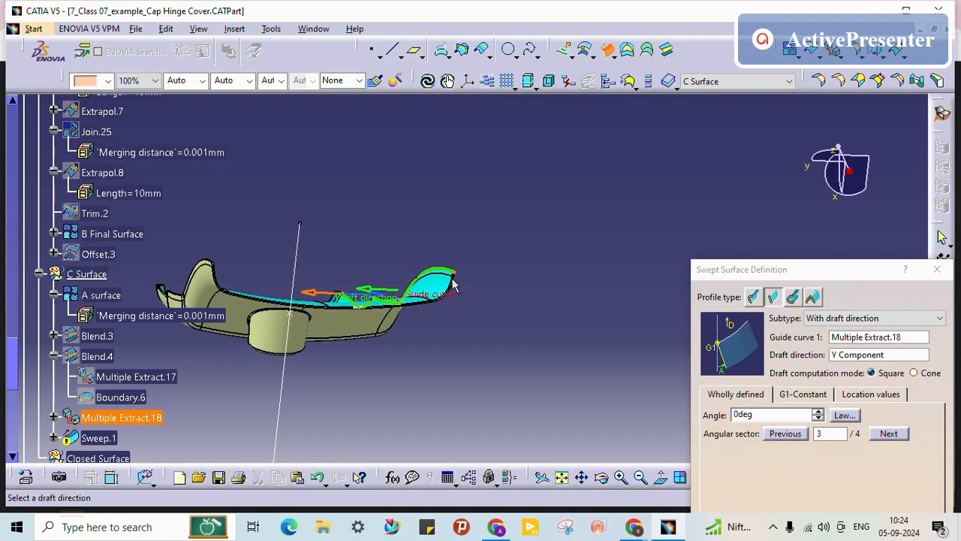
pyautogui.moveTo(453, 283); pyautogui.dragTo(487, 226, button='middle')
pyautogui.moveTo(843, 281); pyautogui.dragTo(725, 84)
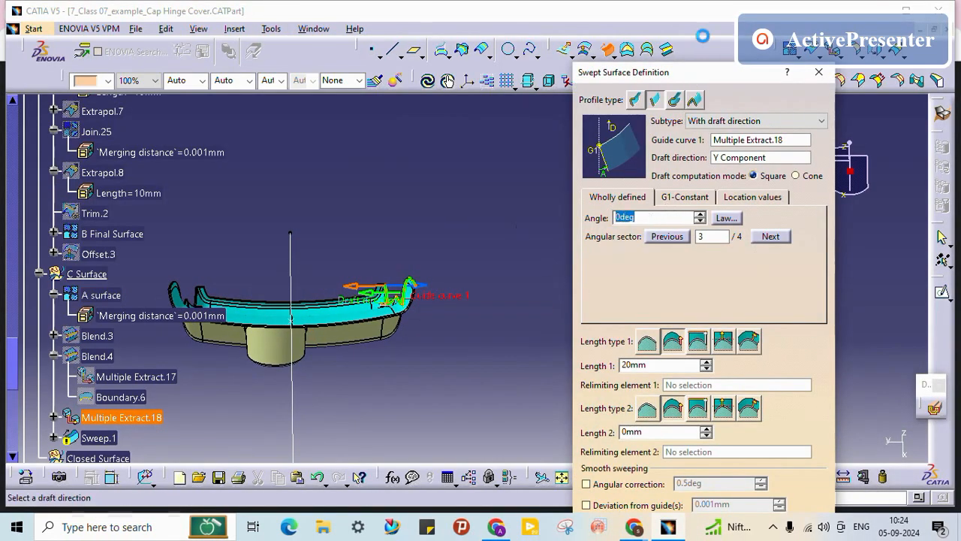
pyautogui.moveTo(702, 36); pyautogui.dragTo(706, 13)
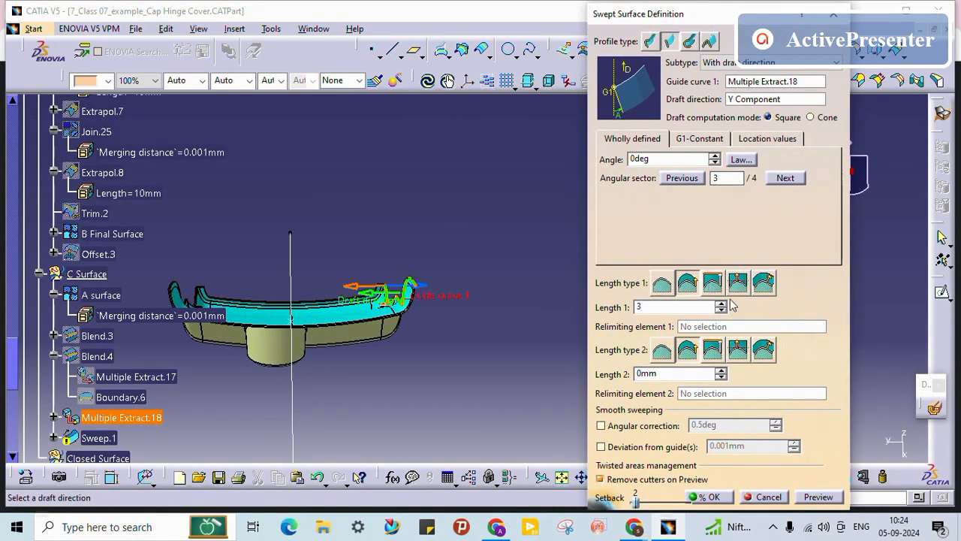
pyautogui.press('Tab')
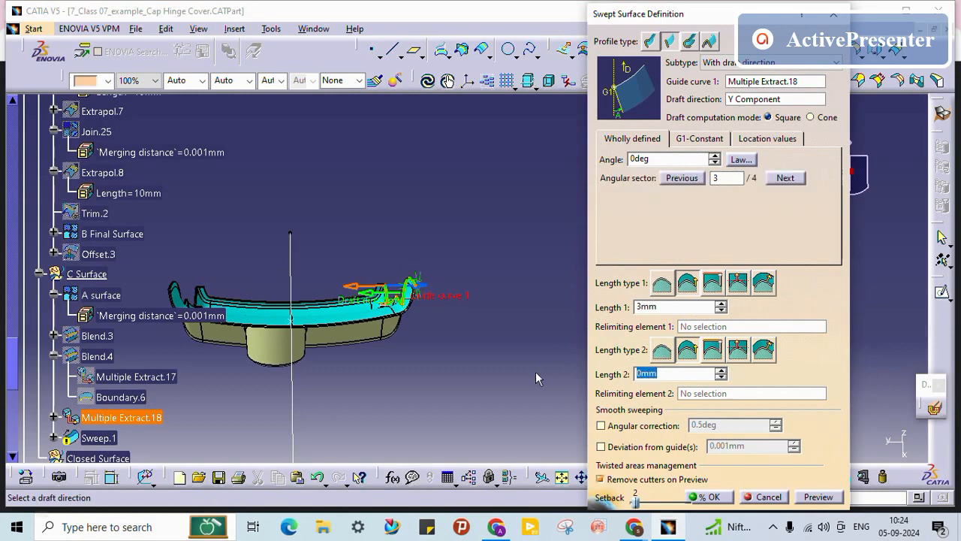
pyautogui.write('1')
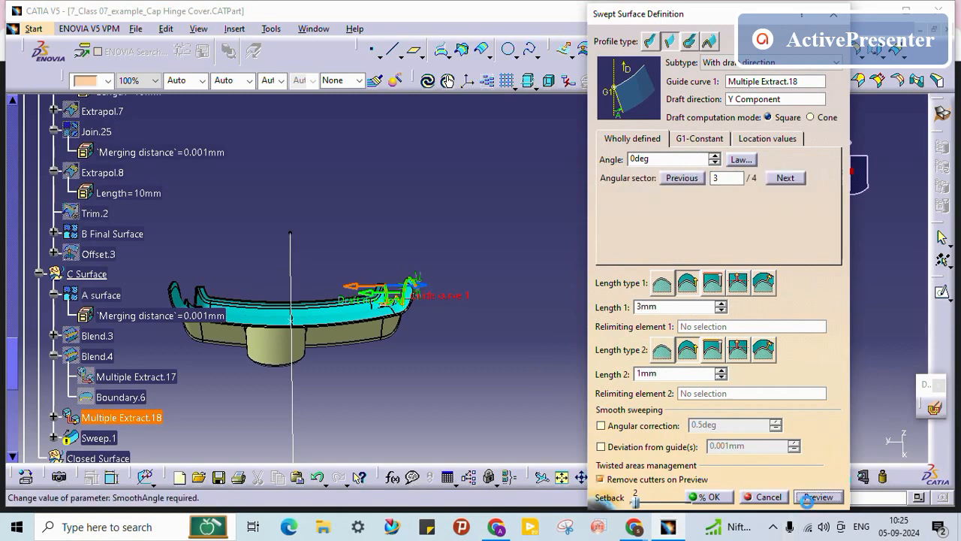
pyautogui.click(723, 498)
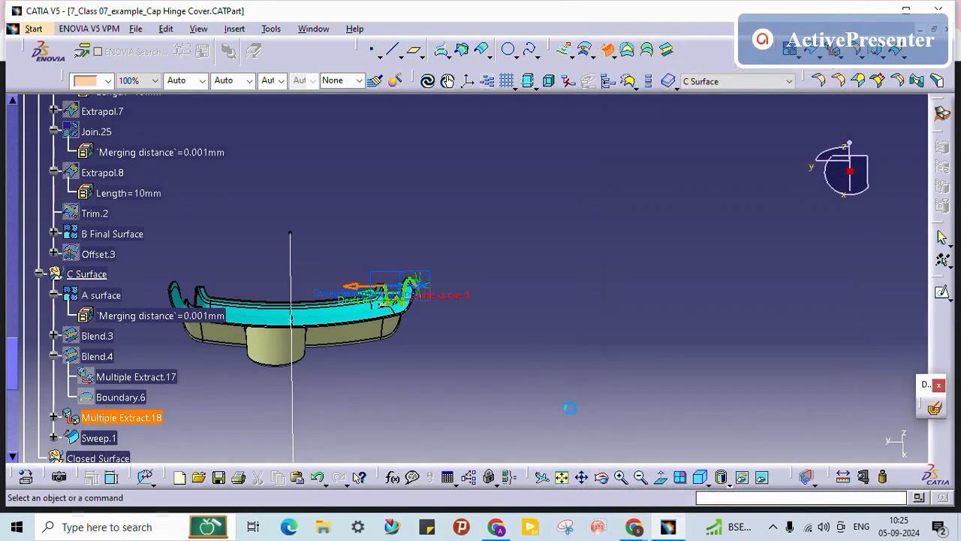
# Step: Colour Sweep.1 orange from the Graphic Properties colour list, replacing a briefly tried cyan
pyautogui.scroll(-1, 197, 404)
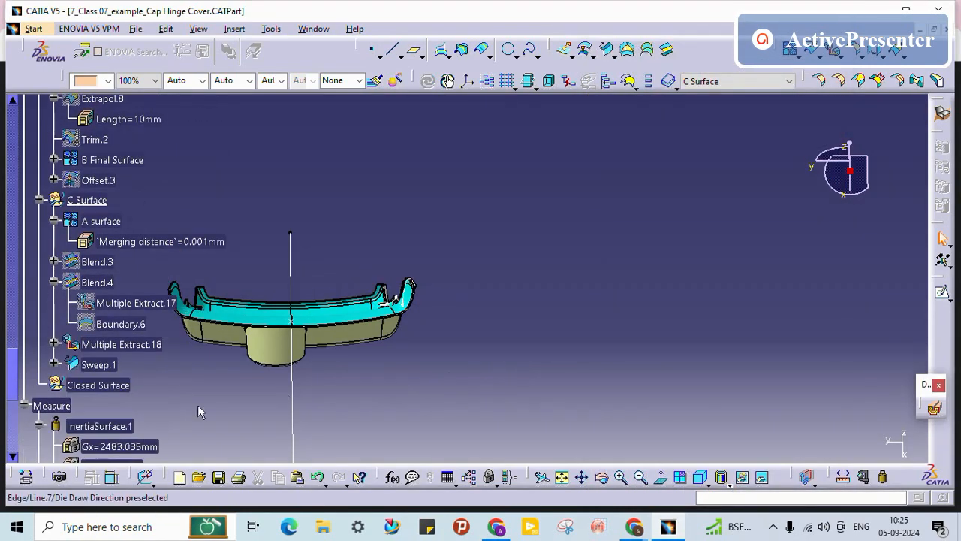
pyautogui.click(98, 365)
pyautogui.click(107, 81)
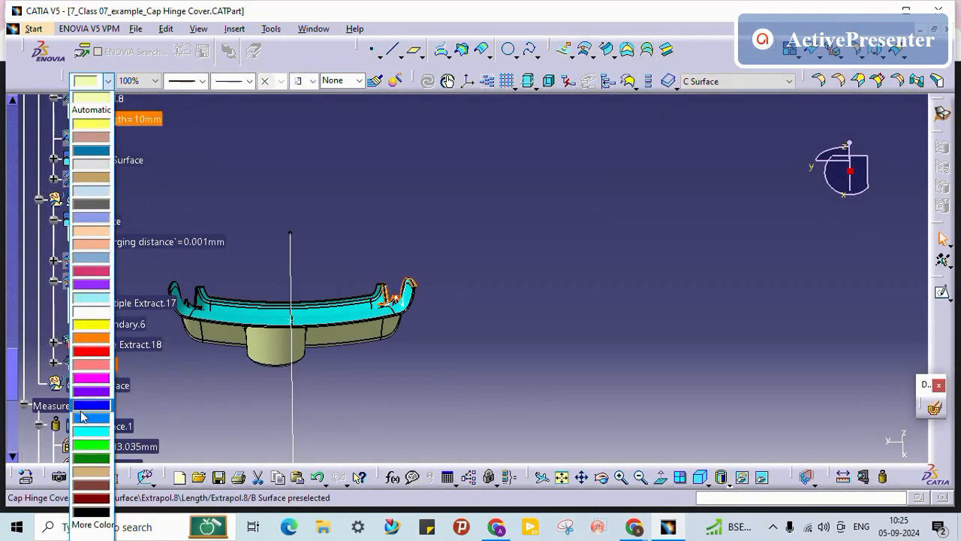
pyautogui.click(90, 434)
pyautogui.click(168, 241)
pyautogui.click(107, 80)
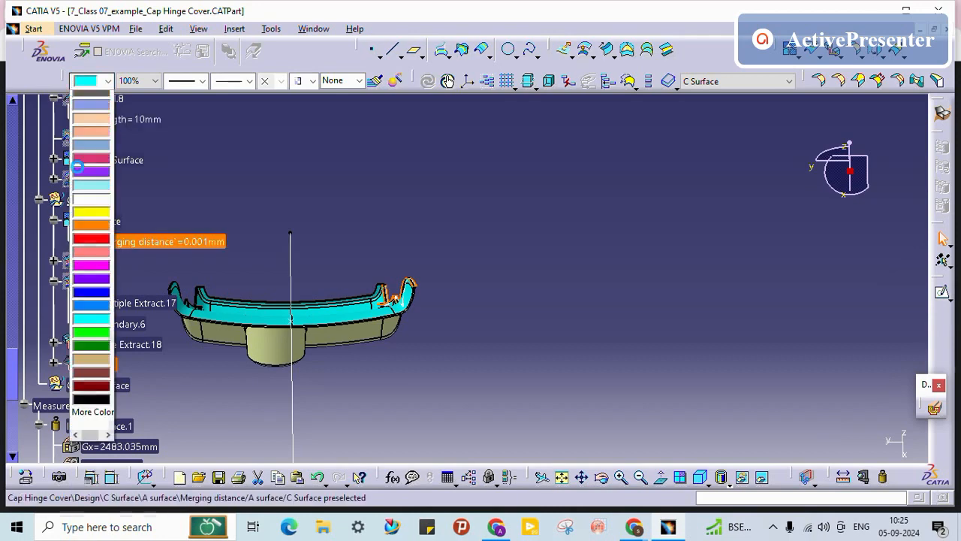
pyautogui.click(99, 343)
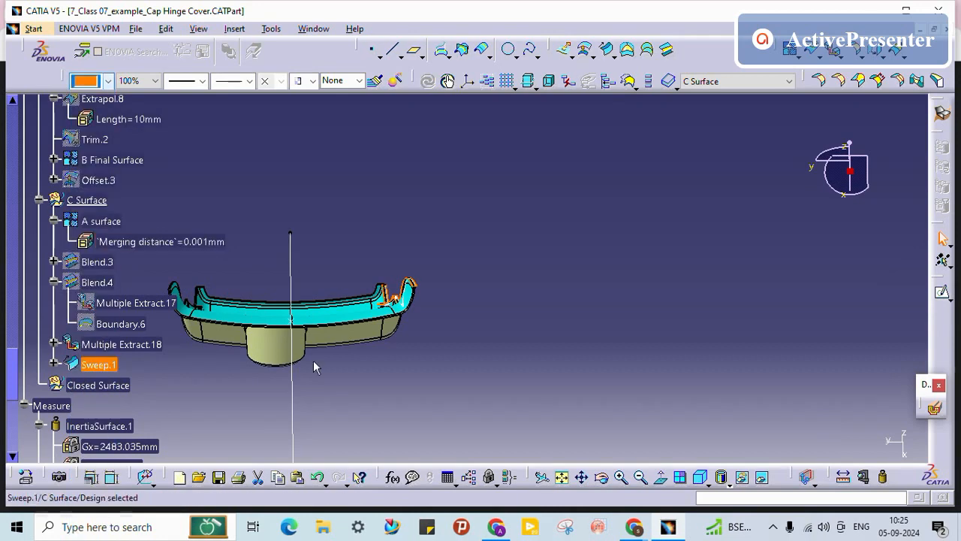
pyautogui.click(410, 370)
pyautogui.moveTo(387, 297); pyautogui.dragTo(401, 245, button='middle')
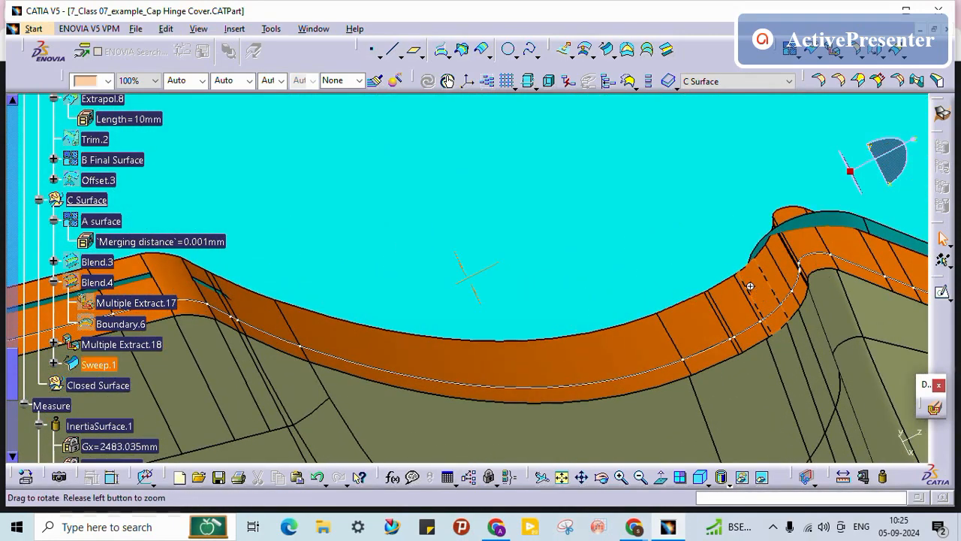
# Step: Edit Sweep.1 so its Length 1 grows from 3mm to 5mm across the hinge notch gap
pyautogui.moveTo(750, 286); pyautogui.dragTo(740, 357, button='middle')
pyautogui.moveTo(901, 338); pyautogui.dragTo(618, 296, button='middle')
pyautogui.moveTo(766, 234); pyautogui.dragTo(635, 281, button='middle')
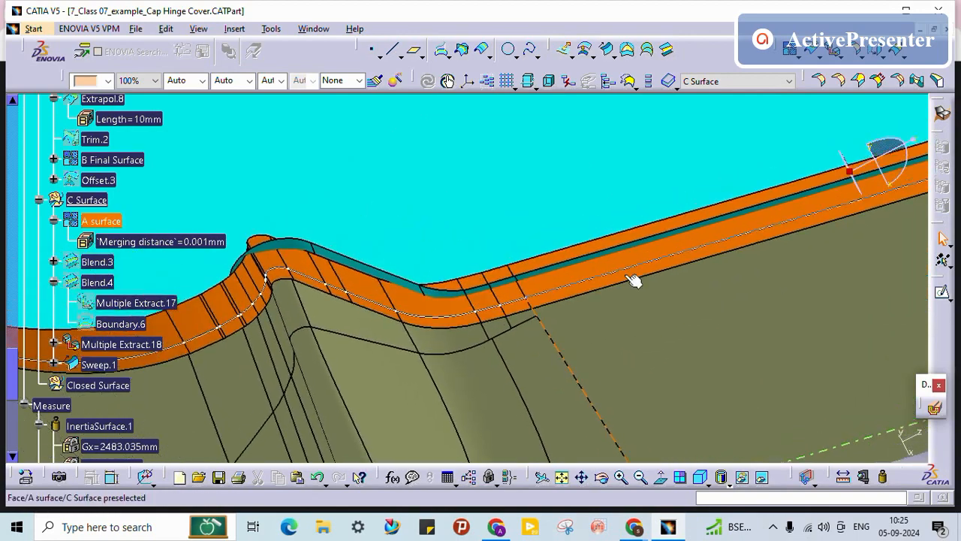
pyautogui.moveTo(678, 215); pyautogui.dragTo(589, 305, button='middle')
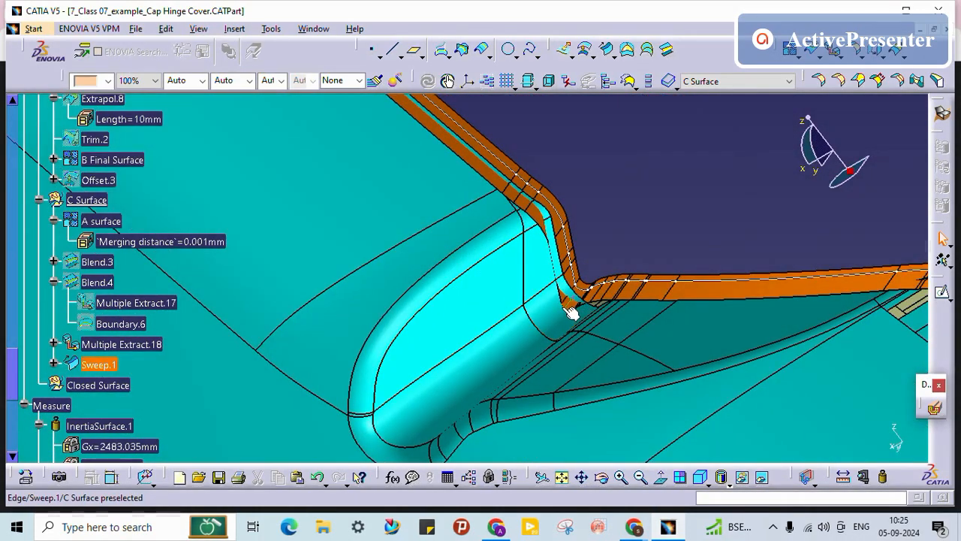
pyautogui.moveTo(554, 302); pyautogui.dragTo(489, 216, button='middle')
pyautogui.moveTo(629, 317); pyautogui.dragTo(570, 277, button='middle')
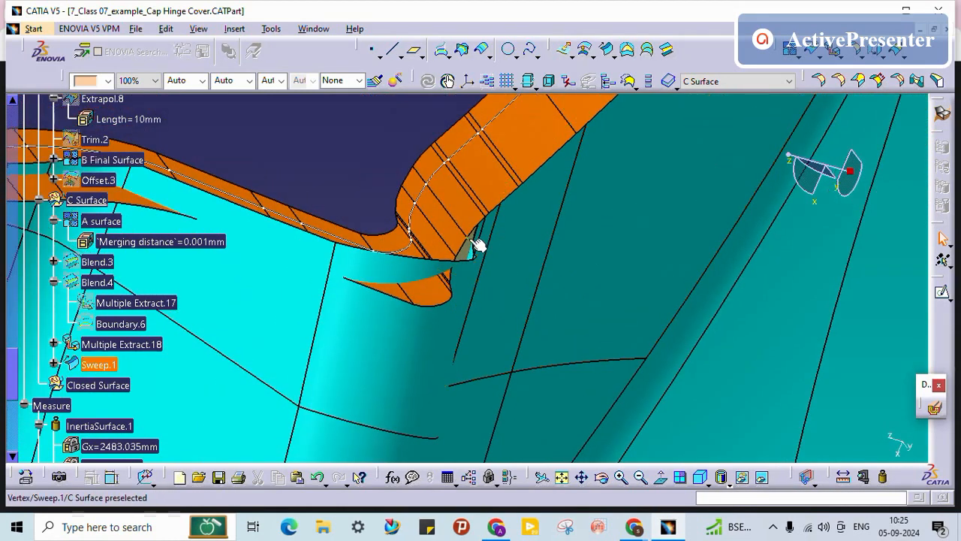
pyautogui.click(86, 364)
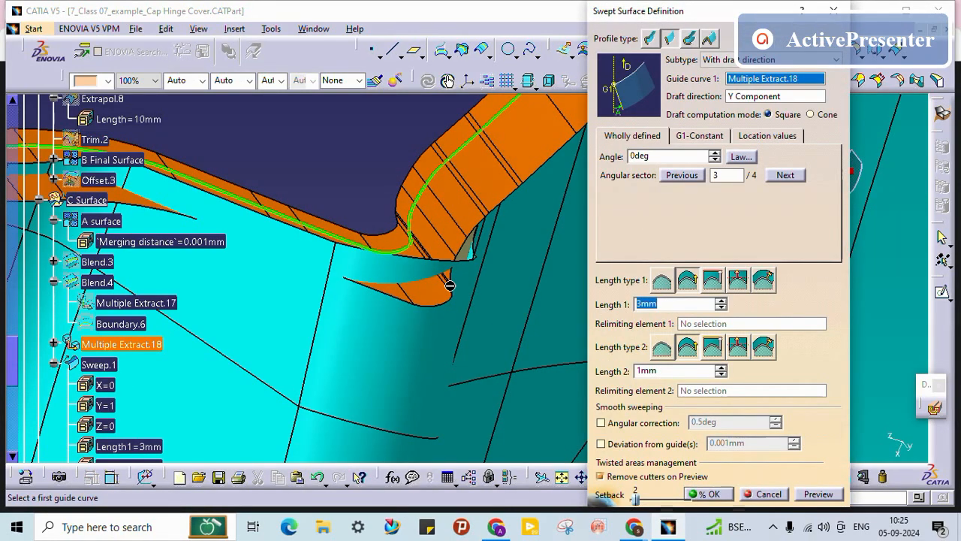
pyautogui.press('Return')
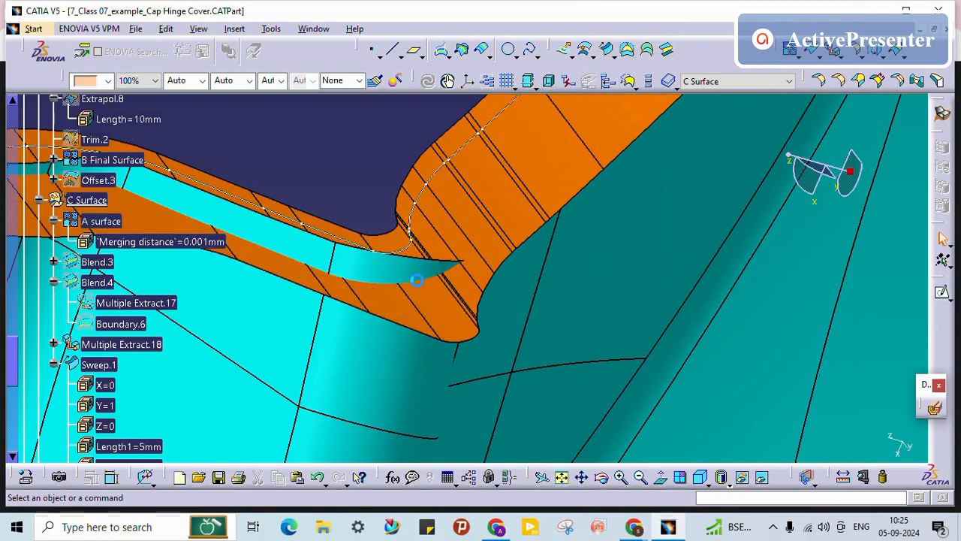
pyautogui.moveTo(365, 199); pyautogui.dragTo(528, 301, button='middle')
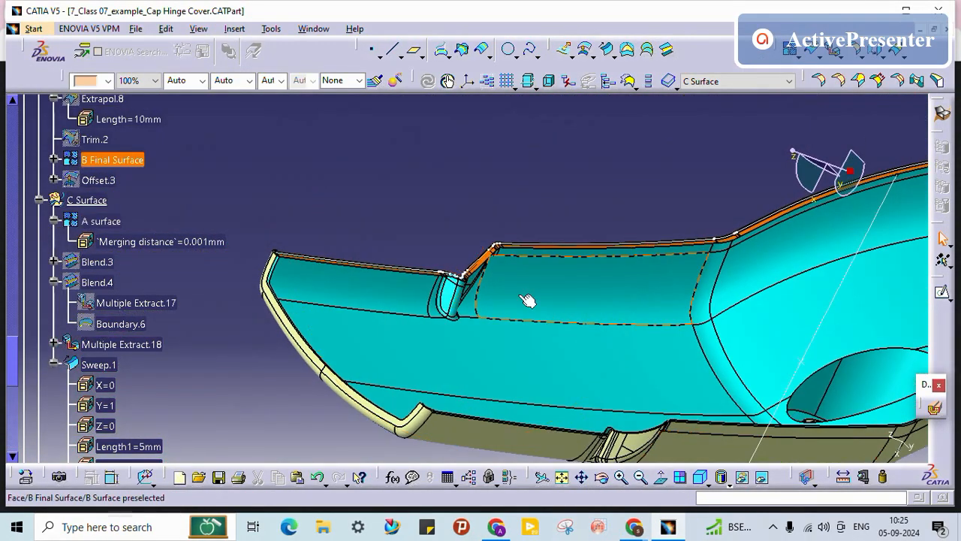
# Step: Inspect the orange flange near the notch and hide the A surface
pyautogui.moveTo(443, 263); pyautogui.dragTo(593, 289, button='middle')
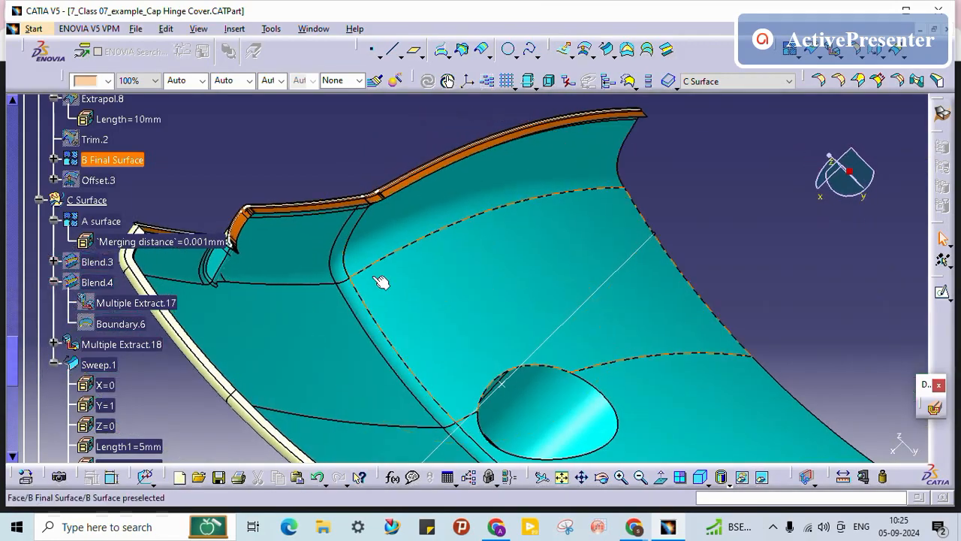
pyautogui.moveTo(319, 251); pyautogui.dragTo(533, 318, button='middle')
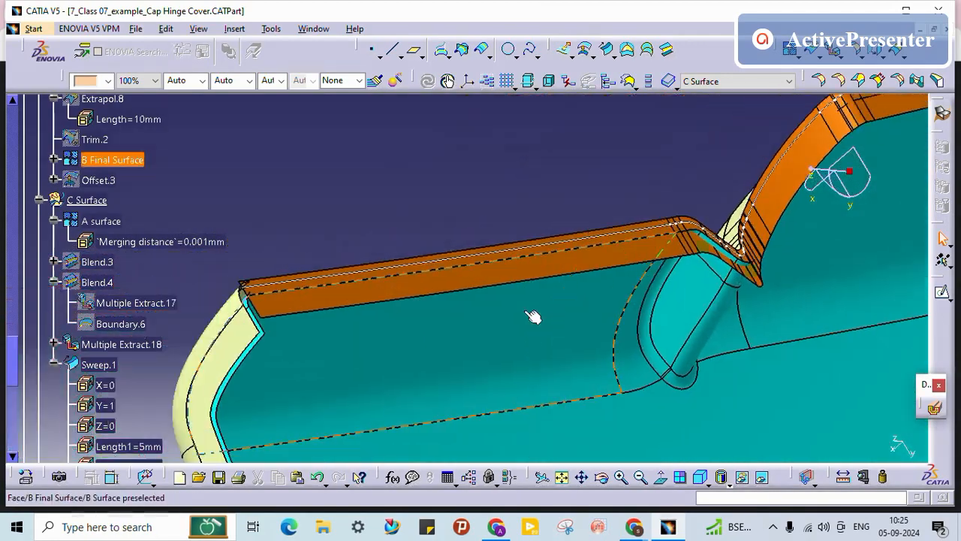
pyautogui.moveTo(289, 313); pyautogui.dragTo(464, 359, button='middle')
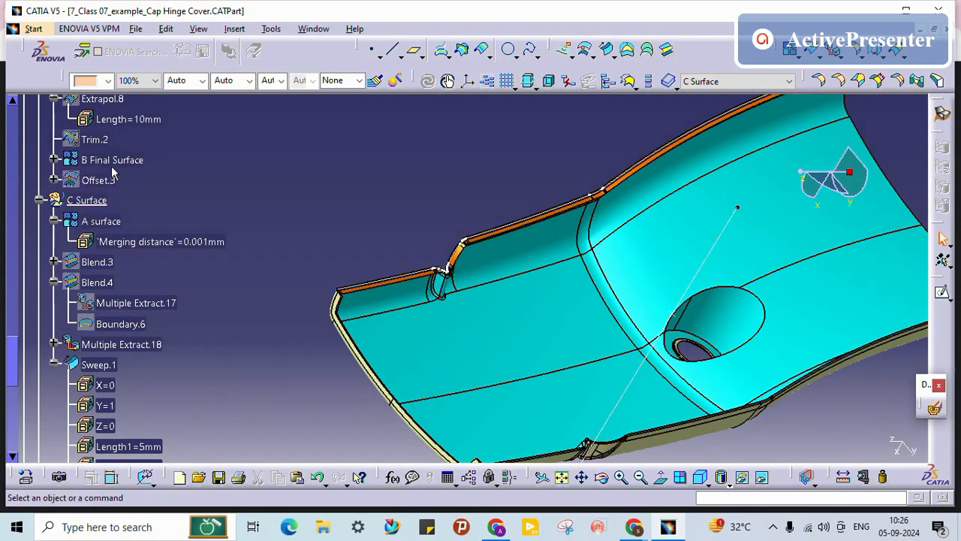
pyautogui.moveTo(568, 281); pyautogui.dragTo(473, 195, button='middle')
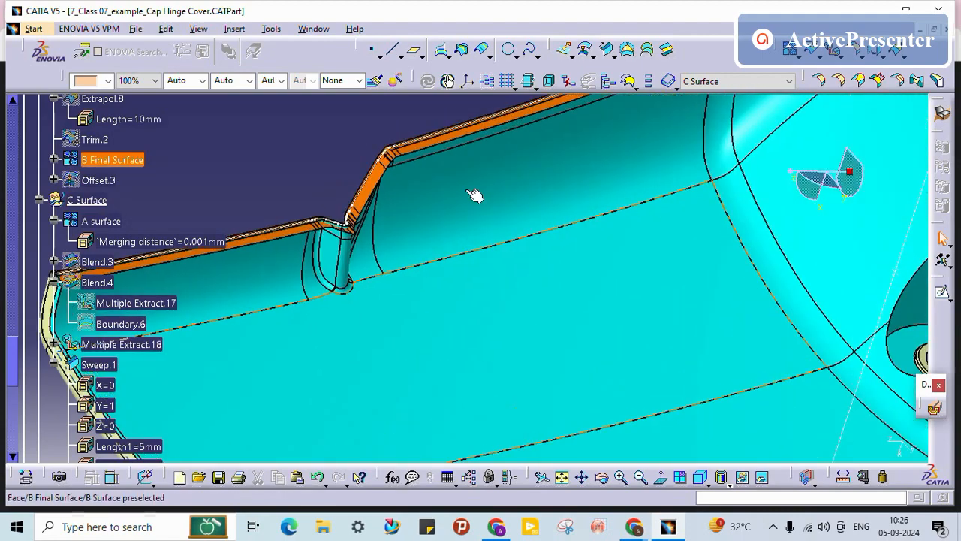
pyautogui.moveTo(367, 214); pyautogui.dragTo(435, 285, button='middle')
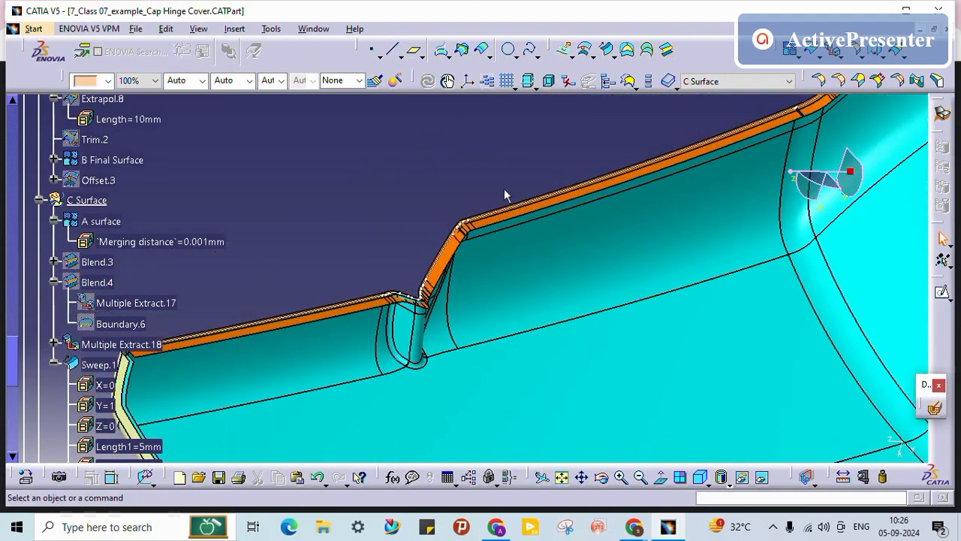
pyautogui.rightClick(86, 220)
pyautogui.click(98, 265)
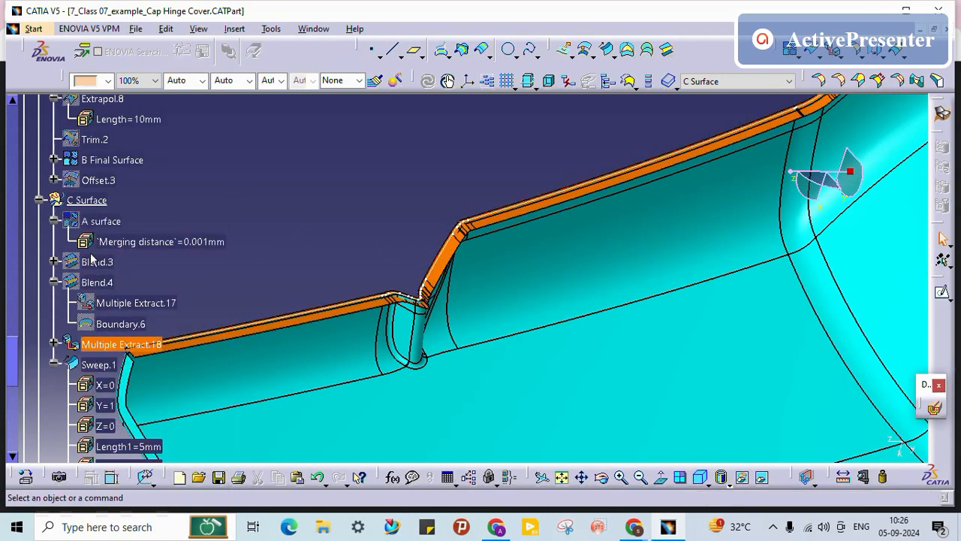
# Step: Hide the C Surface set and select B Final Surface
pyautogui.rightClick(87, 202)
pyautogui.click(122, 249)
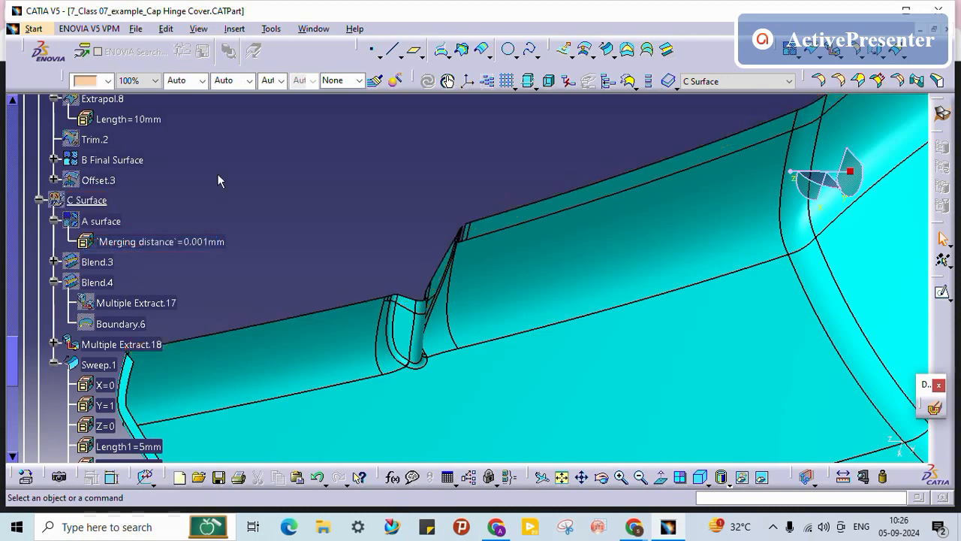
pyautogui.rightClick(127, 158)
pyautogui.click(104, 162)
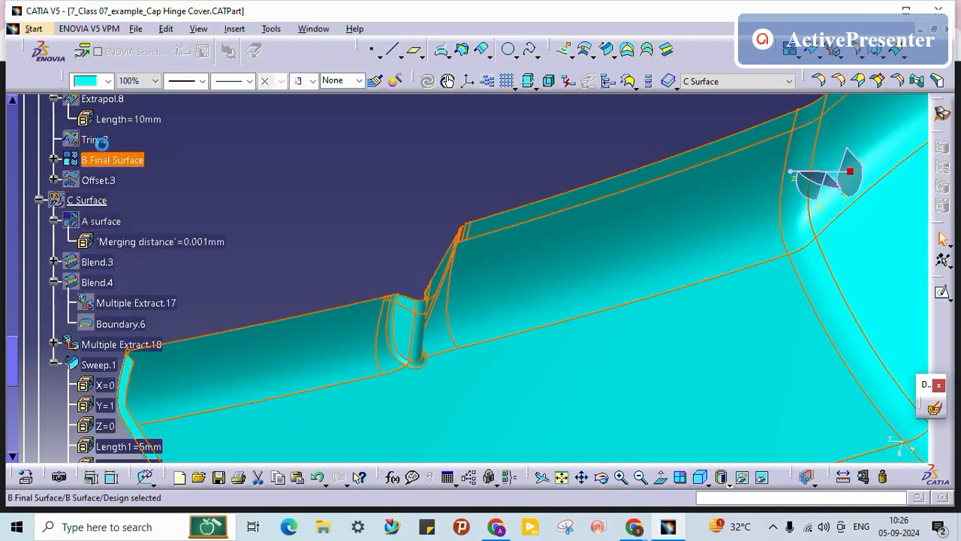
pyautogui.scroll(1, 105, 162)
# Step: Check B Final Surface's Parents/Children graph to find its parent Trim.2
pyautogui.rightClick(114, 198)
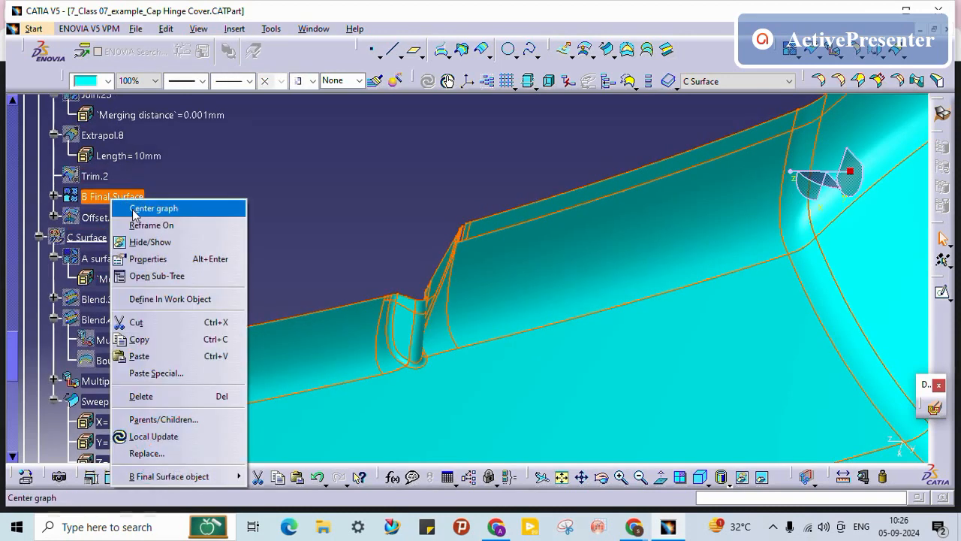
pyautogui.click(165, 419)
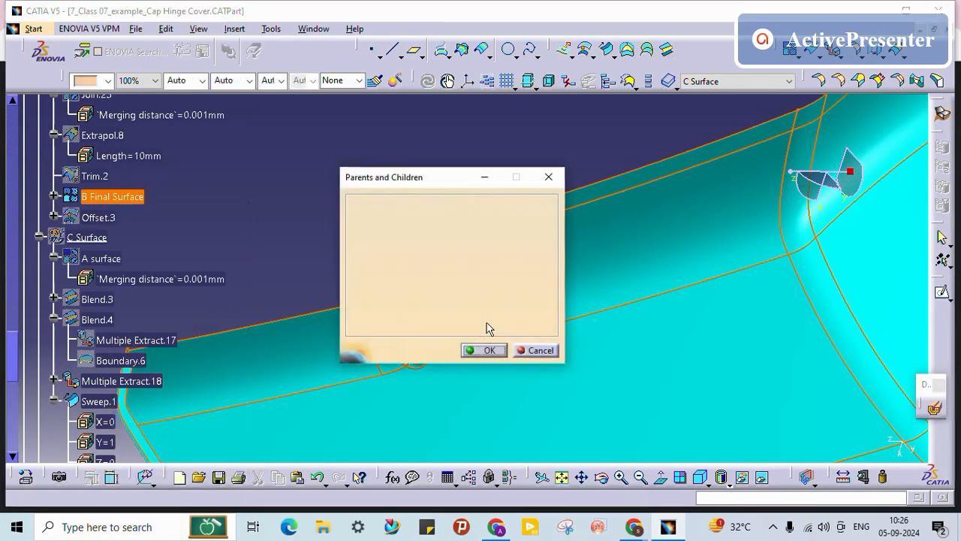
pyautogui.rightClick(383, 267)
pyautogui.click(399, 272)
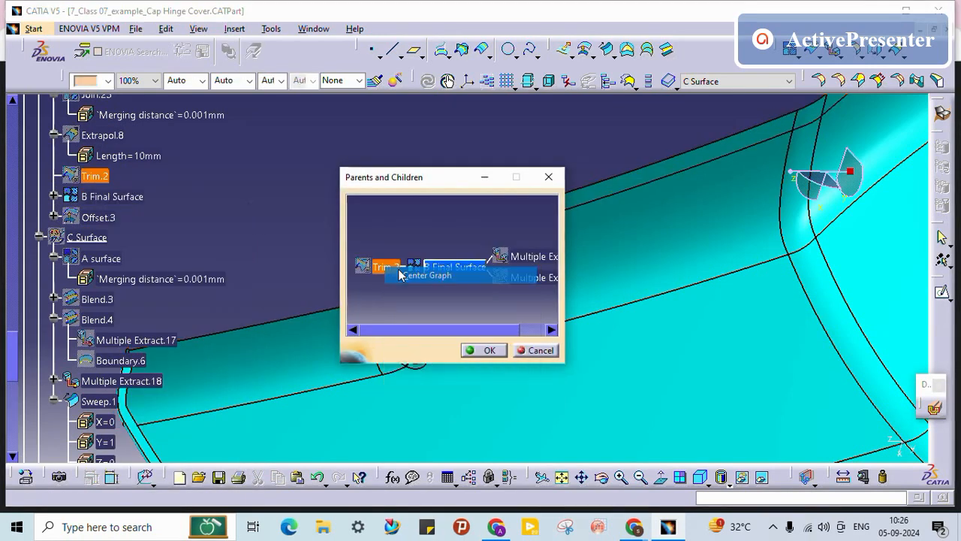
pyautogui.click(480, 351)
# Step: Hide B Final Surface and show Trim.2 instead
pyautogui.click(113, 301)
pyautogui.rightClick(112, 300)
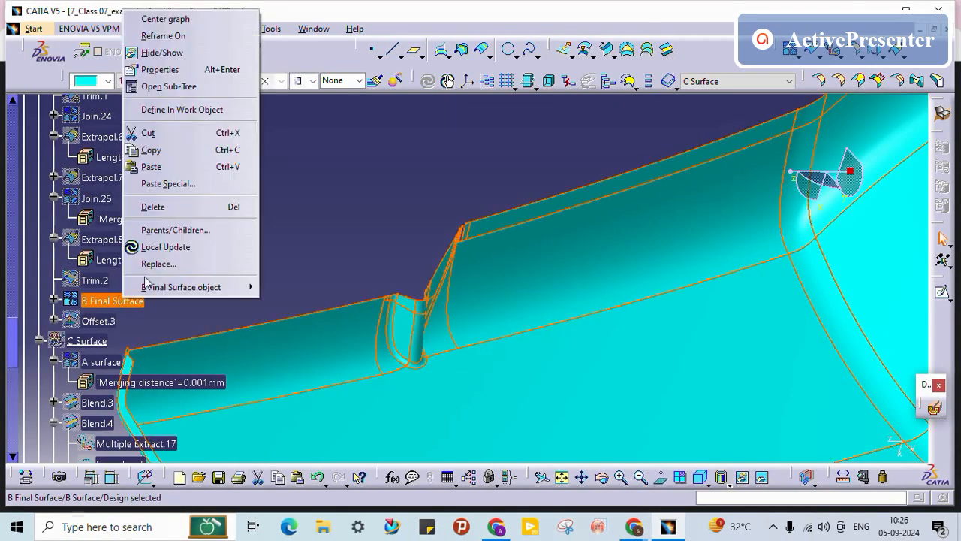
pyautogui.click(160, 49)
pyautogui.rightClick(97, 278)
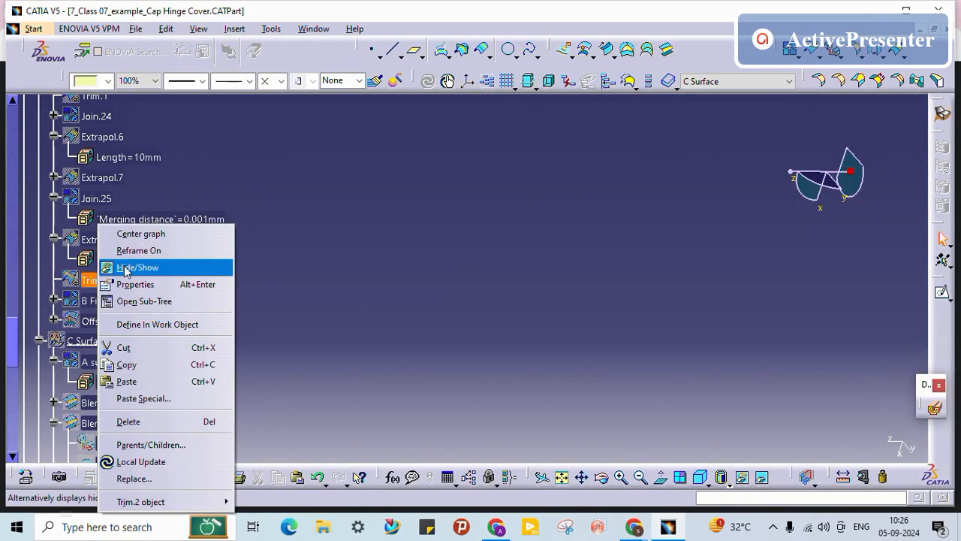
pyautogui.click(143, 266)
# Step: Inspect the slot edges and top corner in Trim.2, then launch the Blend command
pyautogui.moveTo(529, 316); pyautogui.dragTo(568, 69, button='middle')
pyautogui.moveTo(658, 250); pyautogui.dragTo(468, 259, button='middle')
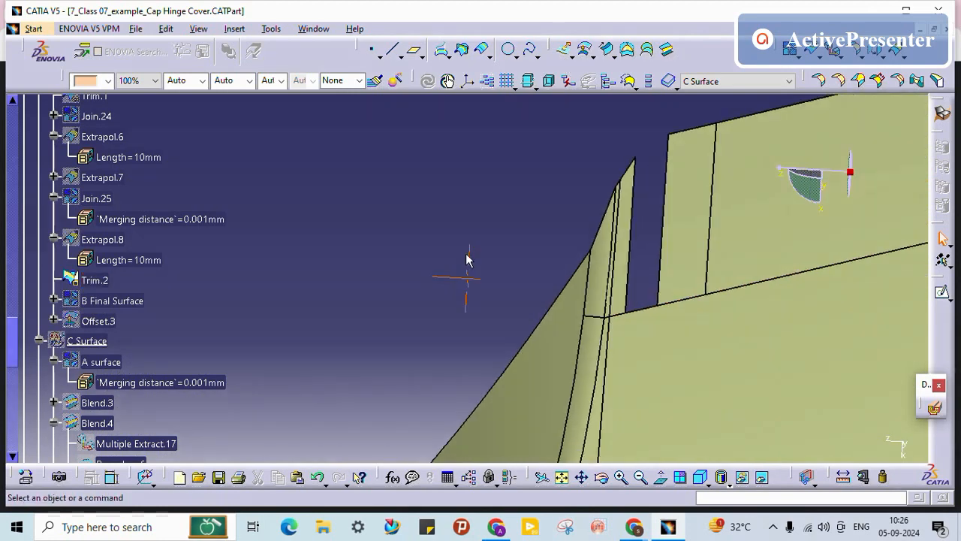
pyautogui.moveTo(646, 275); pyautogui.dragTo(591, 294, button='middle')
pyautogui.click(565, 312)
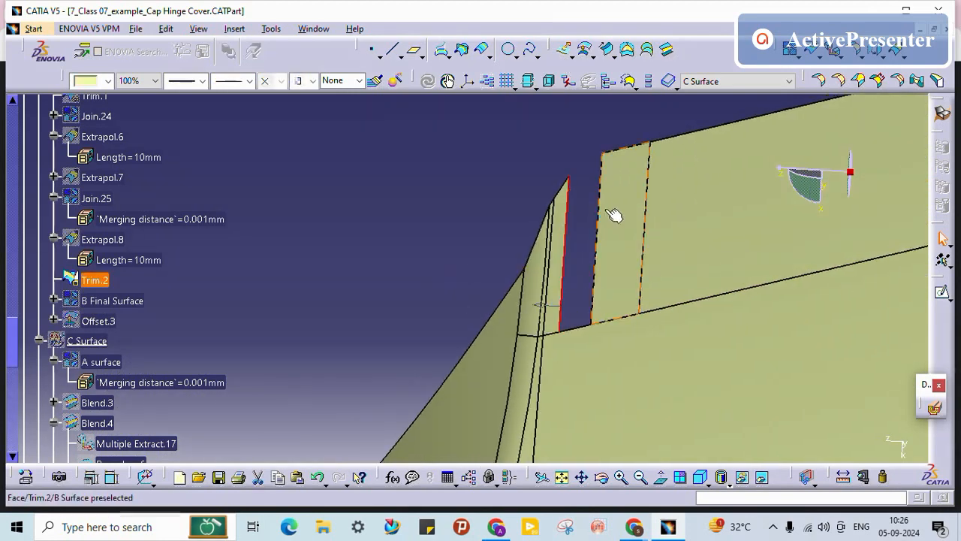
pyautogui.click(599, 197)
pyautogui.click(518, 135)
pyautogui.moveTo(586, 190); pyautogui.dragTo(430, 348, button='middle')
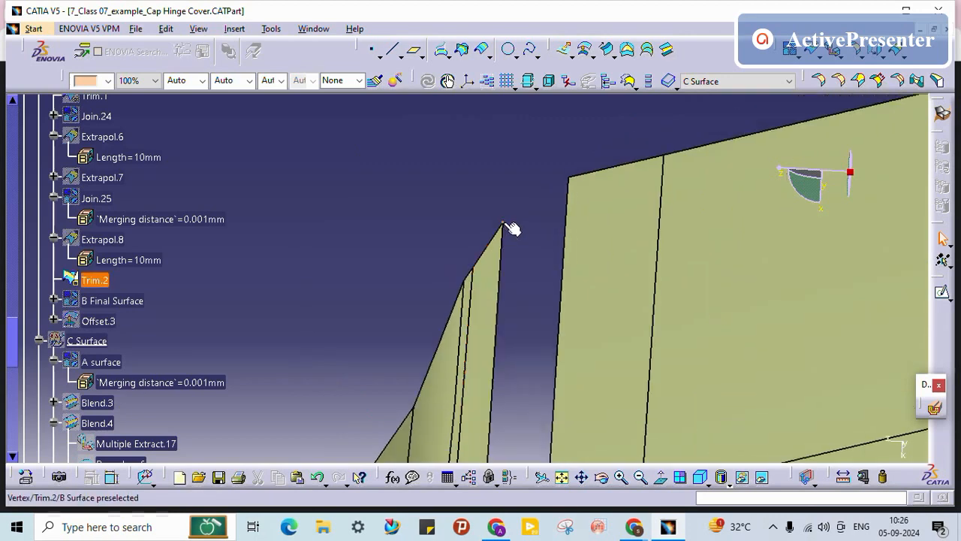
pyautogui.click(504, 225)
pyautogui.click(498, 180)
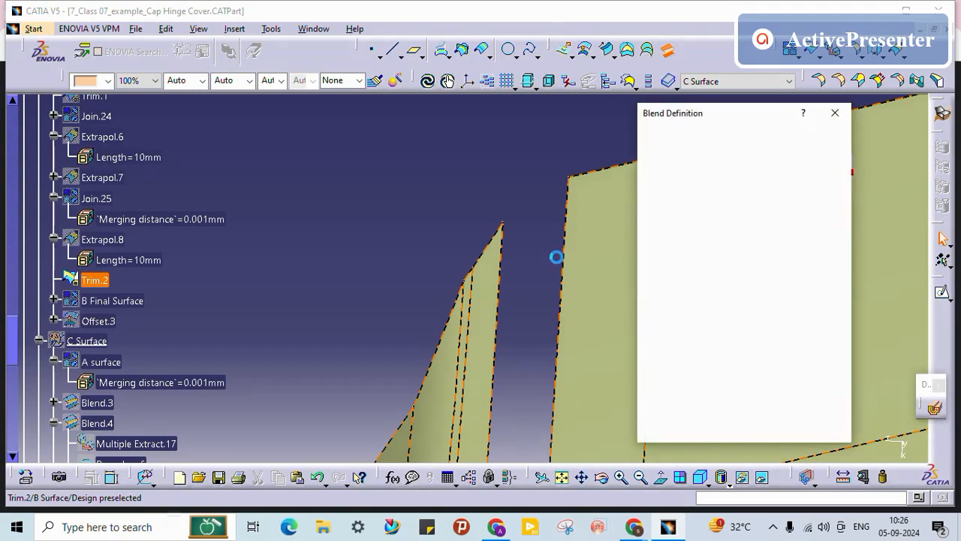
# Step: Blend Edge.43 to Edge.44 across the slot, both supported on Trim.2 with tangency
pyautogui.click(563, 252)
pyautogui.keyDown('ctrl'); pyautogui.moveTo(520, 243); pyautogui.dragTo(516, 282, button='middle'); pyautogui.keyUp('ctrl')
pyautogui.click(730, 158)
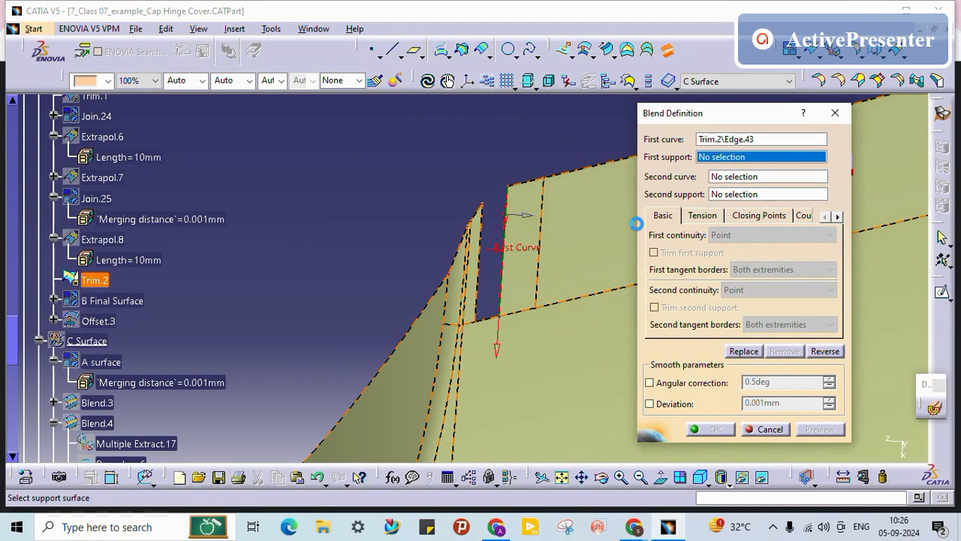
pyautogui.click(530, 293)
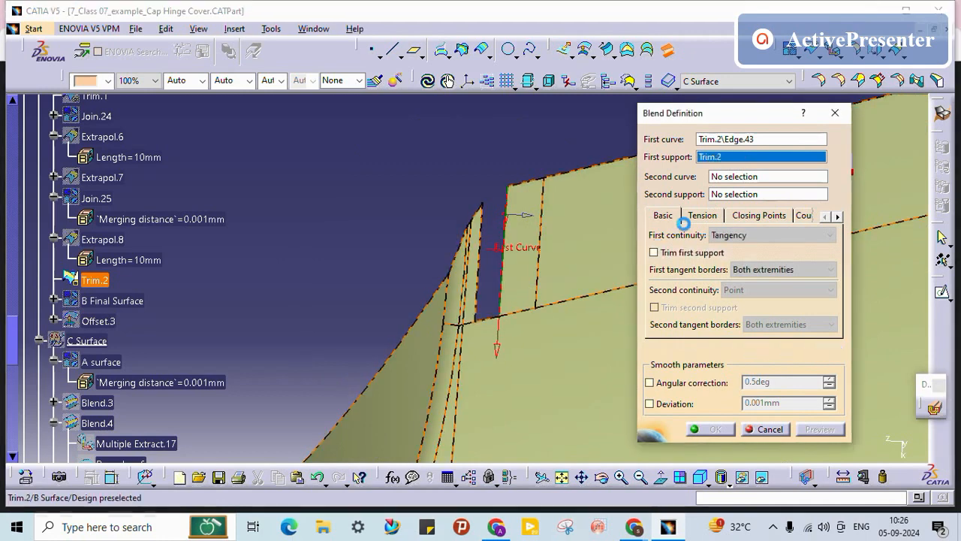
pyautogui.click(739, 178)
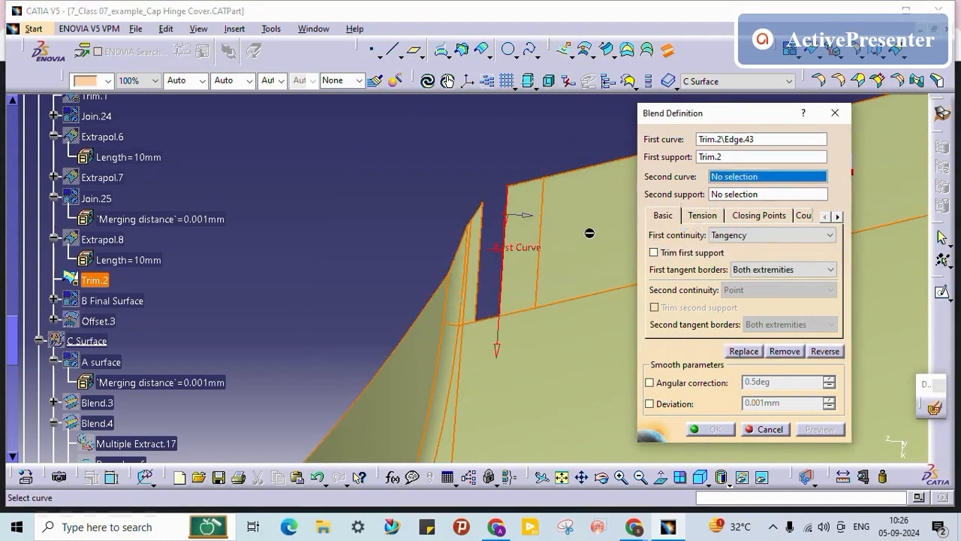
pyautogui.click(475, 282)
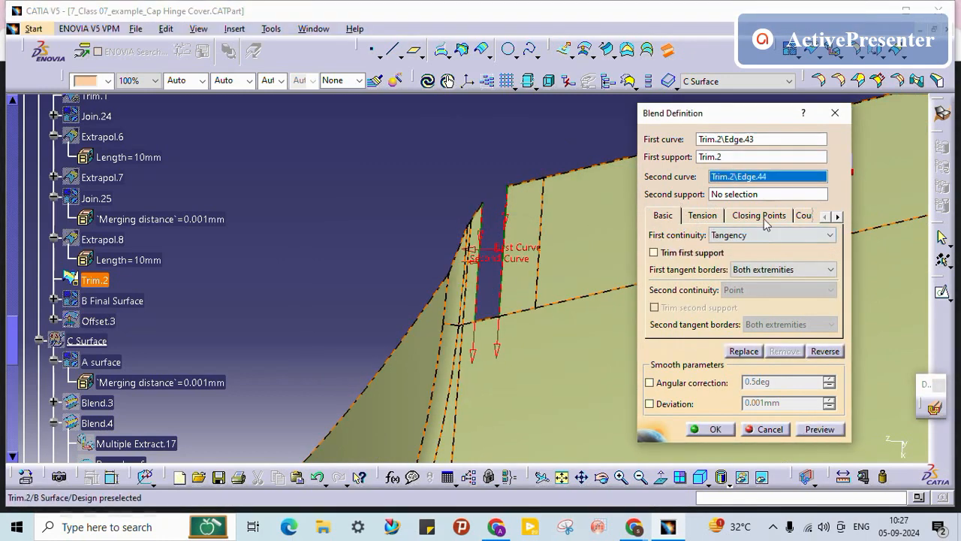
pyautogui.click(478, 288)
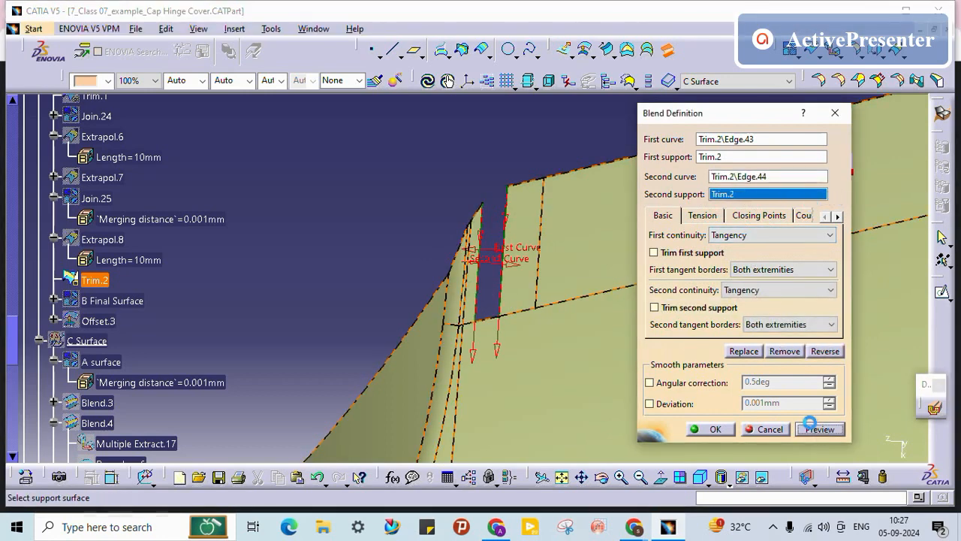
pyautogui.click(714, 430)
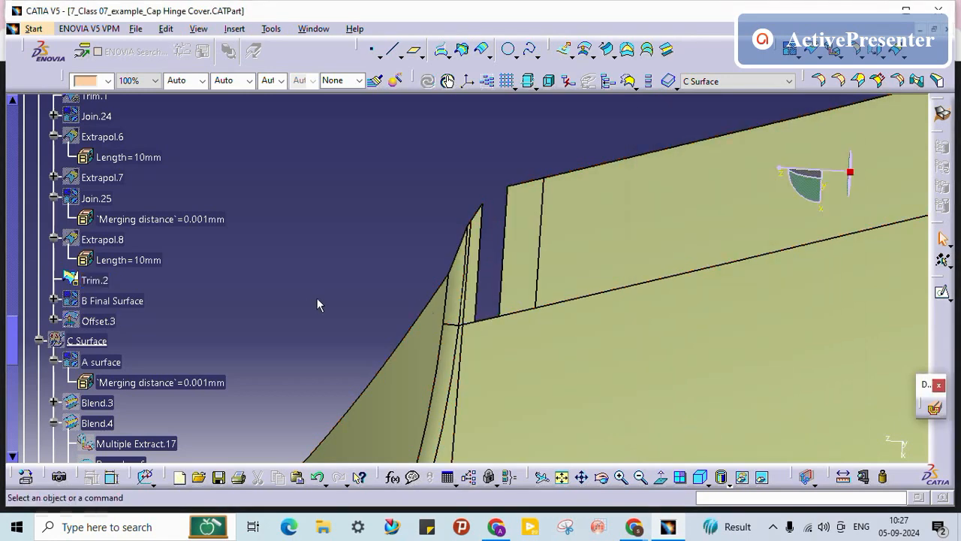
# Step: Move Blend.5 after Trim.2 as Blend.6 by defining Trim.2 as work object and pasting
pyautogui.scroll(-5, 346, 296)
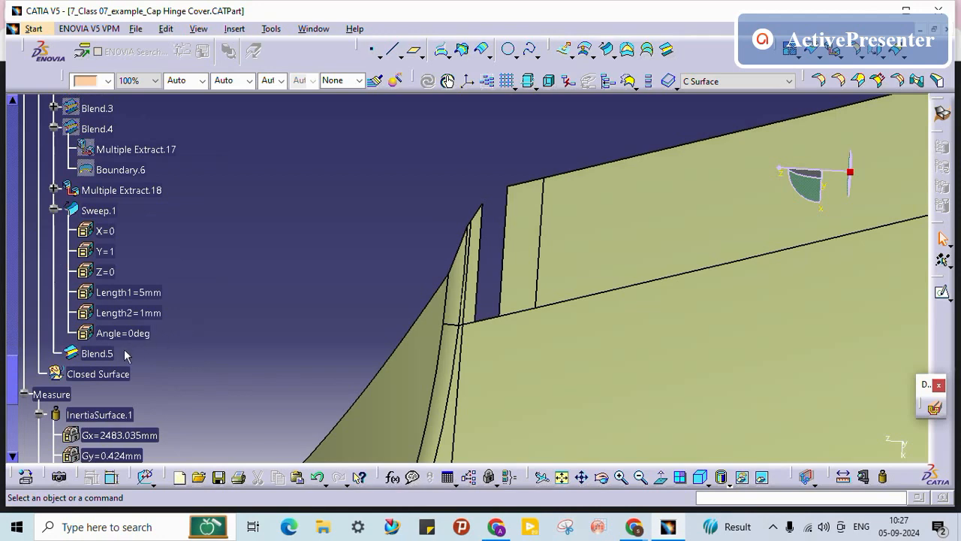
pyautogui.click(103, 353)
pyautogui.click(215, 311)
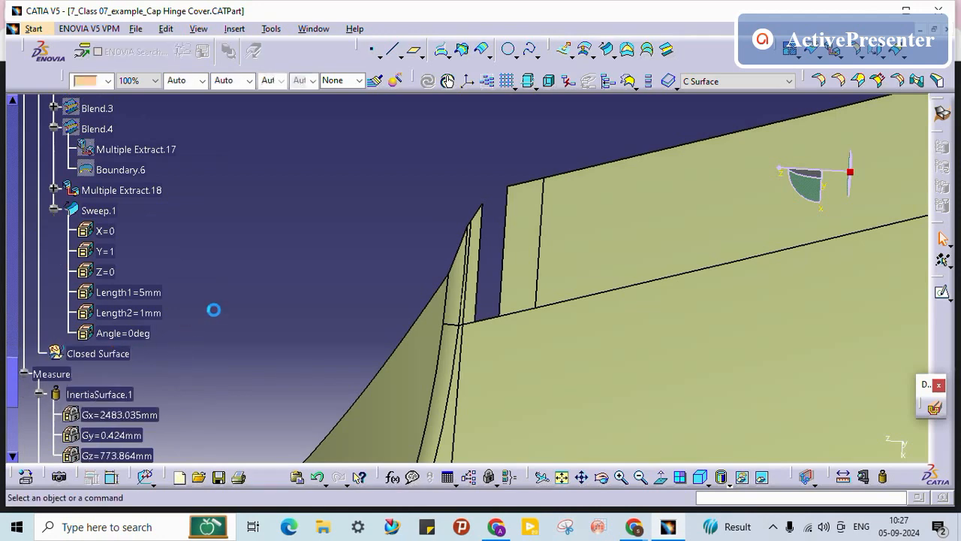
pyautogui.scroll(4, 205, 313)
pyautogui.rightClick(96, 206)
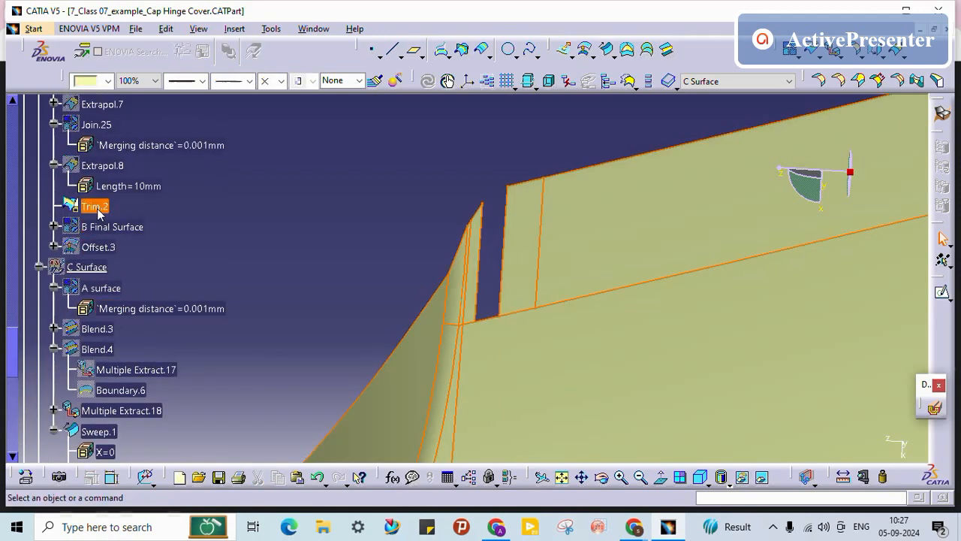
pyautogui.click(143, 309)
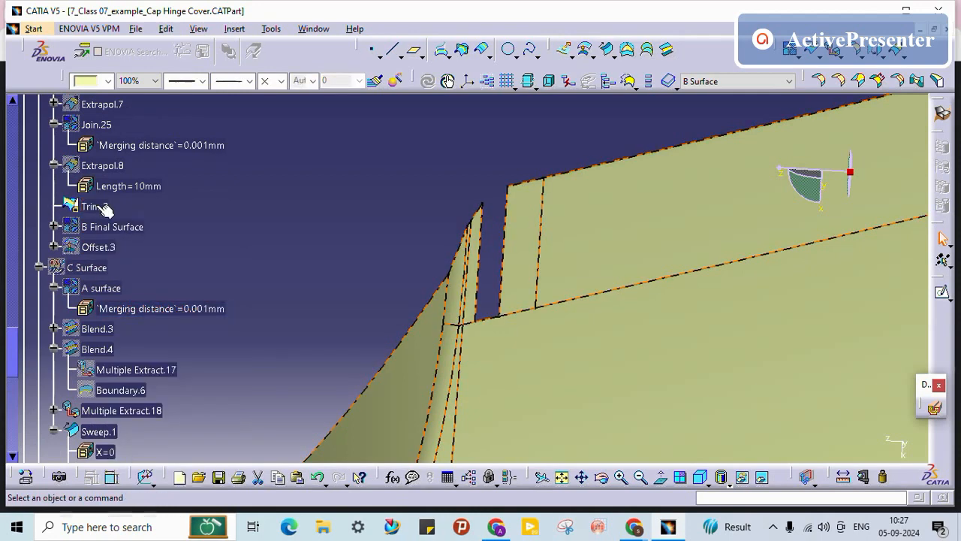
pyautogui.rightClick(97, 205)
pyautogui.click(126, 363)
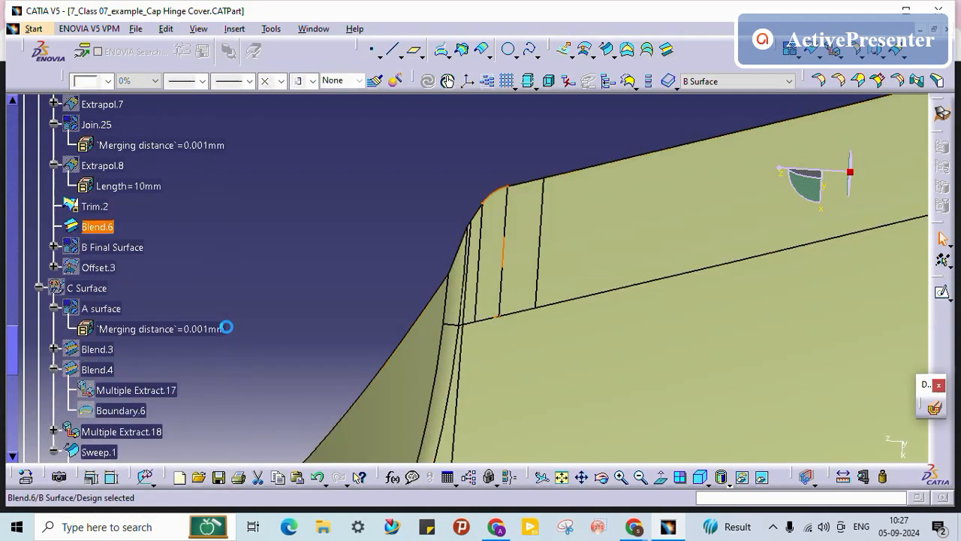
# Step: Join Trim.2 and Blend.6 into Join.29
pyautogui.moveTo(406, 274); pyautogui.dragTo(445, 168, button='middle')
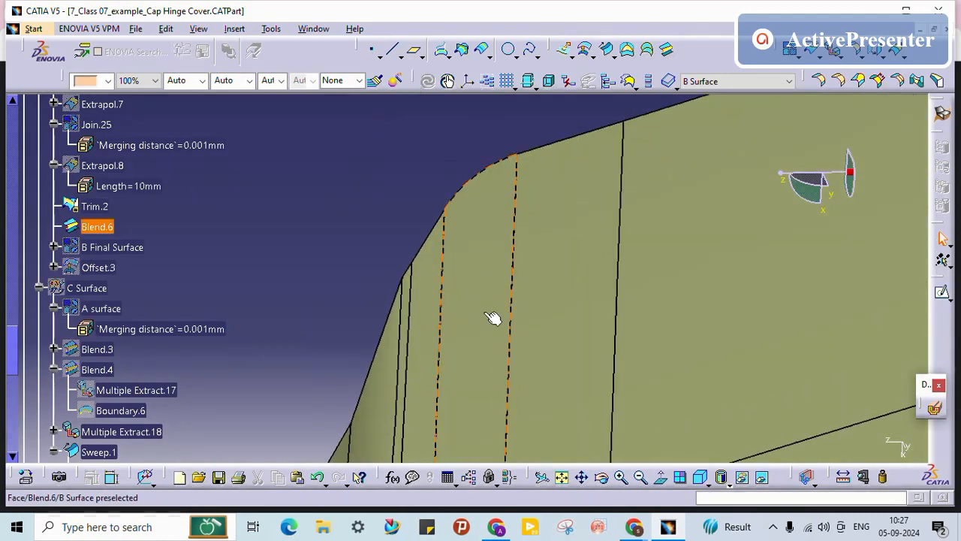
pyautogui.moveTo(493, 318); pyautogui.dragTo(428, 417, button='middle')
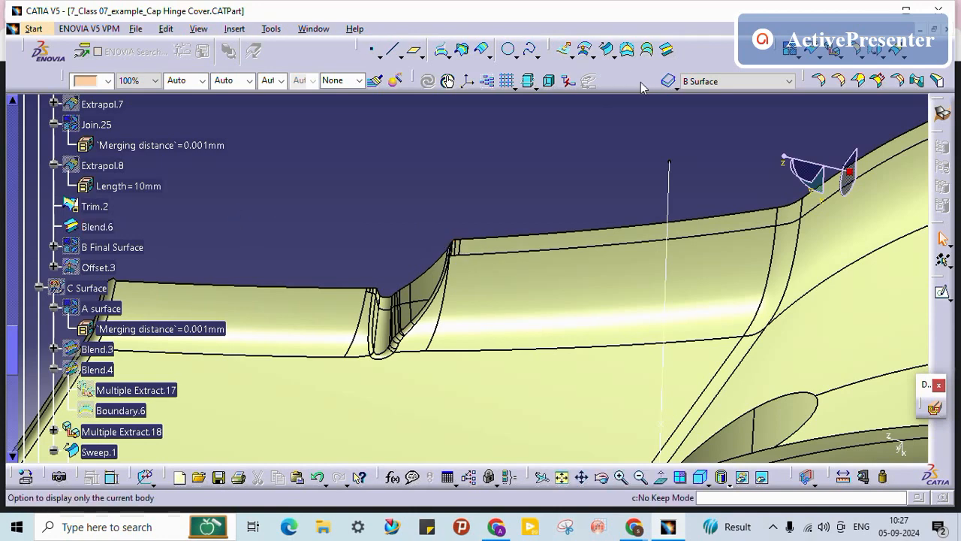
pyautogui.click(93, 206)
pyautogui.click(97, 227)
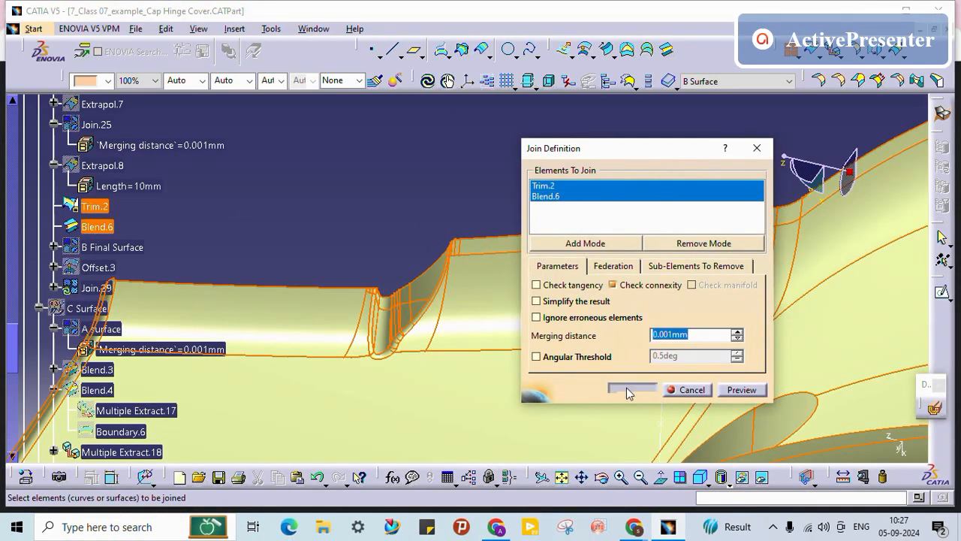
pyautogui.click(631, 390)
pyautogui.moveTo(346, 217); pyautogui.dragTo(593, 311, button='middle')
pyautogui.moveTo(269, 209); pyautogui.dragTo(413, 219, button='middle')
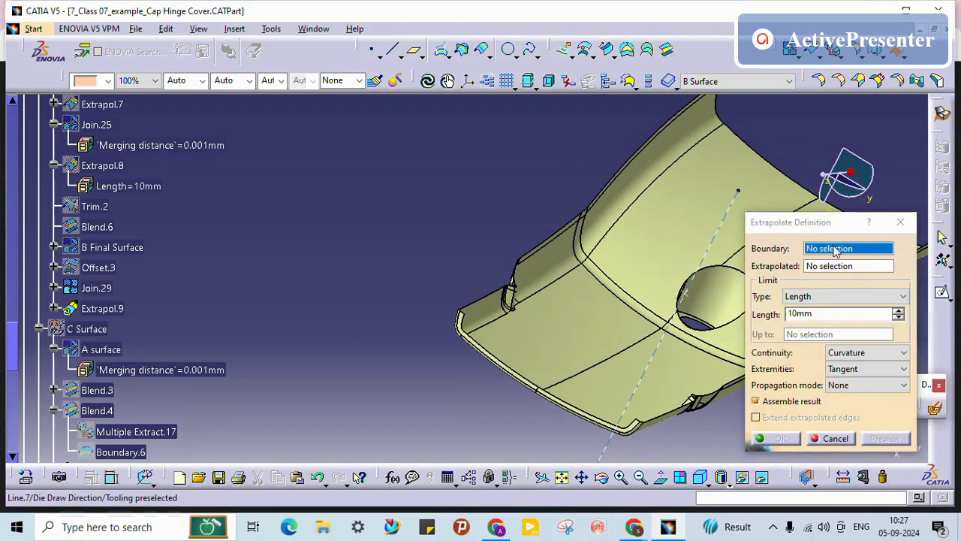
# Step: Start a new boundary on Join.29's long flange edge for the extrapolation
pyautogui.rightClick(835, 250)
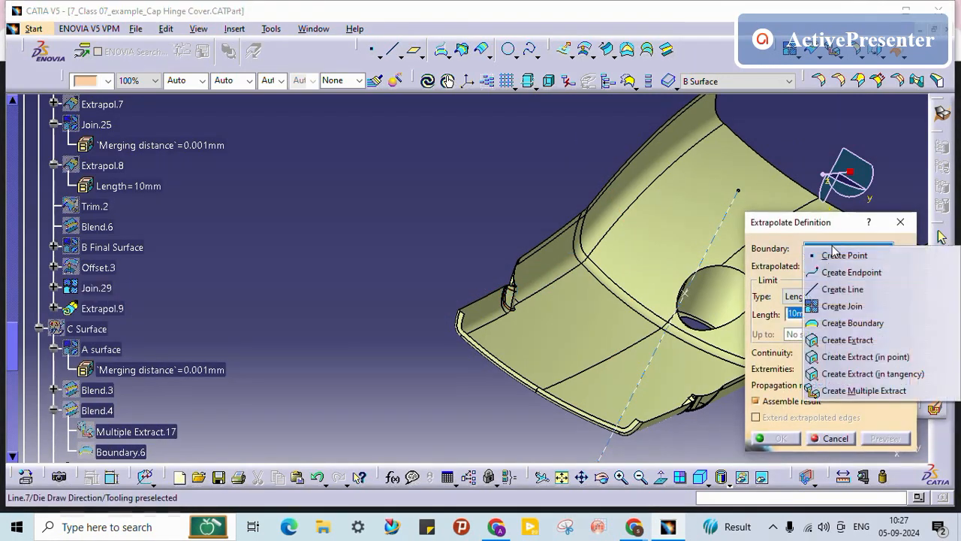
pyautogui.click(841, 325)
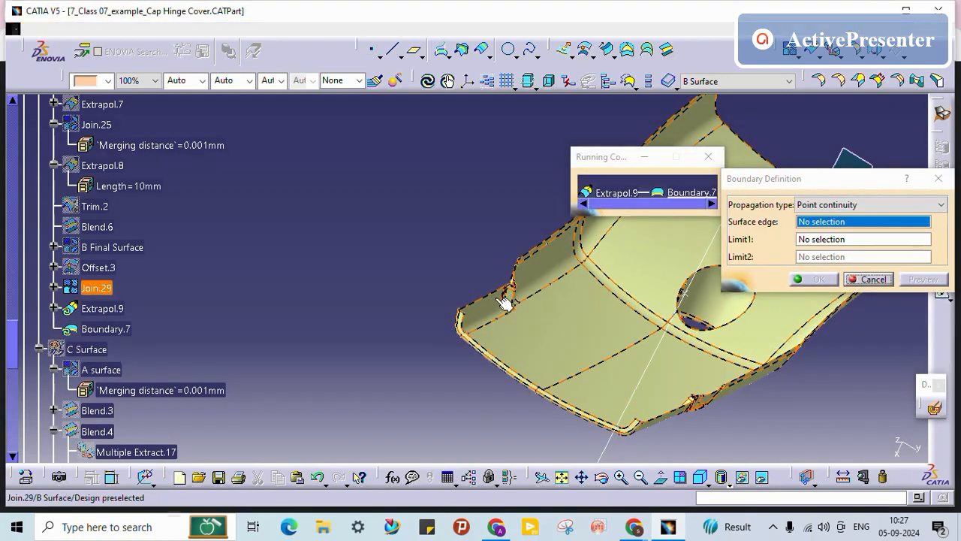
pyautogui.moveTo(500, 298); pyautogui.dragTo(469, 323, button='middle')
pyautogui.click(461, 341)
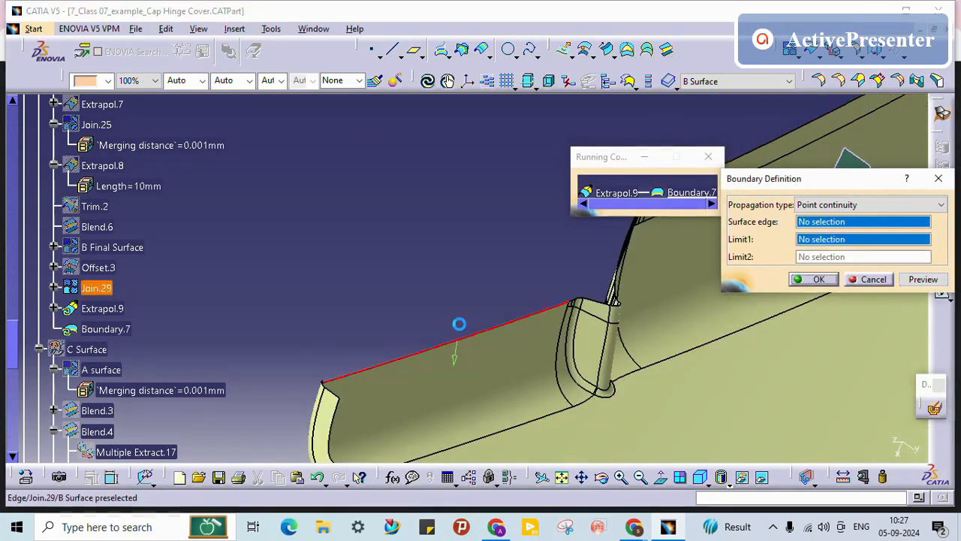
# Step: Limit the boundary between Vertex.4 and Vertex.5, flip it to the top portion, and confirm
pyautogui.moveTo(330, 394); pyautogui.dragTo(426, 310, button='middle')
pyautogui.moveTo(236, 237); pyautogui.dragTo(366, 266, button='middle')
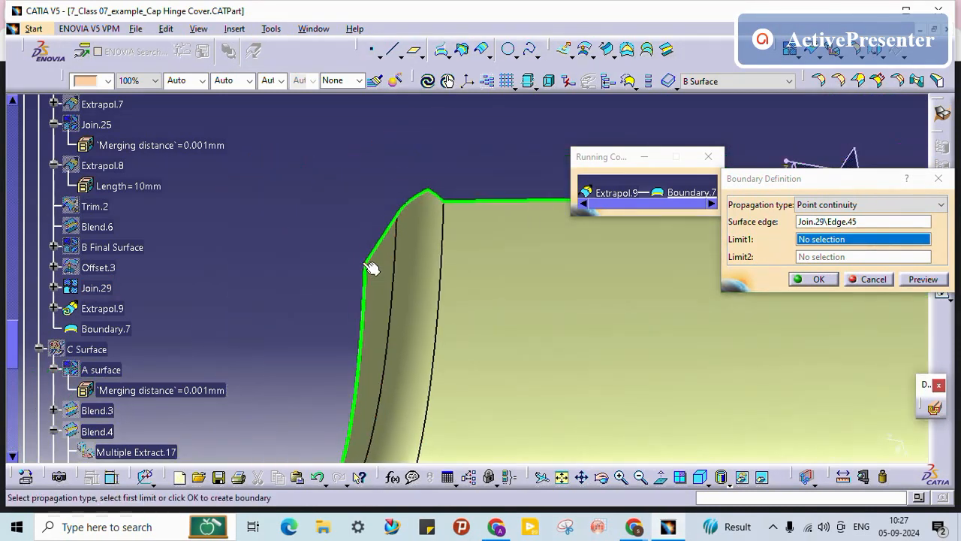
pyautogui.click(365, 264)
pyautogui.moveTo(338, 187); pyautogui.dragTo(505, 273, button='middle')
pyautogui.click(506, 273)
pyautogui.moveTo(506, 193); pyautogui.dragTo(517, 333, button='middle')
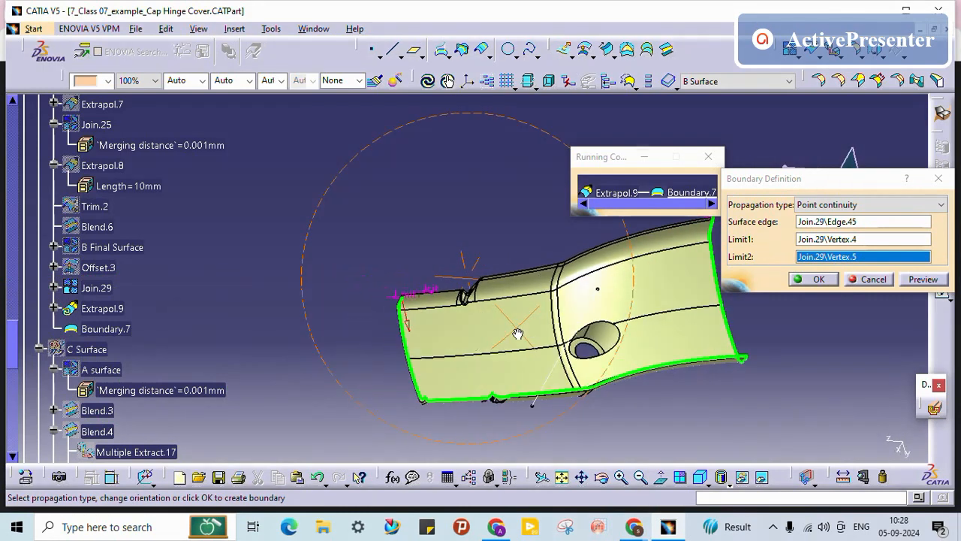
pyautogui.click(407, 326)
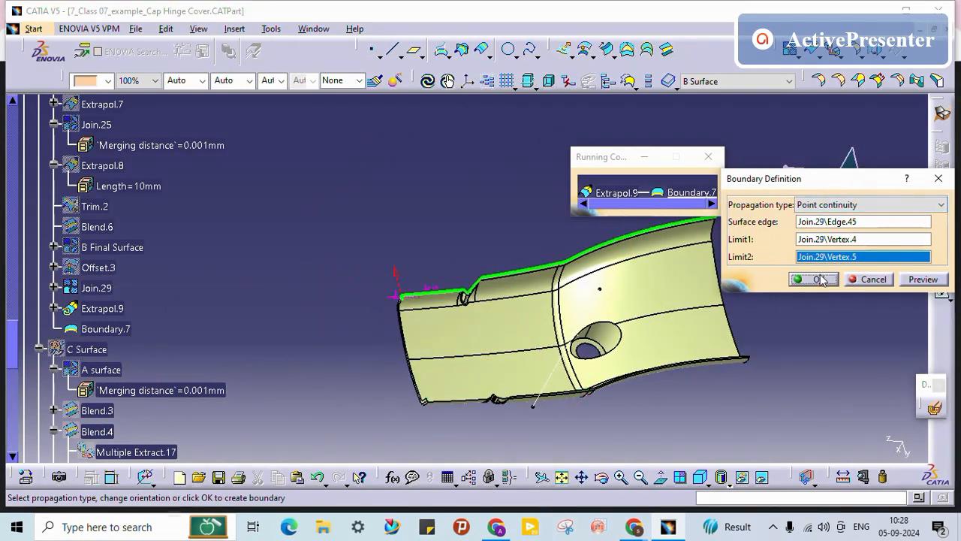
pyautogui.click(820, 279)
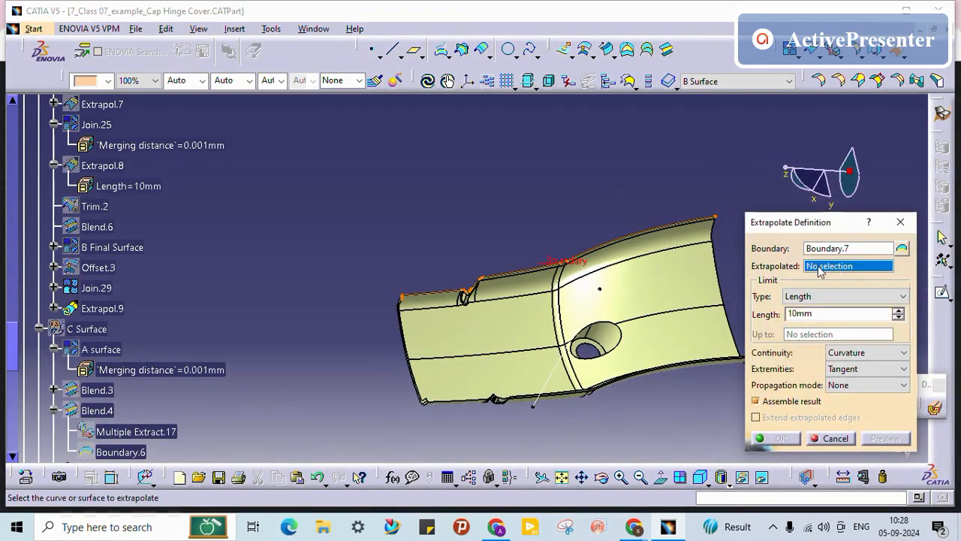
# Step: Extrapolate Join.29 from Boundary.7, cutting the length to 1mm after an extrapolation error
pyautogui.click(659, 273)
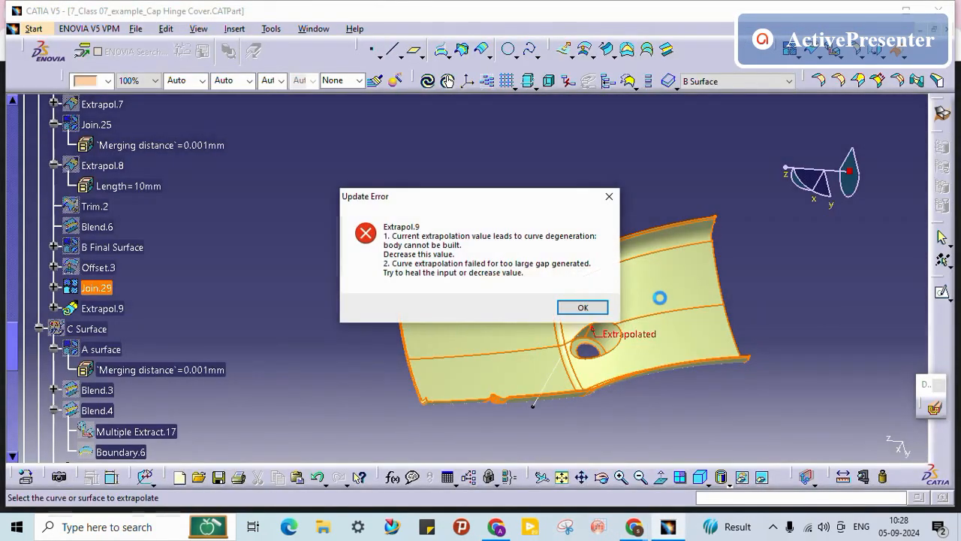
pyautogui.click(583, 308)
pyautogui.moveTo(479, 307); pyautogui.dragTo(427, 302, button='middle')
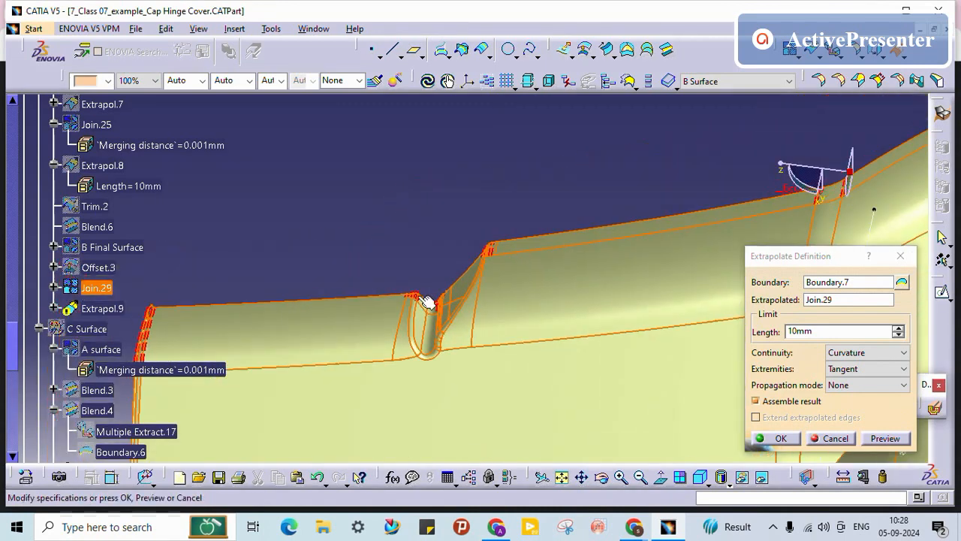
pyautogui.doubleClick(823, 332)
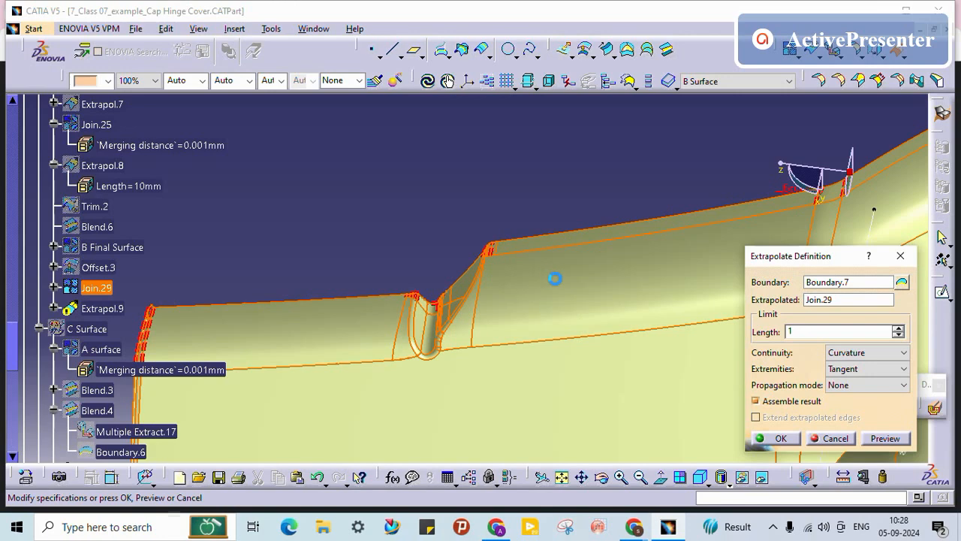
pyautogui.write('1')
pyautogui.press('Return')
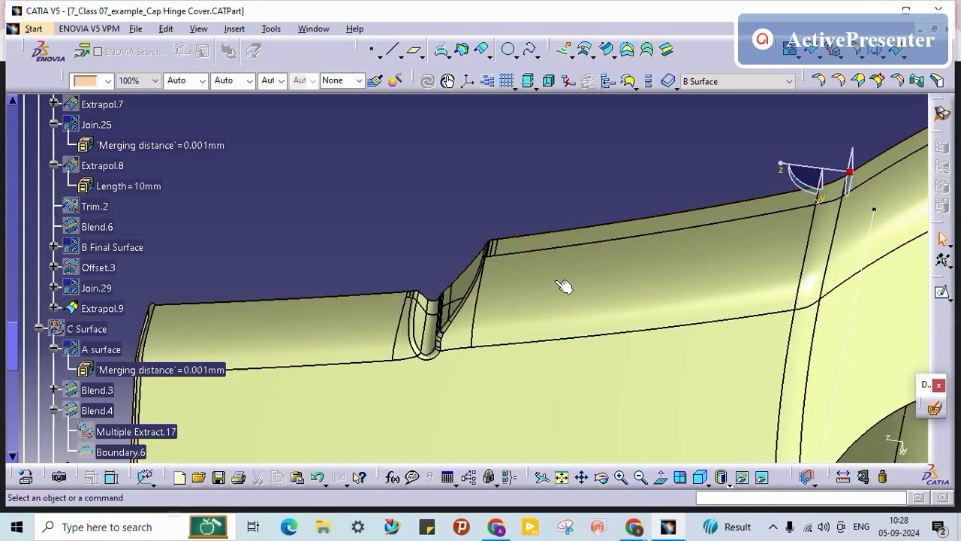
# Step: Re-edit Extrapol.9 through failed 2mm and 1.5mm lengths, then settle on 1mm
pyautogui.doubleClick(112, 308)
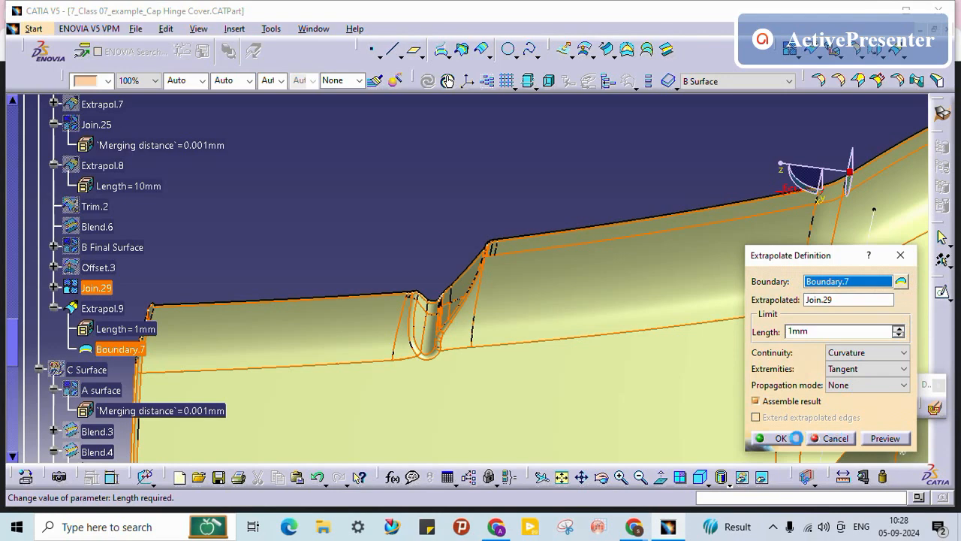
pyautogui.click(795, 438)
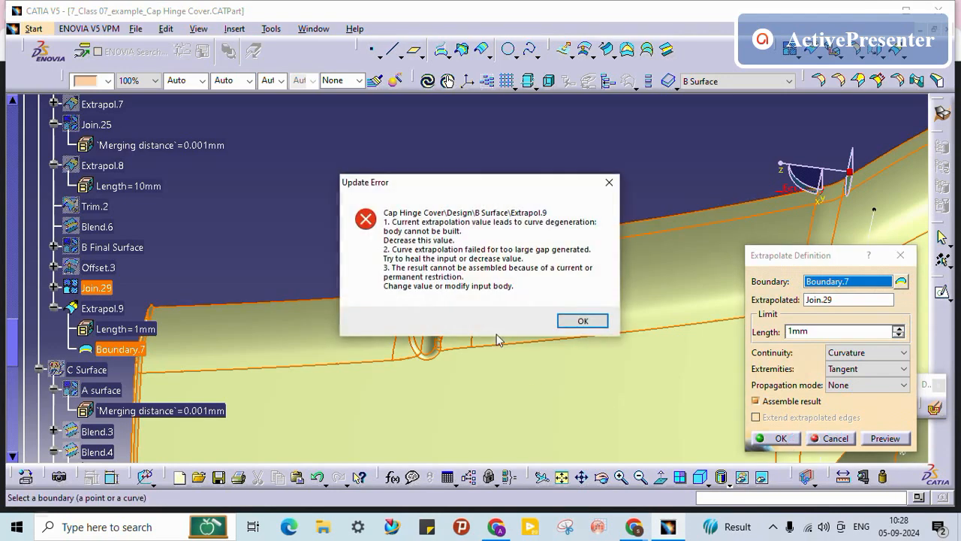
pyautogui.click(562, 321)
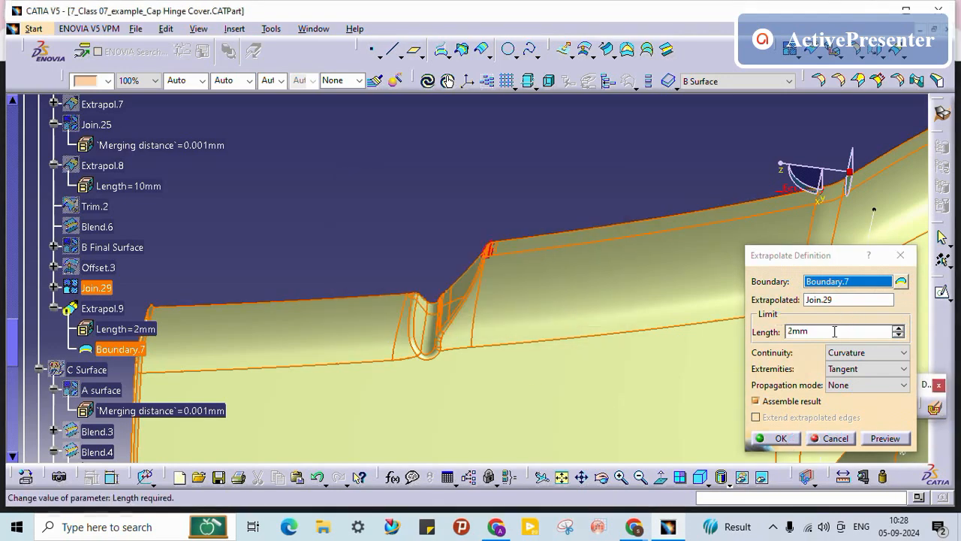
pyautogui.moveTo(834, 331); pyautogui.dragTo(595, 314)
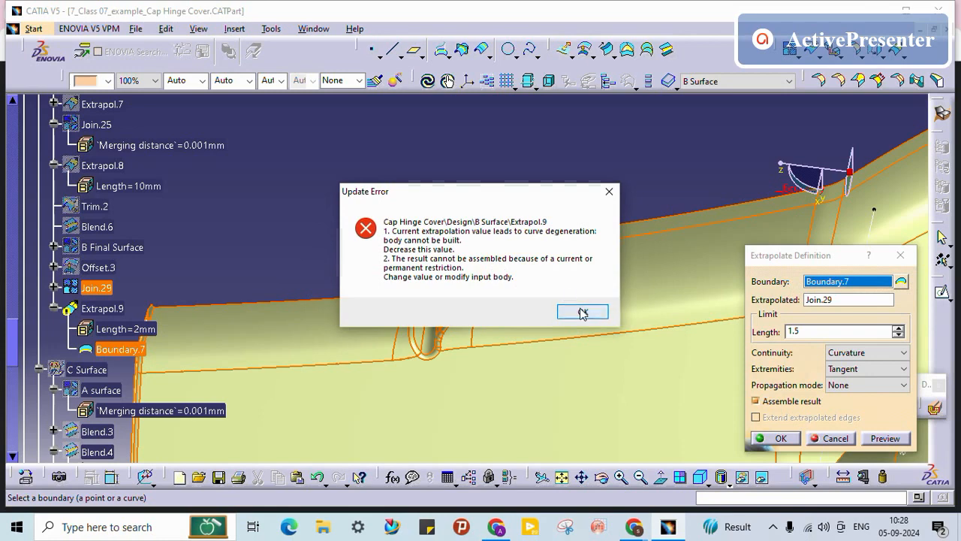
pyautogui.click(582, 312)
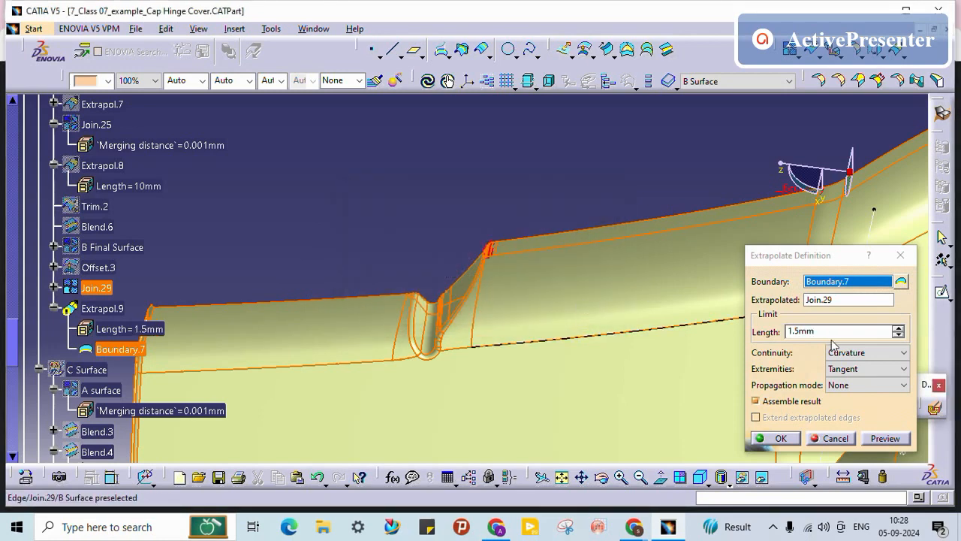
pyautogui.moveTo(832, 334); pyautogui.dragTo(575, 327)
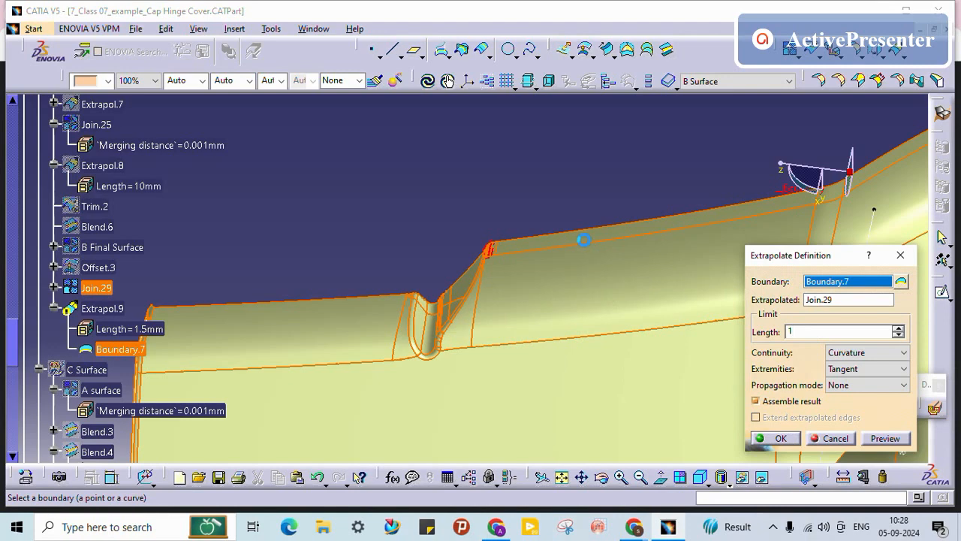
pyautogui.press('Return')
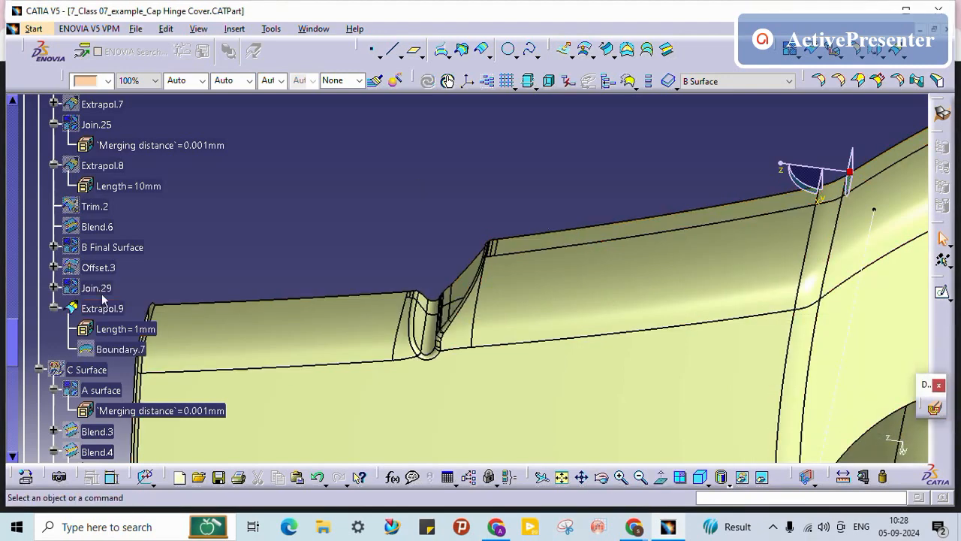
# Step: Replace Trim.2 with Extrapol.9 in B Final Surface's join and accept the Blend.4 warnings
pyautogui.click(102, 308)
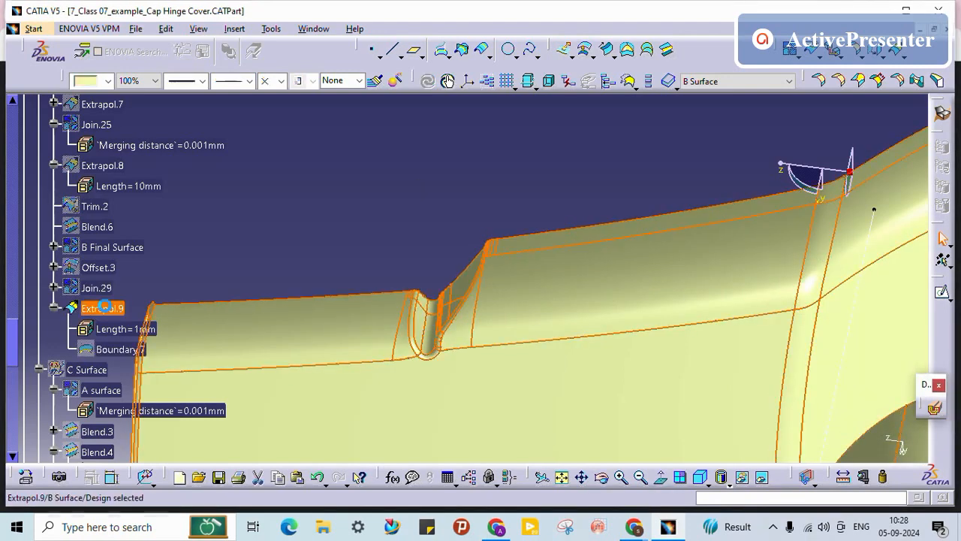
pyautogui.rightClick(120, 250)
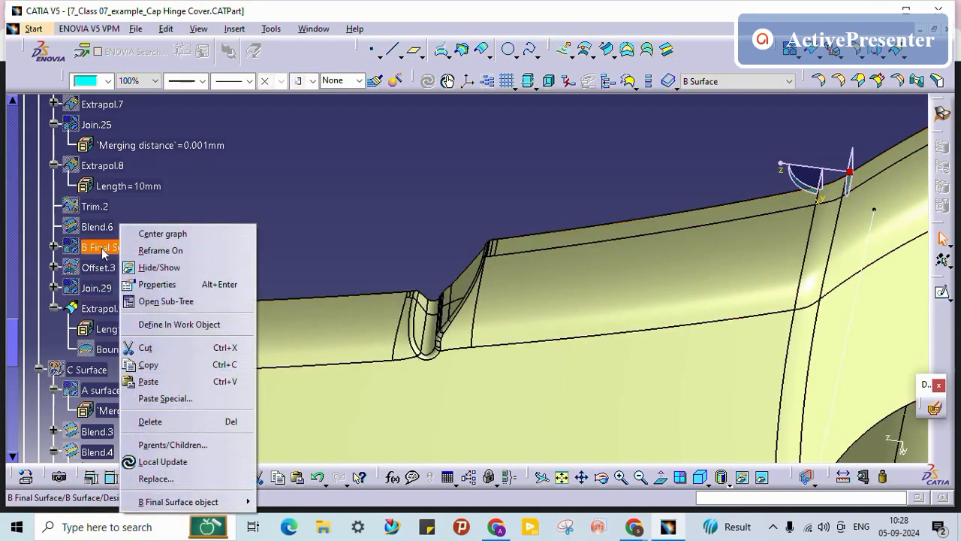
pyautogui.doubleClick(101, 249)
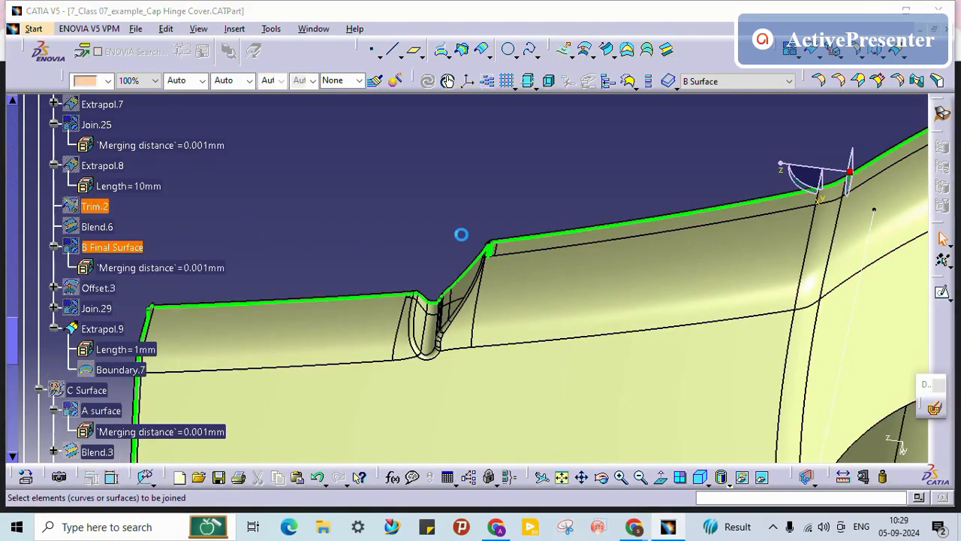
pyautogui.rightClick(571, 186)
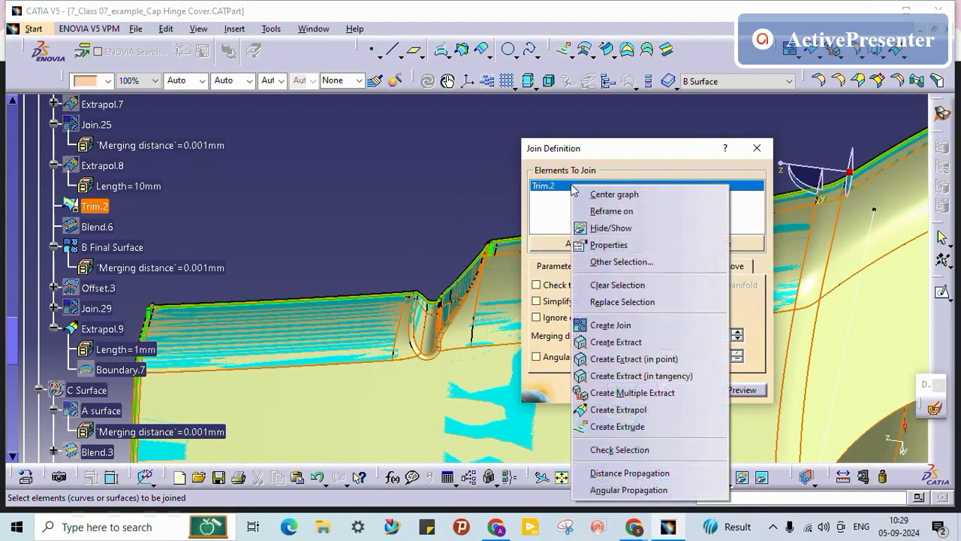
pyautogui.click(622, 301)
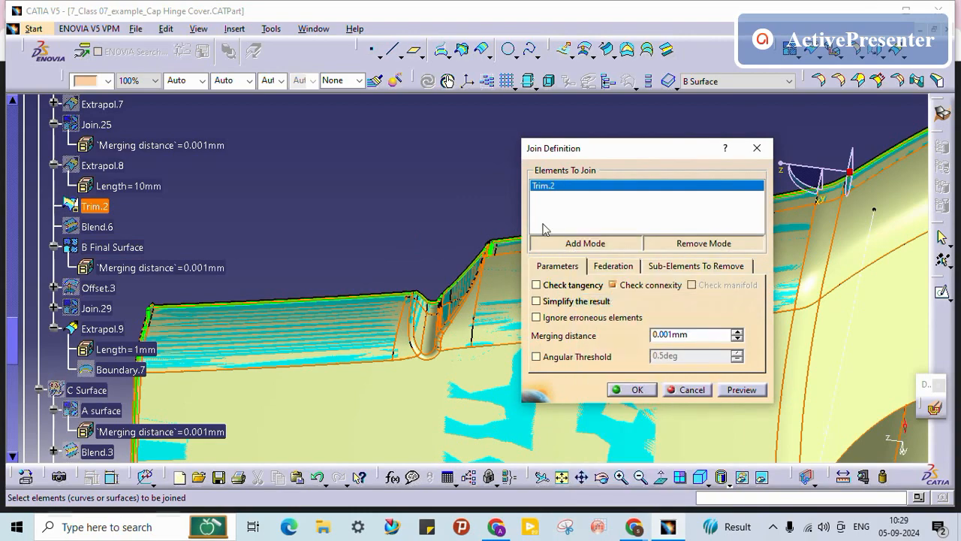
pyautogui.click(117, 330)
pyautogui.click(630, 389)
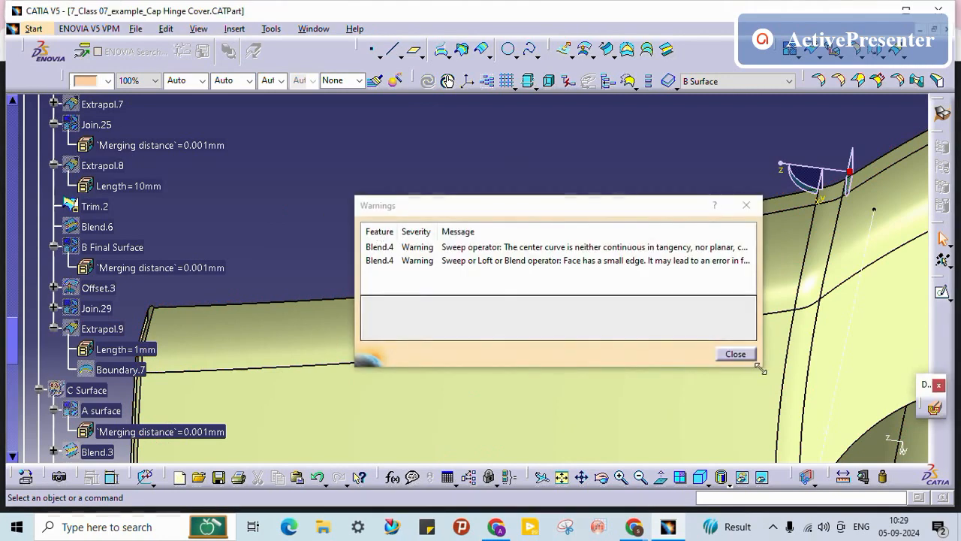
pyautogui.click(734, 354)
# Step: Hide Trim.2 and show B Final Surface
pyautogui.rightClick(97, 206)
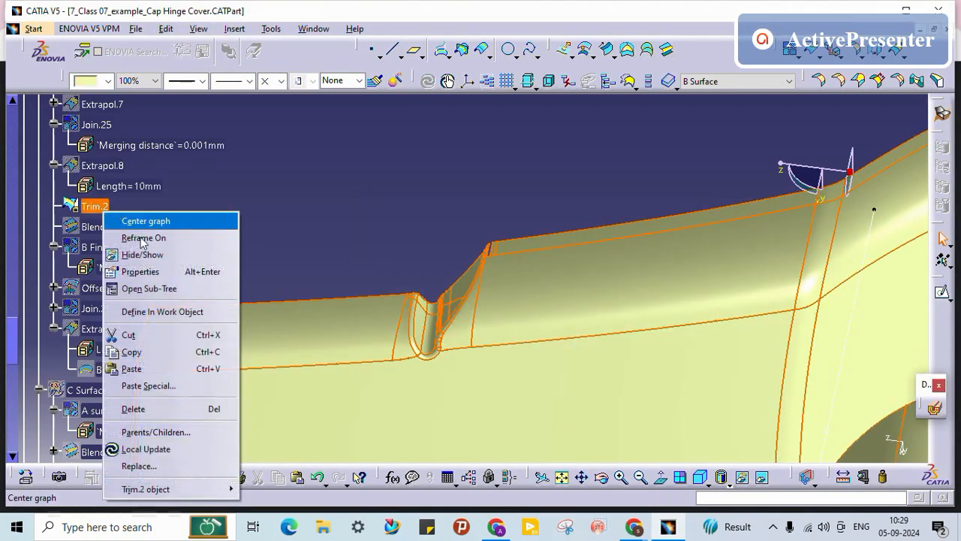
pyautogui.click(143, 254)
pyautogui.scroll(-2, 179, 228)
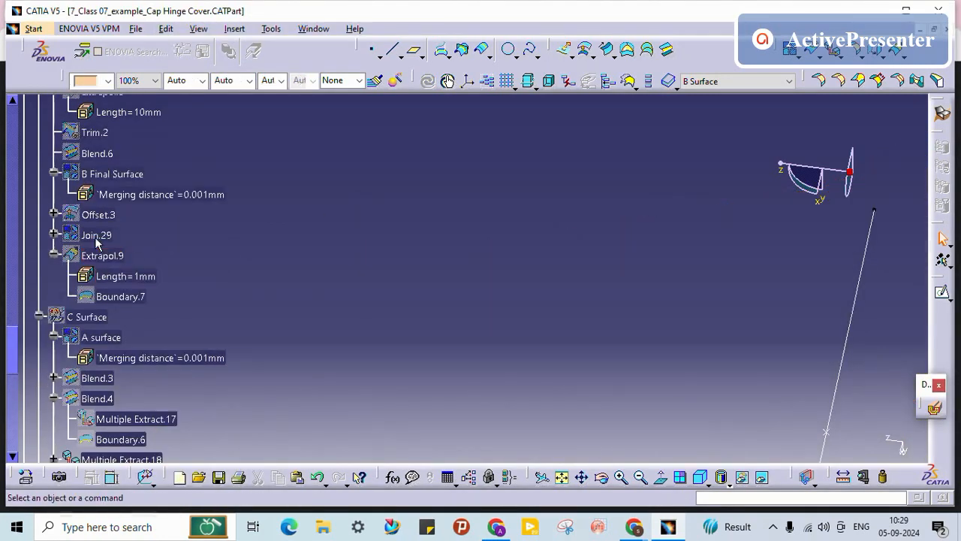
pyautogui.rightClick(111, 174)
pyautogui.click(175, 213)
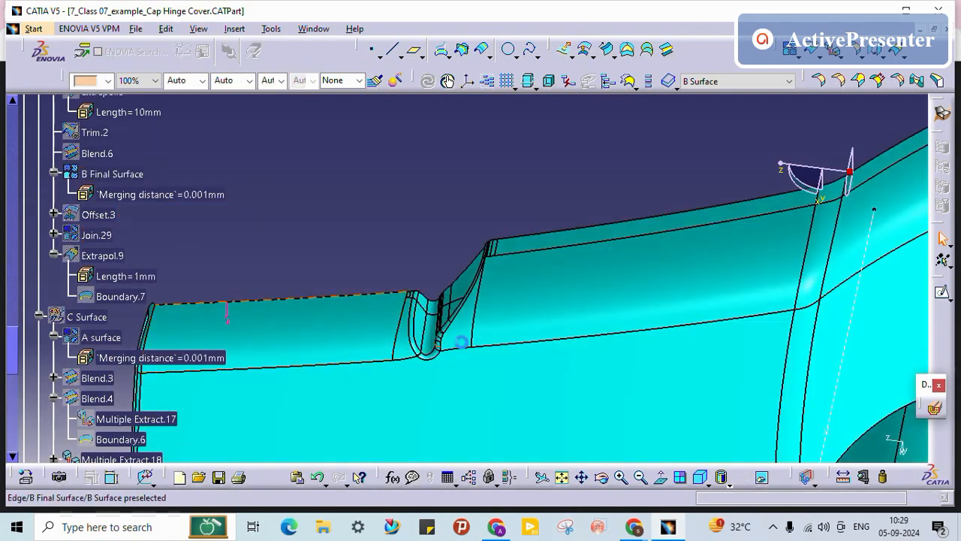
pyautogui.moveTo(461, 342); pyautogui.dragTo(555, 319, button='middle')
pyautogui.scroll(-7, 129, 306)
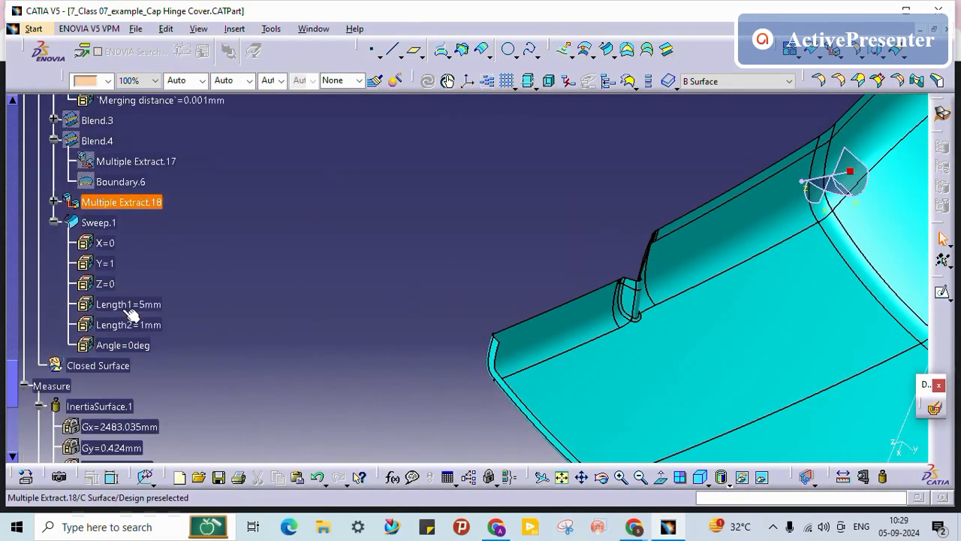
pyautogui.scroll(4, 129, 314)
# Step: Hide A surface, show C Surface, toggle Multiple Extract.18, and frame the whole flanged part
pyautogui.click(94, 226)
pyautogui.rightClick(91, 226)
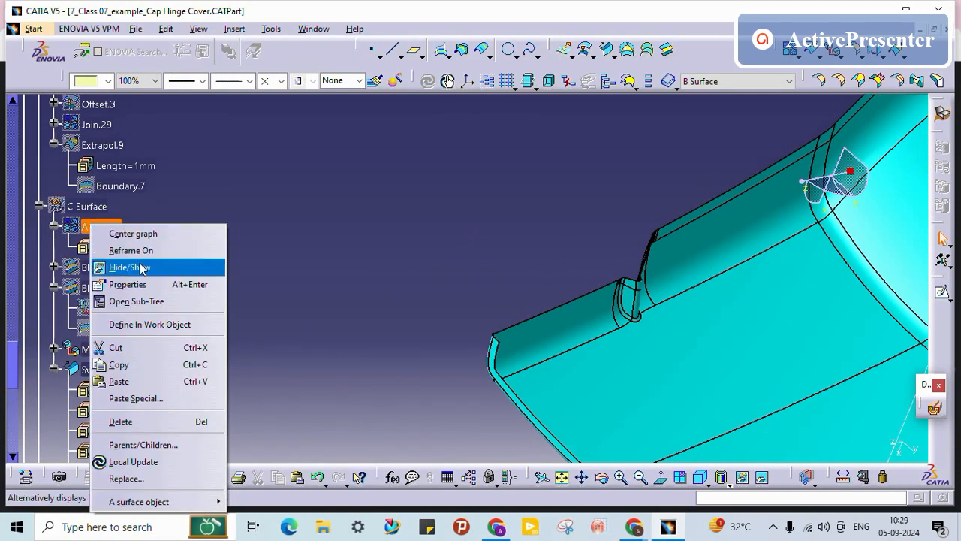
pyautogui.click(140, 268)
pyautogui.click(105, 370)
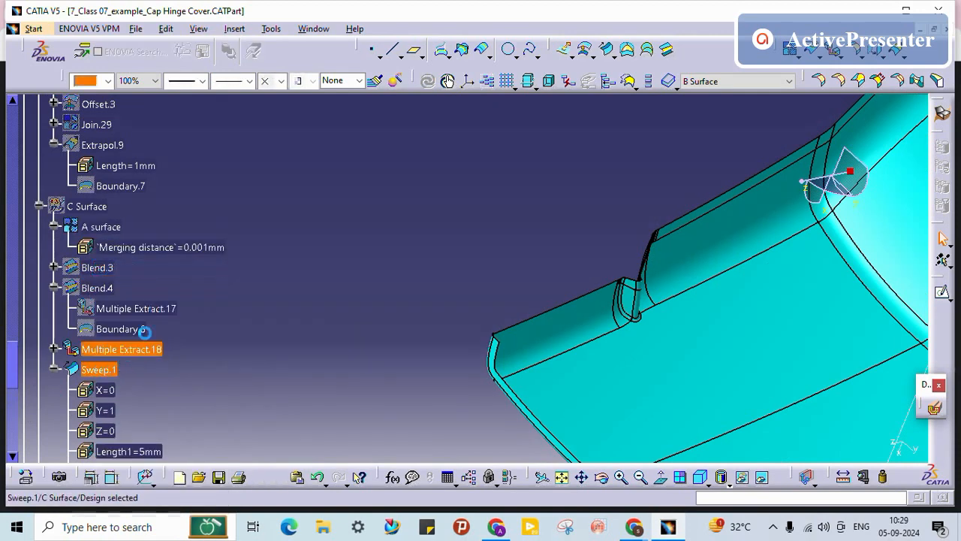
pyautogui.rightClick(84, 205)
pyautogui.click(148, 249)
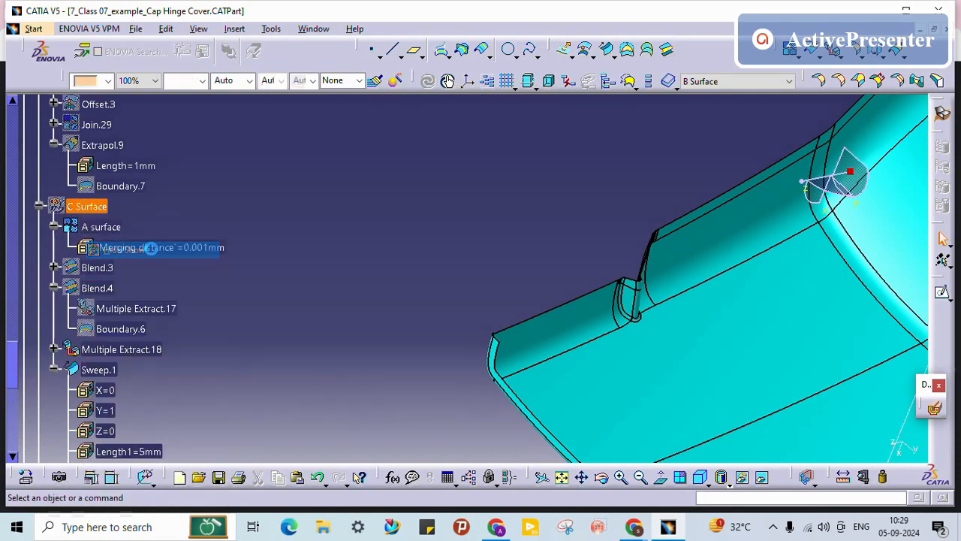
pyautogui.rightClick(122, 349)
pyautogui.click(154, 105)
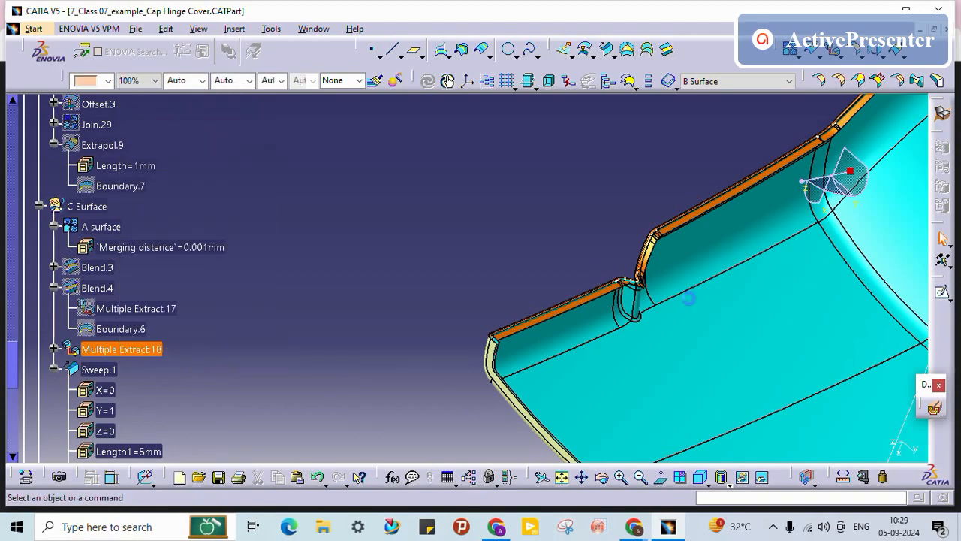
pyautogui.moveTo(661, 315); pyautogui.dragTo(511, 234, button='middle')
pyautogui.moveTo(627, 105); pyautogui.dragTo(499, 321, button='middle')
pyautogui.moveTo(536, 280); pyautogui.dragTo(590, 319, button='middle')
pyautogui.moveTo(886, 161); pyautogui.dragTo(696, 308, button='middle')
# Step: Define the Closed Surface geometrical set as the in-work object and rotate to the flange side
pyautogui.scroll(-2, 292, 328)
pyautogui.scroll(-2, 292, 328)
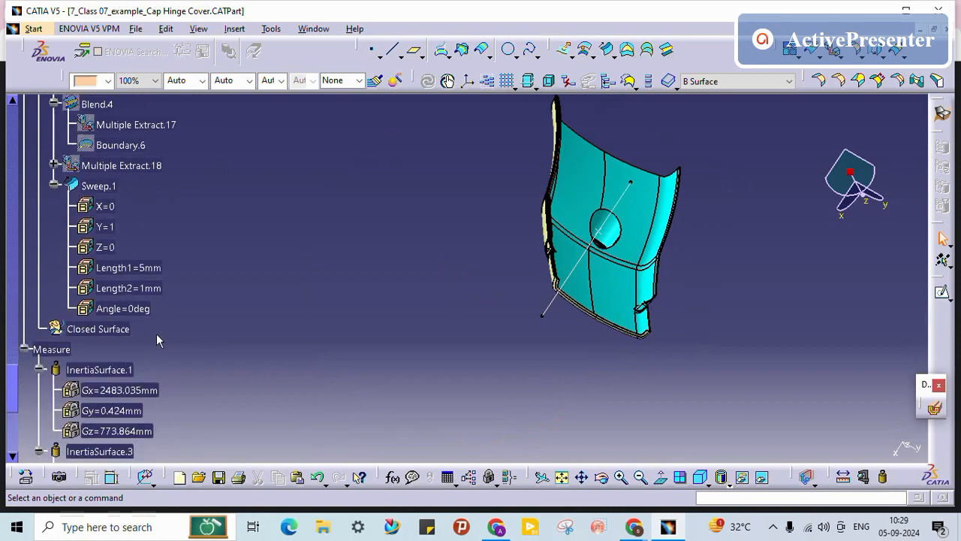
pyautogui.click(56, 186)
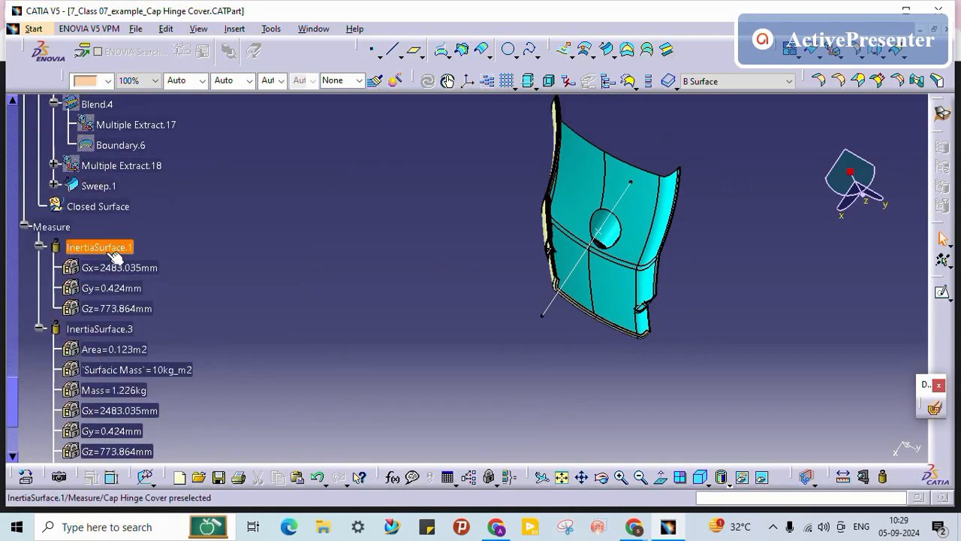
pyautogui.scroll(2, 112, 252)
pyautogui.rightClick(108, 279)
pyautogui.click(167, 323)
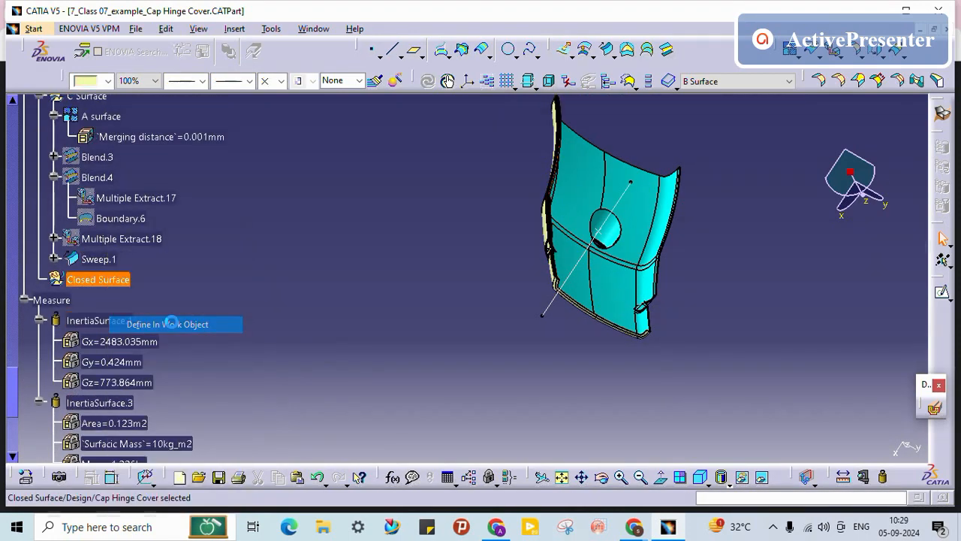
pyautogui.moveTo(379, 237); pyautogui.dragTo(578, 322, button='middle')
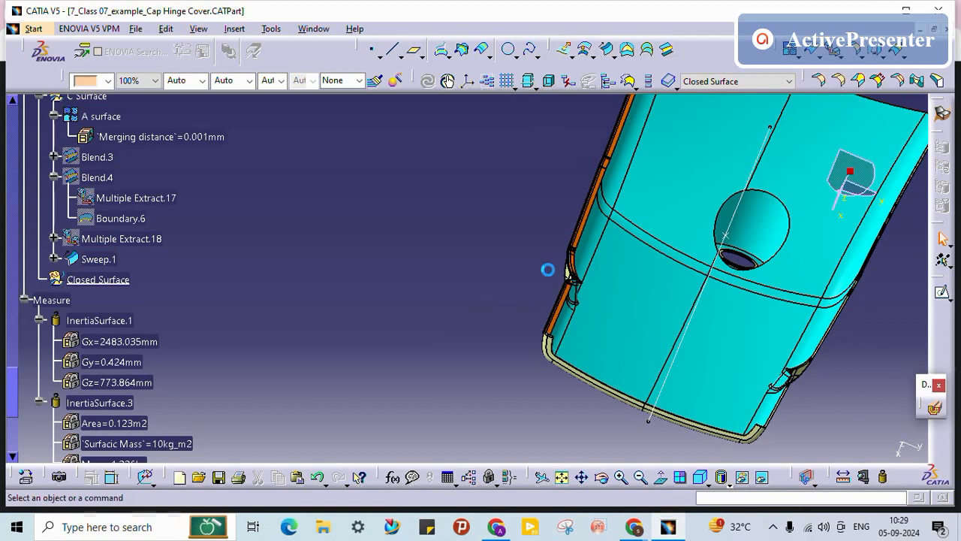
pyautogui.moveTo(517, 272); pyautogui.dragTo(481, 291, button='middle')
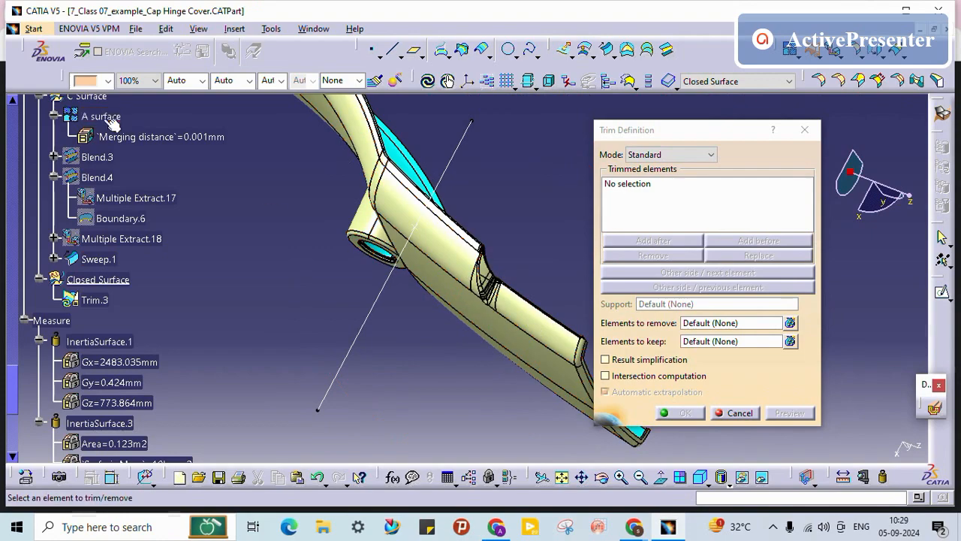
# Step: Trim A surface, Sweep.1 and B Final Surface against each other into Trim.3
pyautogui.click(477, 304)
pyautogui.moveTo(494, 227); pyautogui.dragTo(648, 221, button='middle')
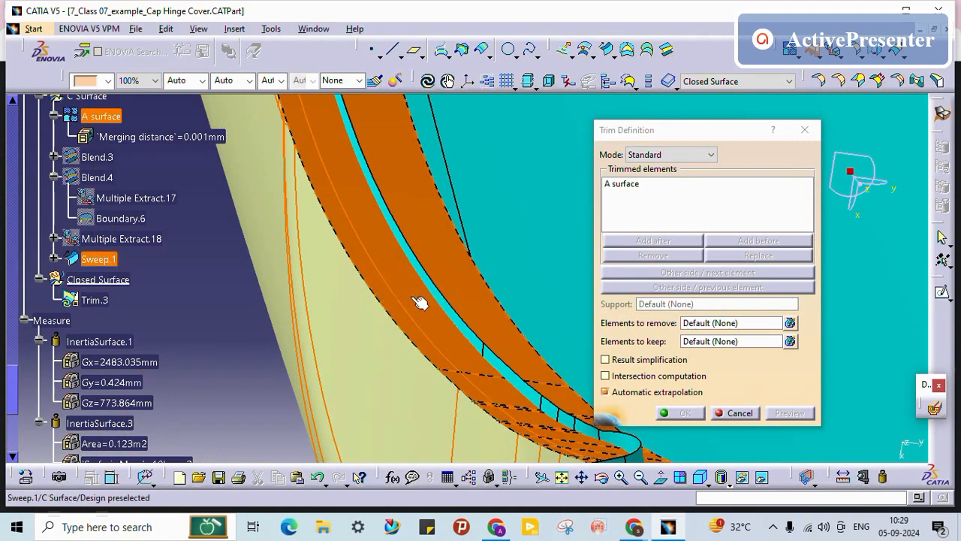
pyautogui.scroll(1, 413, 298)
pyautogui.moveTo(395, 298); pyautogui.dragTo(457, 245, button='middle')
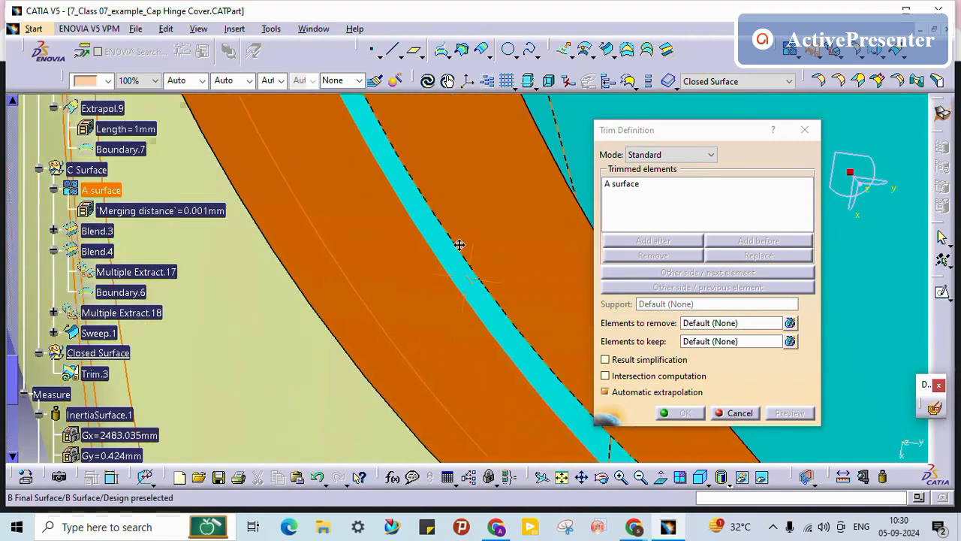
pyautogui.click(424, 270)
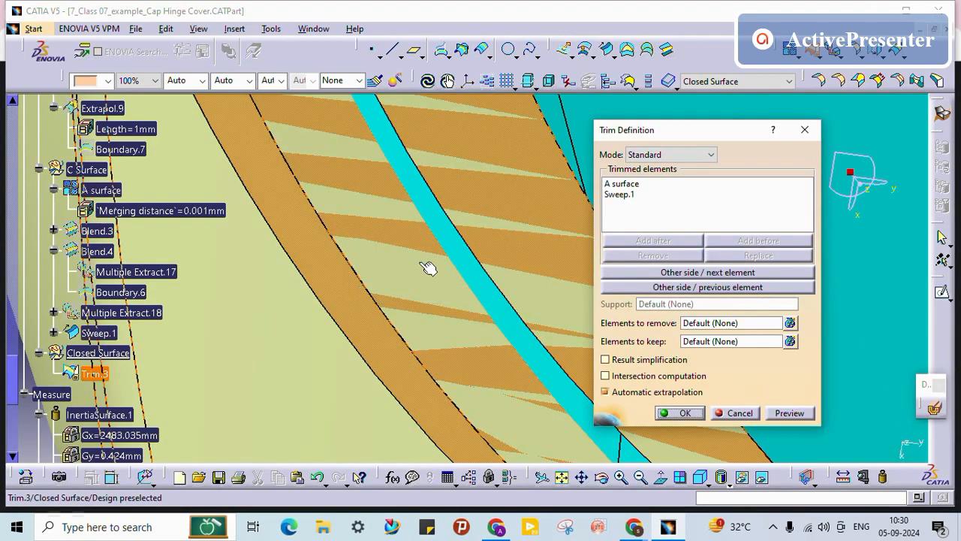
pyautogui.moveTo(422, 264); pyautogui.dragTo(454, 376, button='middle')
pyautogui.moveTo(508, 361); pyautogui.dragTo(360, 409, button='middle')
pyautogui.moveTo(588, 384); pyautogui.dragTo(391, 287, button='middle')
pyautogui.click(457, 274)
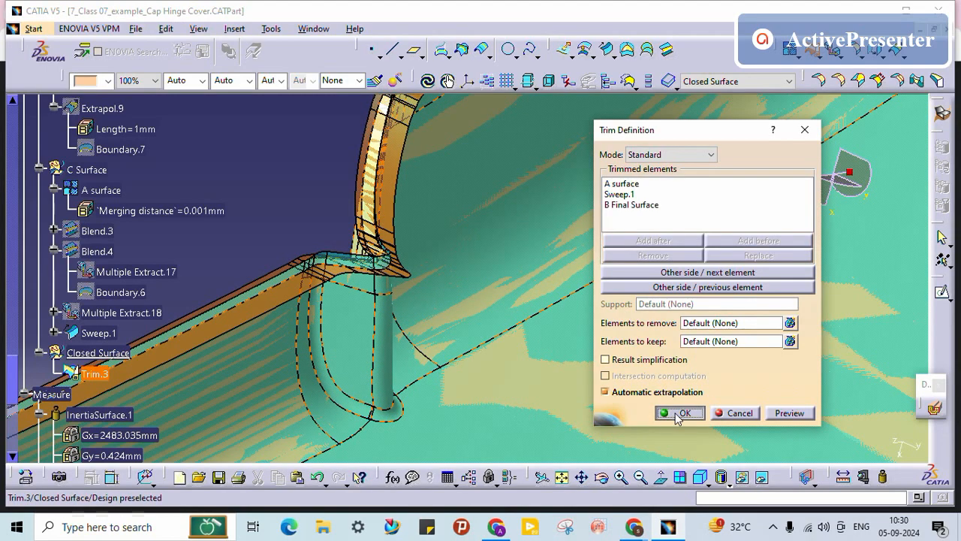
pyautogui.click(678, 415)
pyautogui.moveTo(415, 252); pyautogui.dragTo(521, 305, button='middle')
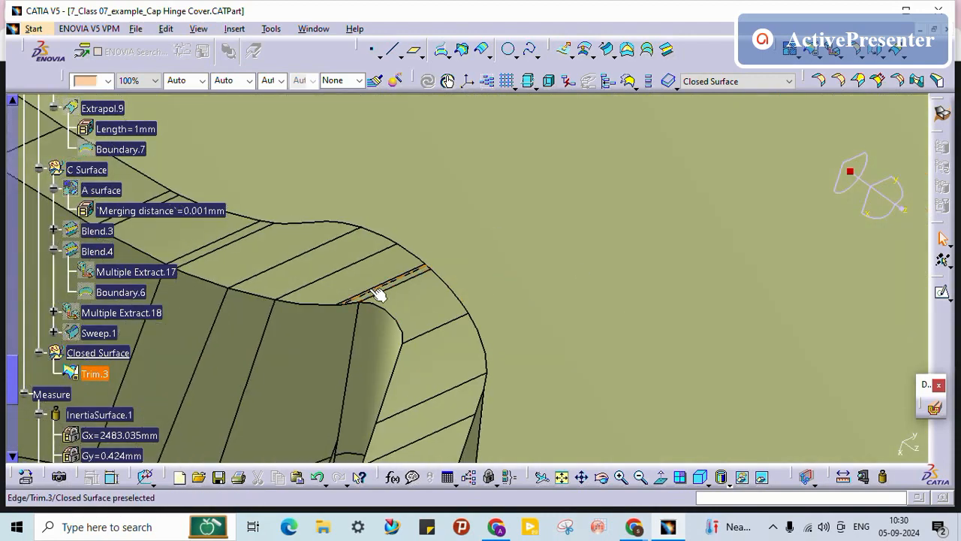
# Step: Orbit and zoom around Trim.3 to inspect the trimmed hinge and flange edge
pyautogui.moveTo(421, 411); pyautogui.dragTo(398, 360, button='middle')
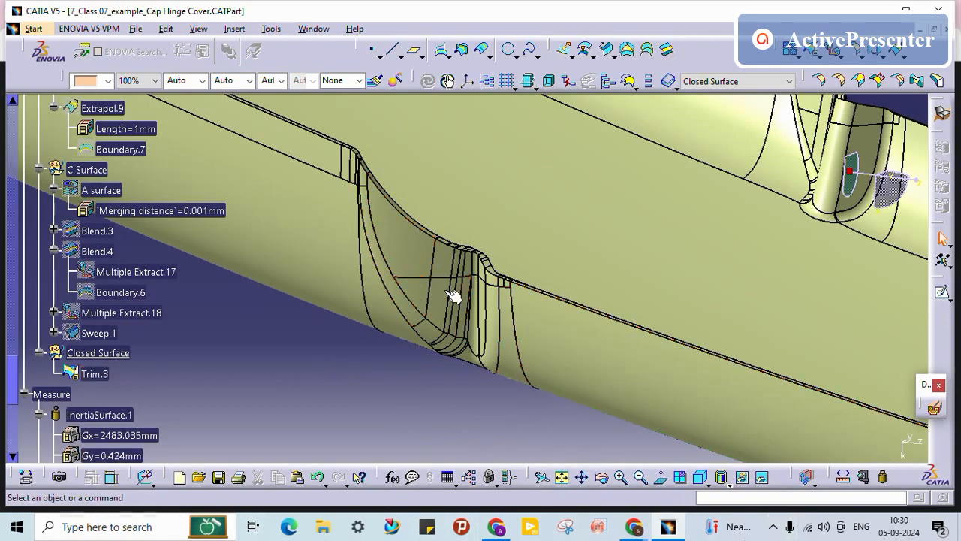
pyautogui.moveTo(587, 208); pyautogui.dragTo(486, 250, button='middle')
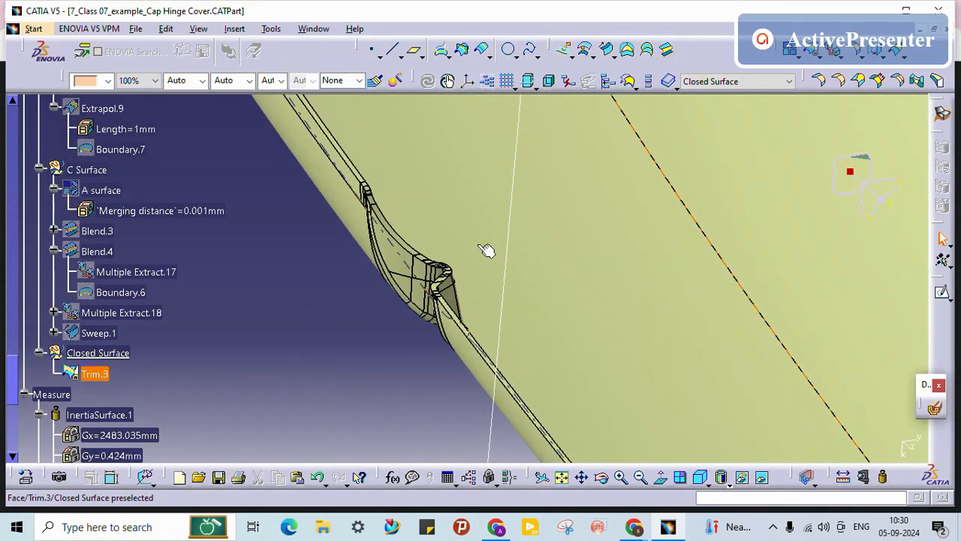
pyautogui.moveTo(708, 258); pyautogui.dragTo(377, 218, button='middle')
pyautogui.moveTo(418, 249); pyautogui.dragTo(476, 275, button='middle')
pyautogui.click(462, 269)
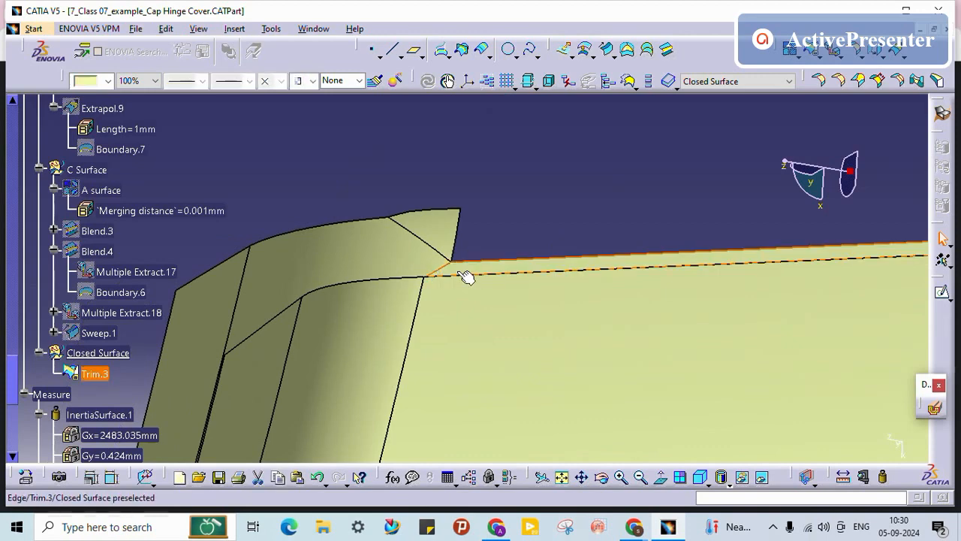
pyautogui.moveTo(459, 260); pyautogui.dragTo(485, 341, button='middle')
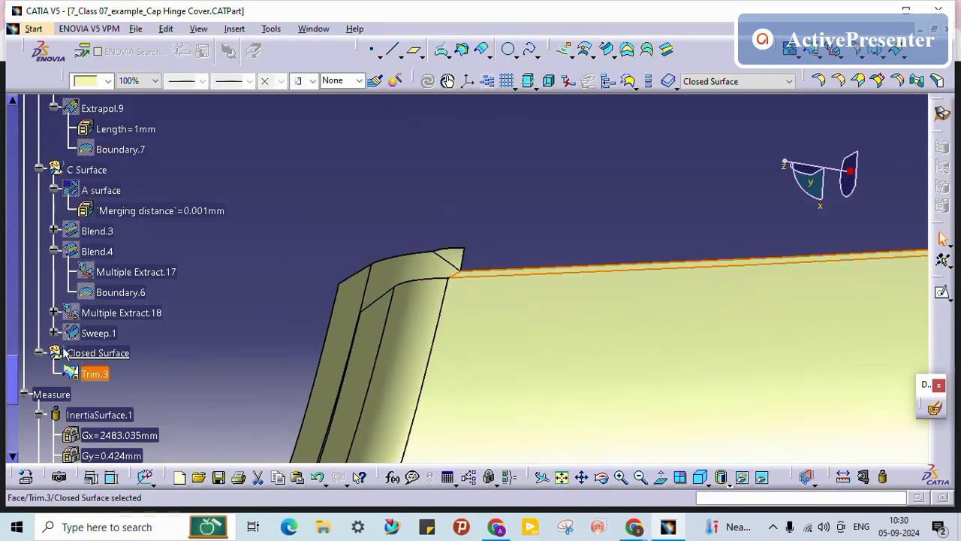
pyautogui.moveTo(472, 262); pyautogui.dragTo(496, 296, button='middle')
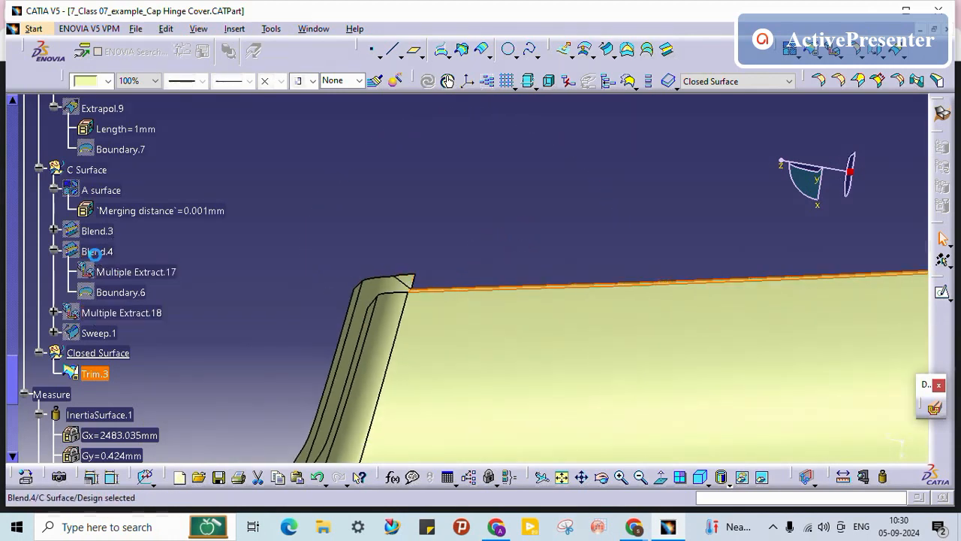
# Step: Show Sweep.1 again and hide Trim.3
pyautogui.rightClick(94, 255)
pyautogui.click(59, 259)
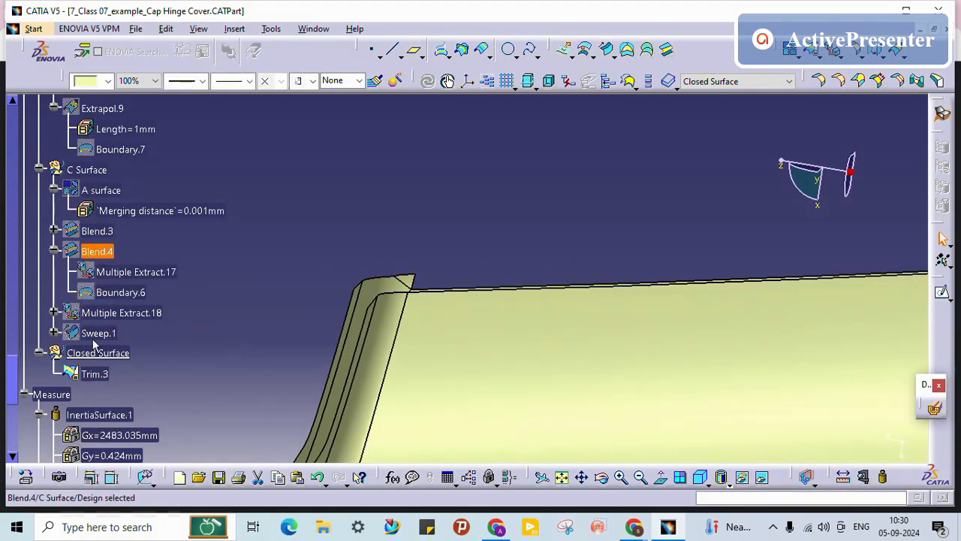
pyautogui.rightClick(93, 337)
pyautogui.click(139, 85)
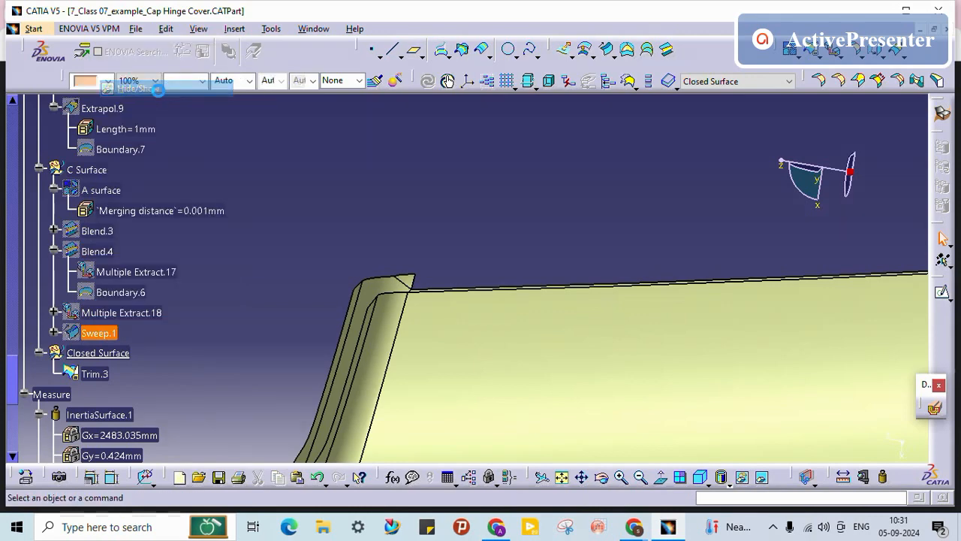
pyautogui.rightClick(94, 373)
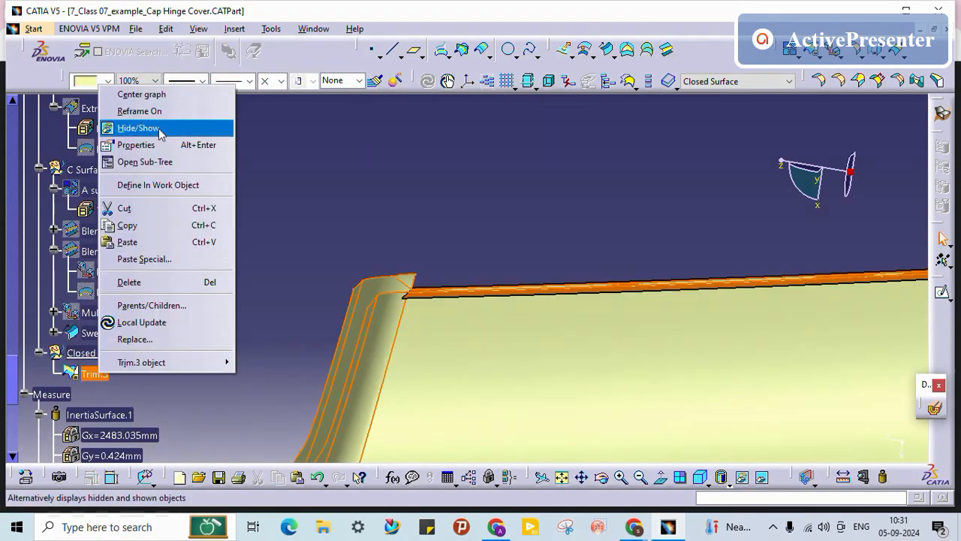
pyautogui.click(139, 129)
# Step: Raise Sweep.1's Length 1 to 6mm and extrapolate it from Edge.46 as Extrapol.10
pyautogui.moveTo(446, 314); pyautogui.dragTo(406, 223, button='middle')
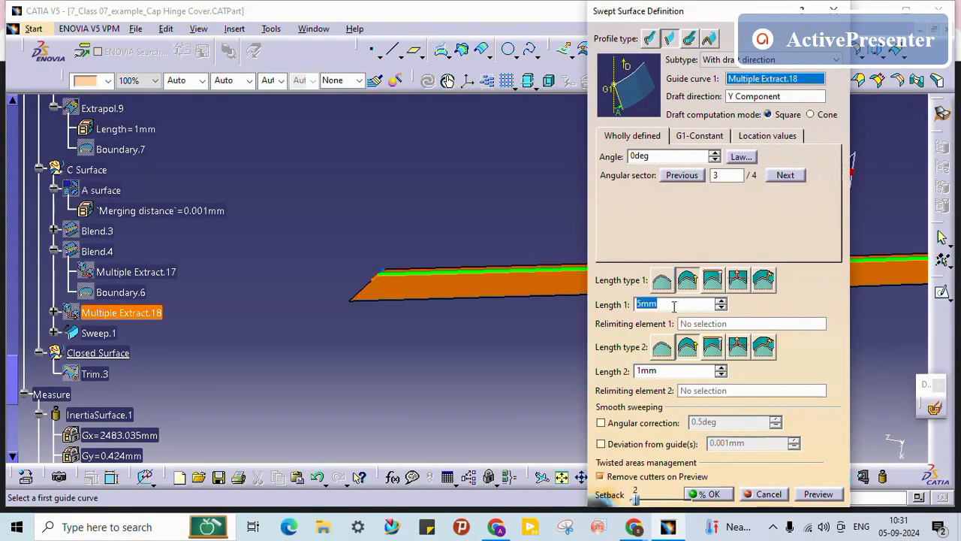
pyautogui.click(721, 301)
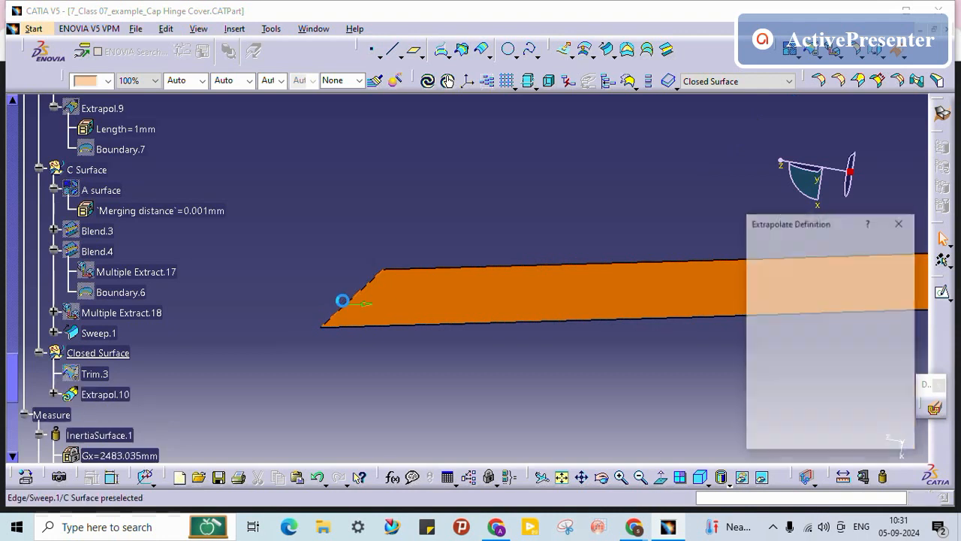
pyautogui.click(348, 315)
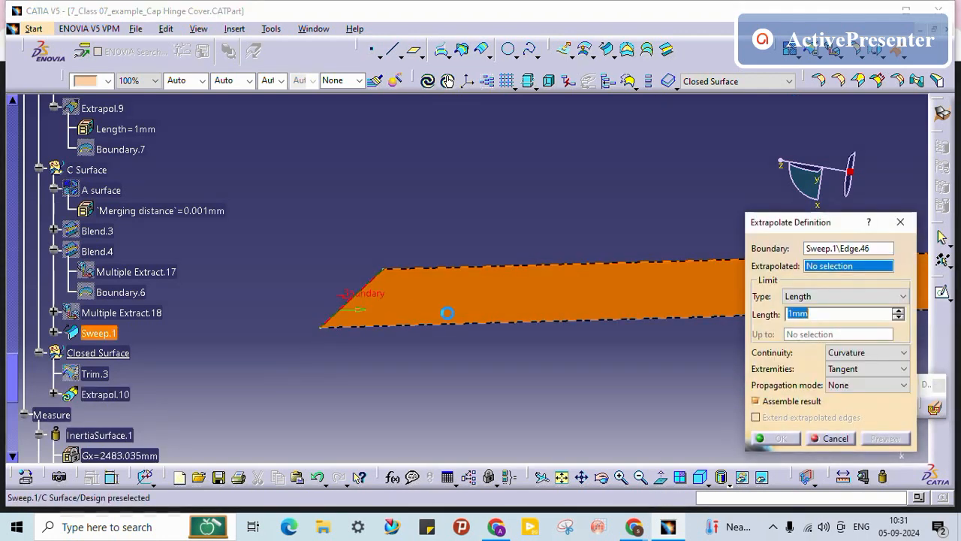
pyautogui.click(532, 305)
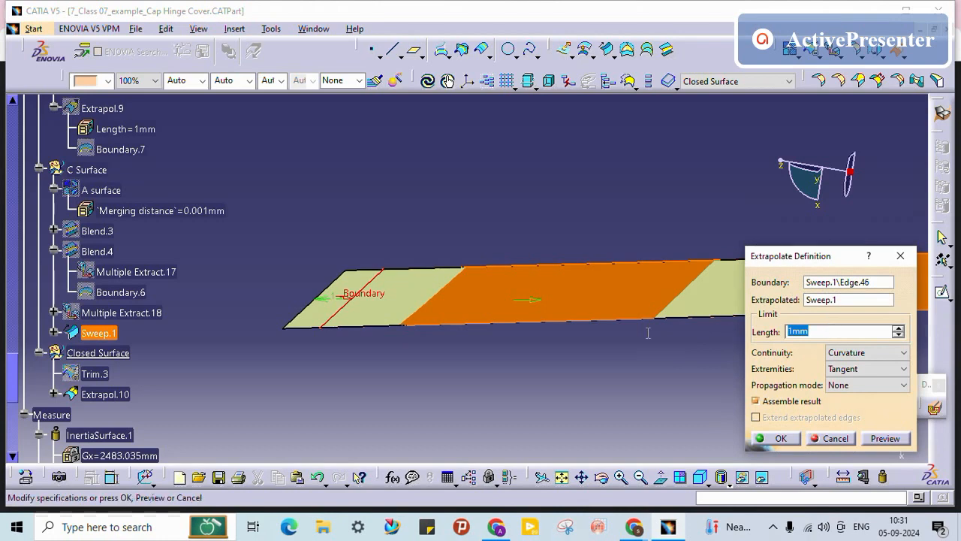
pyautogui.press('Return')
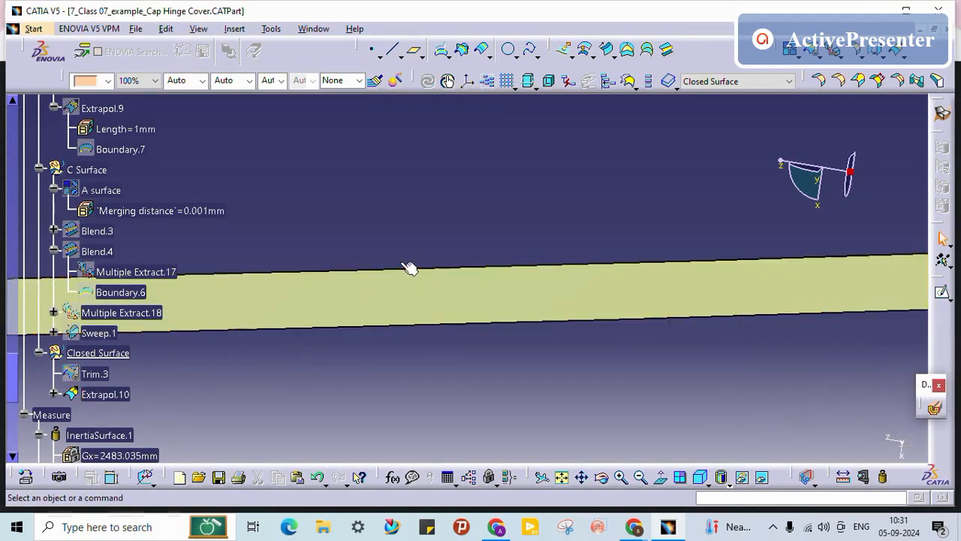
pyautogui.keyDown('ctrl'); pyautogui.moveTo(408, 264); pyautogui.dragTo(430, 361, button='middle'); pyautogui.keyUp('ctrl')
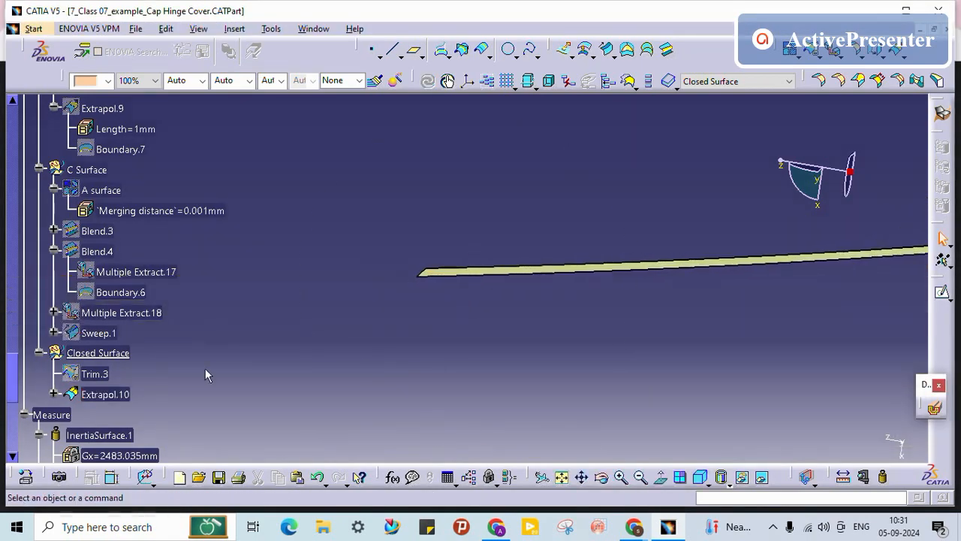
# Step: Cut Extrapol.10 from Closed Surface and paste it into C Surface as Extrapol.11
pyautogui.click(129, 396)
pyautogui.rightClick(129, 395)
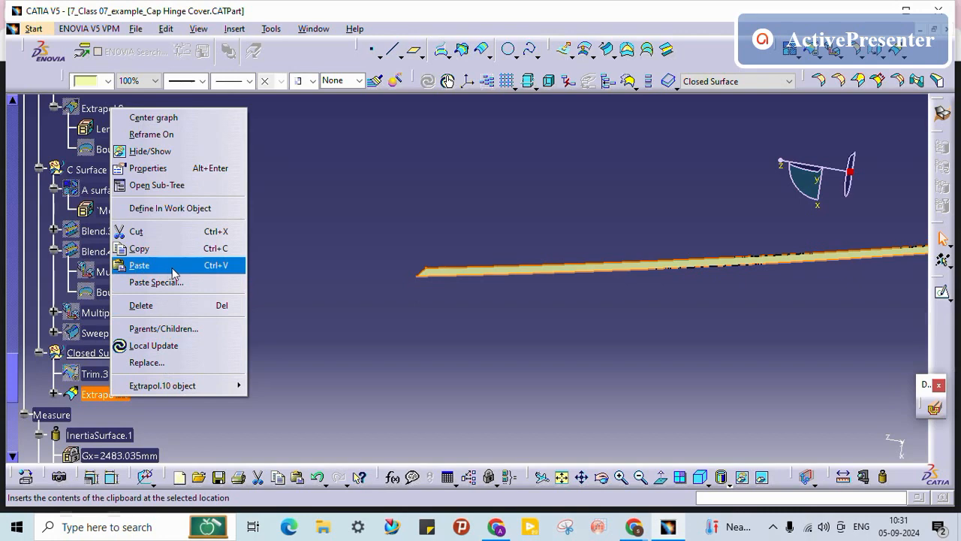
pyautogui.click(188, 232)
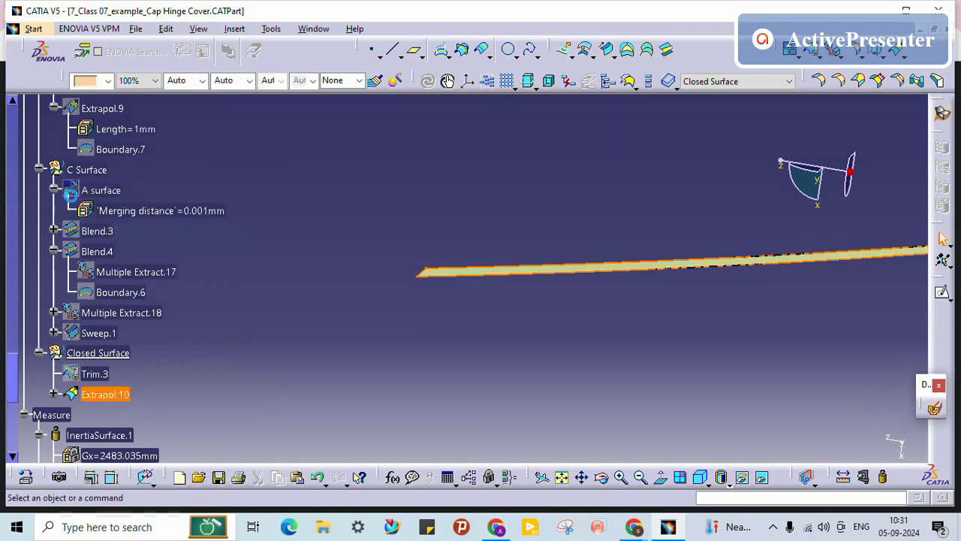
pyautogui.rightClick(90, 168)
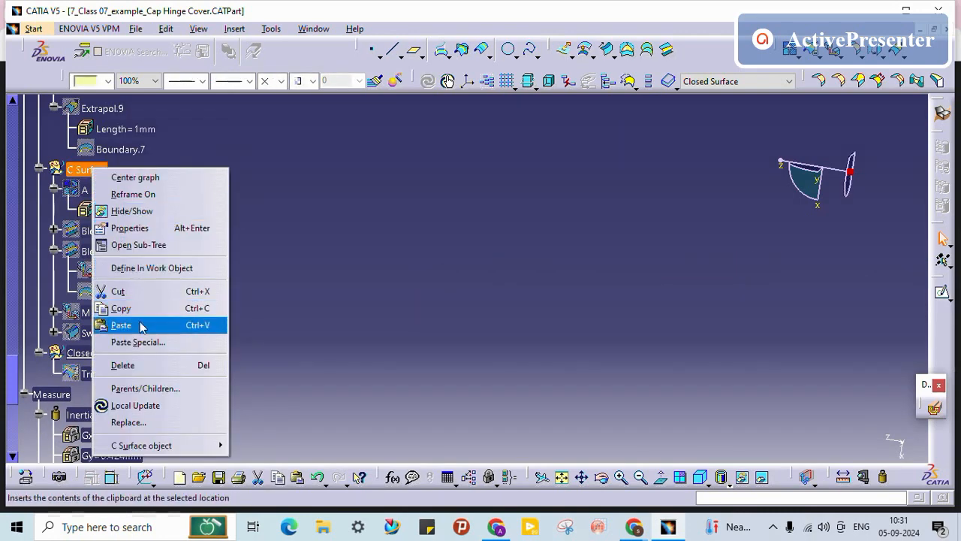
pyautogui.click(191, 323)
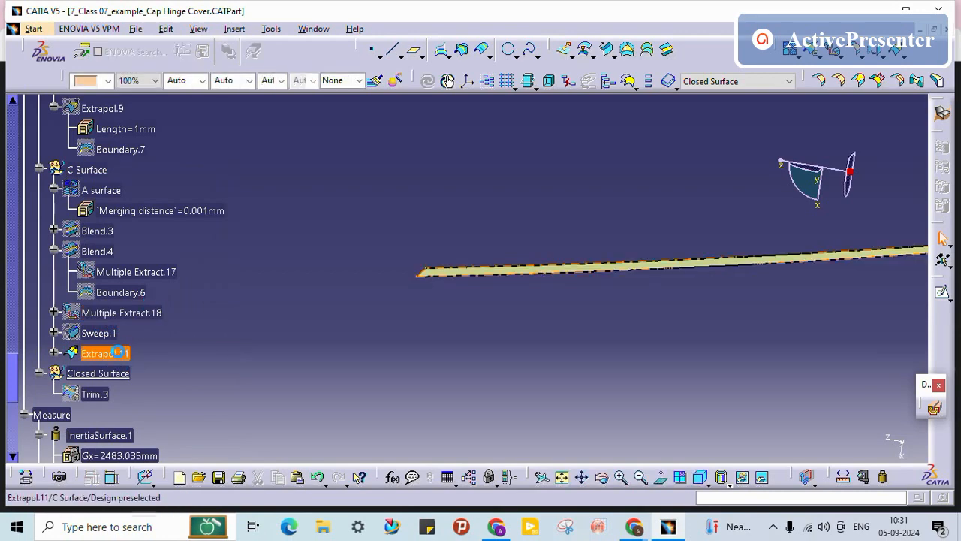
# Step: Select Extrapol.11 and reopen Trim.3 for editing
pyautogui.click(108, 352)
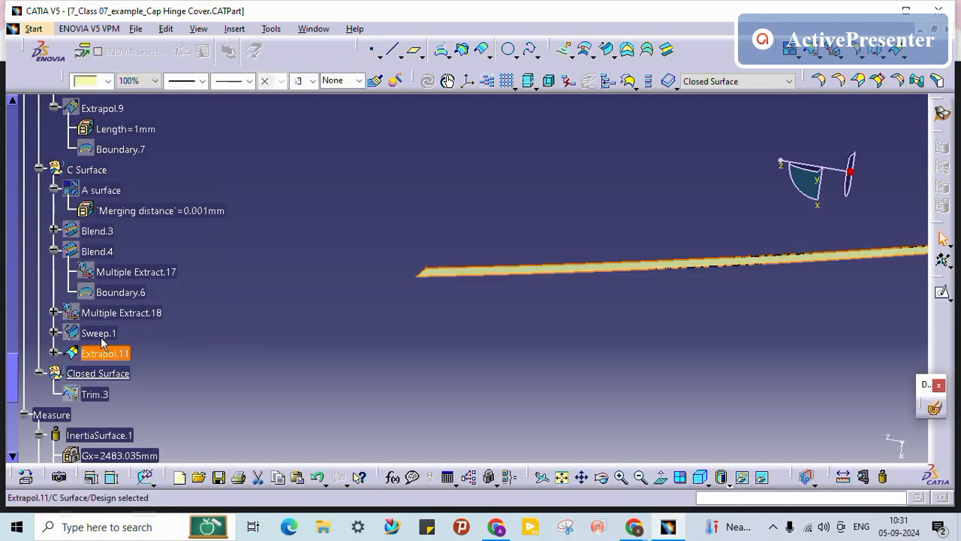
pyautogui.rightClick(100, 334)
pyautogui.click(105, 353)
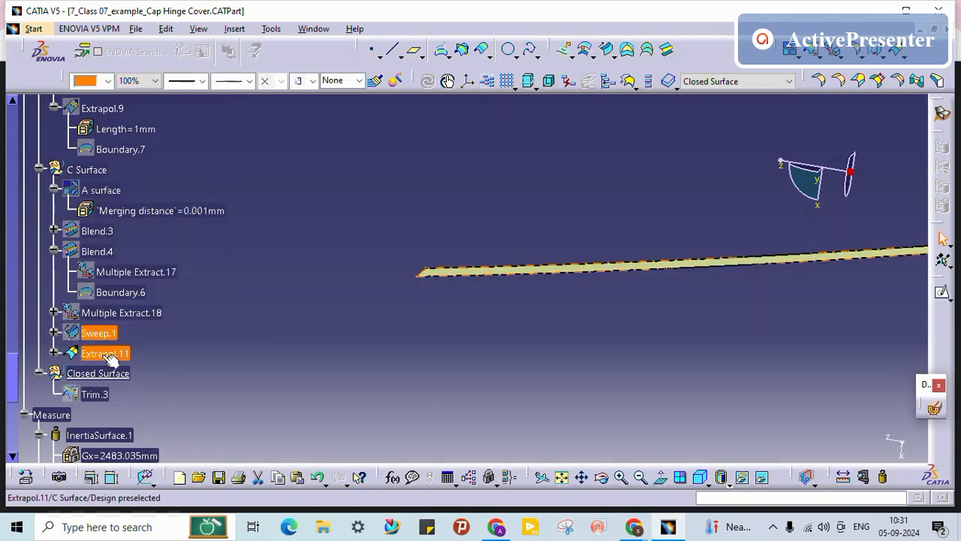
pyautogui.doubleClick(99, 395)
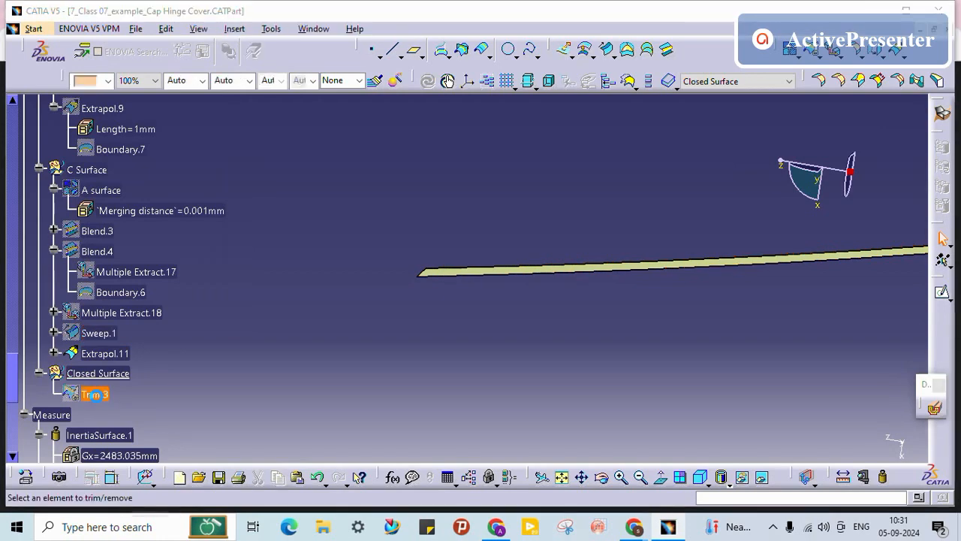
# Step: Swap Sweep.1 for Extrapol.11 in Trim.3, accept the tangency warning, and show the result
pyautogui.click(622, 194)
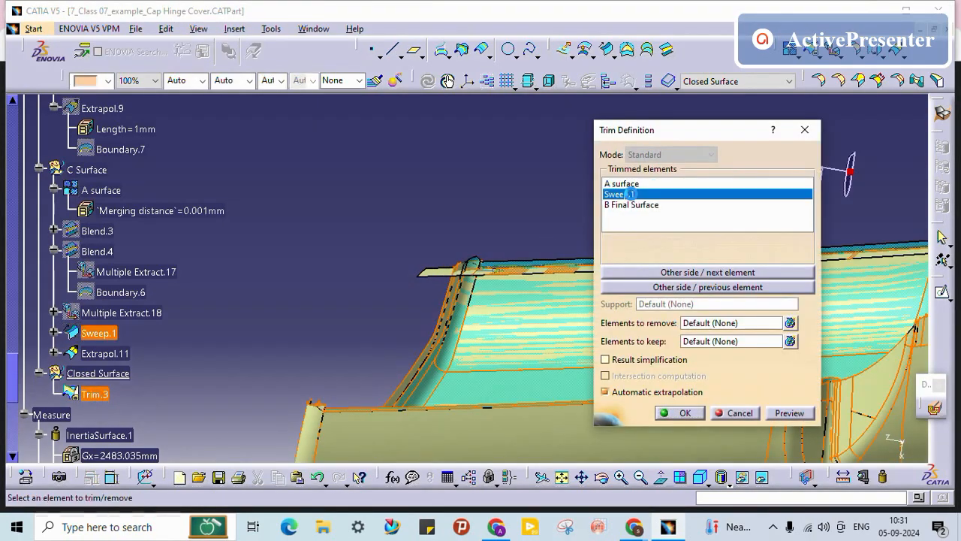
pyautogui.click(113, 353)
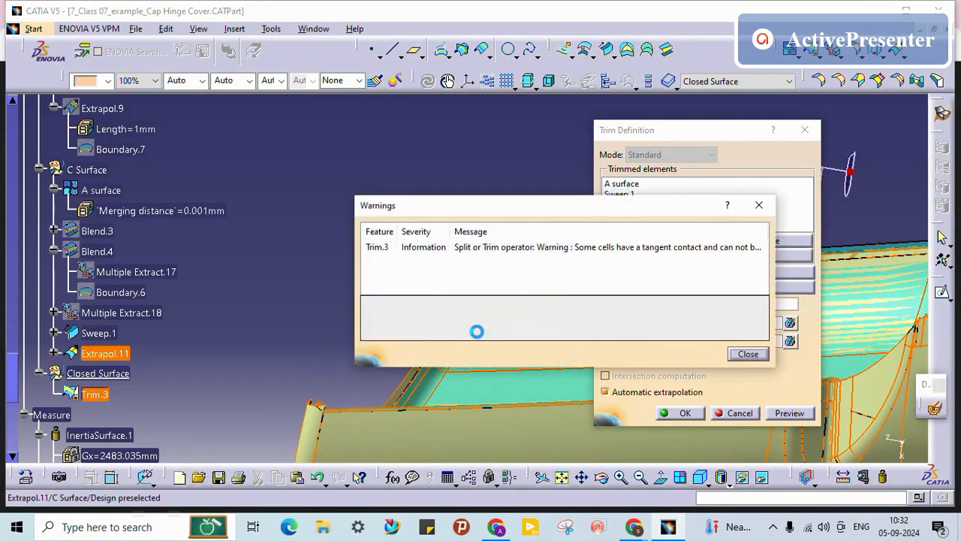
pyautogui.click(747, 354)
pyautogui.click(679, 413)
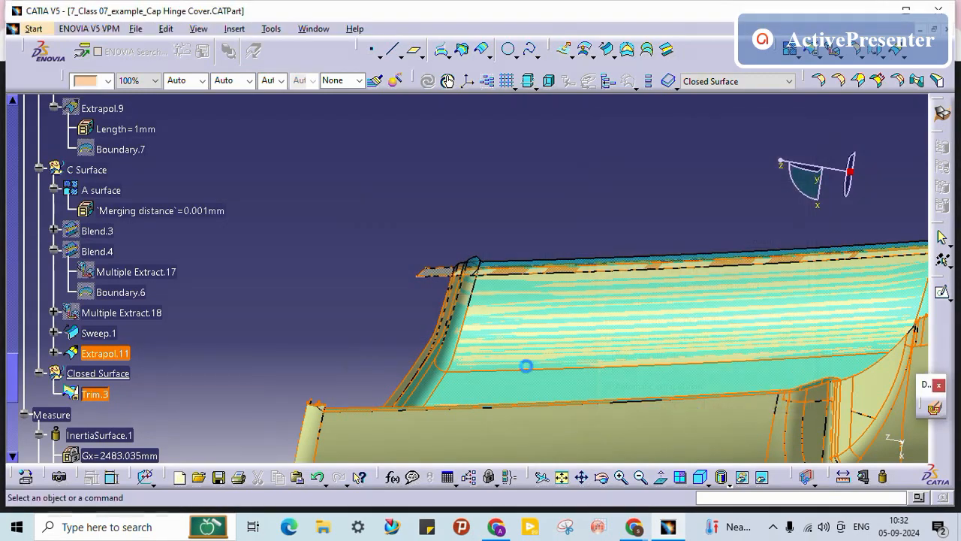
pyautogui.rightClick(109, 395)
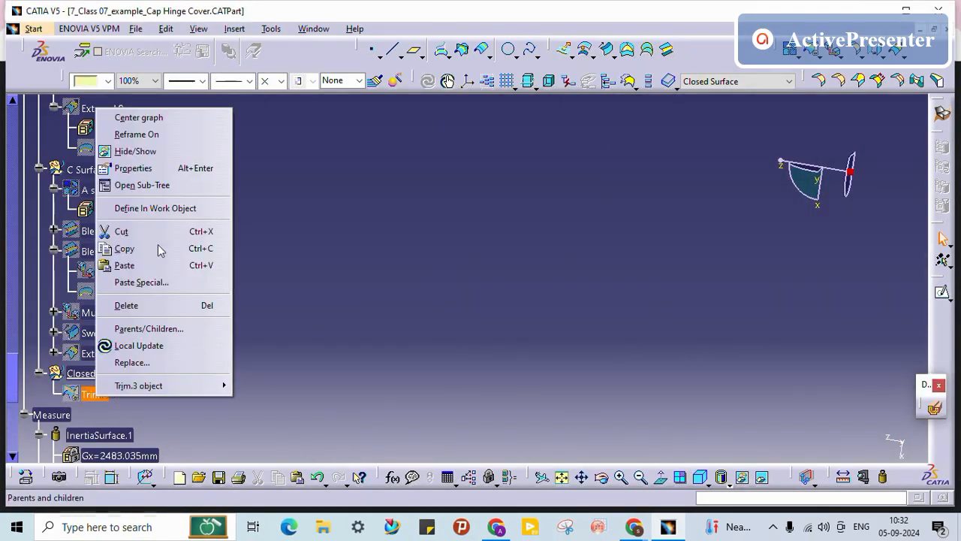
pyautogui.click(150, 152)
# Step: Orbit and zoom around Trim.3 to inspect the flange edge, hole boss and lower corner
pyautogui.moveTo(395, 266); pyautogui.dragTo(276, 262, button='middle')
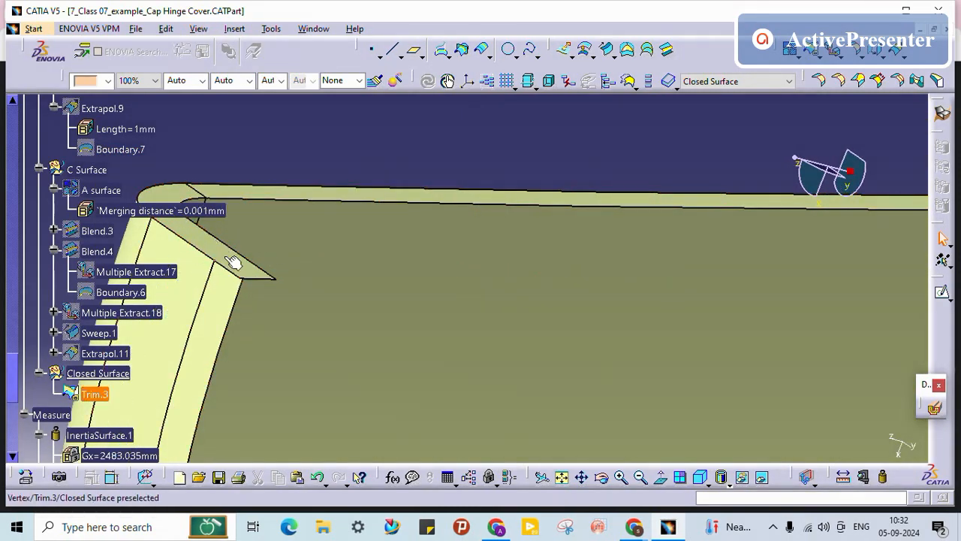
pyautogui.moveTo(275, 268); pyautogui.dragTo(516, 240, button='middle')
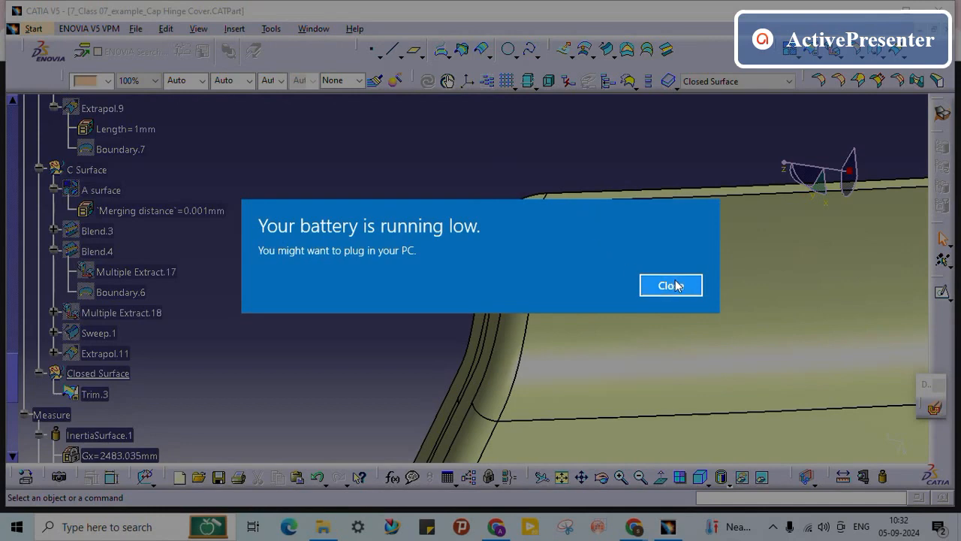
pyautogui.click(673, 285)
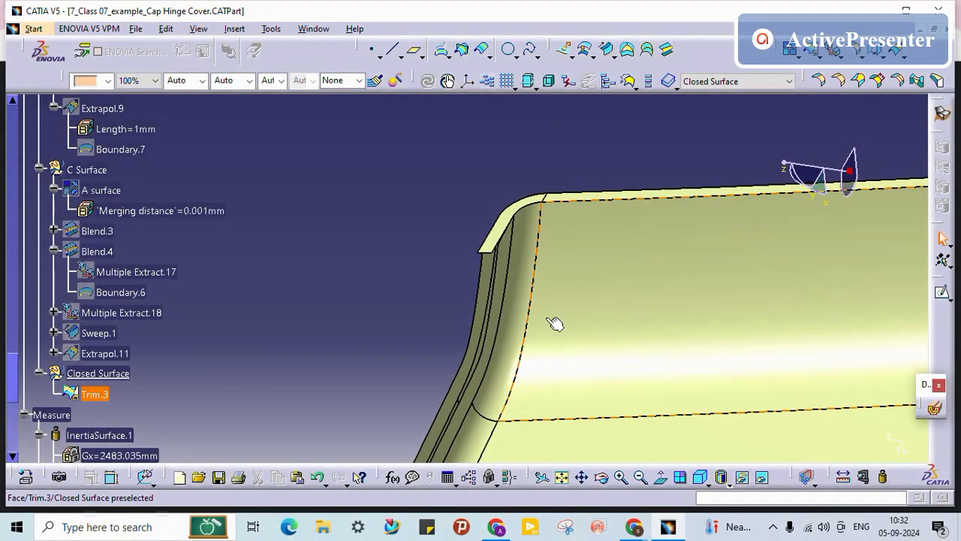
pyautogui.moveTo(516, 288); pyautogui.dragTo(682, 235, button='middle')
pyautogui.moveTo(437, 326); pyautogui.dragTo(437, 434, button='middle')
pyautogui.click(513, 233)
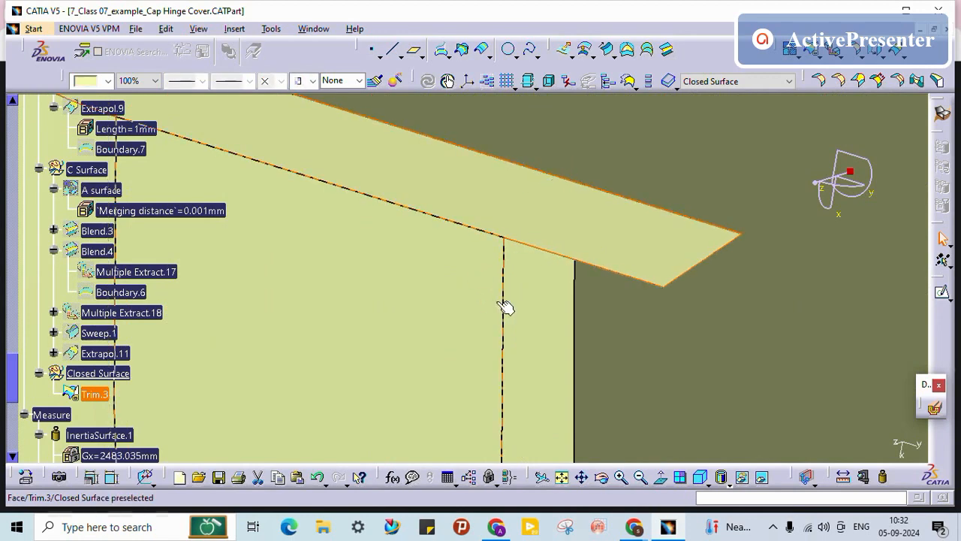
pyautogui.moveTo(545, 364); pyautogui.dragTo(474, 393, button='middle')
pyautogui.moveTo(443, 342); pyautogui.dragTo(646, 326, button='middle')
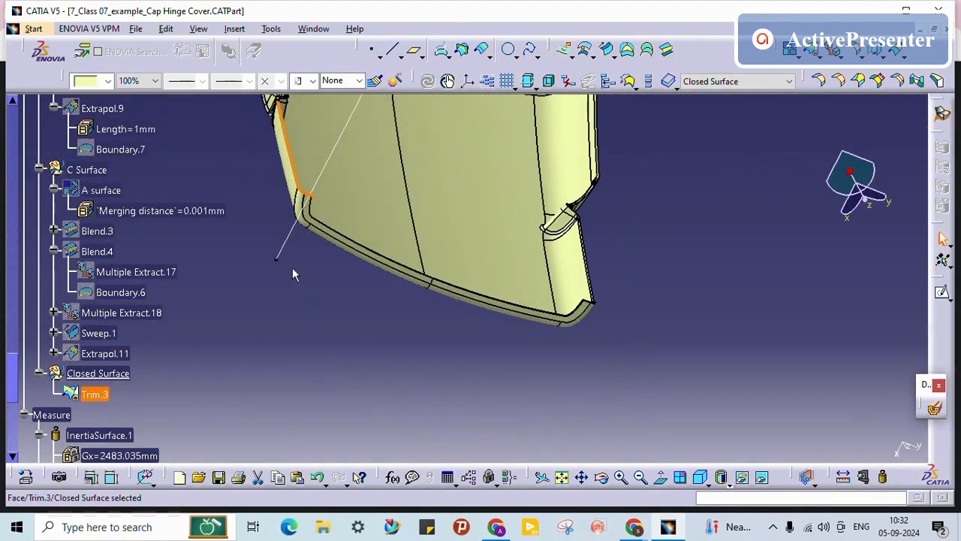
pyautogui.moveTo(292, 268); pyautogui.dragTo(504, 377, button='middle')
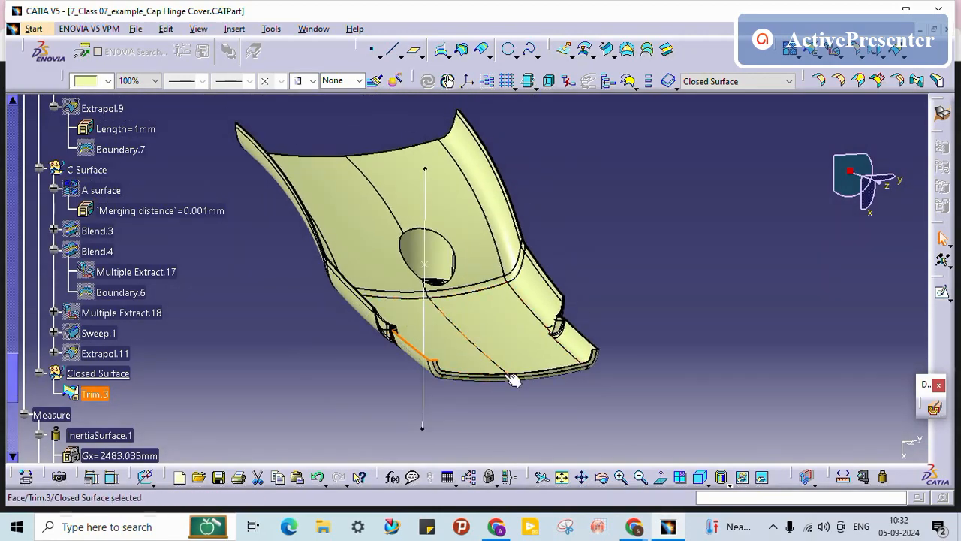
pyautogui.moveTo(330, 266); pyautogui.dragTo(484, 303, button='middle')
pyautogui.moveTo(322, 313); pyautogui.dragTo(319, 338, button='middle')
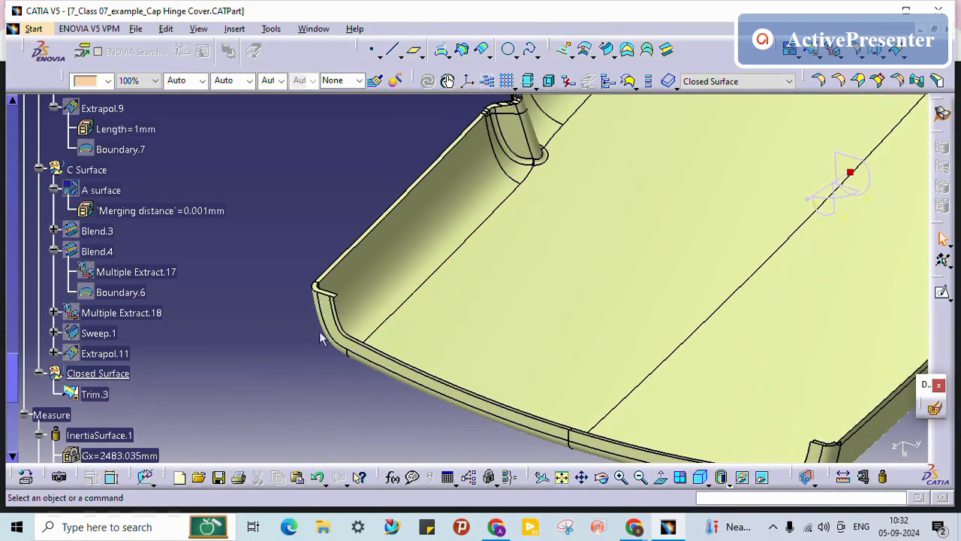
pyautogui.moveTo(370, 294); pyautogui.dragTo(381, 342, button='middle')
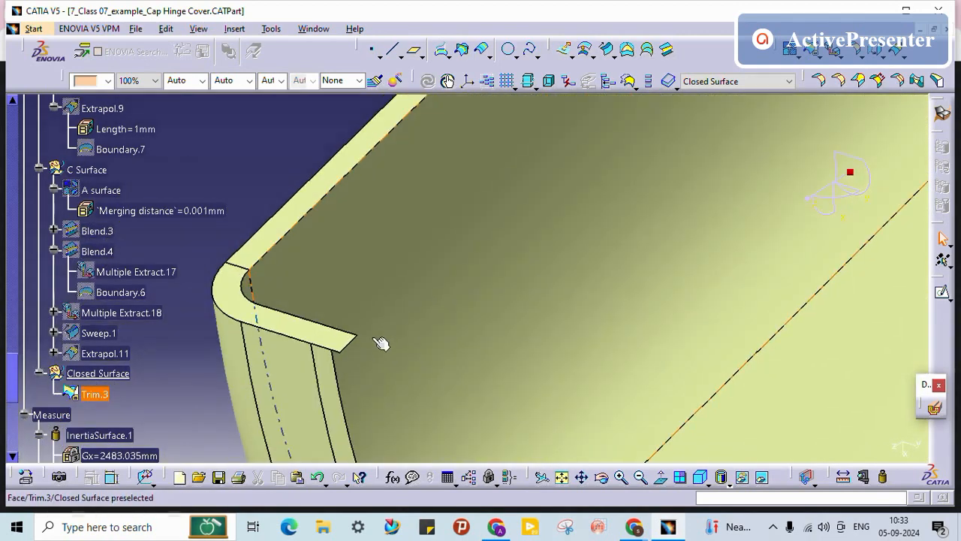
# Step: Hide Trim.3, show Extrapol.11, then show Trim.3 again to view the flange corner
pyautogui.rightClick(95, 392)
pyautogui.click(134, 146)
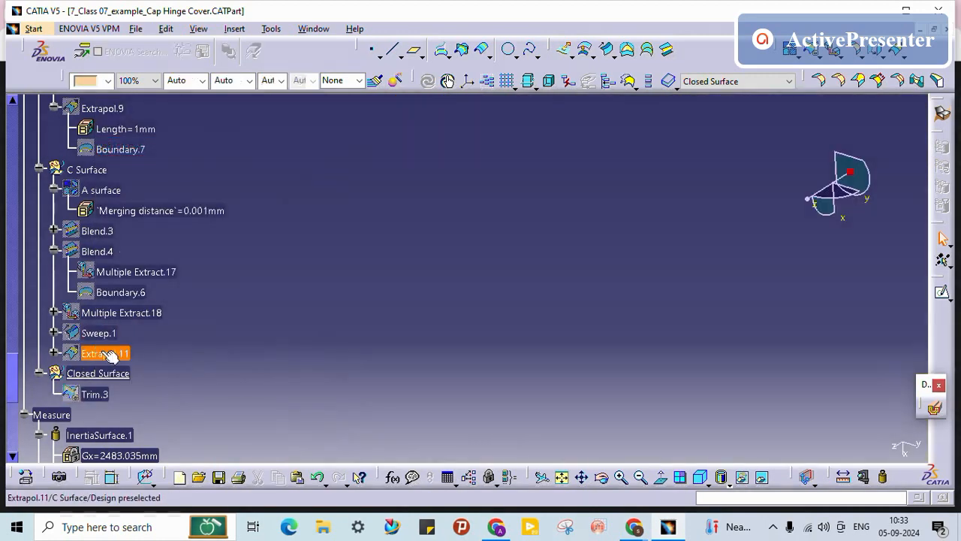
pyautogui.rightClick(109, 354)
pyautogui.click(163, 104)
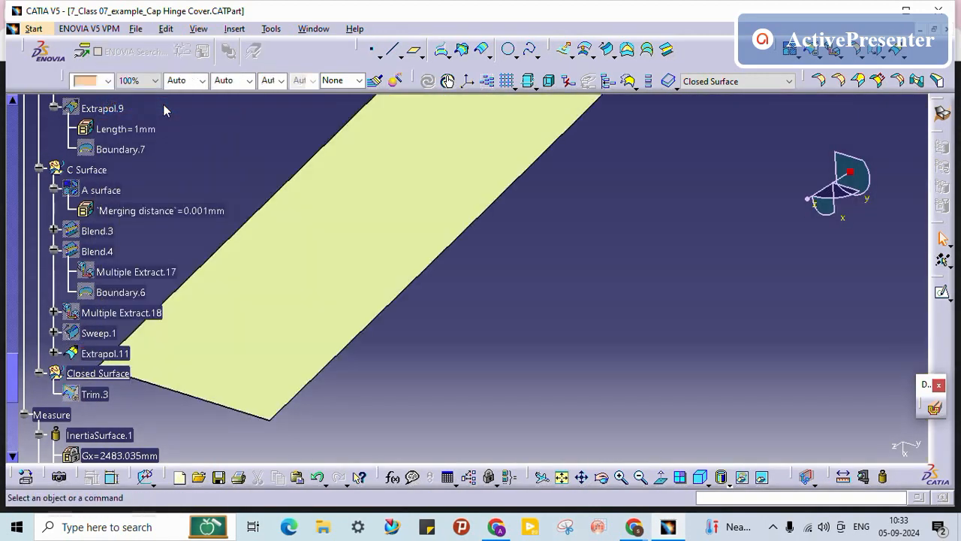
pyautogui.middleClick(383, 312)
pyautogui.scroll(3, 113, 387)
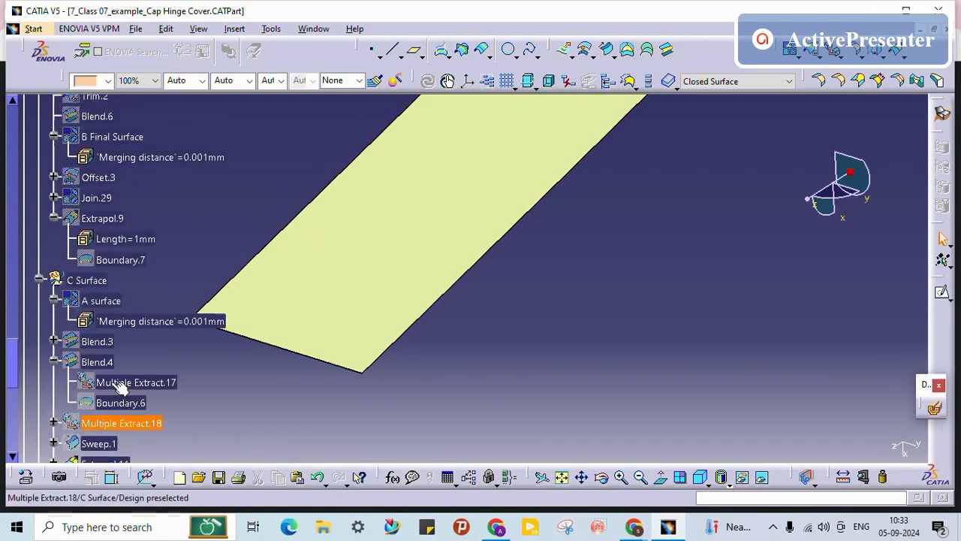
pyautogui.scroll(-2, 105, 336)
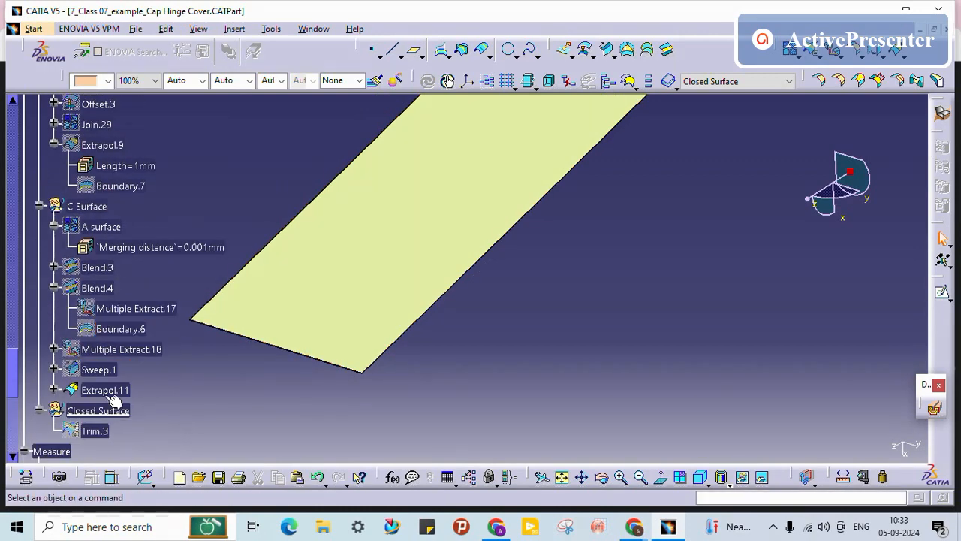
pyautogui.rightClick(95, 430)
pyautogui.click(149, 188)
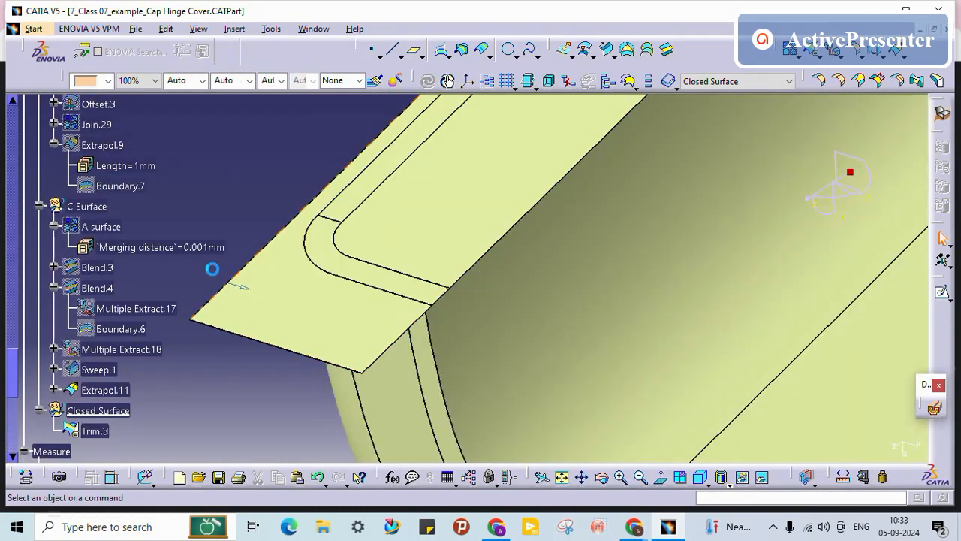
pyautogui.moveTo(399, 346); pyautogui.dragTo(375, 204, button='middle')
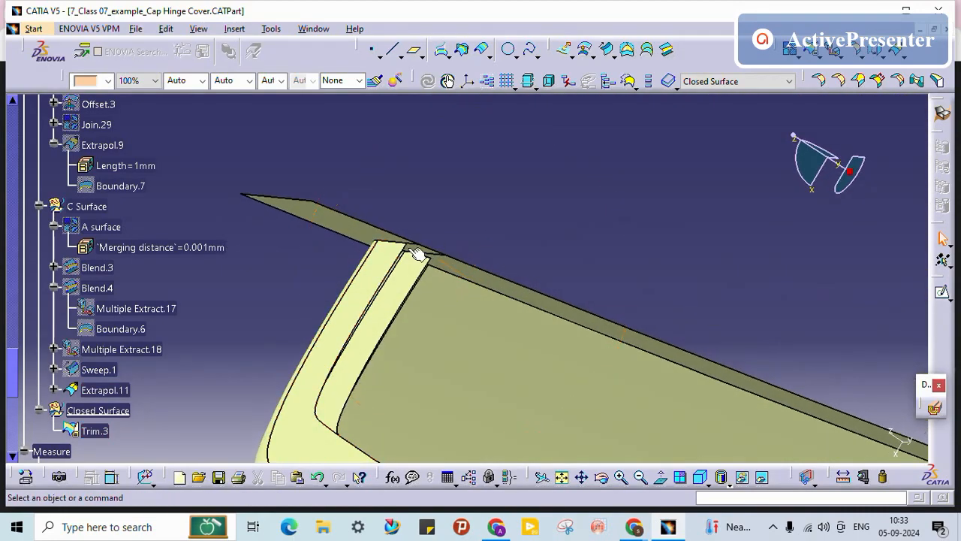
# Step: Hide Trim.3 and show A surface to examine where its edge meets the flange
pyautogui.rightClick(83, 430)
pyautogui.click(142, 184)
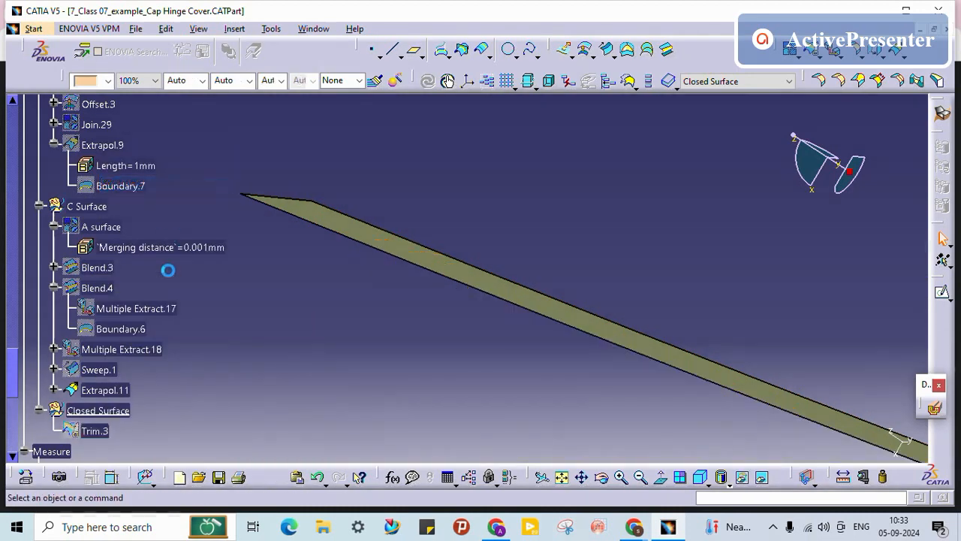
pyautogui.rightClick(96, 226)
pyautogui.click(152, 267)
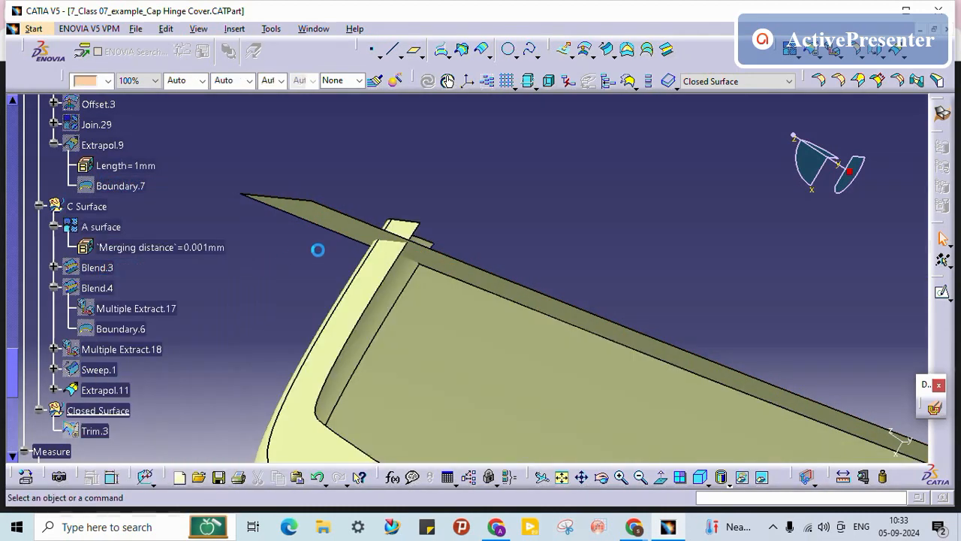
pyautogui.moveTo(318, 249); pyautogui.dragTo(338, 374, button='middle')
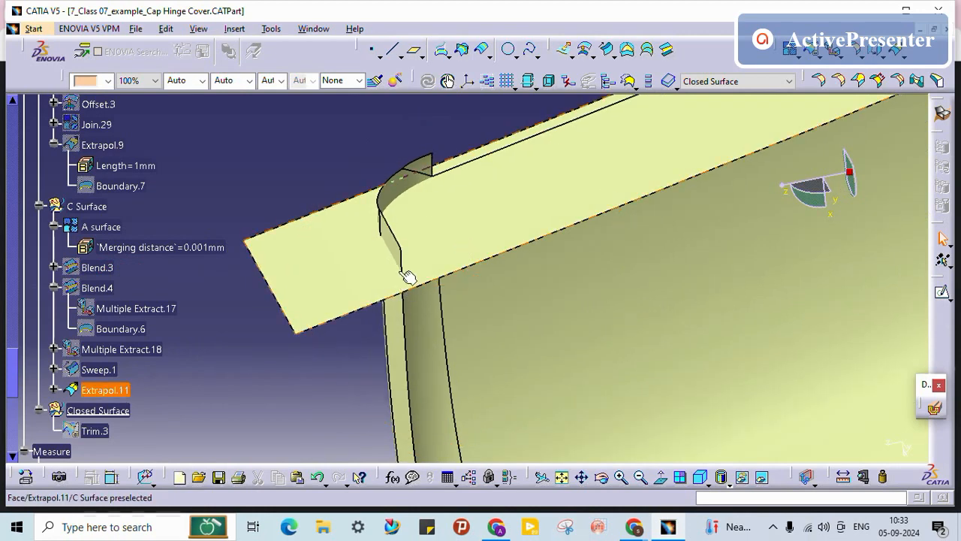
pyautogui.click(405, 266)
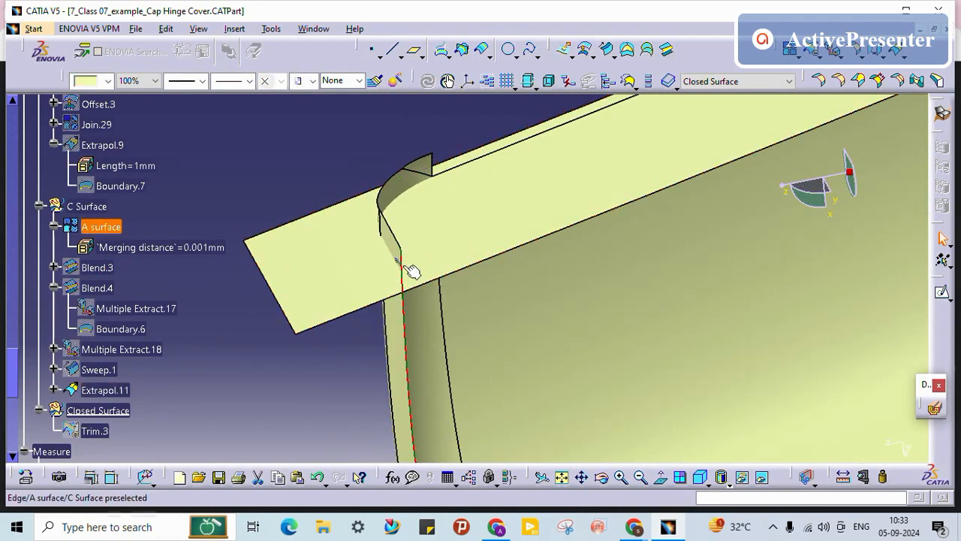
pyautogui.moveTo(406, 300); pyautogui.dragTo(419, 342, button='middle')
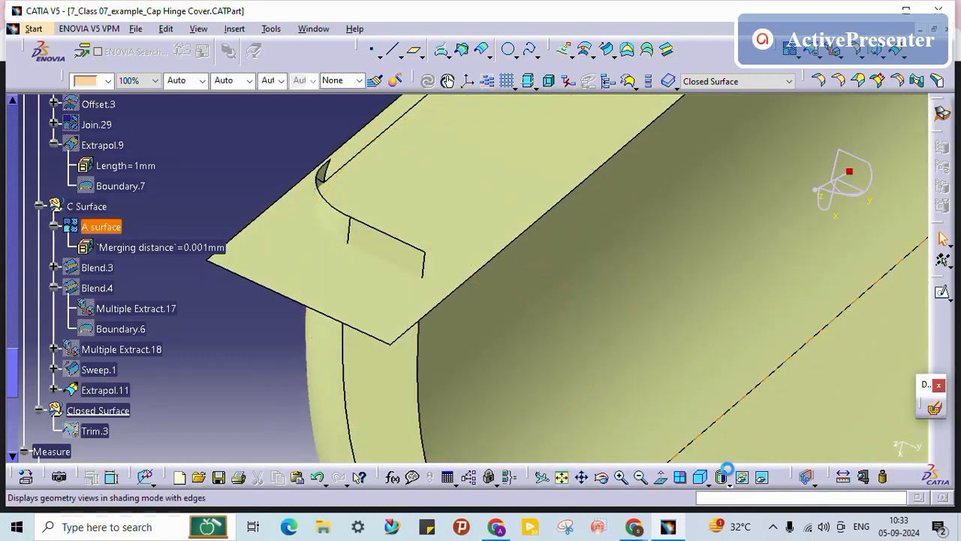
# Step: Measure and keep the 1.798mm gap between the Extrapol.11 edge and the A surface edge
pyautogui.click(840, 479)
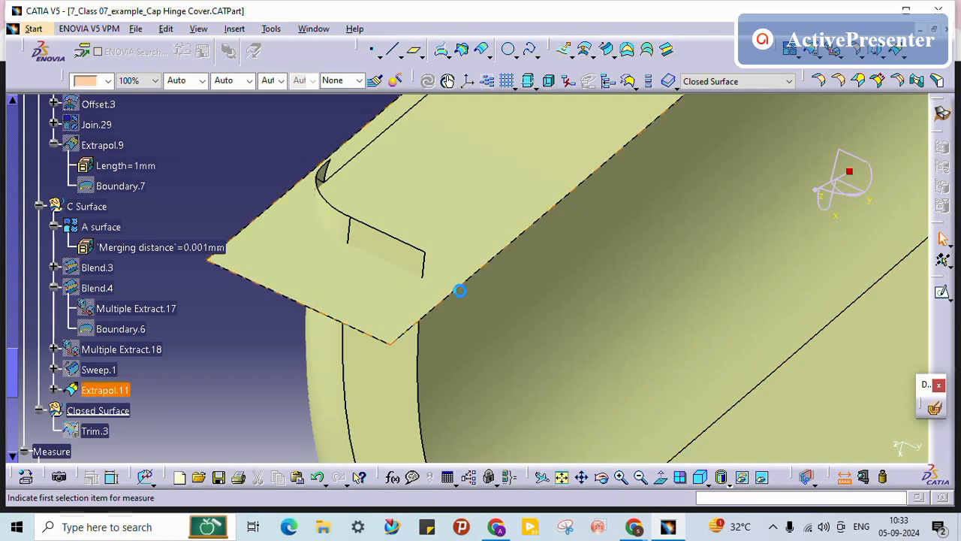
pyautogui.click(452, 290)
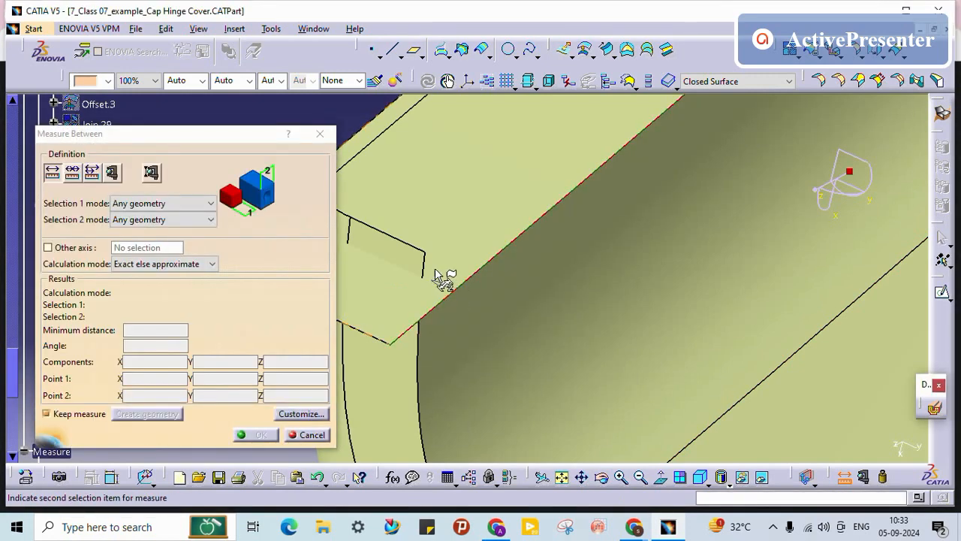
pyautogui.click(424, 271)
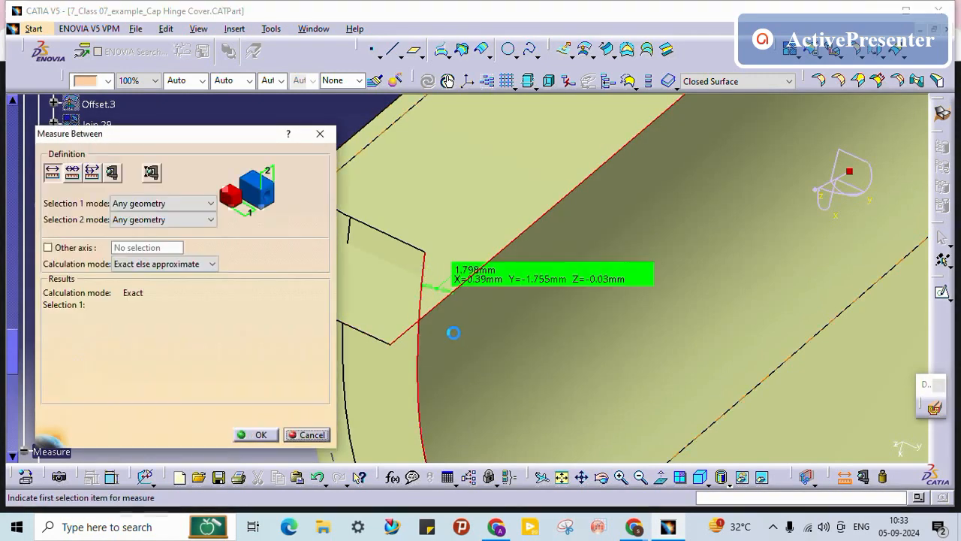
pyautogui.moveTo(488, 347); pyautogui.dragTo(575, 328, button='middle')
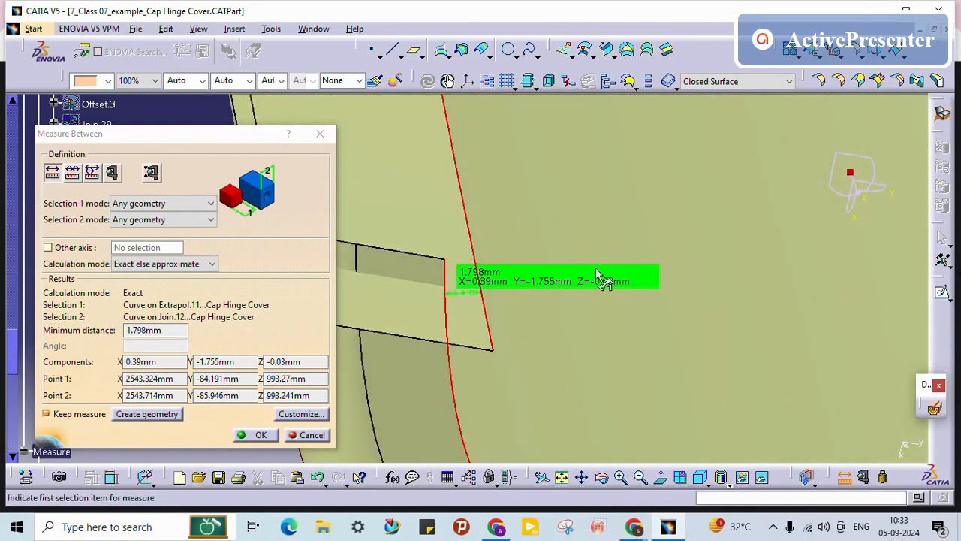
pyautogui.moveTo(253, 361); pyautogui.dragTo(210, 361)
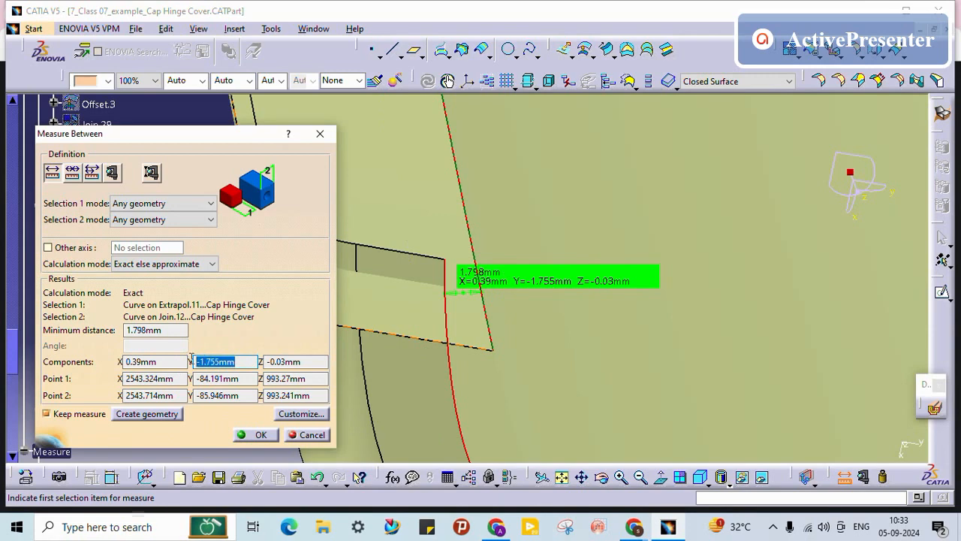
pyautogui.click(256, 435)
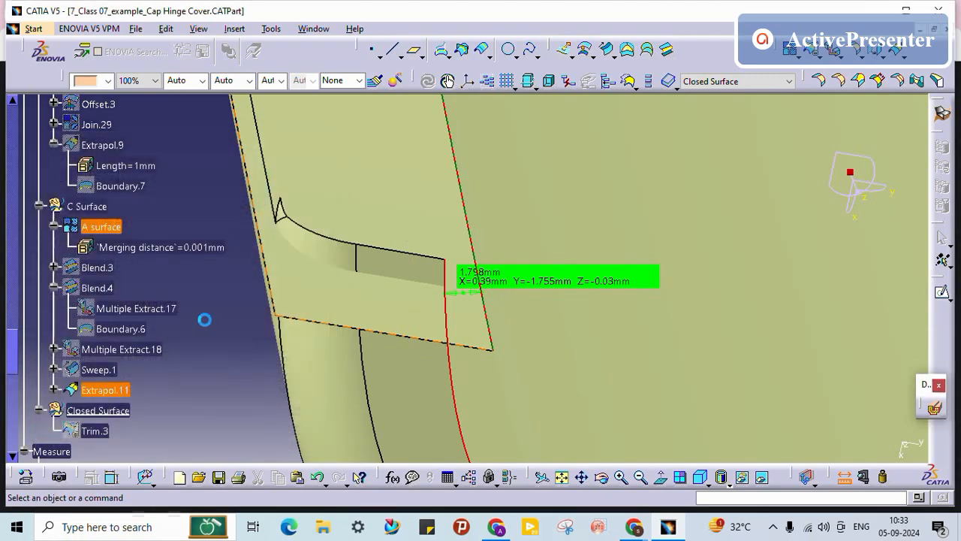
# Step: Apply the 8.245mm first length to Sweep.1 and zoom in on the flange edge junction
pyautogui.doubleClick(98, 369)
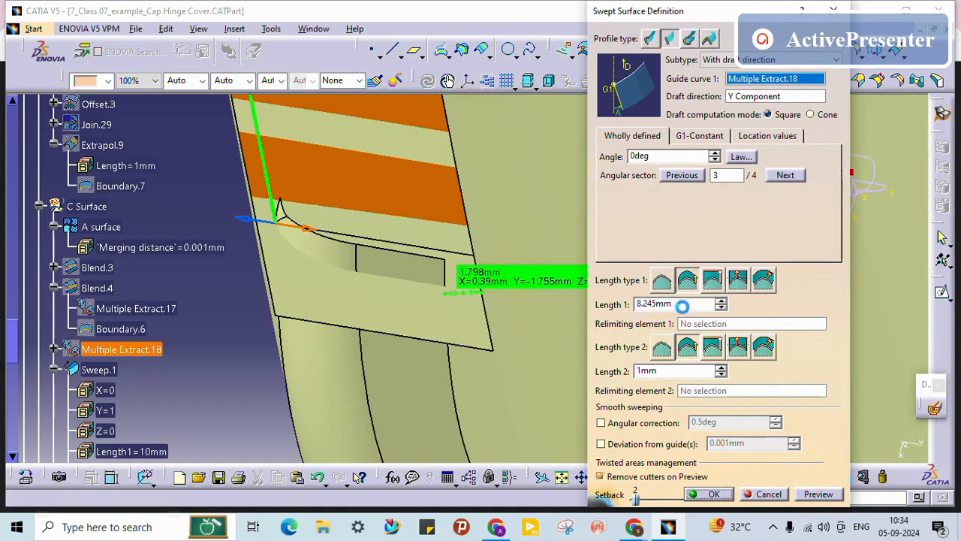
pyautogui.click(748, 350)
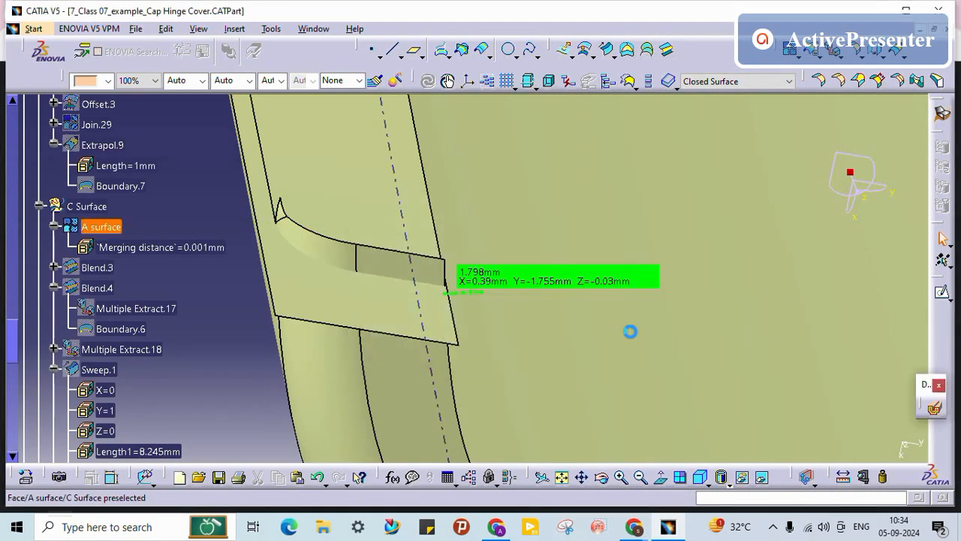
pyautogui.moveTo(513, 311); pyautogui.dragTo(410, 226, button='middle')
pyautogui.middleClick(282, 295)
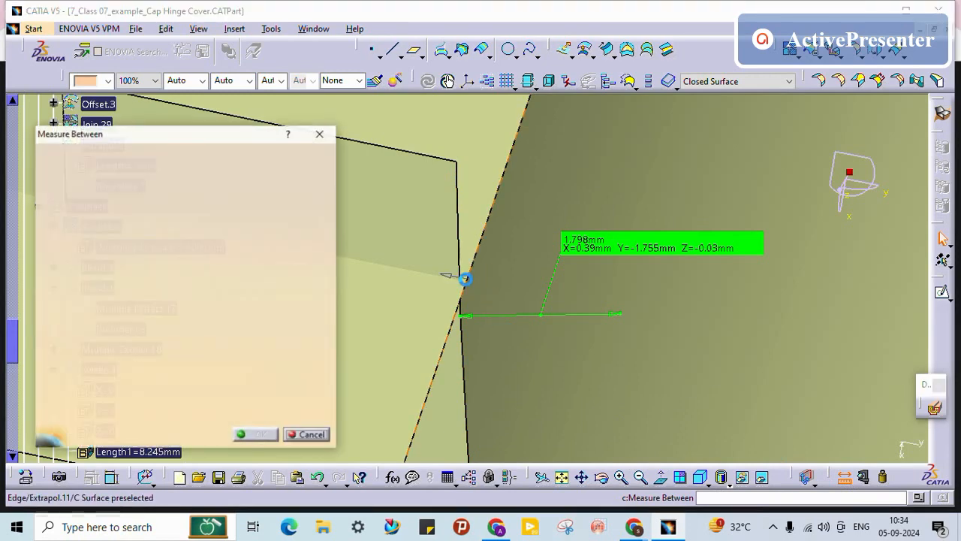
# Step: Measure the 0.084mm gap between the Extrapol.11 and Join.12 edges, then discard the measurement
pyautogui.click(473, 278)
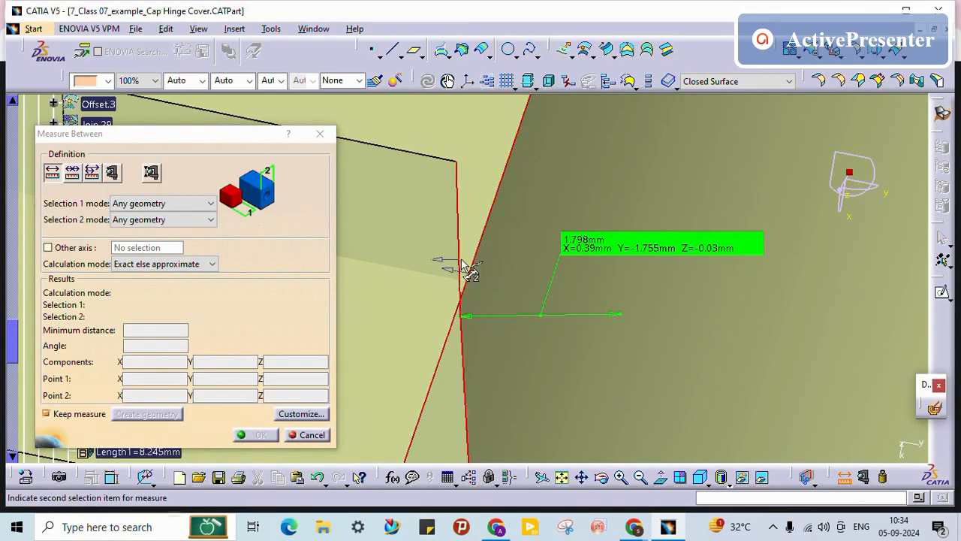
pyautogui.click(473, 284)
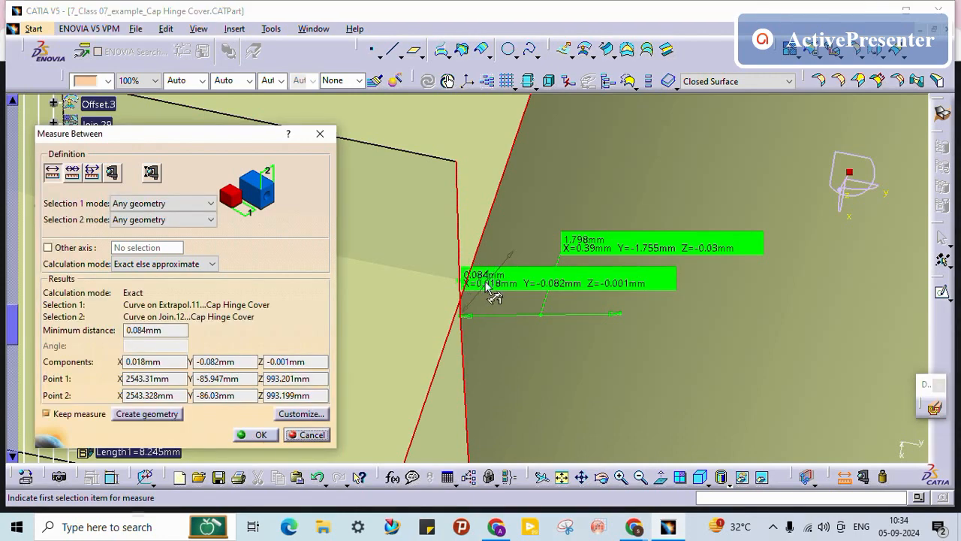
pyautogui.moveTo(478, 300); pyautogui.dragTo(435, 378, button='middle')
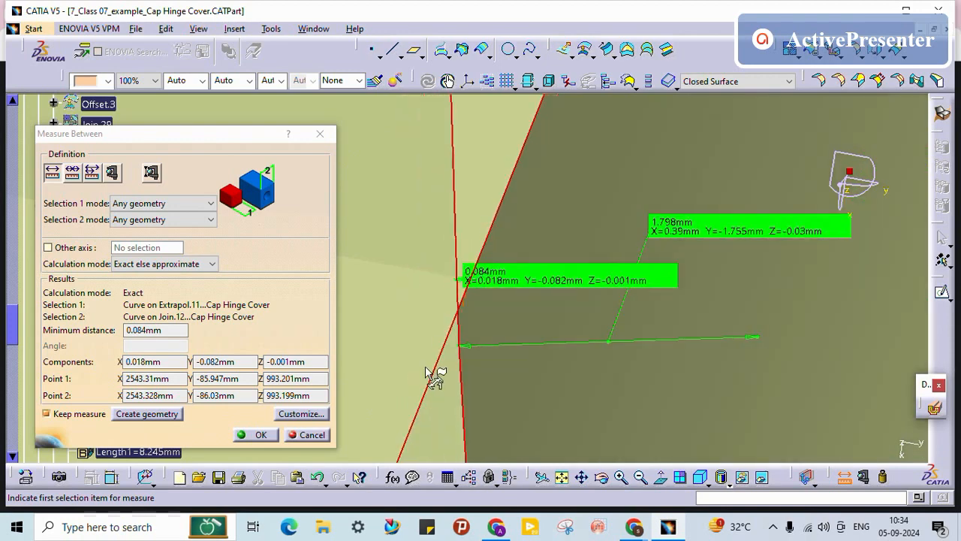
pyautogui.click(309, 434)
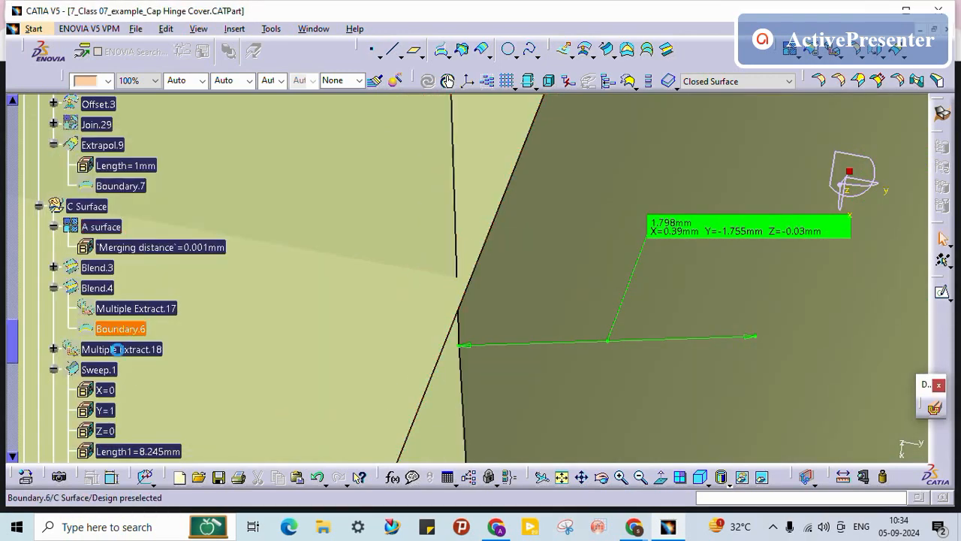
pyautogui.scroll(-3, 107, 204)
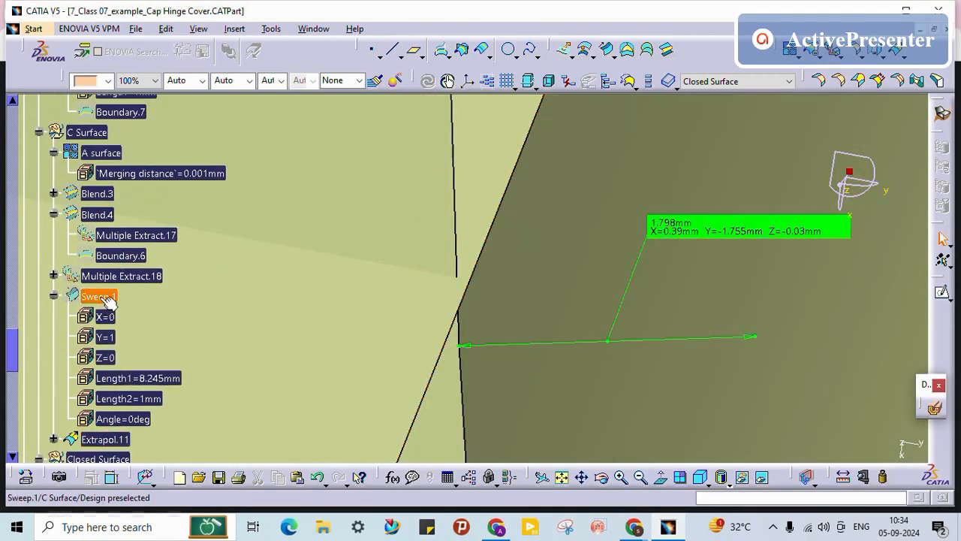
# Step: Recompute Sweep.1 so Trim.3 updates, dismissing the Trim.3 warning
pyautogui.doubleClick(105, 296)
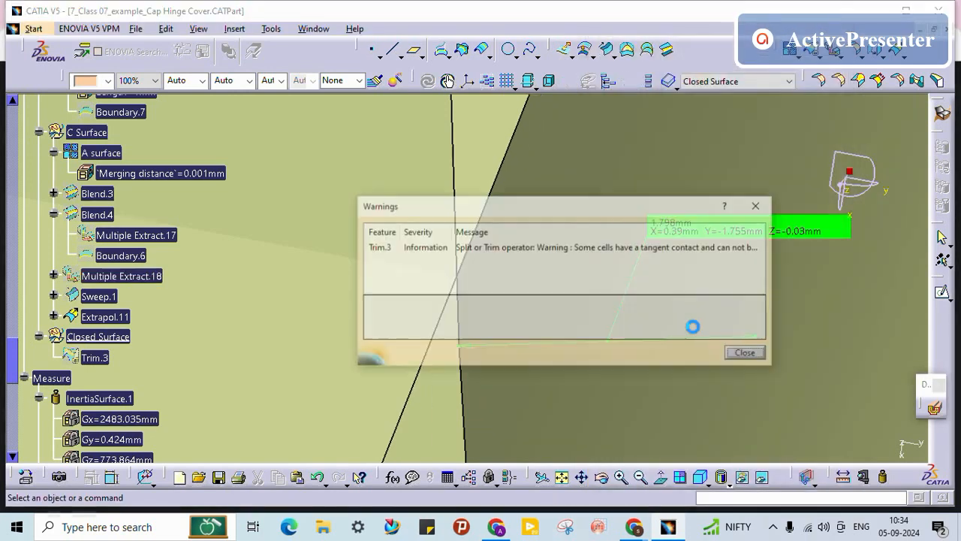
pyautogui.click(751, 355)
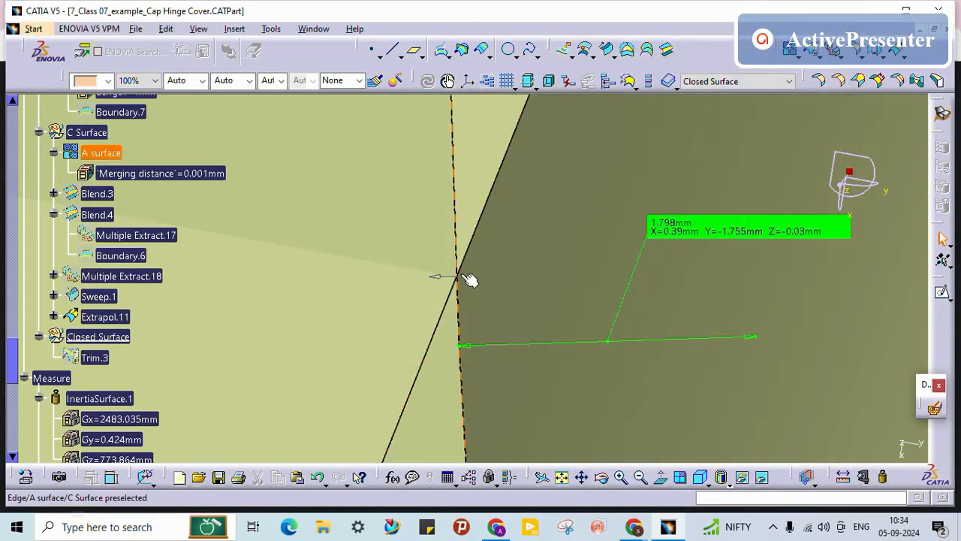
pyautogui.moveTo(492, 233); pyautogui.dragTo(493, 255, button='middle')
# Step: Toggle Trim.3's visibility and hide the Extrapol.11 surface
pyautogui.rightClick(95, 357)
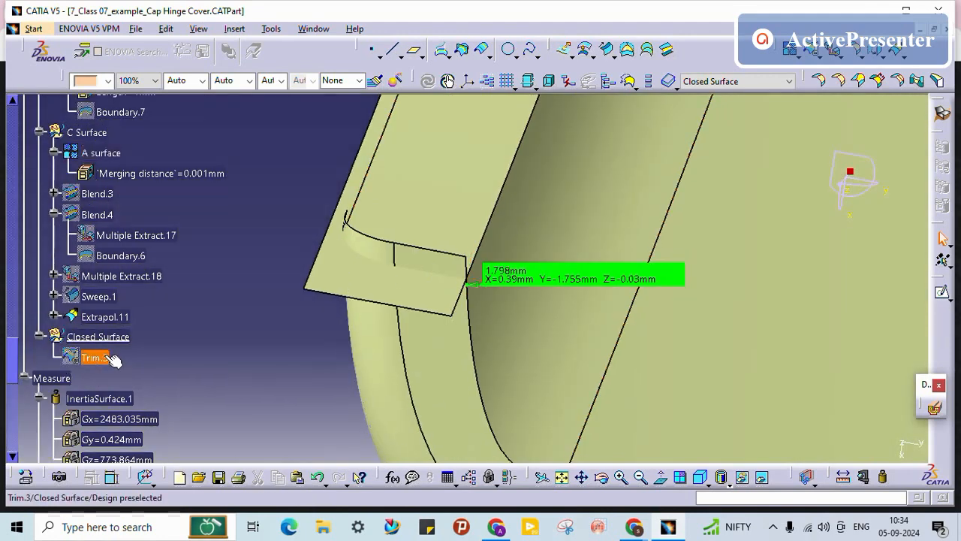
pyautogui.click(146, 109)
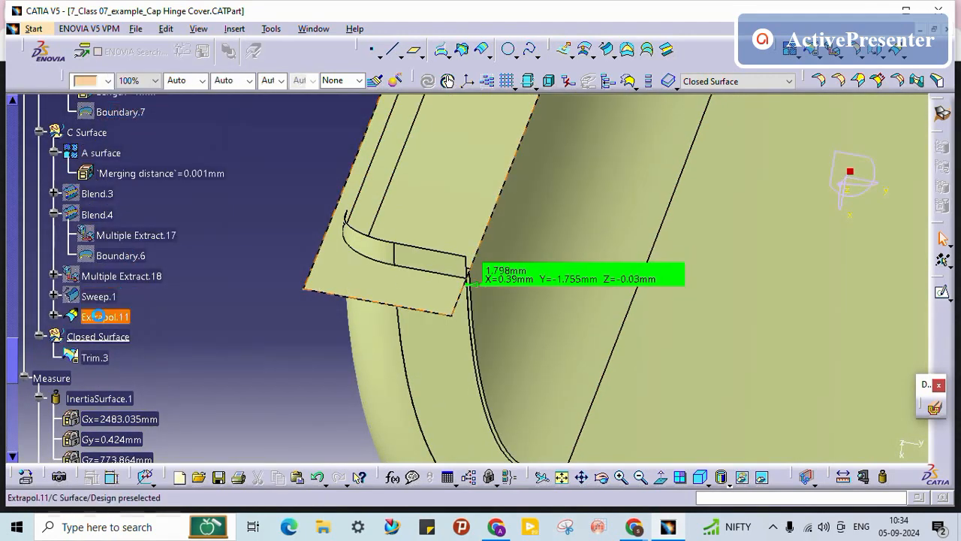
pyautogui.rightClick(98, 316)
pyautogui.click(139, 69)
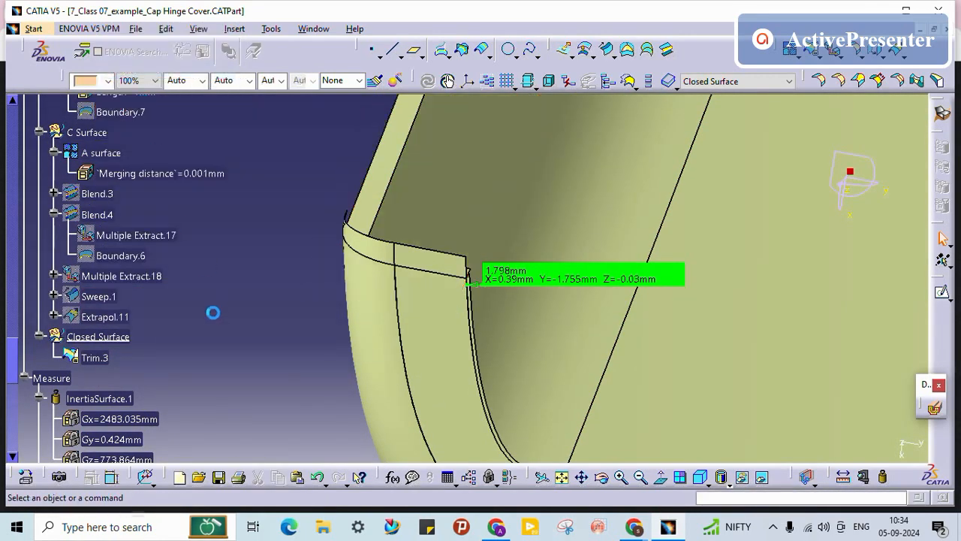
pyautogui.moveTo(330, 342); pyautogui.dragTo(363, 105, button='middle')
pyautogui.moveTo(406, 290); pyautogui.dragTo(447, 329, button='middle')
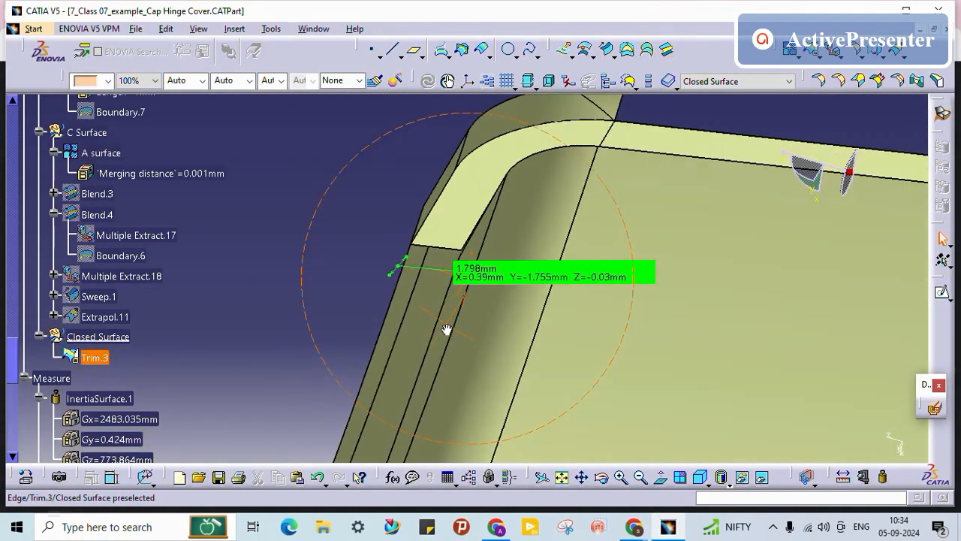
pyautogui.scroll(2, 176, 215)
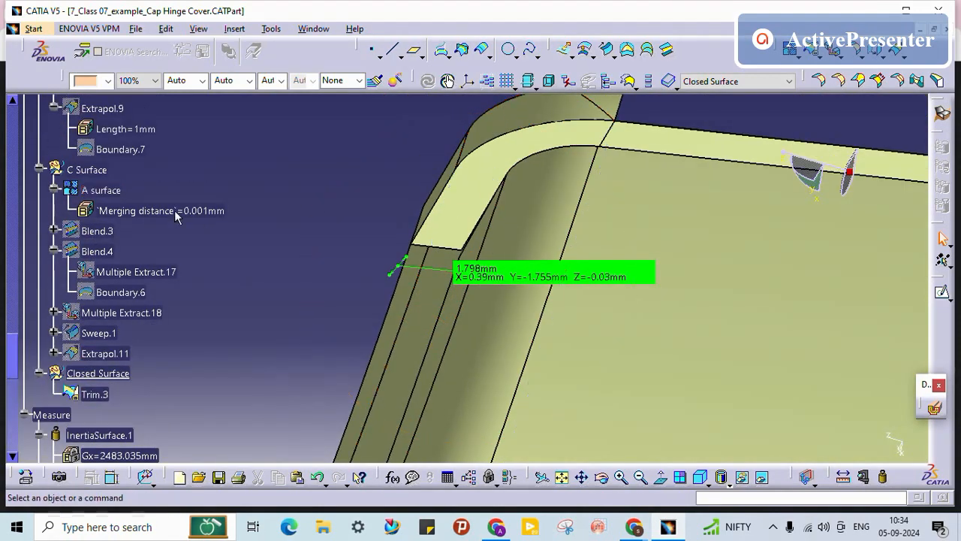
# Step: Hide the A surface and inspect the trimmed Trim.3 surface around the flange corner
pyautogui.rightClick(107, 192)
pyautogui.click(153, 232)
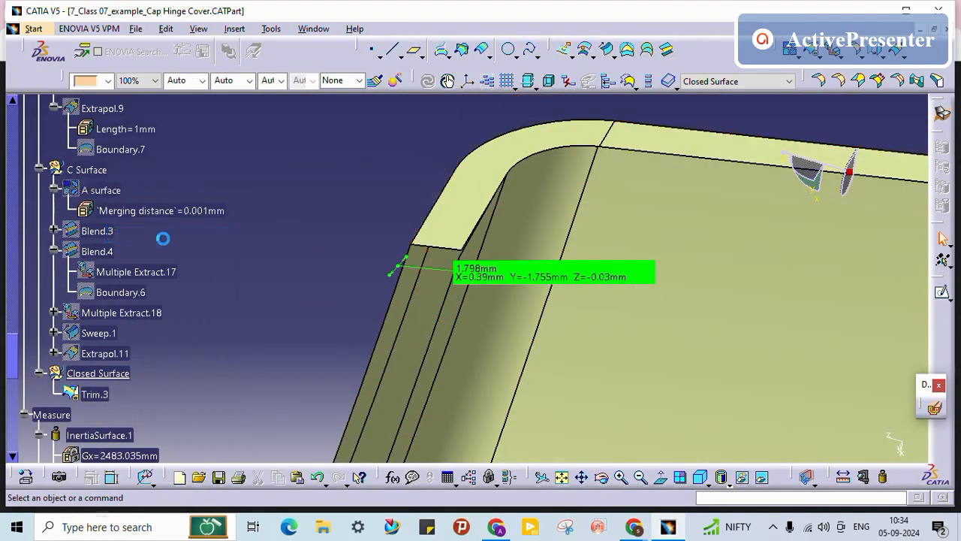
pyautogui.moveTo(493, 253); pyautogui.dragTo(501, 88, button='middle')
pyautogui.moveTo(433, 175); pyautogui.dragTo(424, 293, button='middle')
pyautogui.click(446, 256)
pyautogui.click(218, 149)
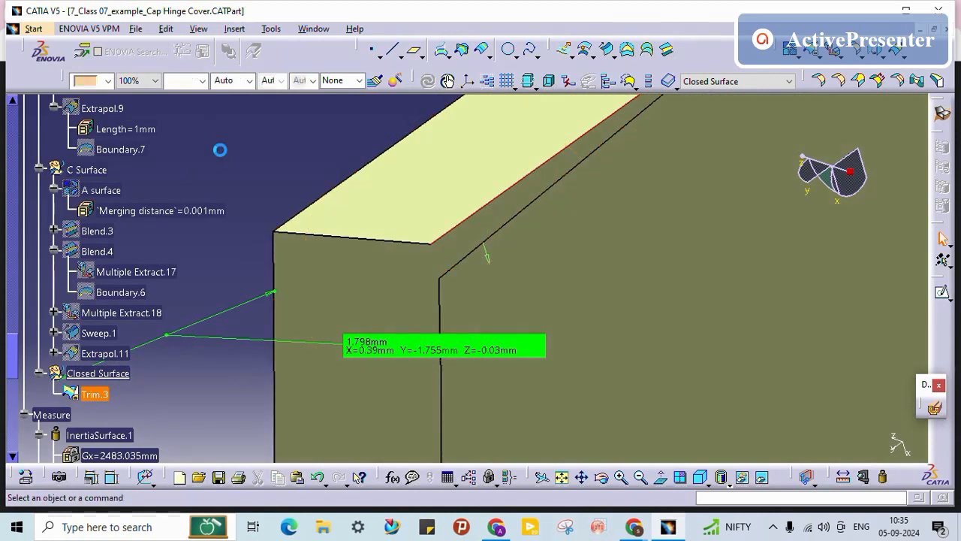
pyautogui.click(476, 216)
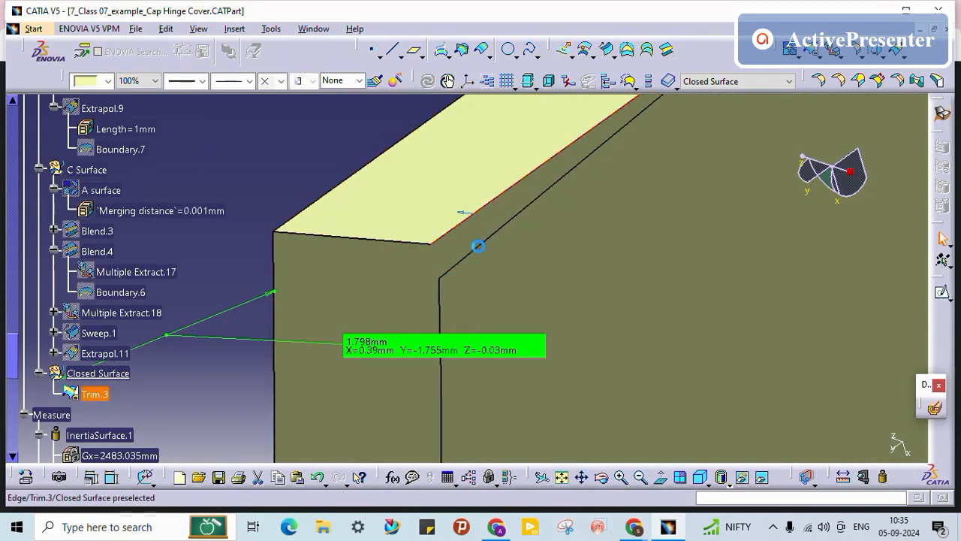
pyautogui.click(280, 186)
pyautogui.moveTo(451, 232); pyautogui.dragTo(458, 257, button='middle')
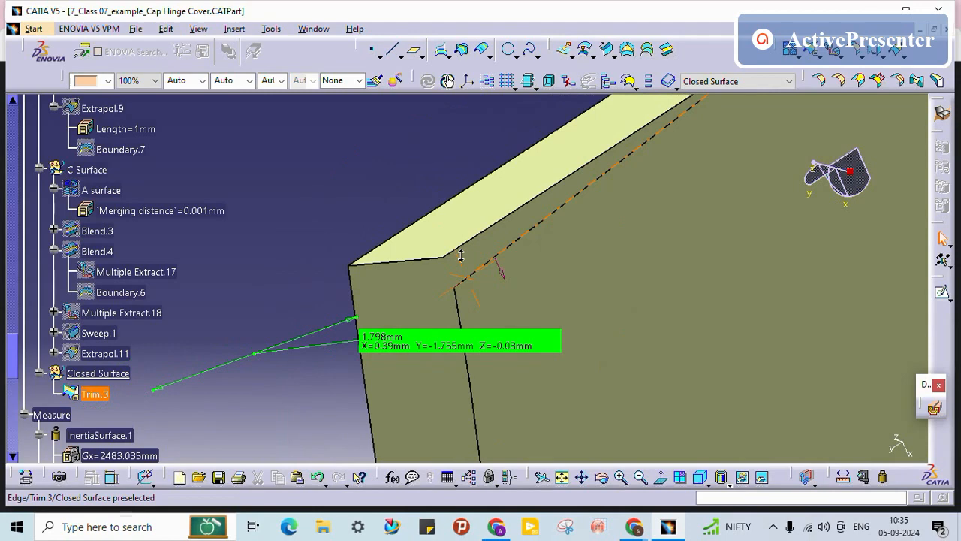
pyautogui.click(670, 54)
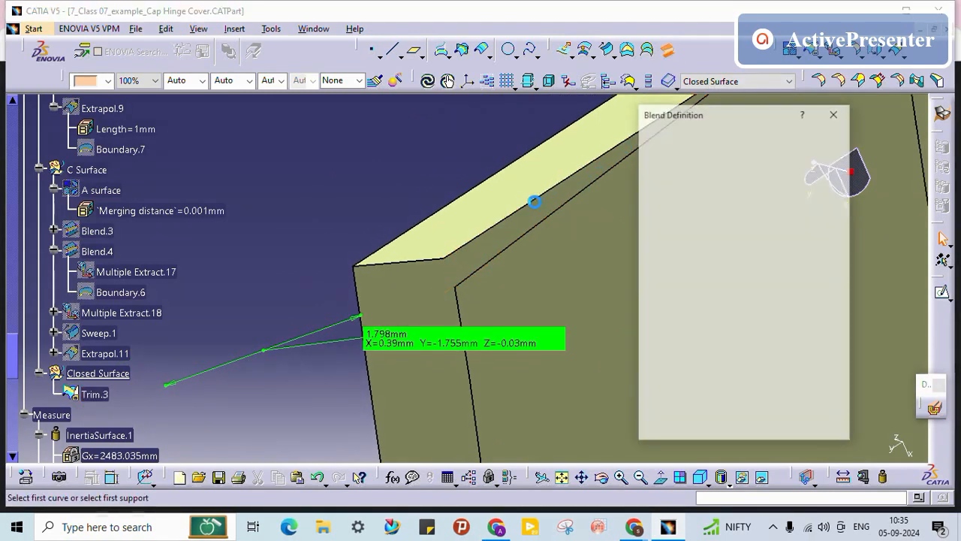
pyautogui.click(545, 218)
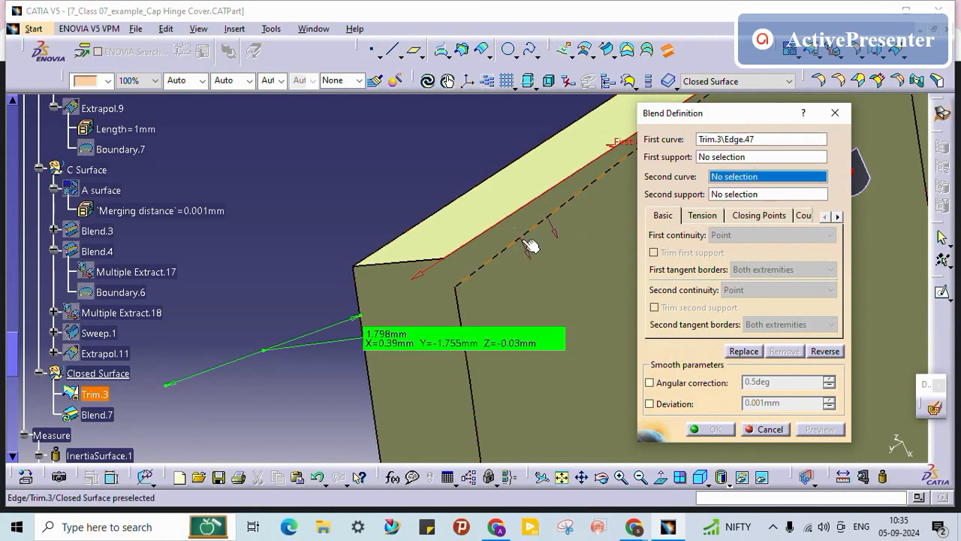
pyautogui.click(524, 240)
pyautogui.moveTo(443, 217); pyautogui.dragTo(349, 295, button='middle')
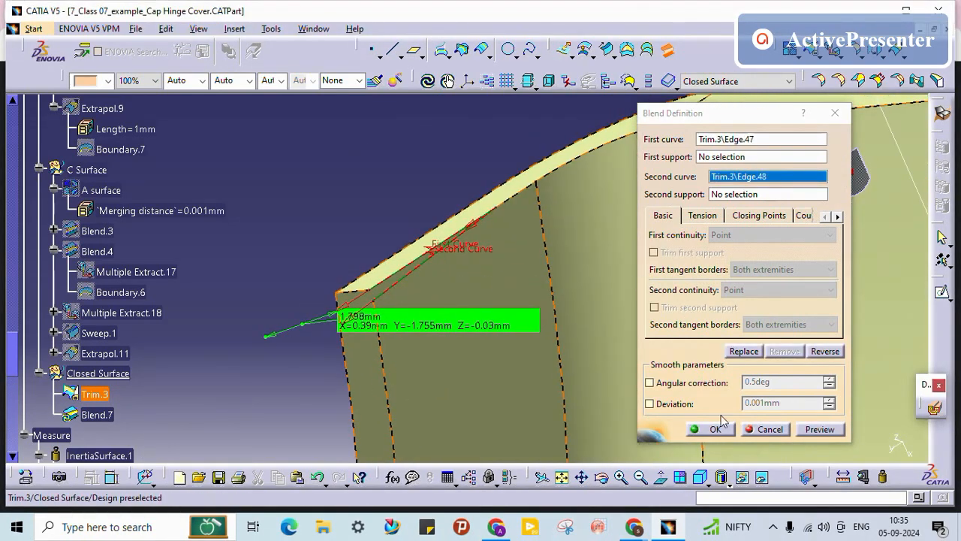
pyautogui.click(751, 195)
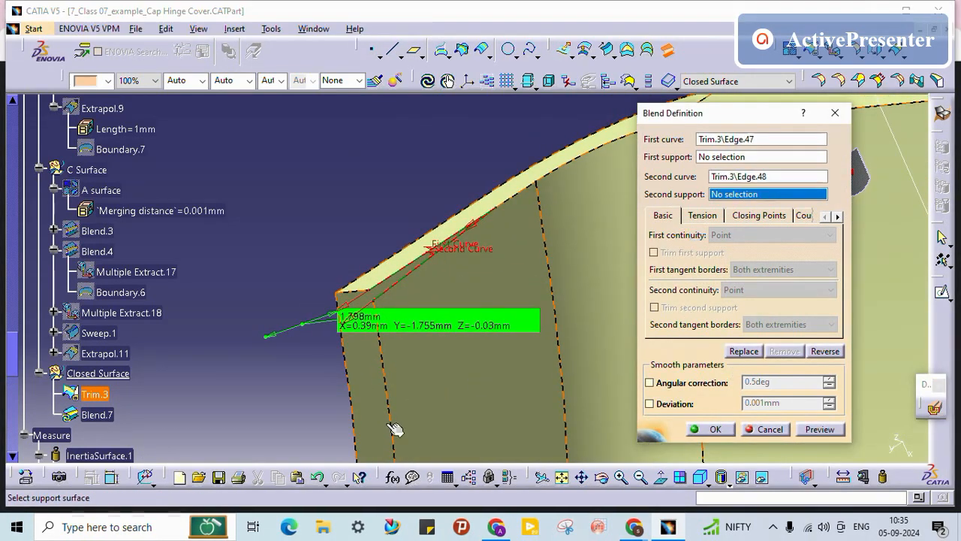
pyautogui.click(453, 376)
pyautogui.click(750, 157)
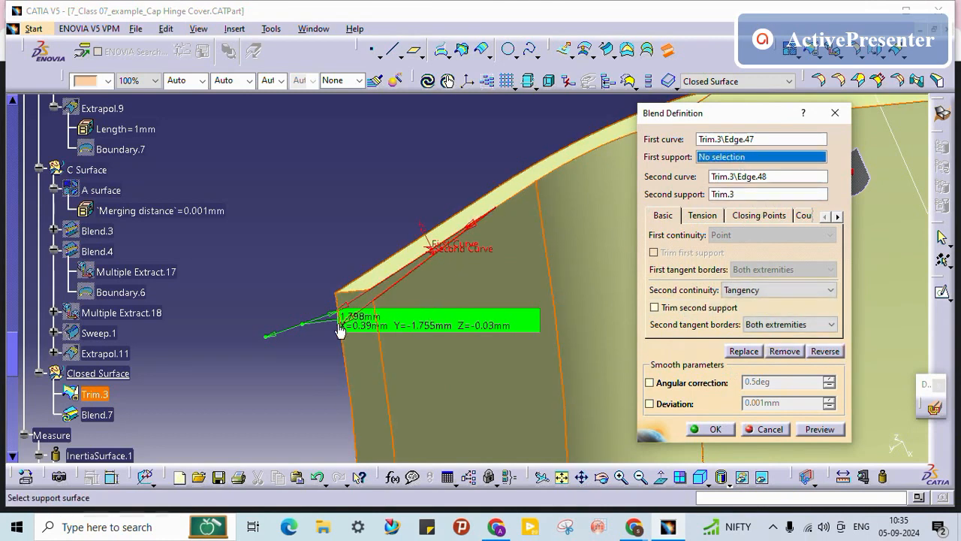
pyautogui.click(717, 430)
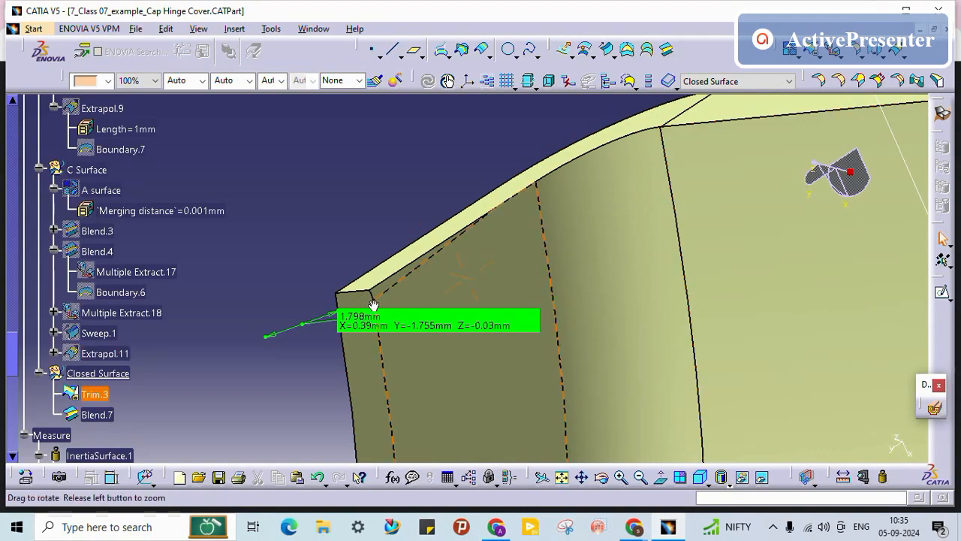
pyautogui.moveTo(373, 305); pyautogui.dragTo(408, 338, button='middle')
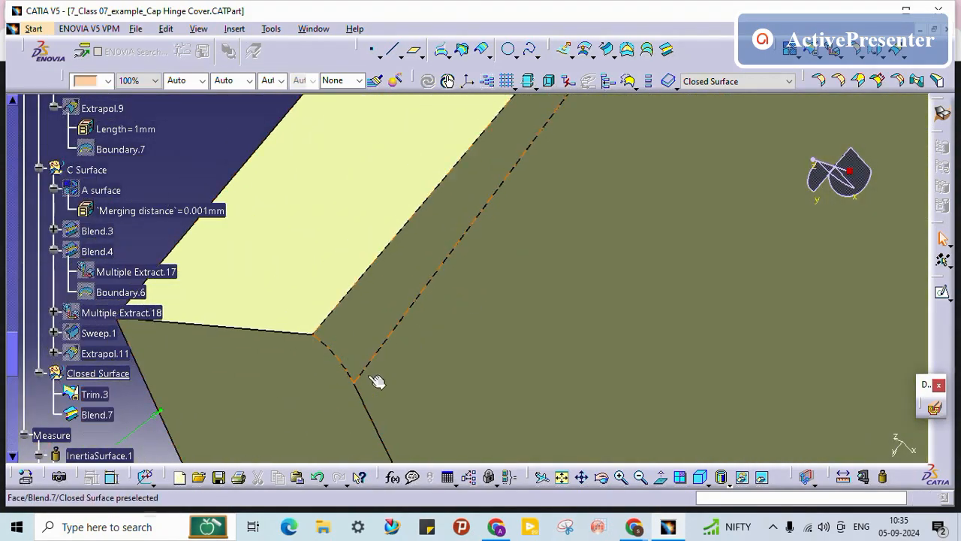
pyautogui.moveTo(376, 382); pyautogui.dragTo(422, 296, button='middle')
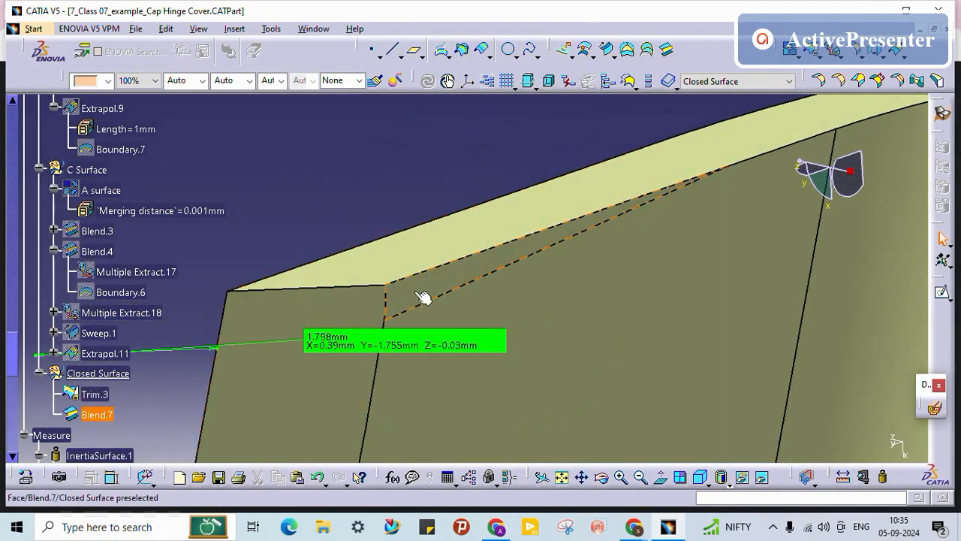
pyautogui.click(88, 415)
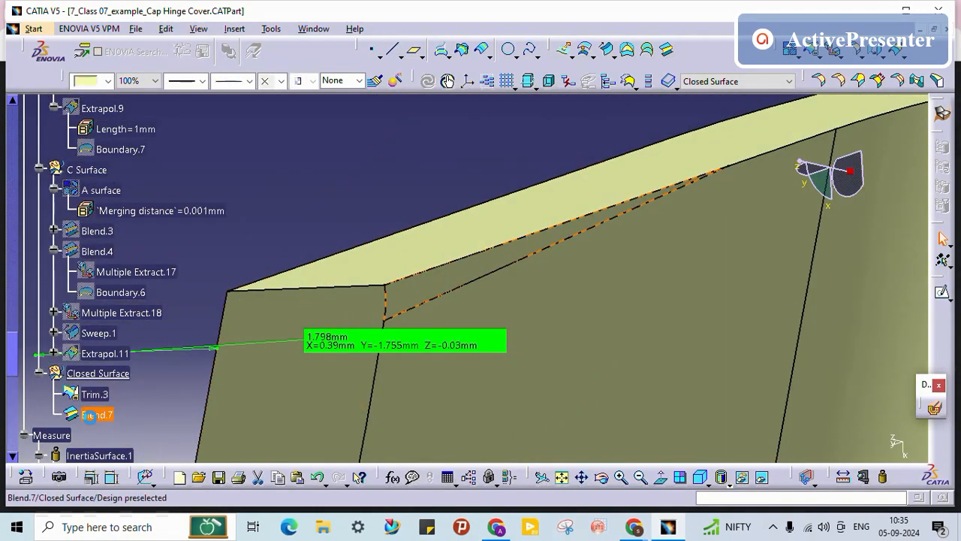
pyautogui.press('Return')
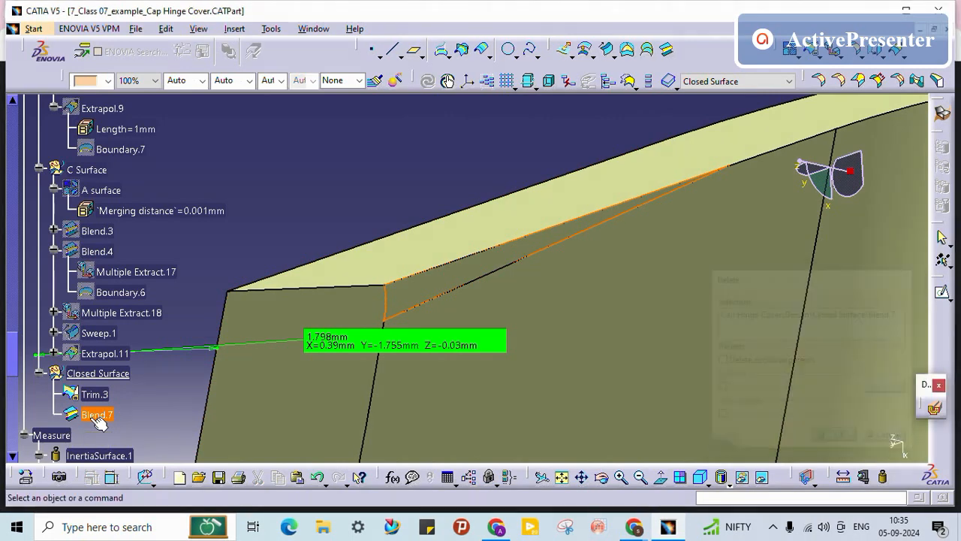
# Step: Try a line tangent to the Trim.3 edge at the flange corner, then discard it
pyautogui.click(394, 54)
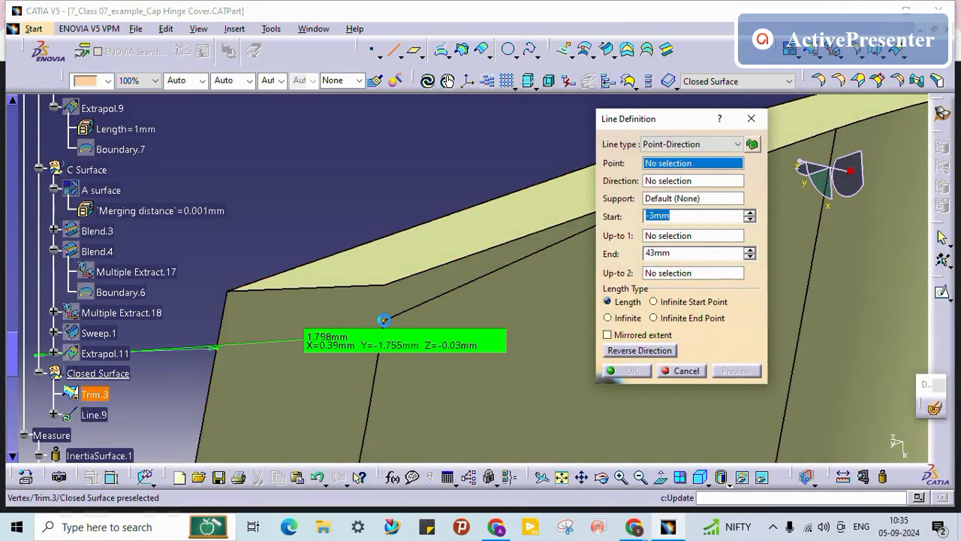
pyautogui.click(385, 319)
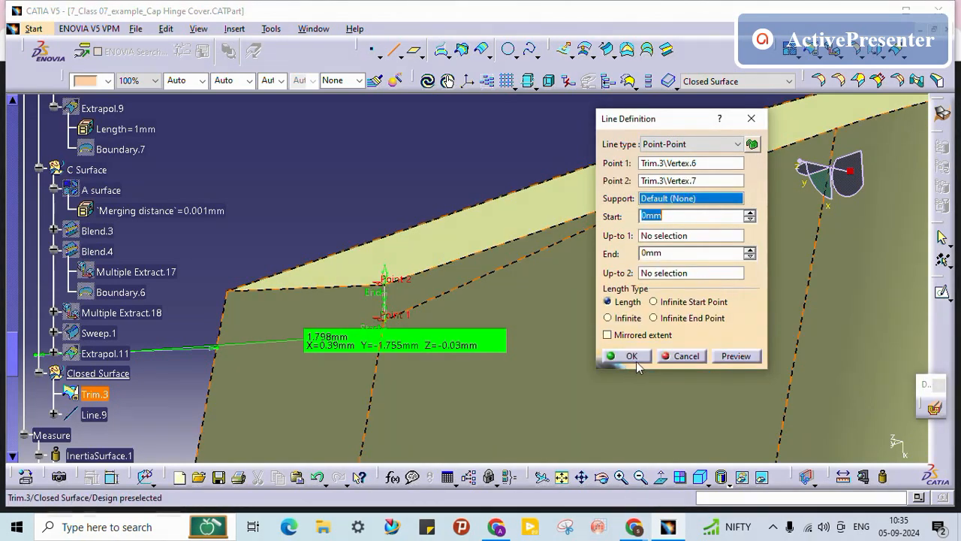
pyautogui.click(685, 142)
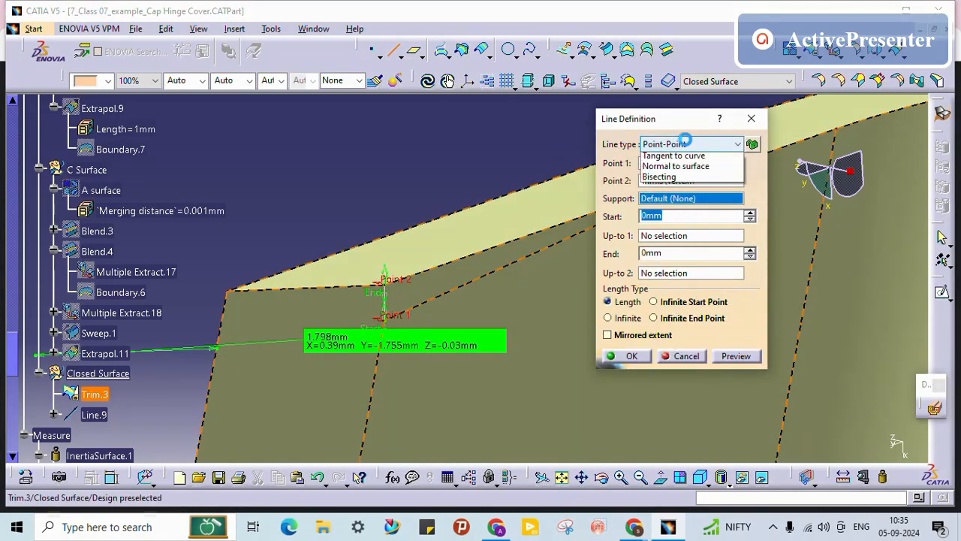
pyautogui.click(680, 190)
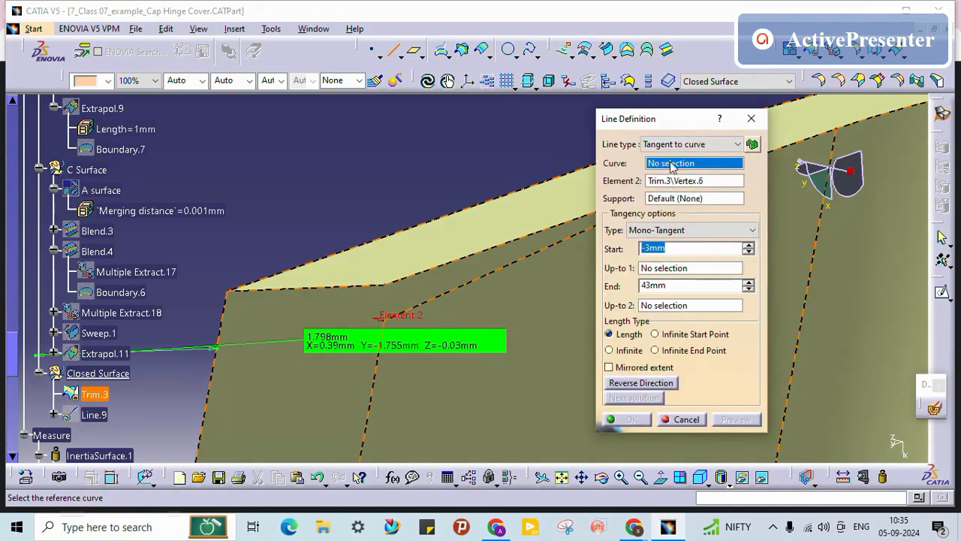
pyautogui.click(379, 377)
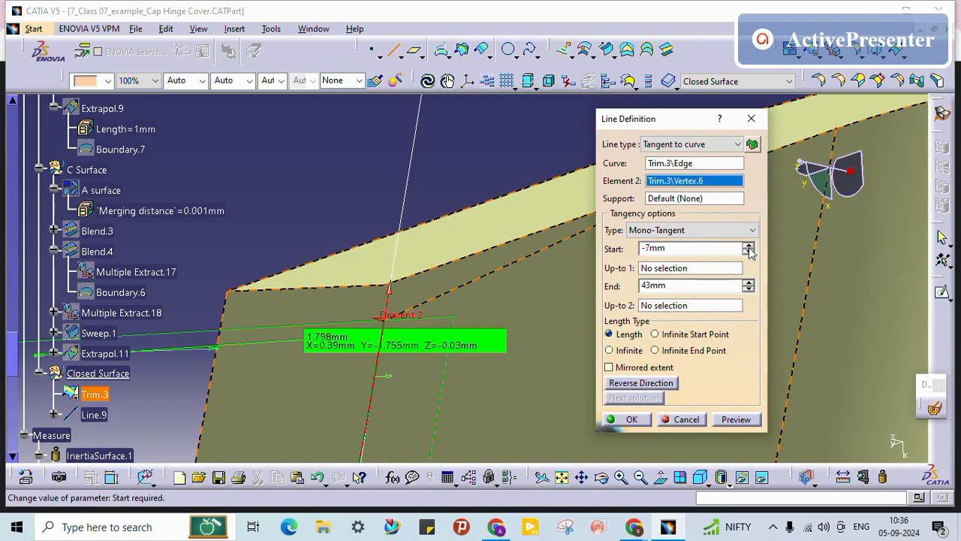
pyautogui.click(685, 419)
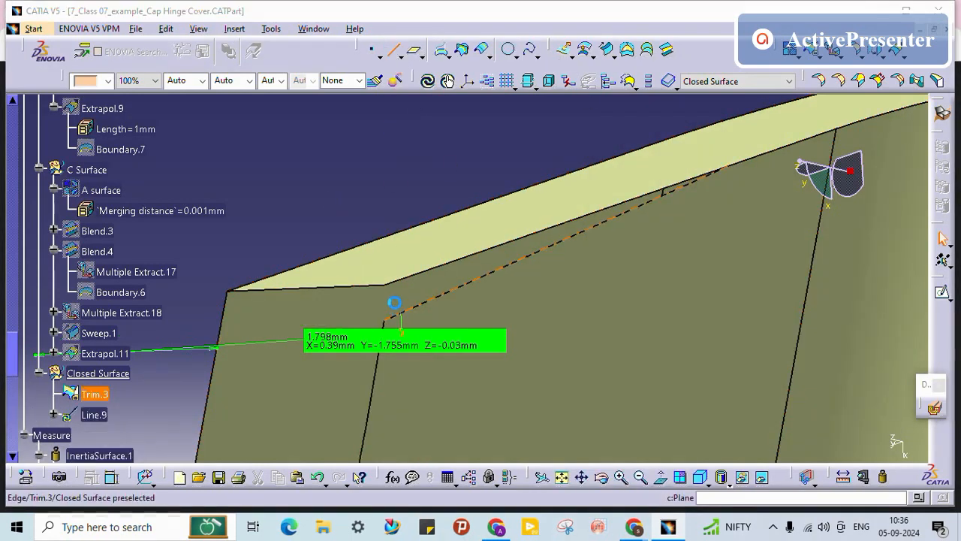
pyautogui.click(695, 371)
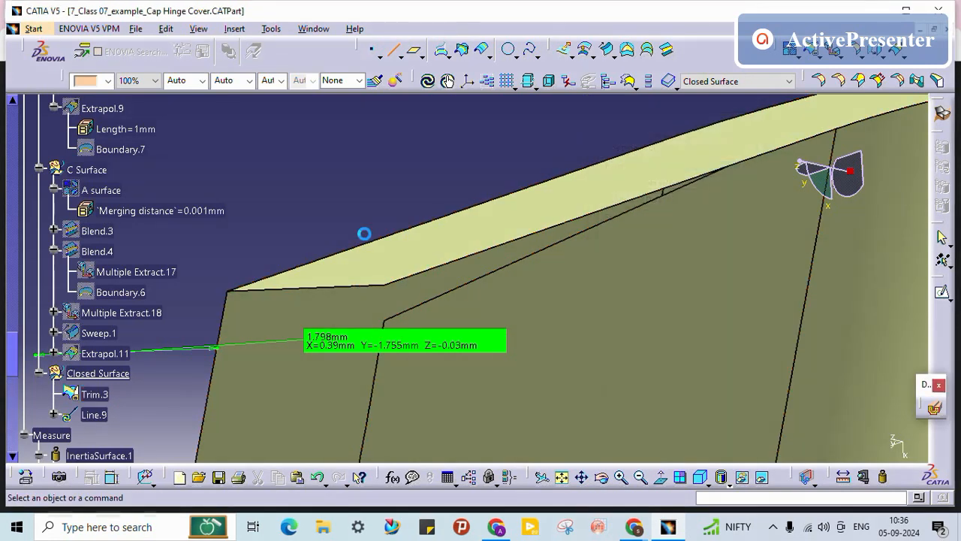
pyautogui.click(538, 57)
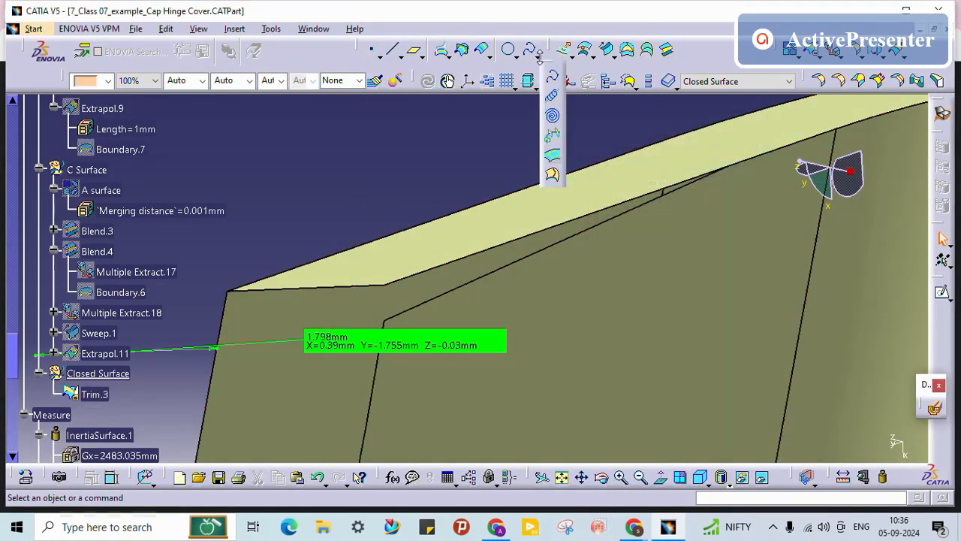
# Step: Start a connect curve from the lower Trim.3 corner vertex and edge to the upper vertex
pyautogui.click(516, 60)
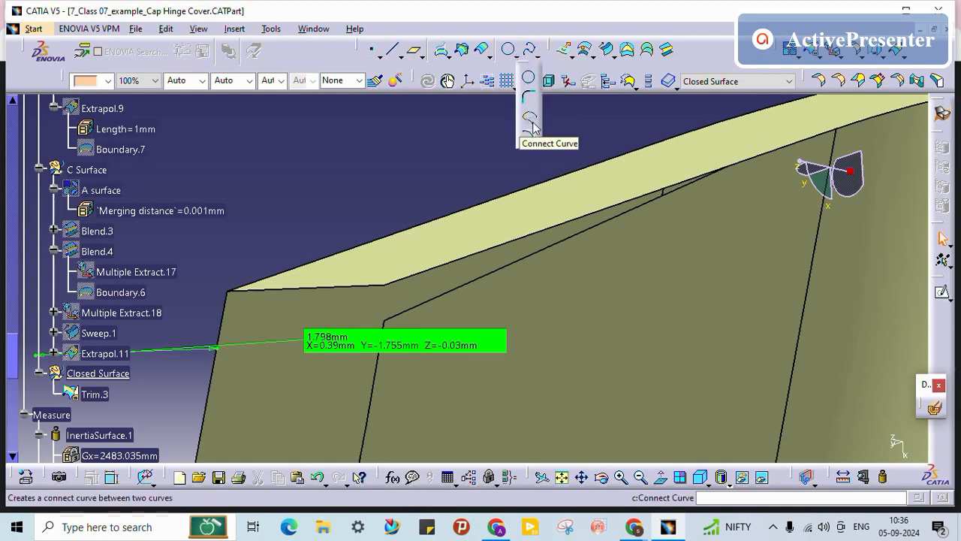
pyautogui.click(530, 121)
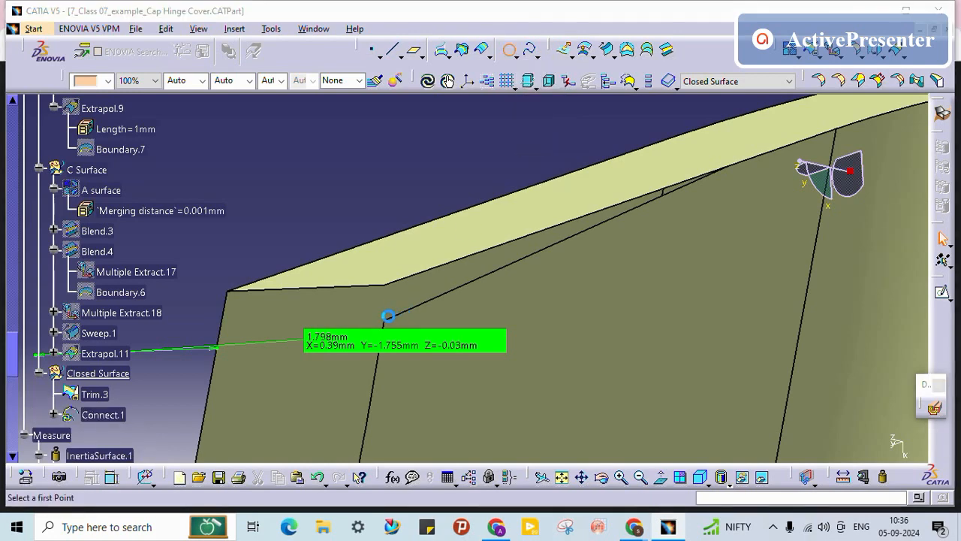
pyautogui.click(388, 326)
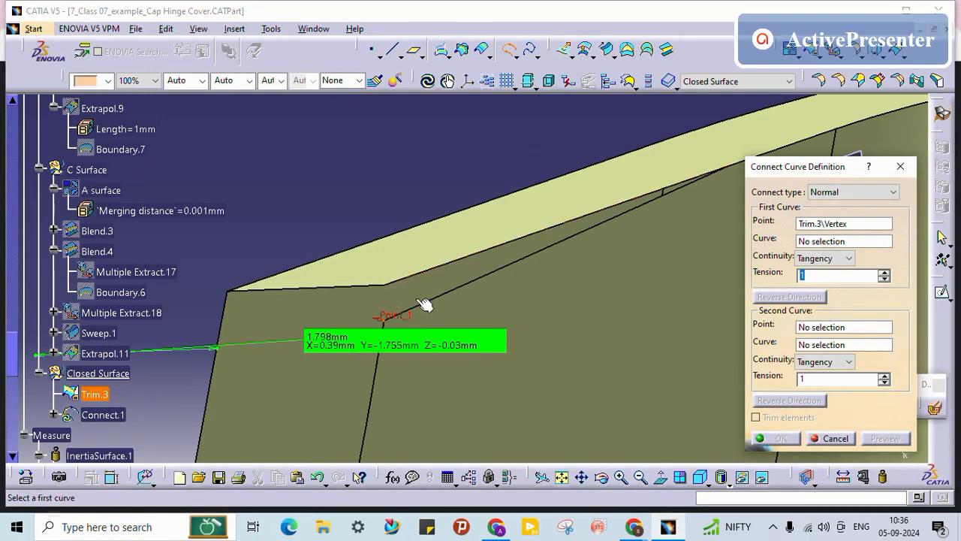
pyautogui.keyDown('ctrl'); pyautogui.moveTo(424, 304); pyautogui.dragTo(453, 192, button='middle'); pyautogui.keyUp('ctrl')
pyautogui.moveTo(547, 223); pyautogui.dragTo(674, 194, button='middle')
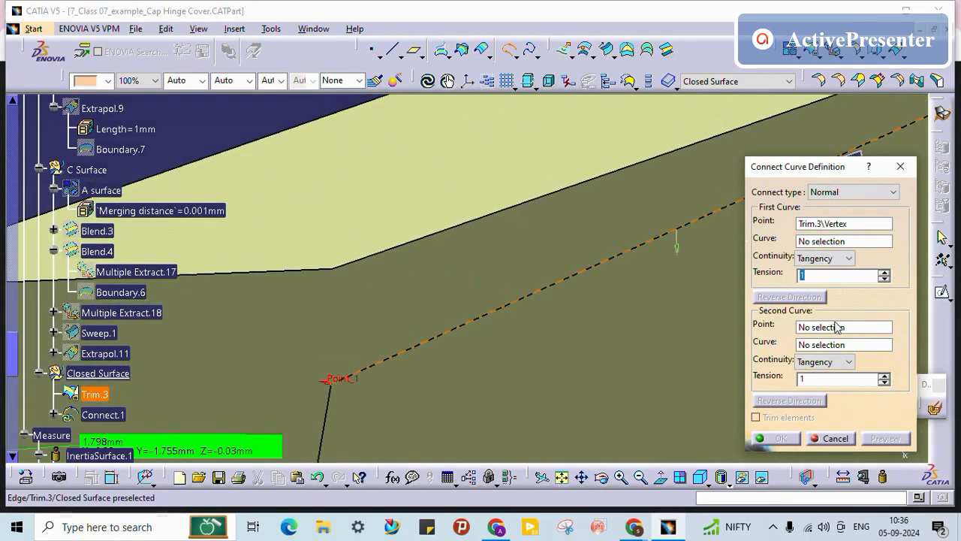
pyautogui.click(840, 242)
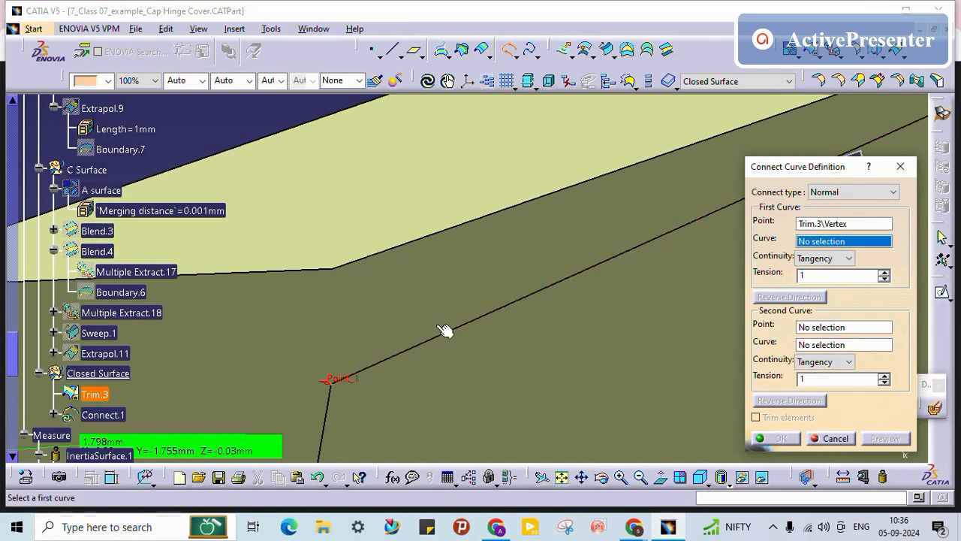
pyautogui.moveTo(362, 413); pyautogui.dragTo(486, 407, button='middle')
pyautogui.click(431, 261)
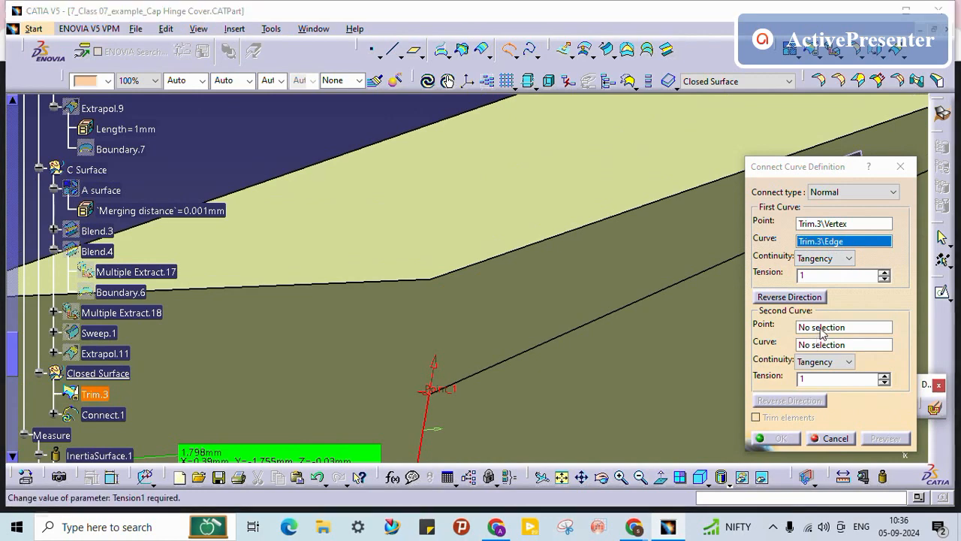
pyautogui.click(433, 280)
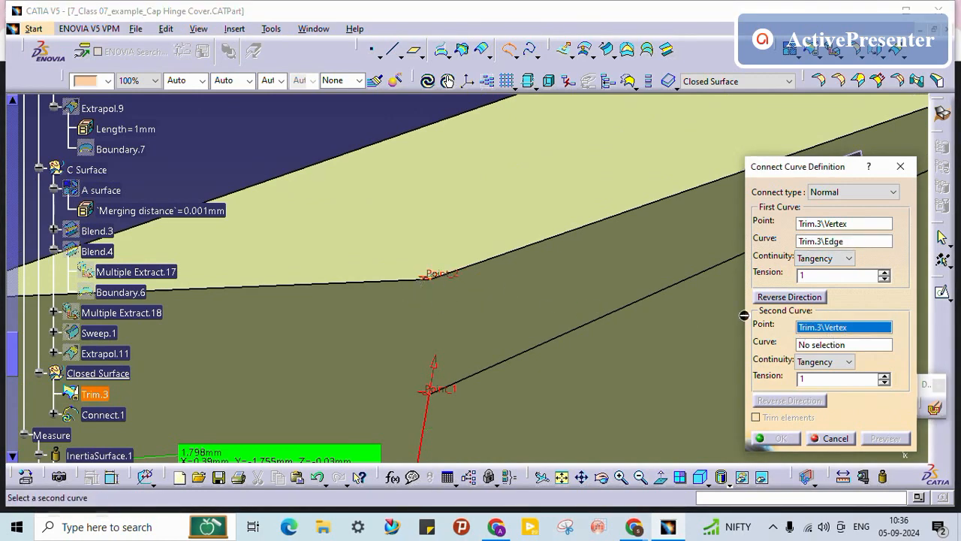
pyautogui.click(819, 345)
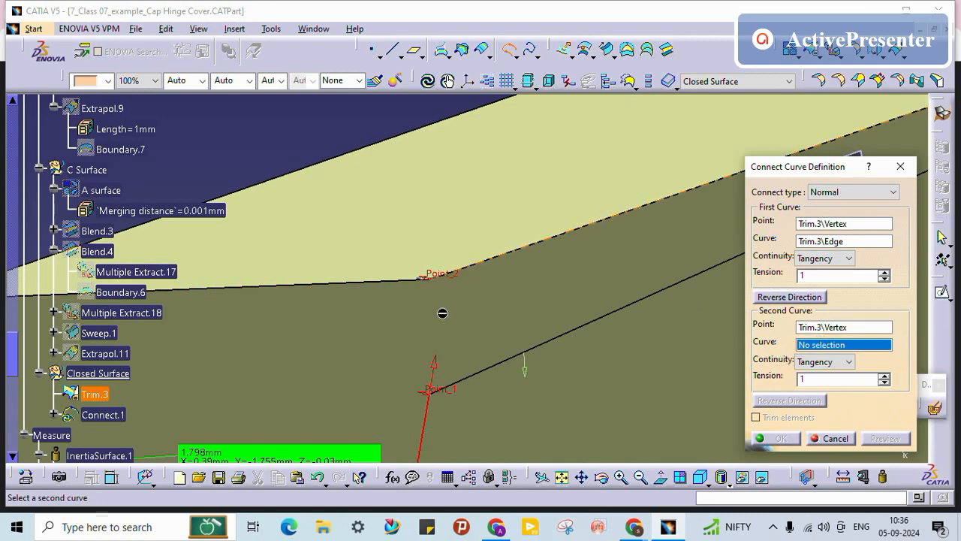
# Step: Pick the upper edge, set Point continuity at both ends, and create Connect.1
pyautogui.click(832, 259)
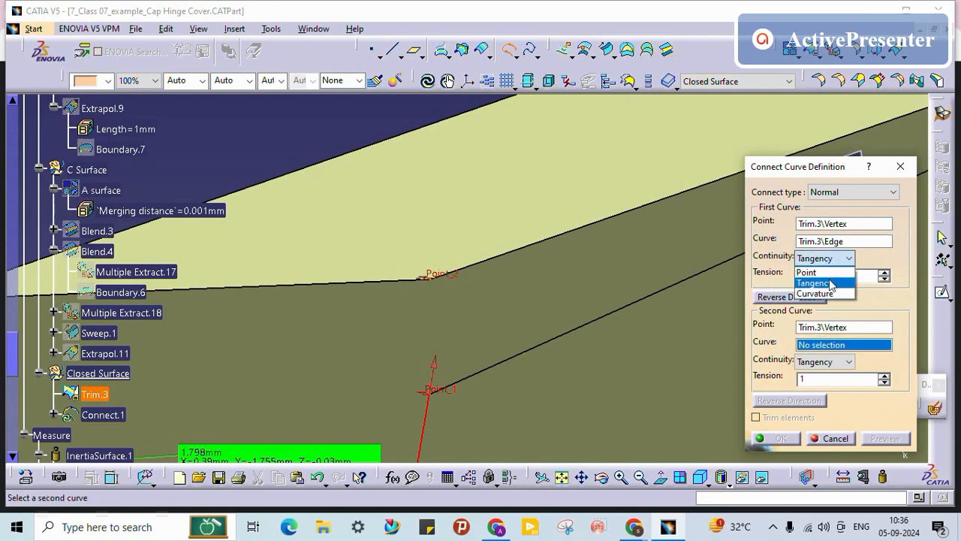
pyautogui.click(817, 292)
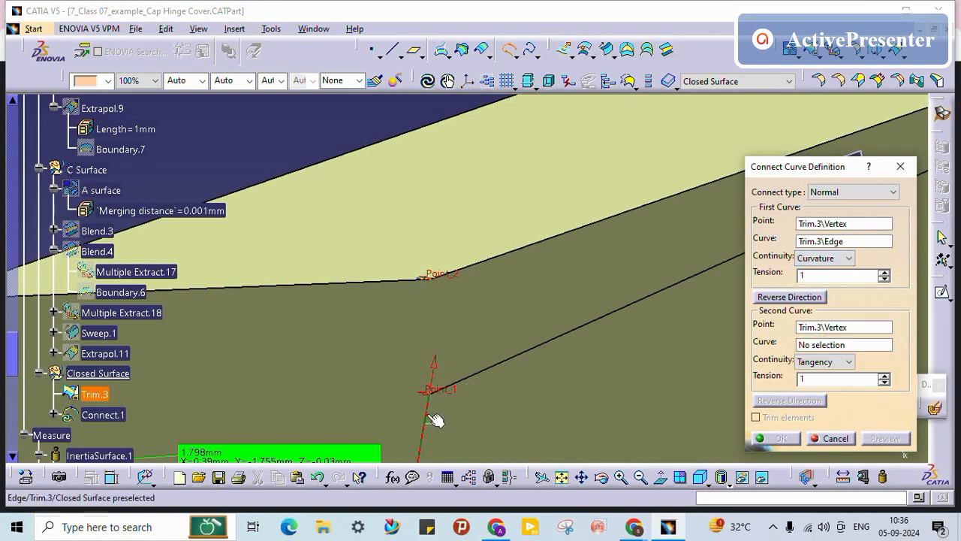
pyautogui.click(849, 362)
pyautogui.click(822, 371)
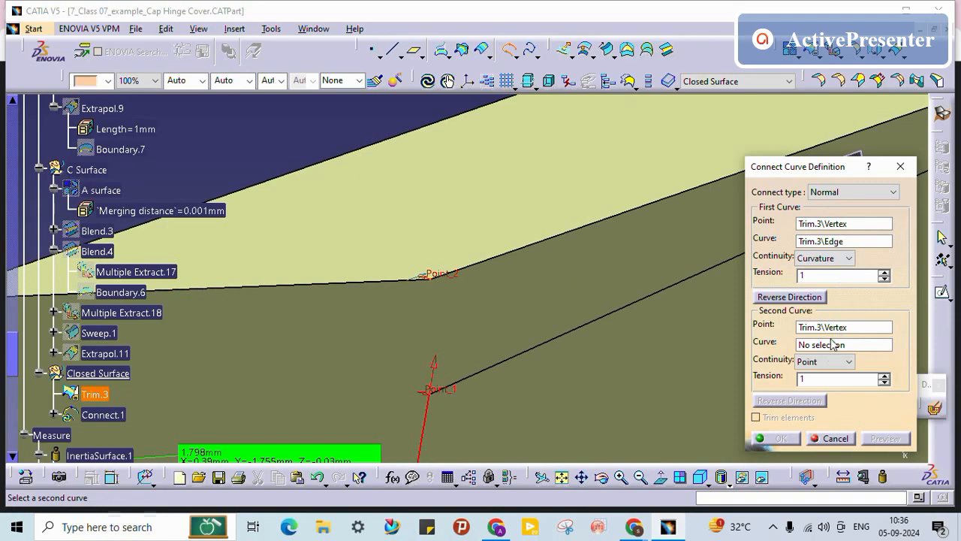
pyautogui.click(409, 283)
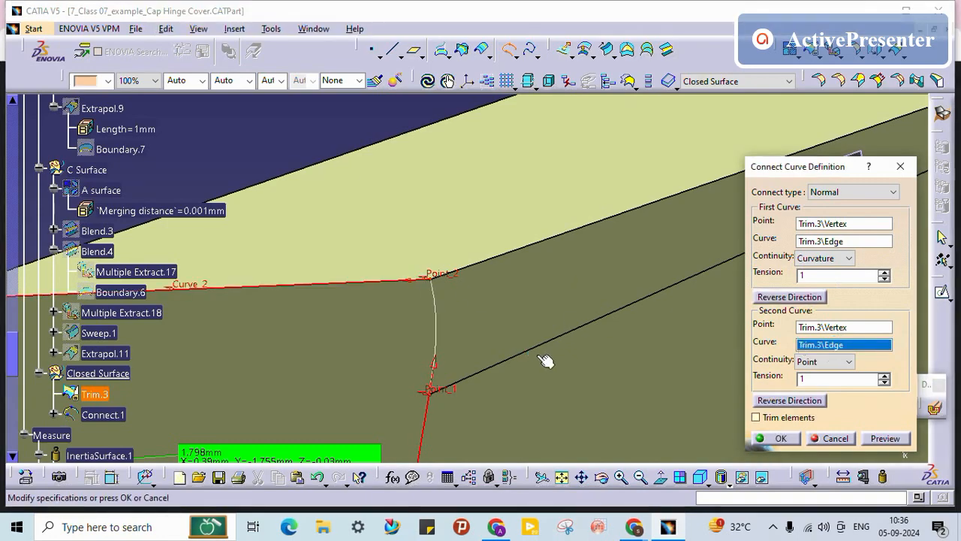
pyautogui.moveTo(474, 307); pyautogui.dragTo(707, 300, button='middle')
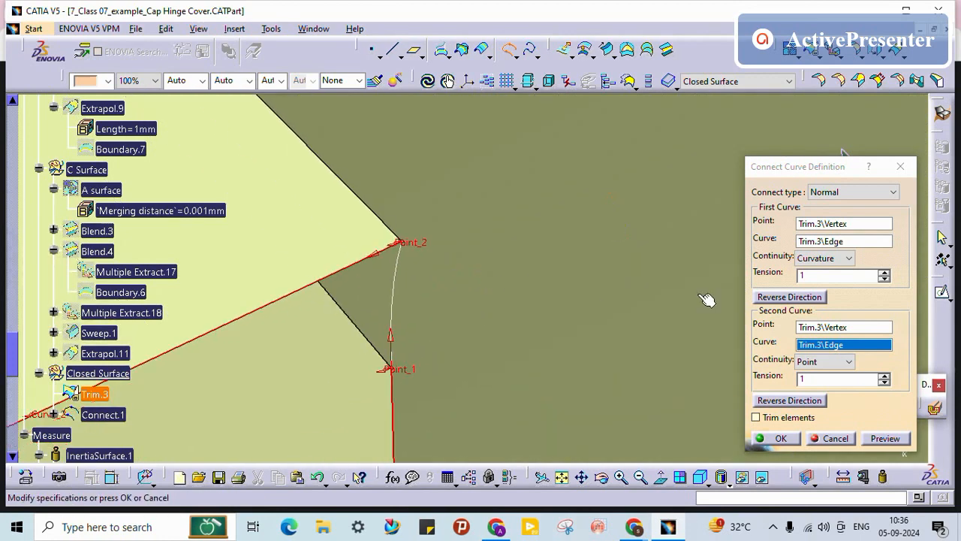
pyautogui.click(825, 260)
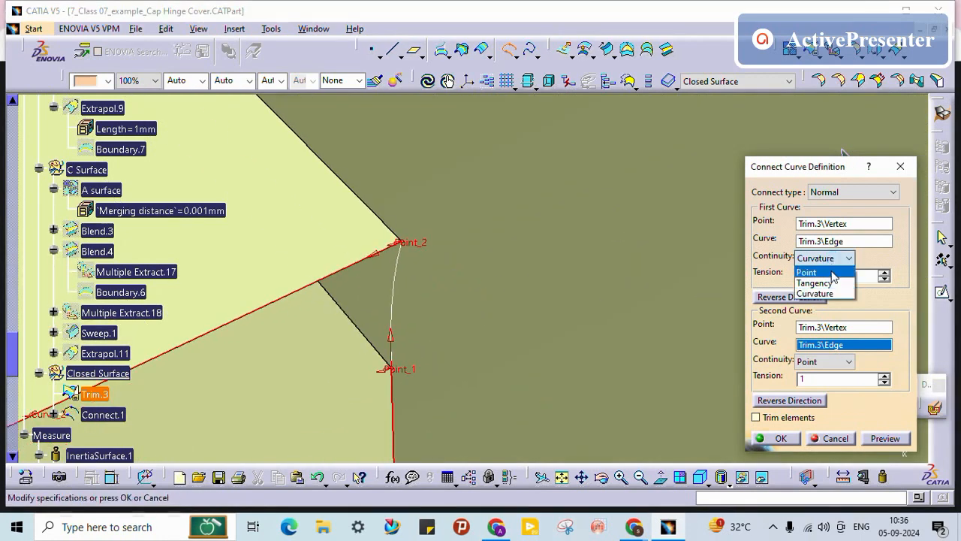
pyautogui.click(830, 258)
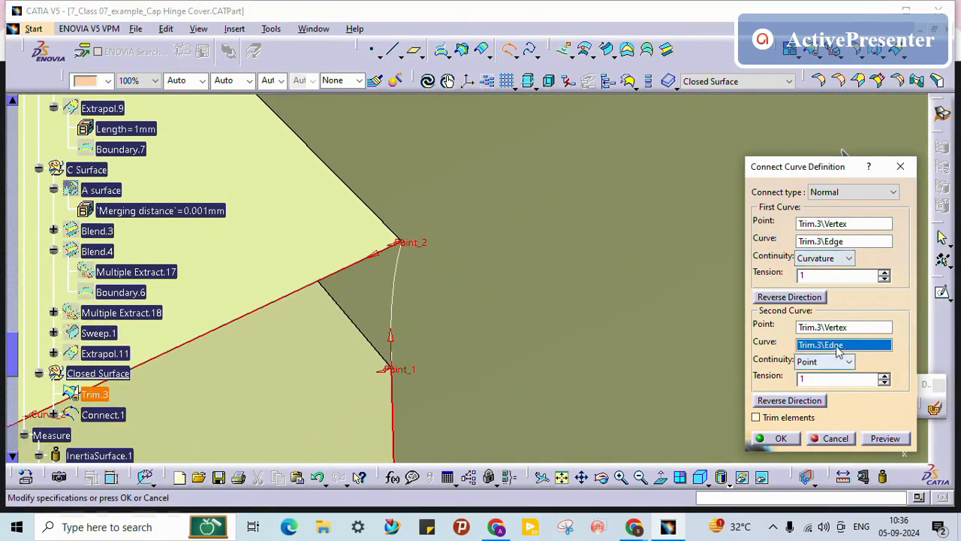
pyautogui.click(822, 259)
pyautogui.click(818, 274)
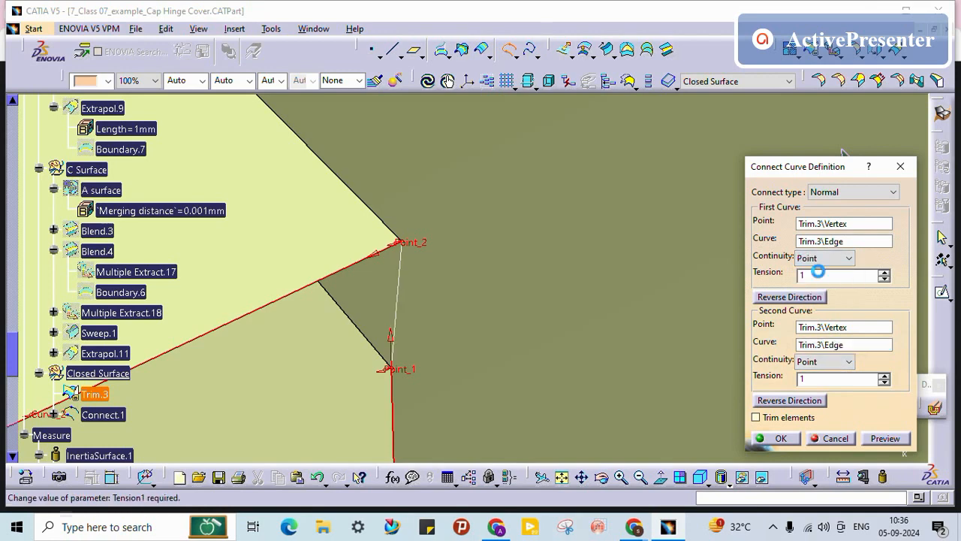
pyautogui.click(781, 438)
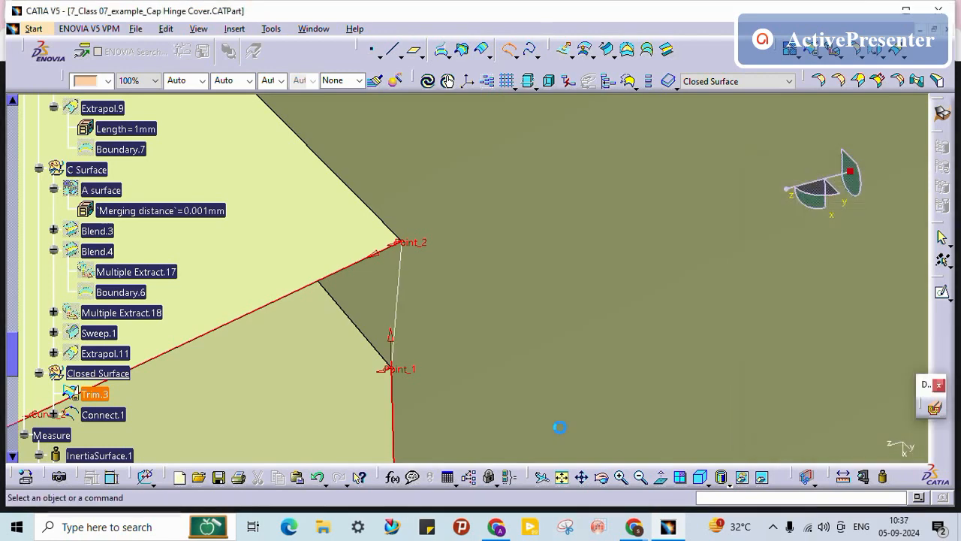
pyautogui.moveTo(392, 311); pyautogui.dragTo(504, 390, button='middle')
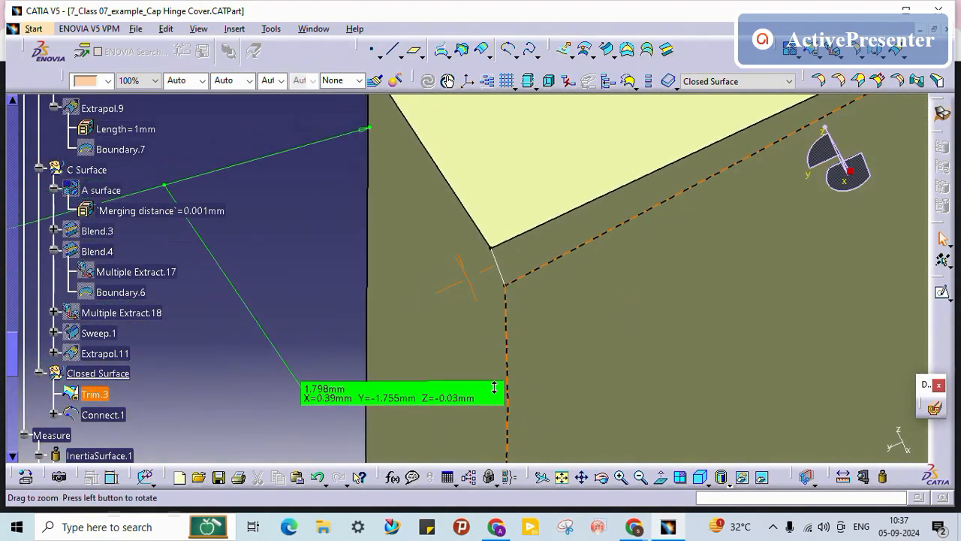
# Step: Create Fill.5 bounded by Trim.3 Edge.51, Connect.1 and Trim.3 Edge.52 to close the corner gap
pyautogui.click(630, 50)
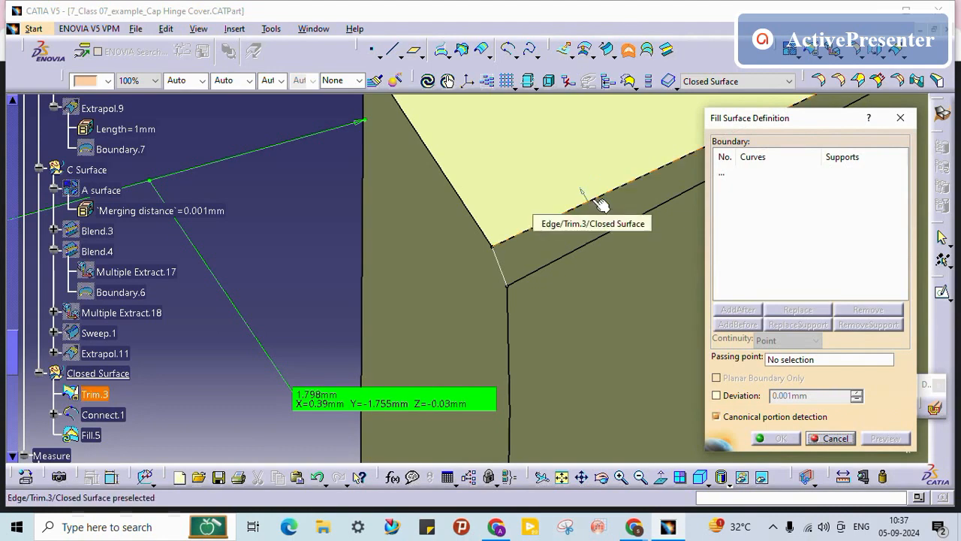
pyautogui.click(491, 248)
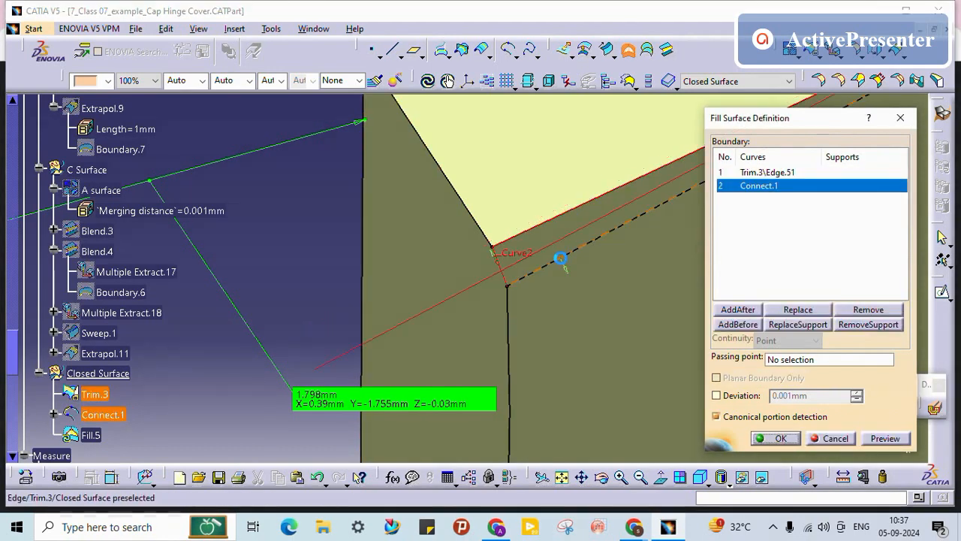
pyautogui.click(561, 258)
pyautogui.moveTo(553, 208); pyautogui.dragTo(554, 326, button='middle')
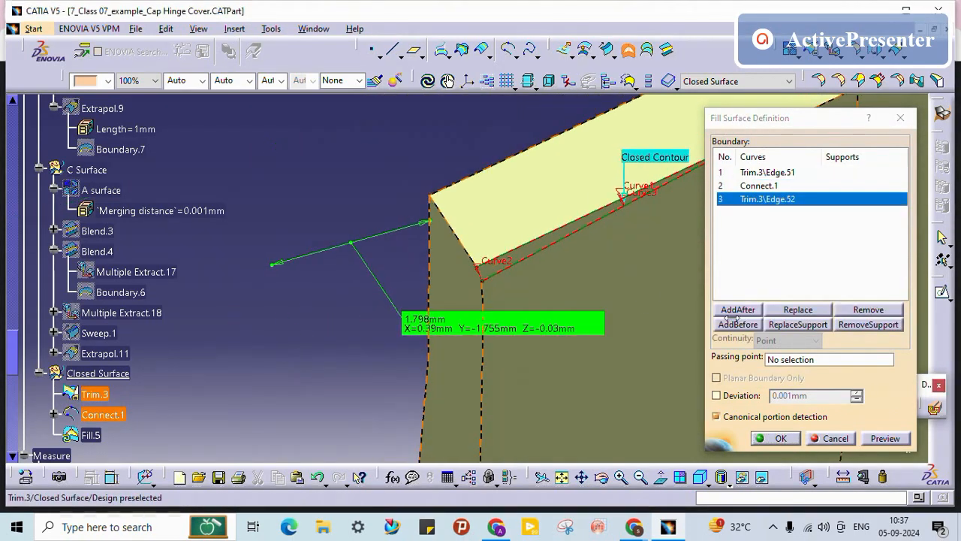
pyautogui.click(781, 439)
pyautogui.moveTo(575, 242)
pyautogui.mouseDown(button='middle')
pyautogui.moveTo(625, 170)
pyautogui.moveTo(570, 225)
pyautogui.moveTo(588, 250)
pyautogui.mouseUp(button='middle')
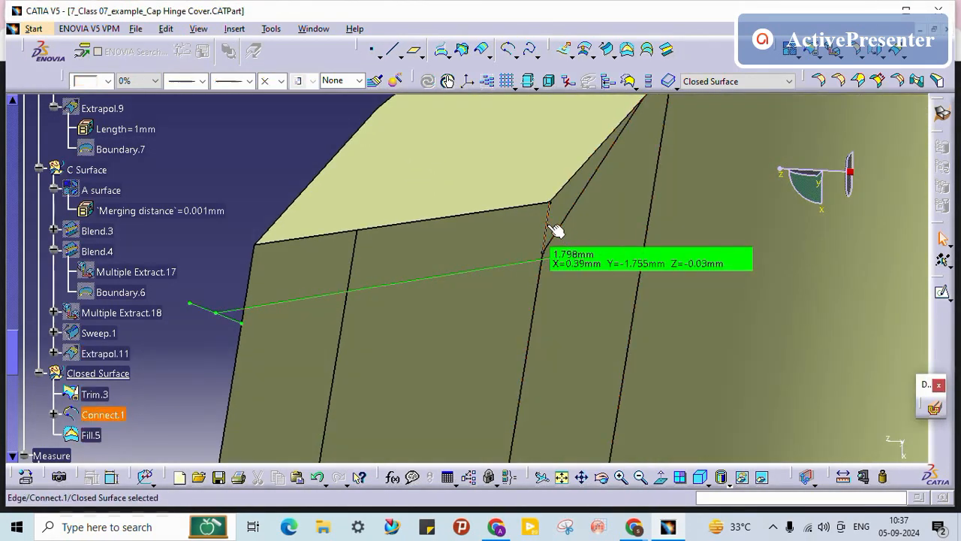
pyautogui.rightClick(554, 226)
pyautogui.click(579, 249)
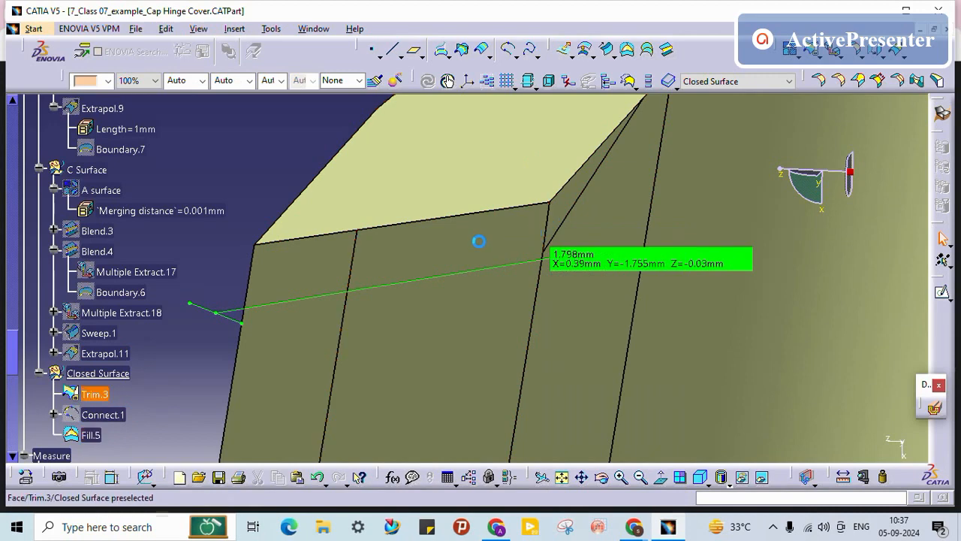
pyautogui.moveTo(548, 247); pyautogui.dragTo(539, 311, button='middle')
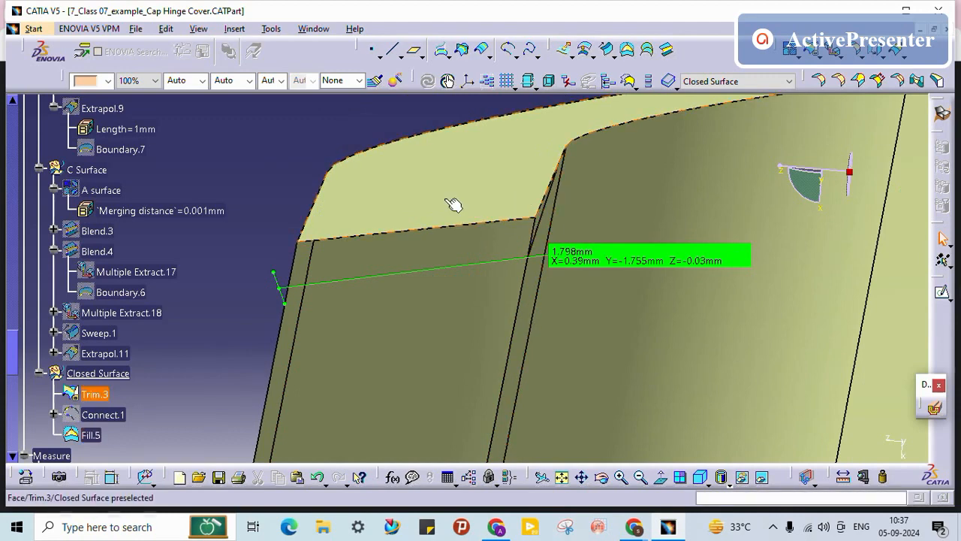
pyautogui.moveTo(536, 242); pyautogui.dragTo(472, 345, button='middle')
pyautogui.rightClick(603, 266)
pyautogui.press('Escape')
pyautogui.click(476, 288)
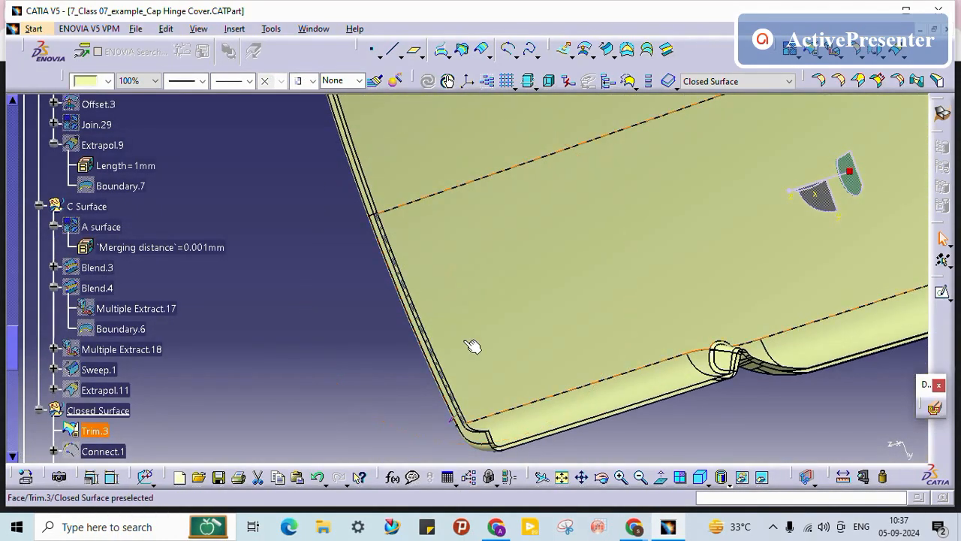
pyautogui.moveTo(493, 436); pyautogui.dragTo(712, 368, button='middle')
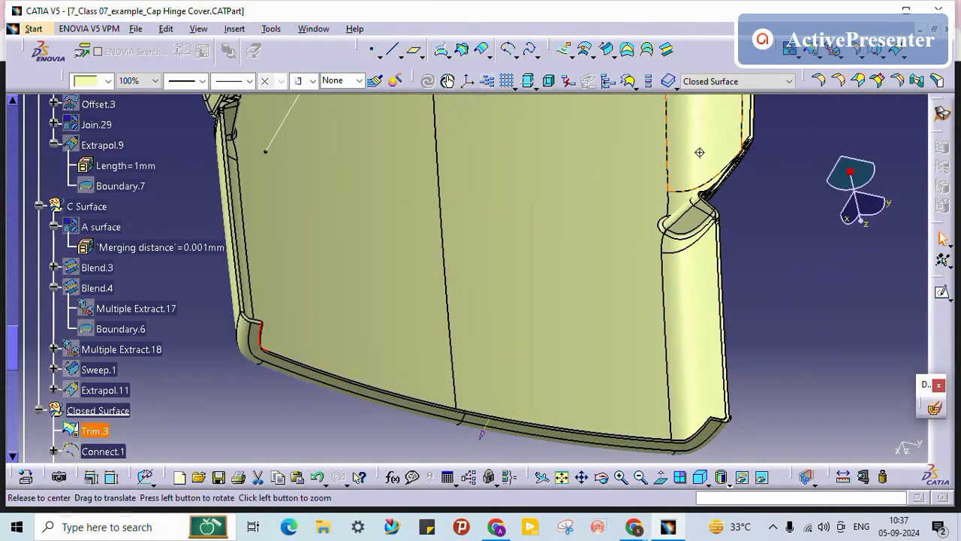
pyautogui.moveTo(699, 152); pyautogui.dragTo(553, 288, button='middle')
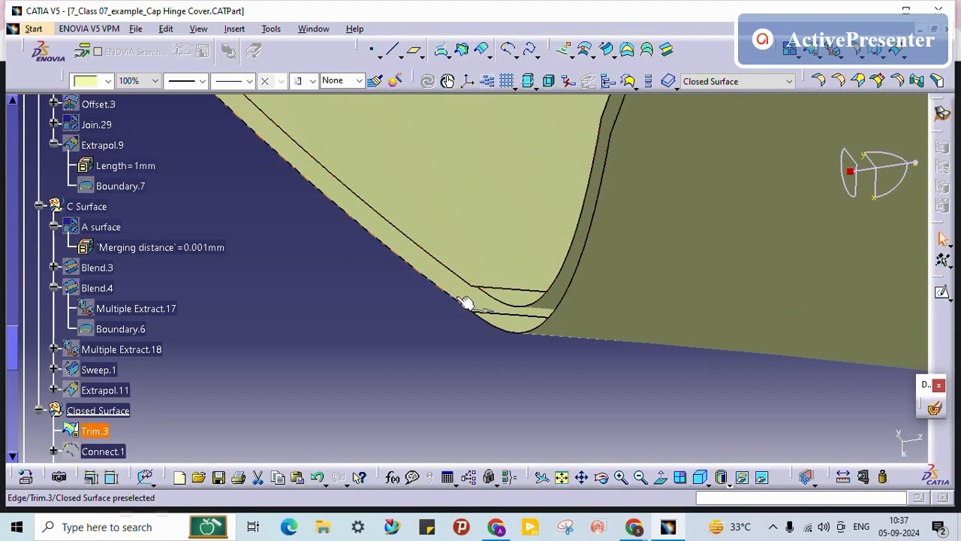
pyautogui.moveTo(494, 223); pyautogui.dragTo(654, 292, button='middle')
pyautogui.moveTo(800, 206); pyautogui.dragTo(683, 227, button='middle')
pyautogui.click(641, 268)
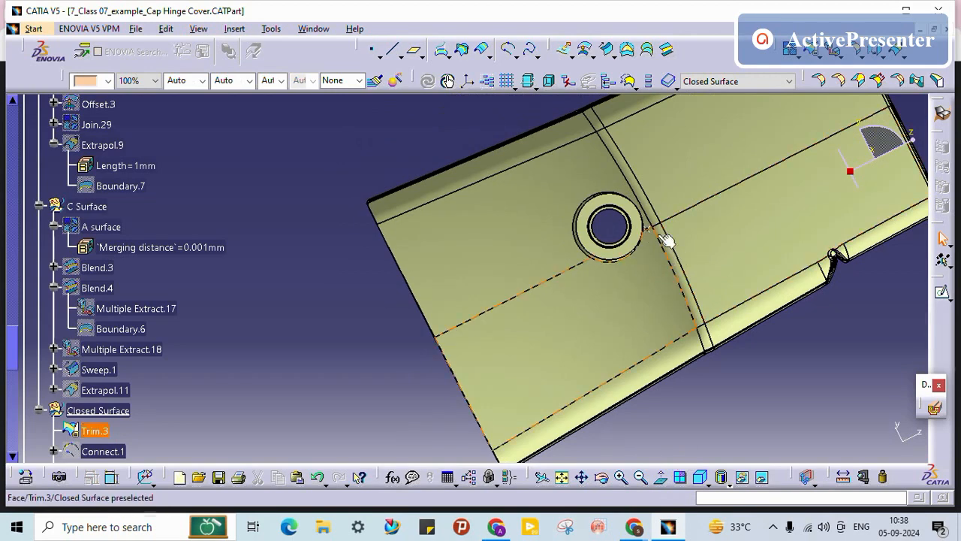
pyautogui.moveTo(432, 279); pyautogui.dragTo(555, 165, button='middle')
pyautogui.moveTo(467, 281); pyautogui.dragTo(534, 113, button='middle')
pyautogui.moveTo(517, 220); pyautogui.dragTo(454, 237, button='middle')
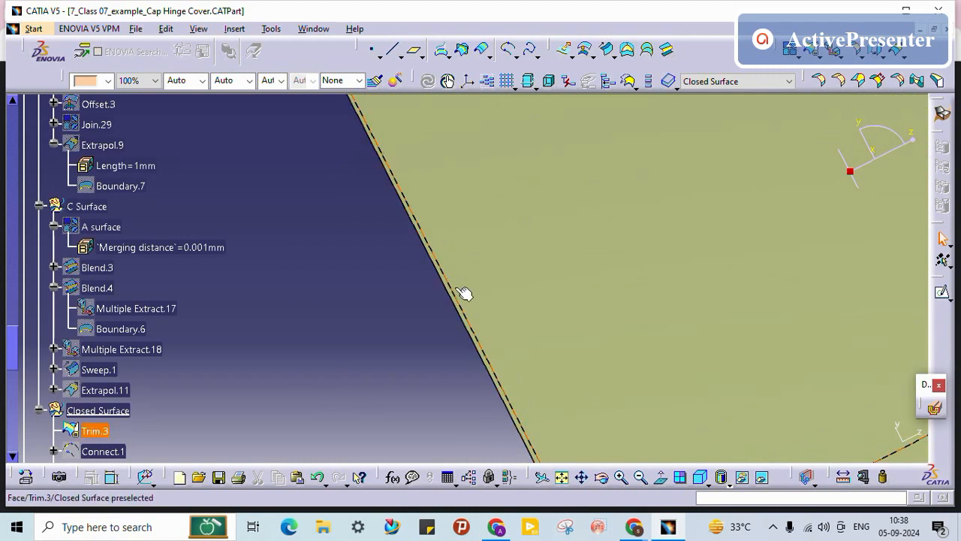
pyautogui.moveTo(408, 197); pyautogui.dragTo(524, 407, button='middle')
pyautogui.moveTo(493, 279); pyautogui.dragTo(533, 390, button='middle')
pyautogui.moveTo(485, 239); pyautogui.dragTo(524, 349, button='middle')
pyautogui.moveTo(497, 218); pyautogui.dragTo(549, 412, button='middle')
pyautogui.moveTo(420, 203); pyautogui.dragTo(471, 283, button='middle')
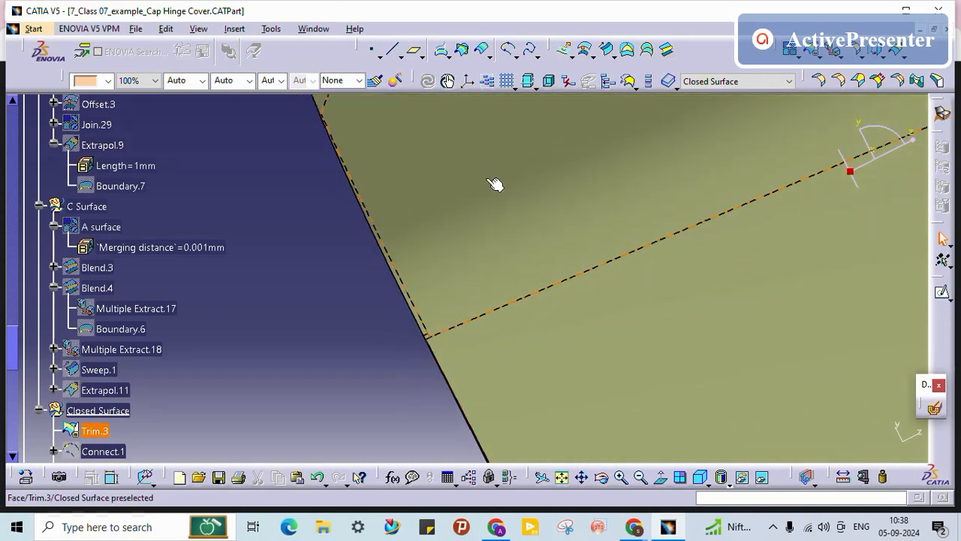
pyautogui.moveTo(495, 185); pyautogui.dragTo(633, 322, button='middle')
pyautogui.moveTo(529, 290); pyautogui.dragTo(650, 249, button='middle')
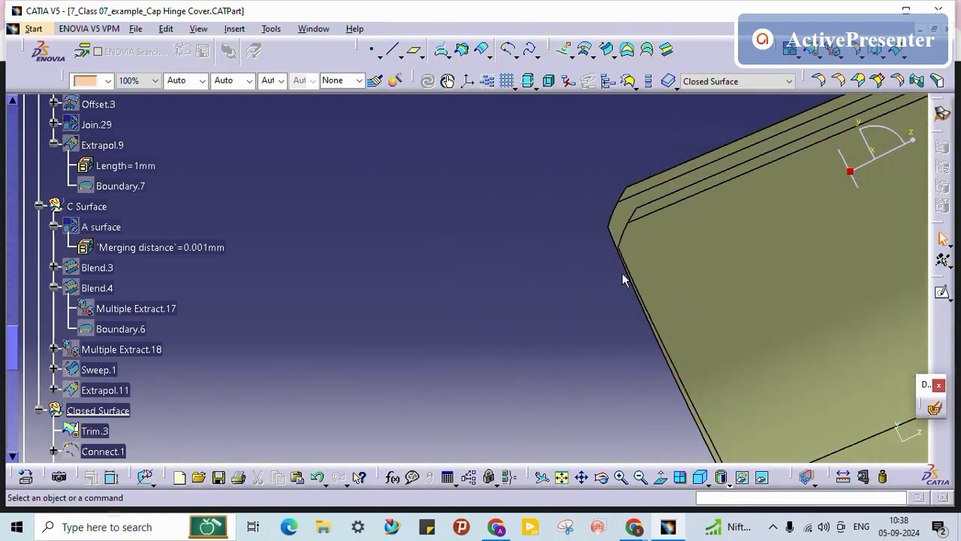
pyautogui.click(610, 237)
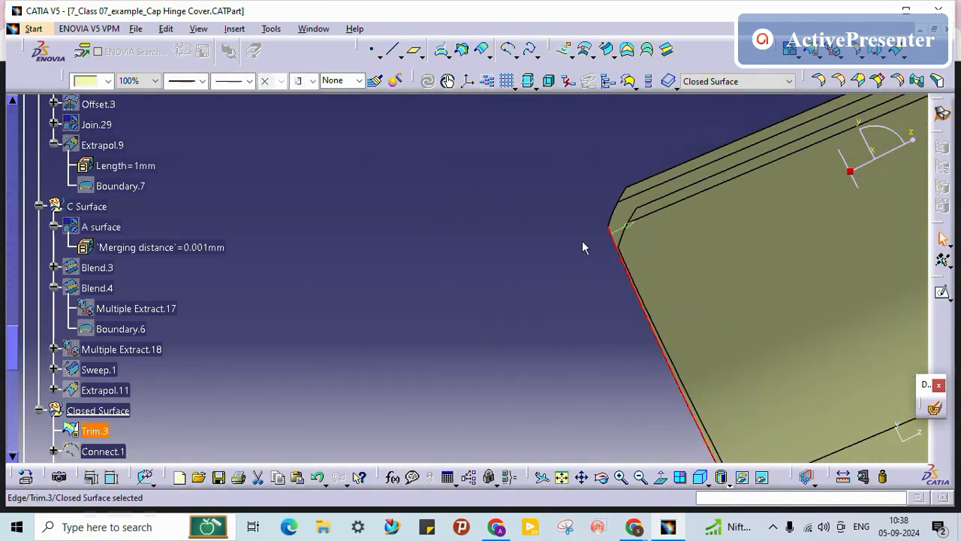
pyautogui.moveTo(583, 241); pyautogui.dragTo(616, 229, button='middle')
pyautogui.click(530, 300)
pyautogui.moveTo(613, 263); pyautogui.dragTo(563, 289, button='middle')
pyautogui.scroll(-2, 268, 398)
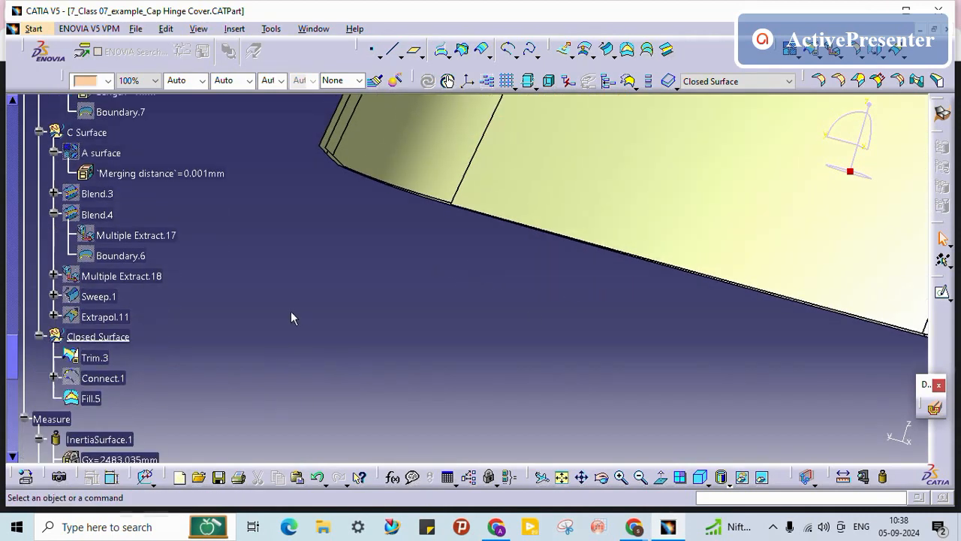
# Step: Make C Surface the work object and start a sweep with a Multiple Extract guide curve
pyautogui.rightClick(84, 132)
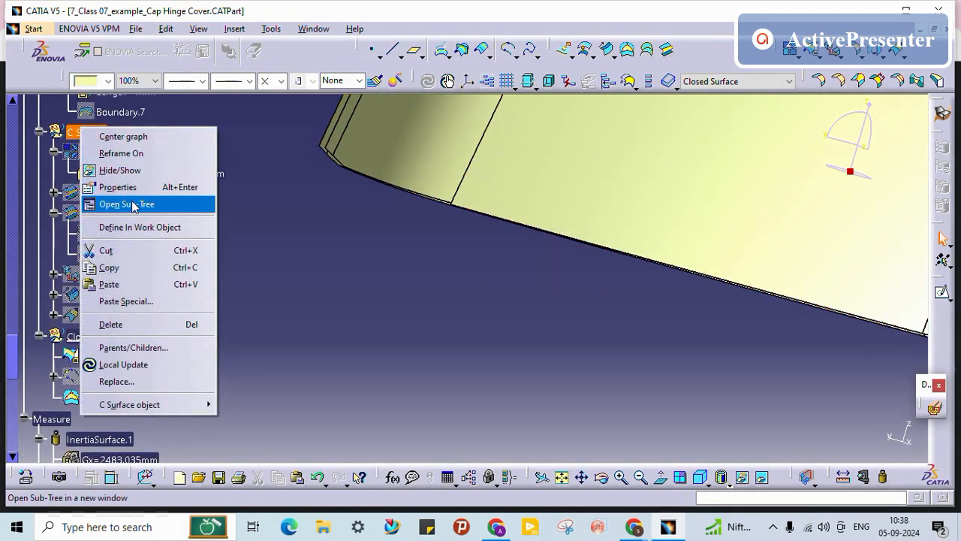
pyautogui.click(129, 223)
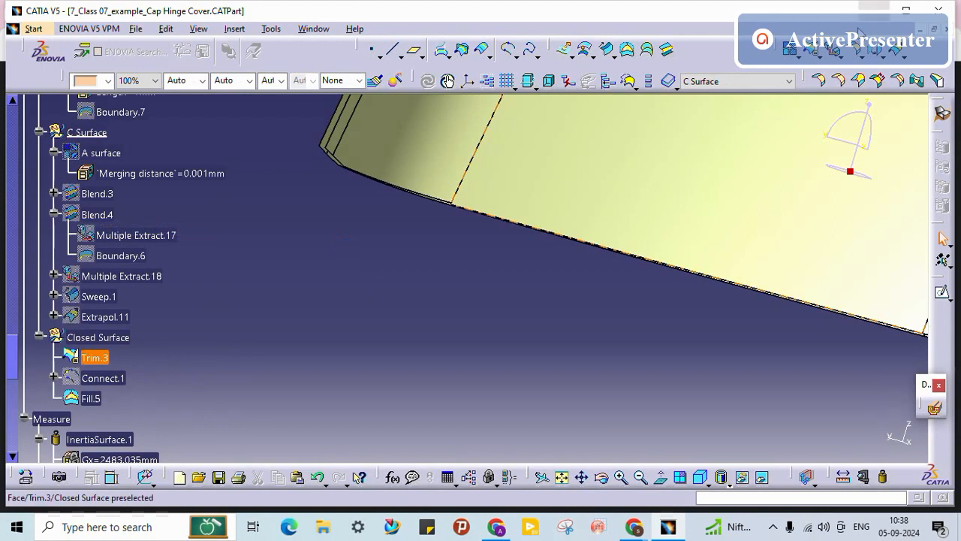
pyautogui.click(609, 52)
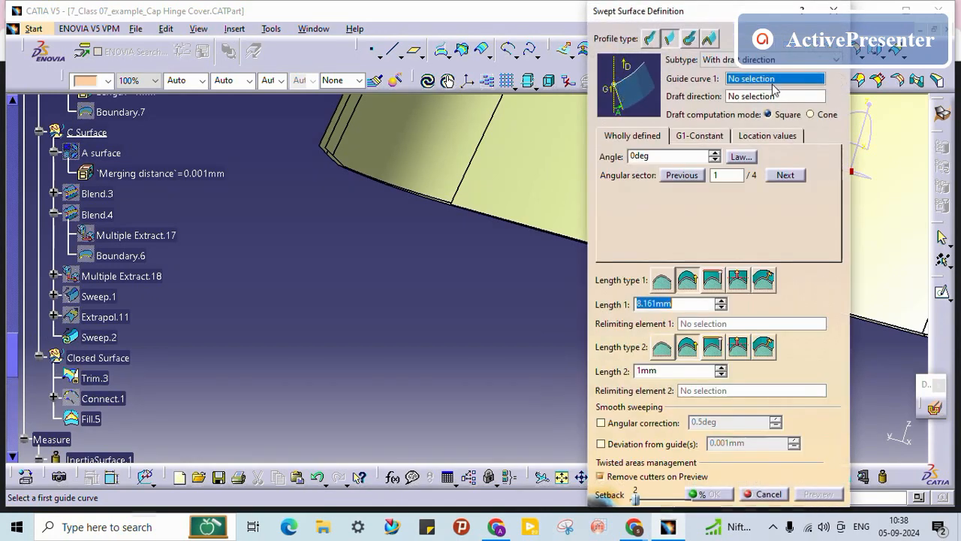
pyautogui.rightClick(774, 83)
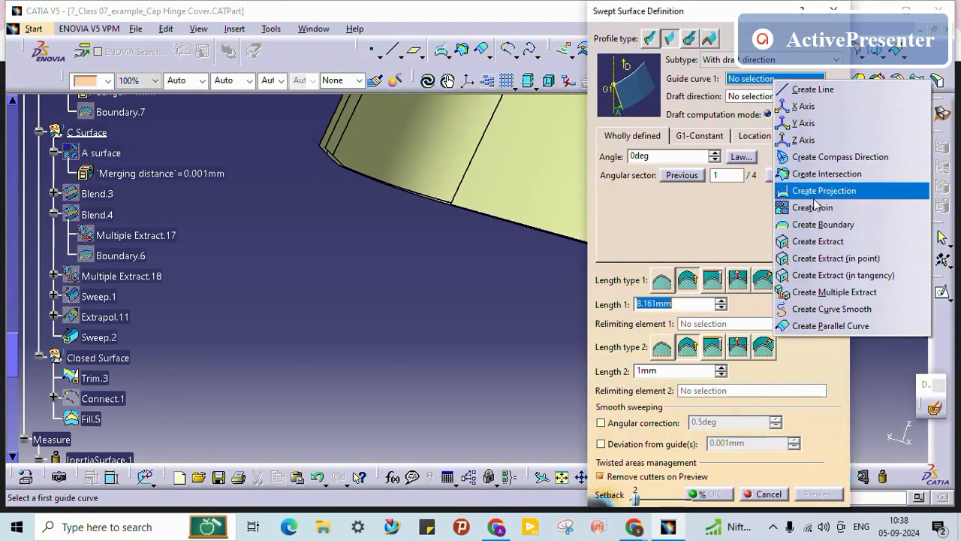
pyautogui.click(834, 291)
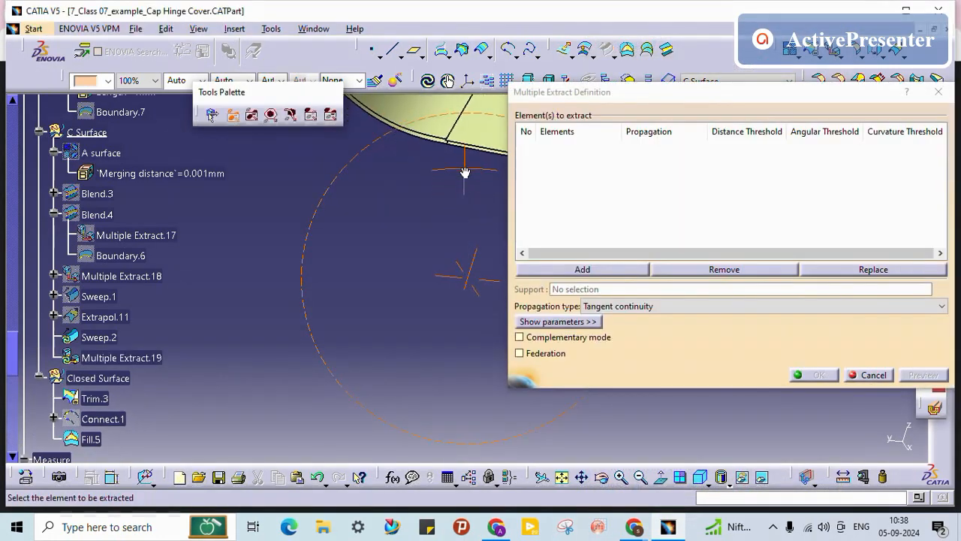
# Step: Try Trim.3 Edge.53 in the extract with different propagation types, then remove it
pyautogui.moveTo(440, 262); pyautogui.dragTo(408, 349, button='middle')
pyautogui.click(419, 184)
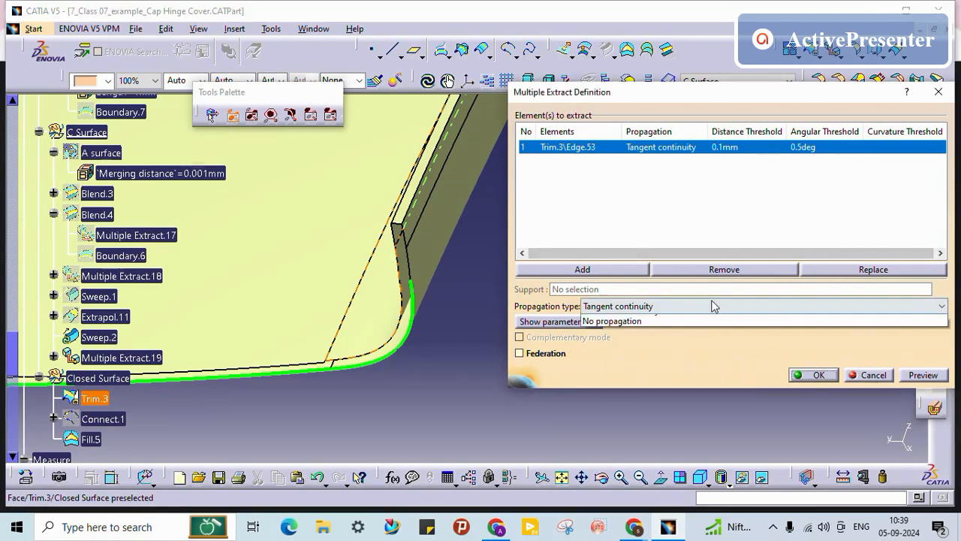
pyautogui.click(680, 306)
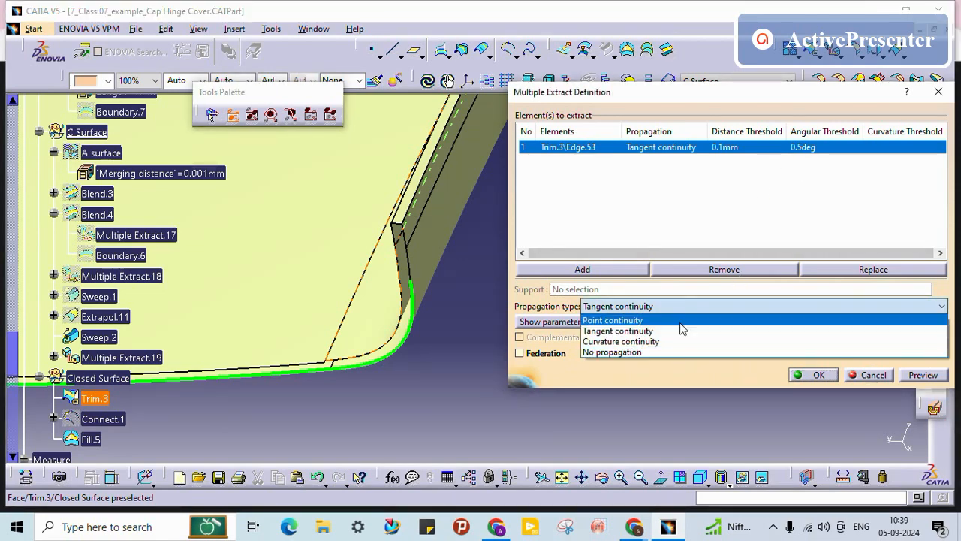
pyautogui.click(680, 320)
pyautogui.click(680, 306)
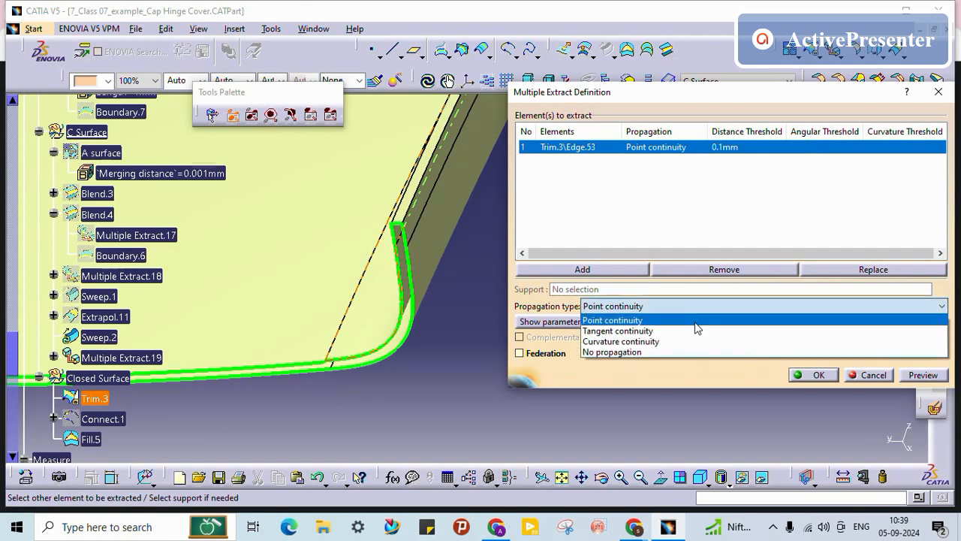
pyautogui.click(679, 344)
pyautogui.click(690, 306)
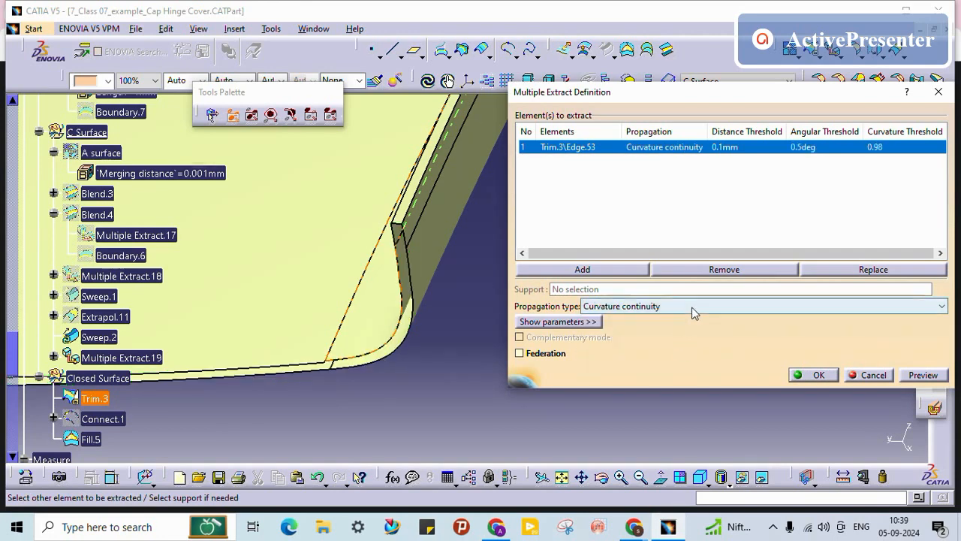
pyautogui.click(683, 348)
pyautogui.moveTo(356, 360); pyautogui.dragTo(491, 345, button='middle')
pyautogui.moveTo(401, 335); pyautogui.dragTo(546, 291, button='middle')
pyautogui.click(709, 270)
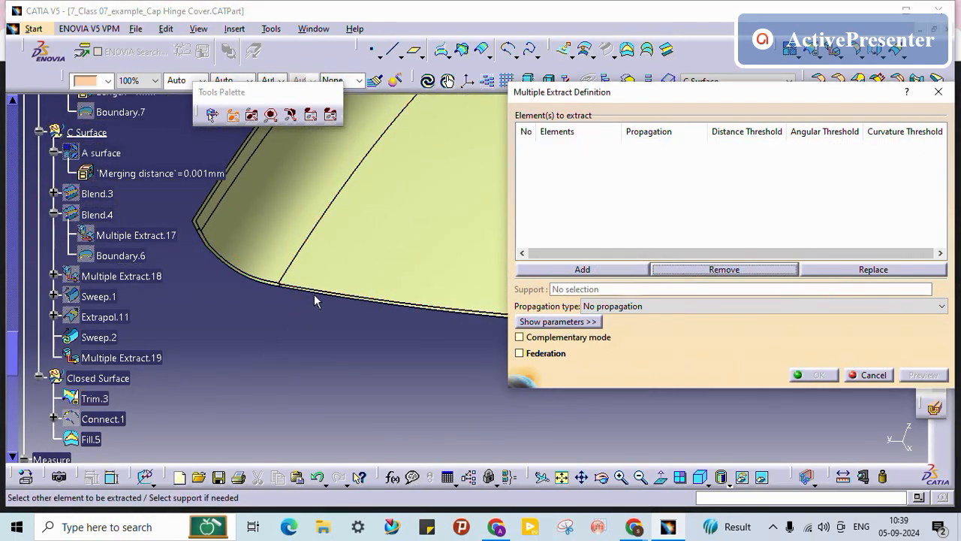
# Step: Extract bottom edges Edge.54 and Edge.55 with no propagation as the sweep's guide curve
pyautogui.click(322, 291)
pyautogui.moveTo(362, 345); pyautogui.dragTo(248, 390, button='middle')
pyautogui.moveTo(467, 349); pyautogui.dragTo(461, 203, button='middle')
pyautogui.moveTo(321, 337); pyautogui.dragTo(615, 246, button='middle')
pyautogui.click(396, 269)
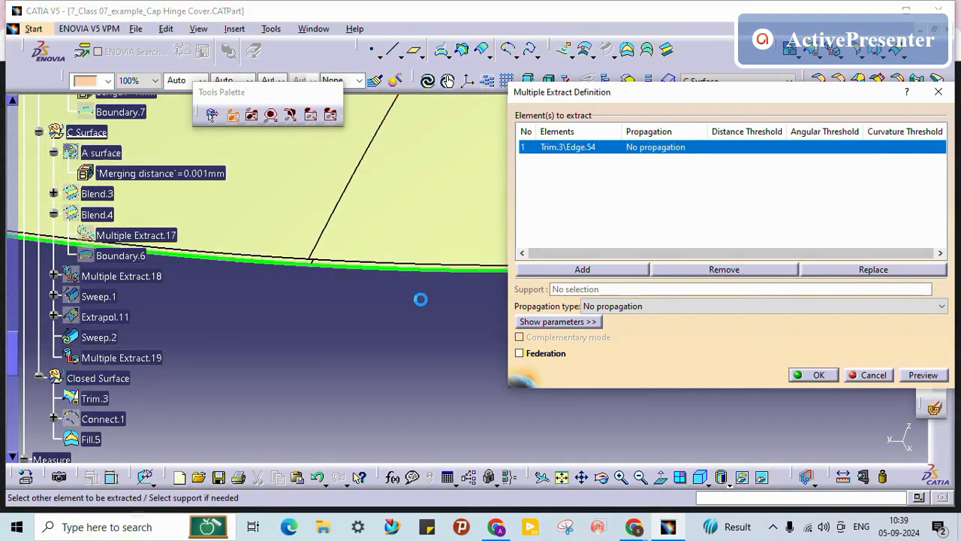
pyautogui.moveTo(407, 332); pyautogui.dragTo(309, 387, button='middle')
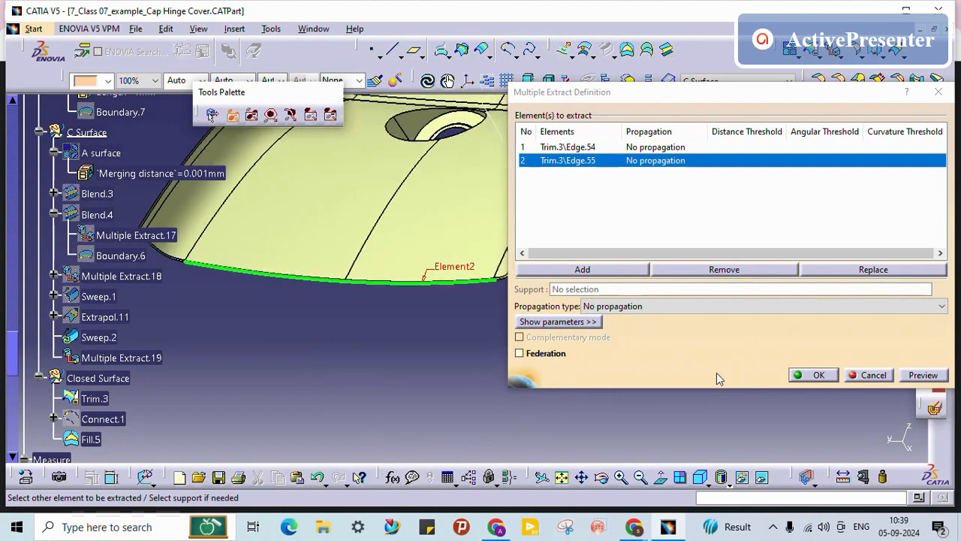
pyautogui.click(818, 377)
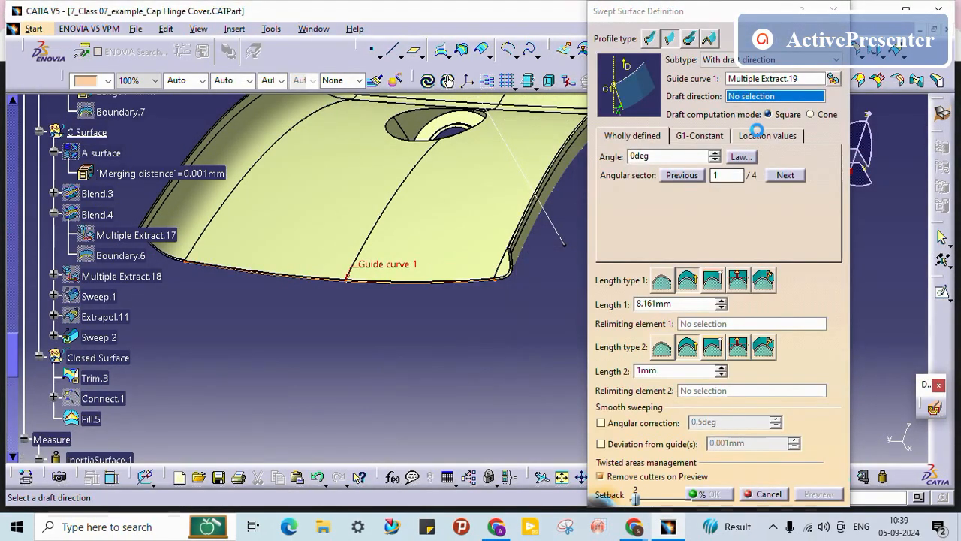
# Step: Set Line.7 as the sweep's draft direction and adjust the draft angle
pyautogui.moveTo(755, 19); pyautogui.dragTo(818, 350)
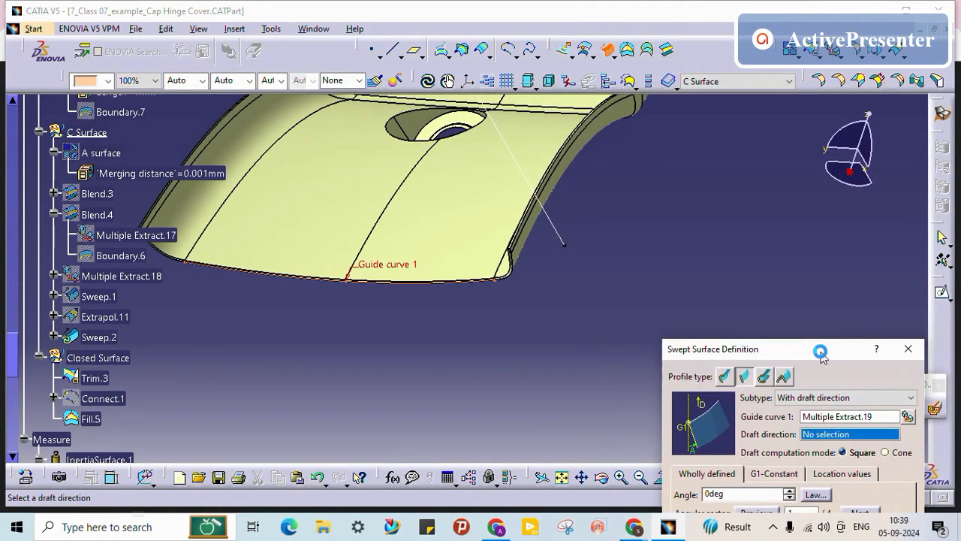
pyautogui.moveTo(575, 251); pyautogui.dragTo(445, 324, button='middle')
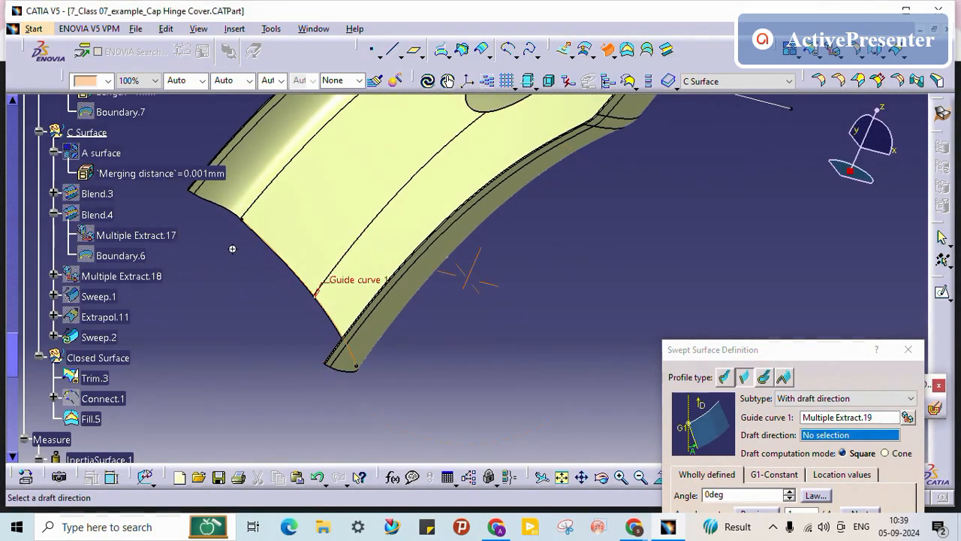
pyautogui.moveTo(232, 248); pyautogui.dragTo(670, 110, button='middle')
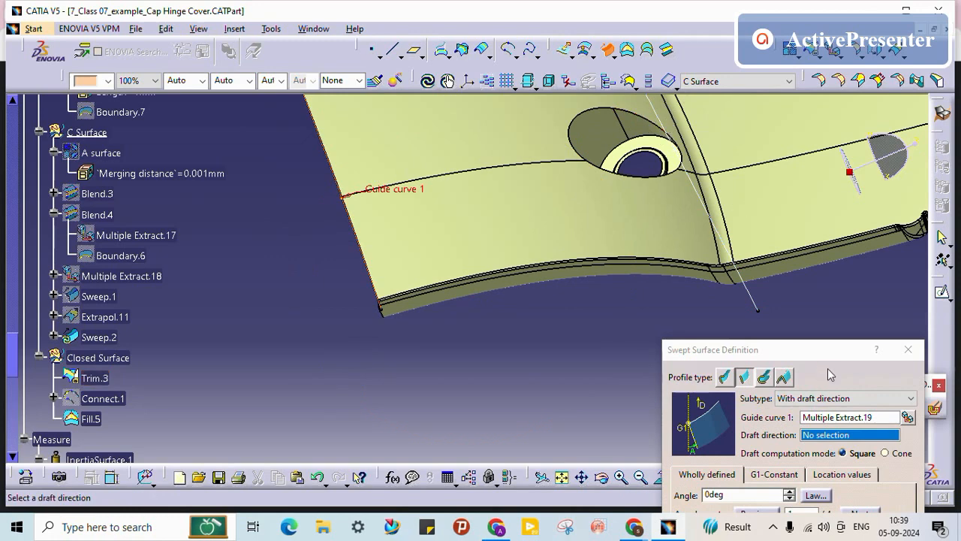
pyautogui.moveTo(828, 351); pyautogui.dragTo(808, 303)
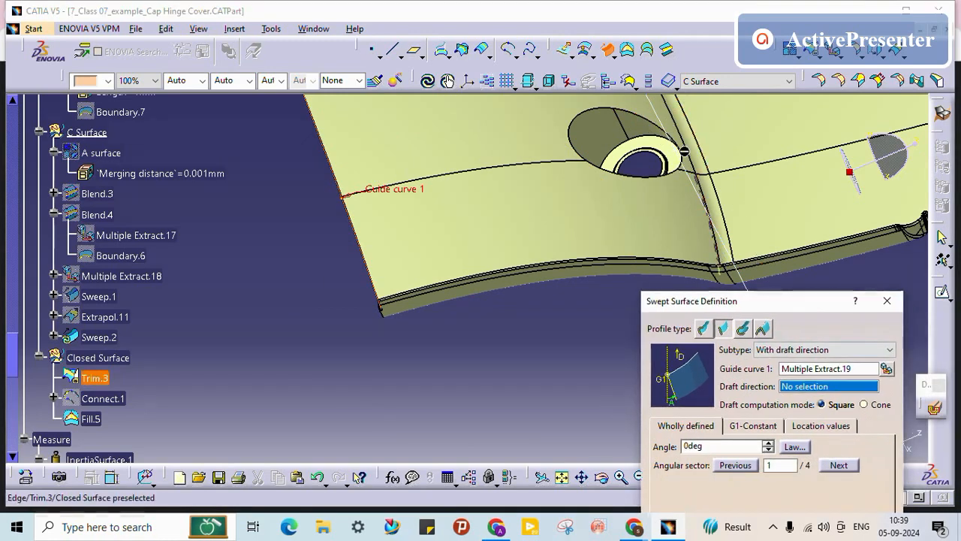
pyautogui.click(664, 114)
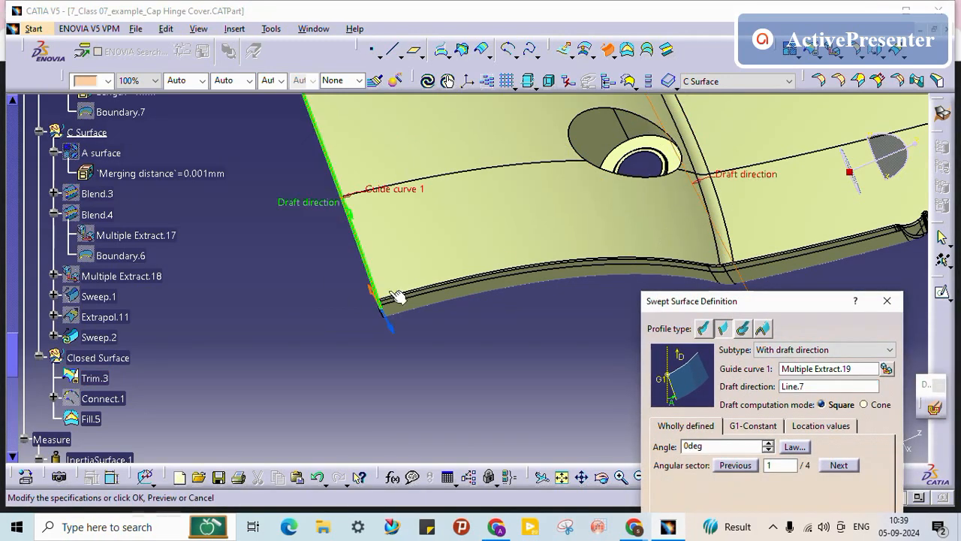
pyautogui.moveTo(397, 296); pyautogui.dragTo(419, 186, button='middle')
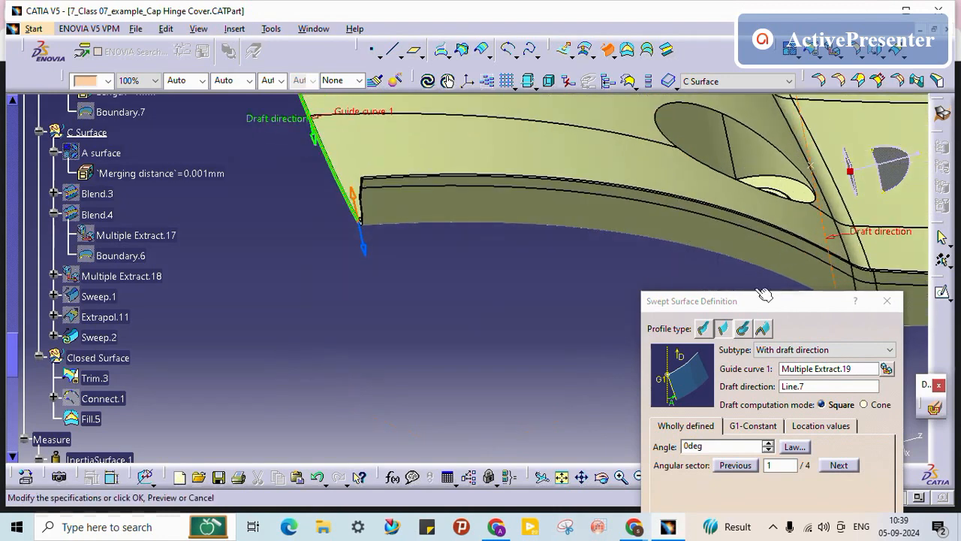
pyautogui.click(769, 443)
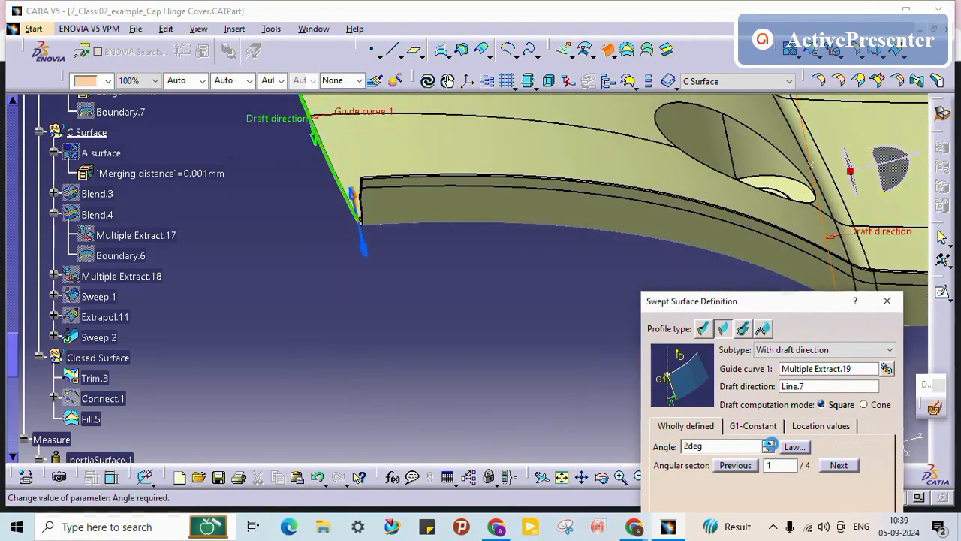
pyautogui.click(818, 390)
pyautogui.moveTo(488, 345); pyautogui.dragTo(569, 150, button='middle')
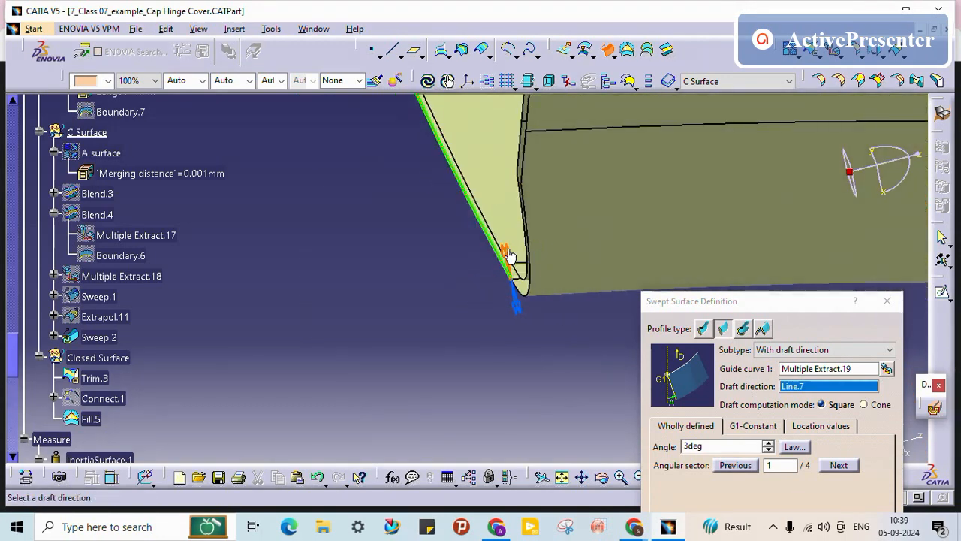
pyautogui.moveTo(432, 297); pyautogui.dragTo(388, 228, button='middle')
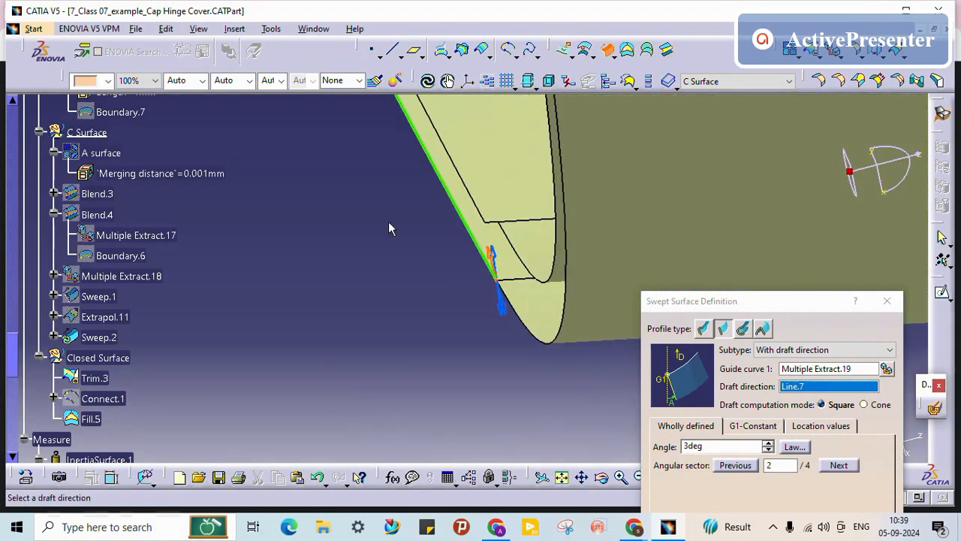
pyautogui.moveTo(399, 174); pyautogui.dragTo(427, 355, button='middle')
pyautogui.moveTo(824, 311); pyautogui.dragTo(792, 4)
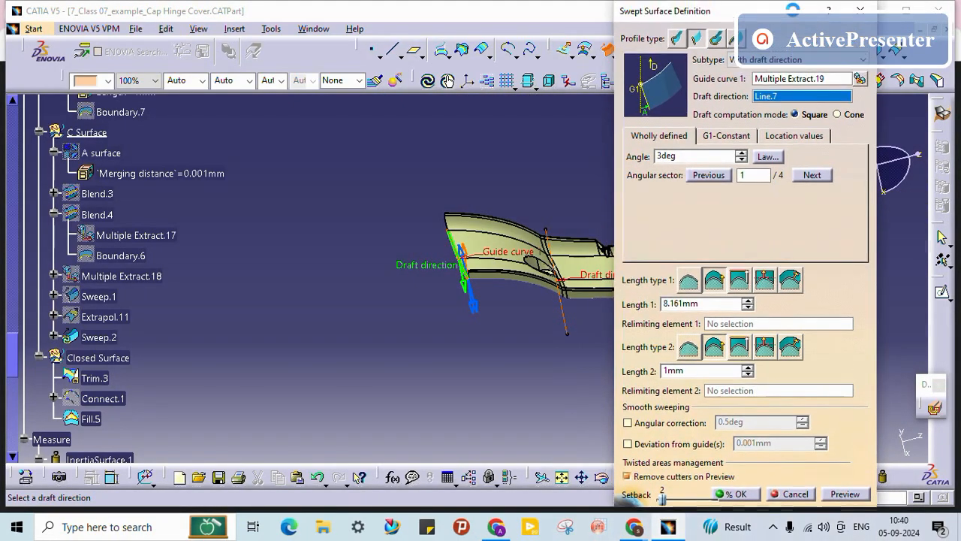
# Step: Set Length 1 to 10mm with Length 2 at 0mm and apply the flange sweep
pyautogui.click(844, 494)
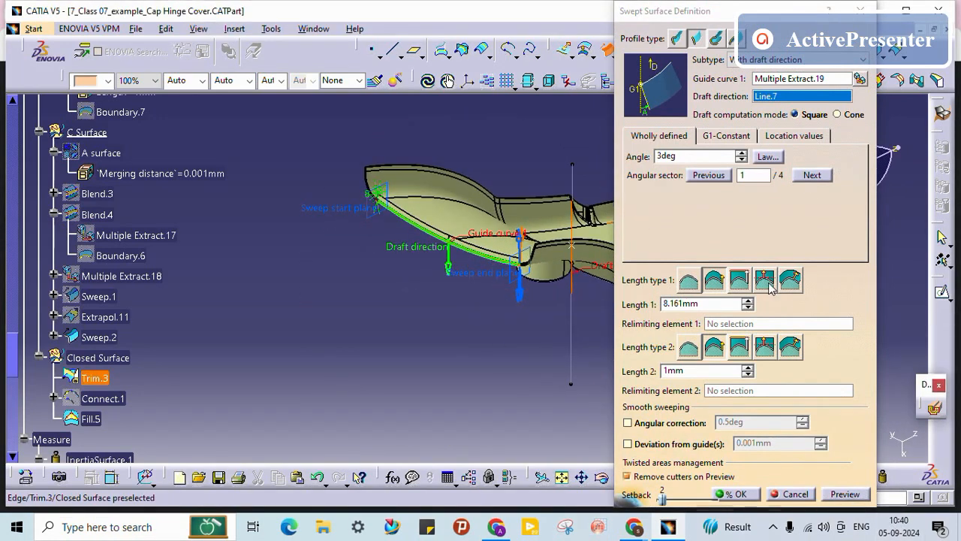
pyautogui.click(728, 308)
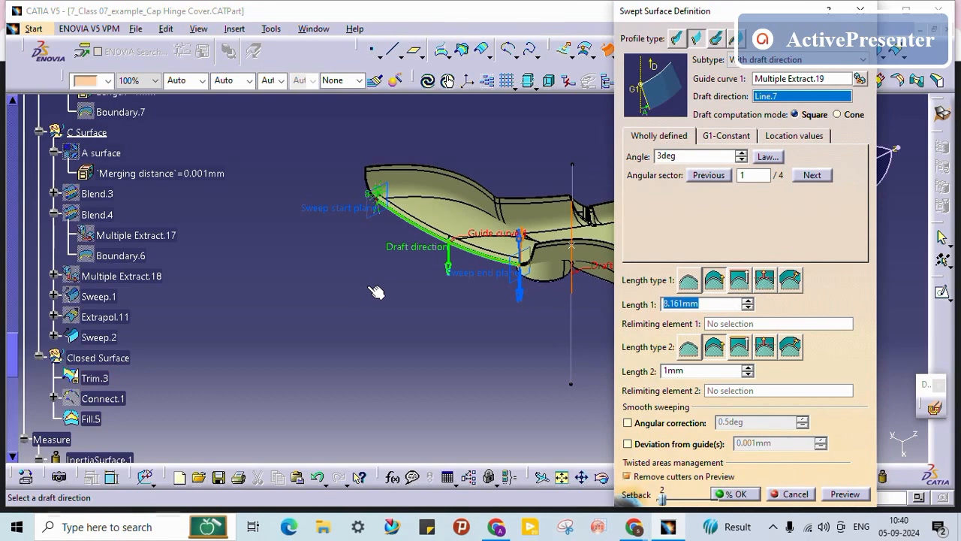
pyautogui.write('10')
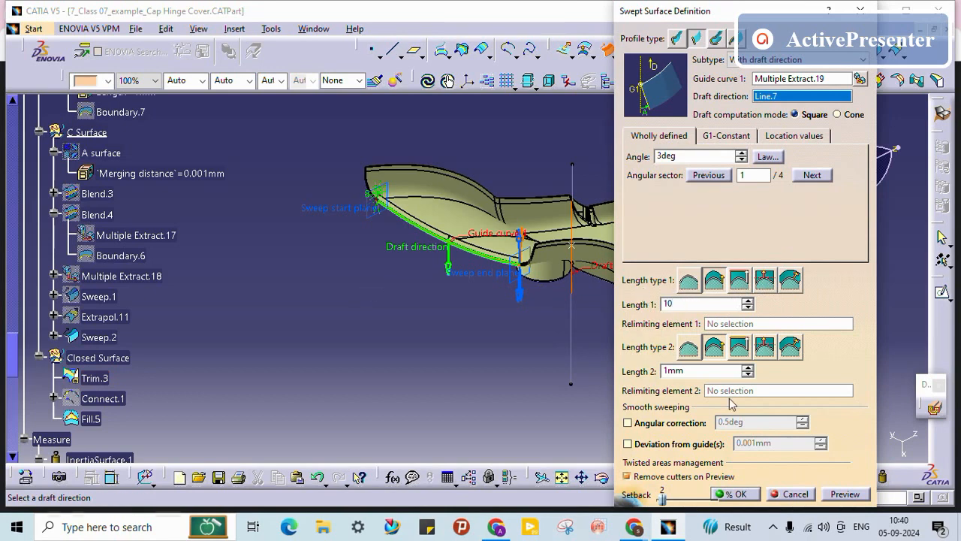
pyautogui.press('Tab')
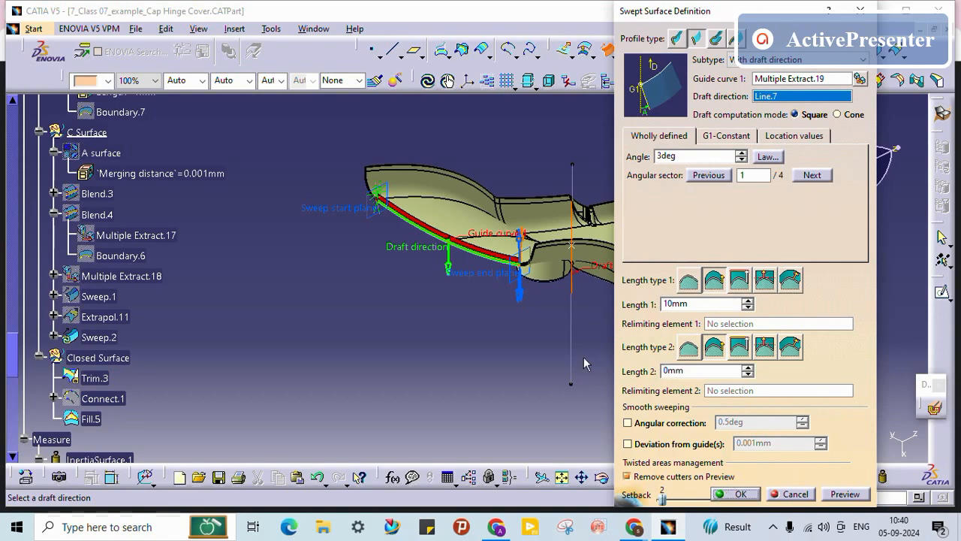
pyautogui.press('Escape')
pyautogui.moveTo(392, 327); pyautogui.dragTo(500, 318, button='middle')
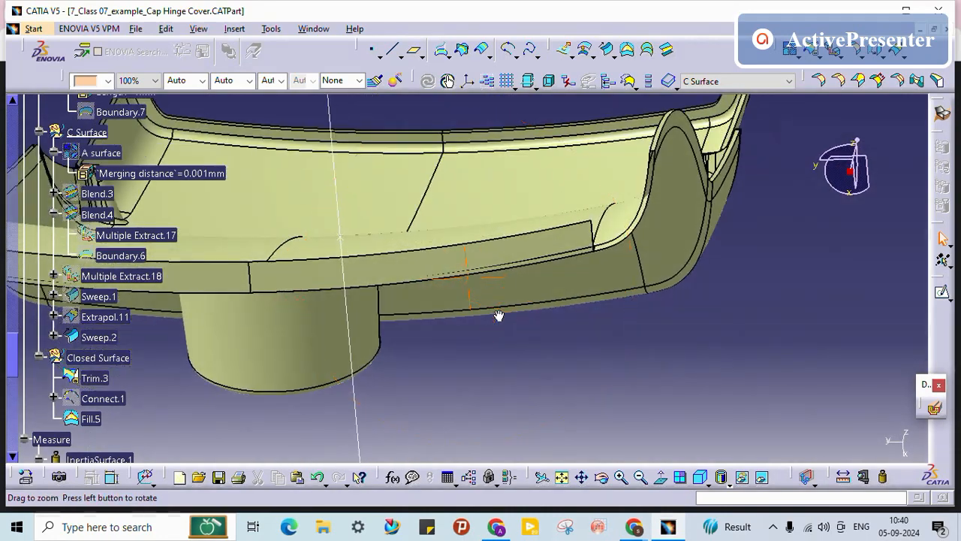
# Step: Change Sweep.2's draft angle to 15deg and reopen it to confirm the value
pyautogui.doubleClick(549, 239)
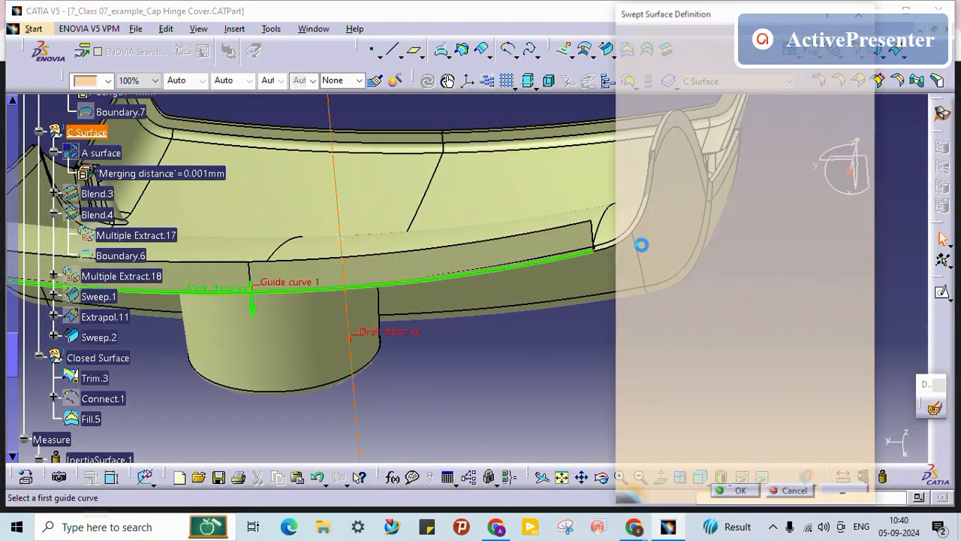
pyautogui.moveTo(361, 323); pyautogui.dragTo(442, 234, button='middle')
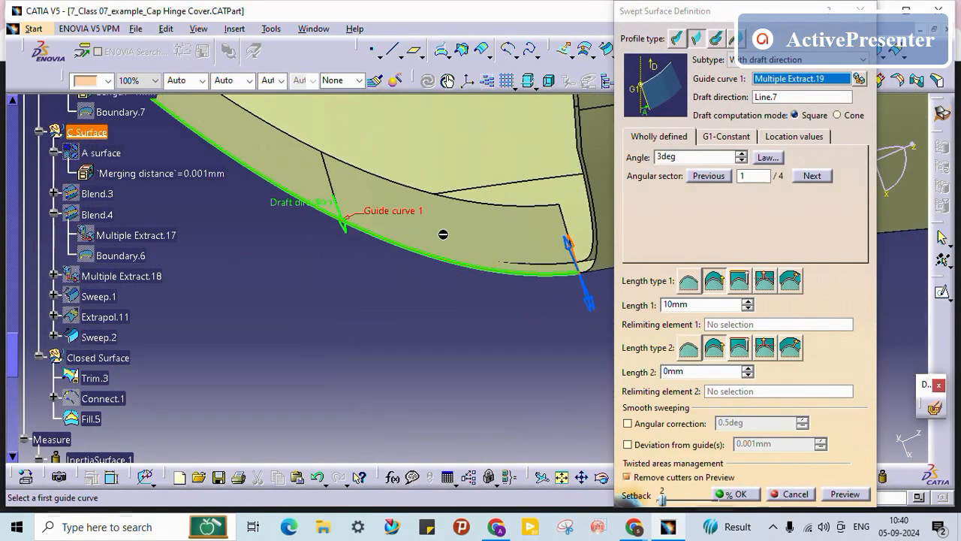
pyautogui.click(696, 156)
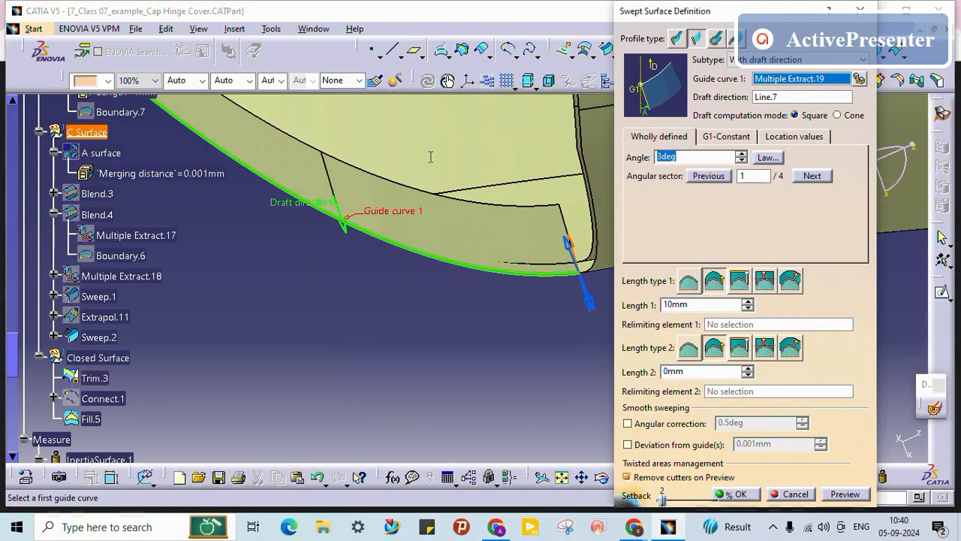
pyautogui.write('5')
pyautogui.press('Return')
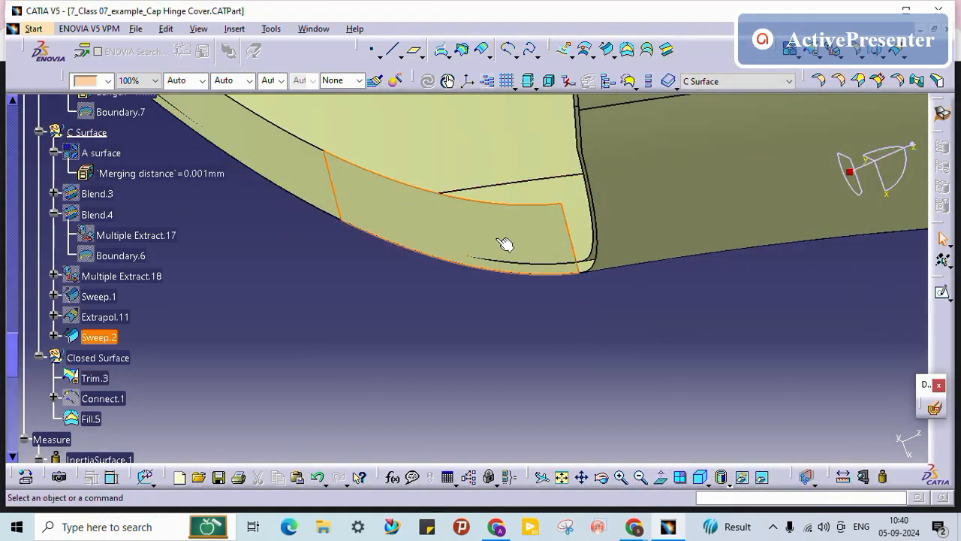
pyautogui.doubleClick(500, 240)
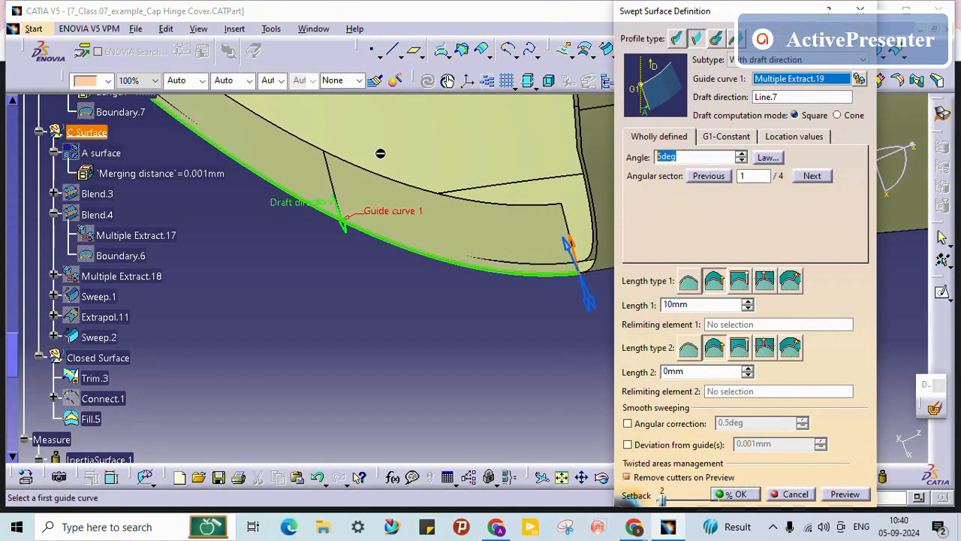
pyautogui.press('Return')
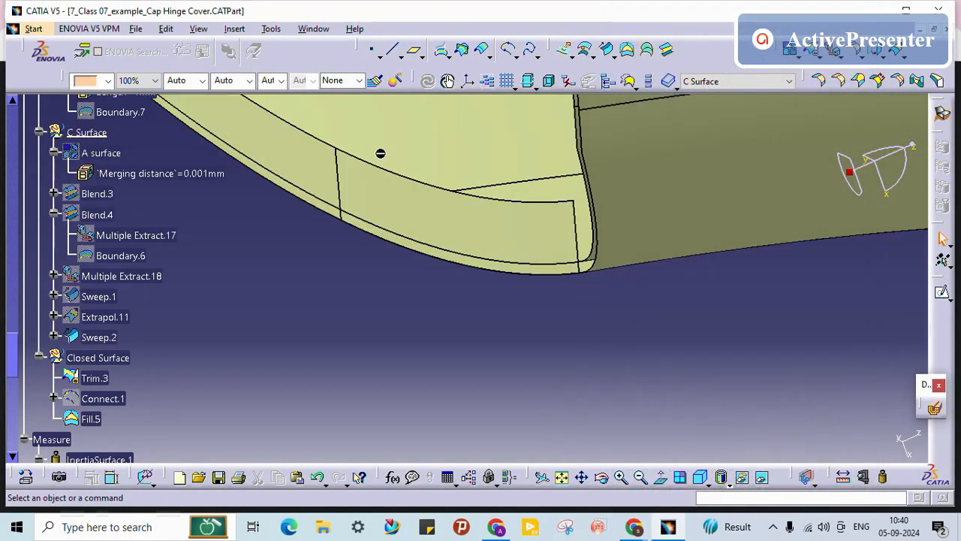
pyautogui.moveTo(435, 298); pyautogui.dragTo(504, 193, button='middle')
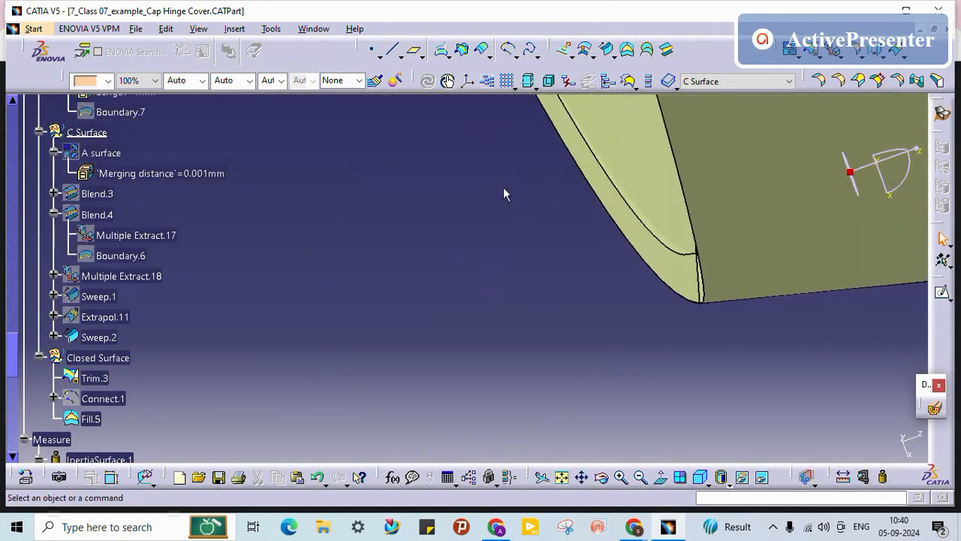
# Step: Expand Sweep.2 in the tree and open Multiple Extract.19's definition for editing
pyautogui.moveTo(572, 272); pyautogui.dragTo(610, 345, button='middle')
pyautogui.moveTo(554, 361); pyautogui.dragTo(696, 379, button='middle')
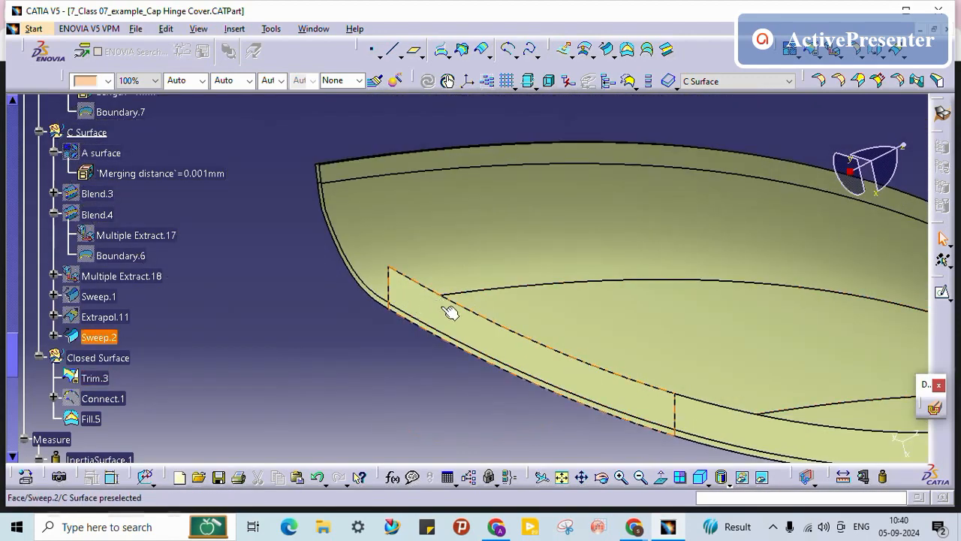
pyautogui.moveTo(448, 314); pyautogui.dragTo(247, 383, button='middle')
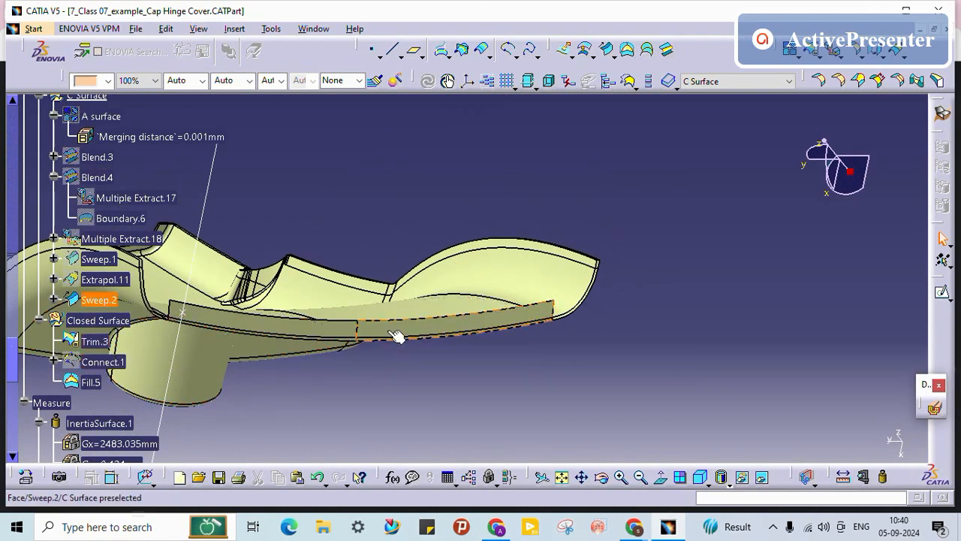
pyautogui.click(54, 299)
pyautogui.rightClick(137, 383)
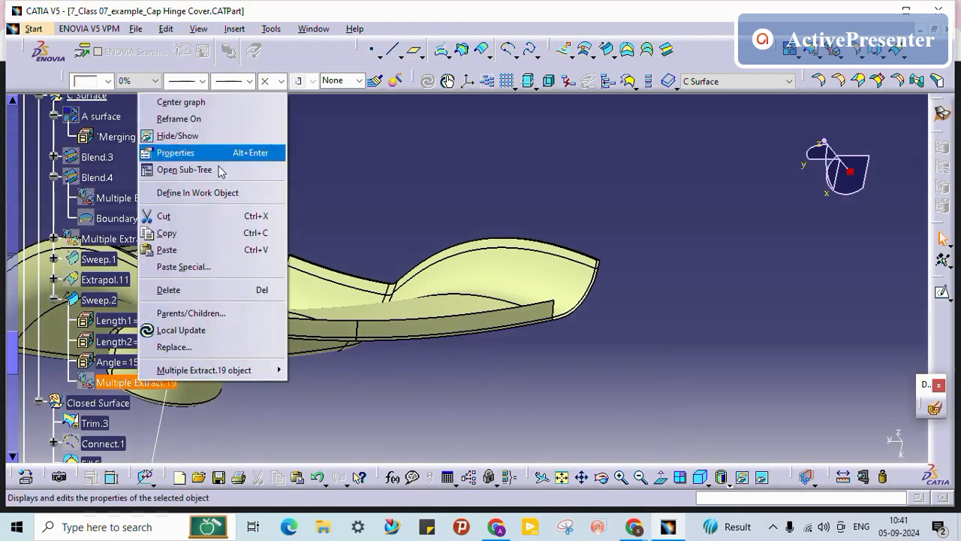
pyautogui.click(172, 135)
pyautogui.click(137, 382)
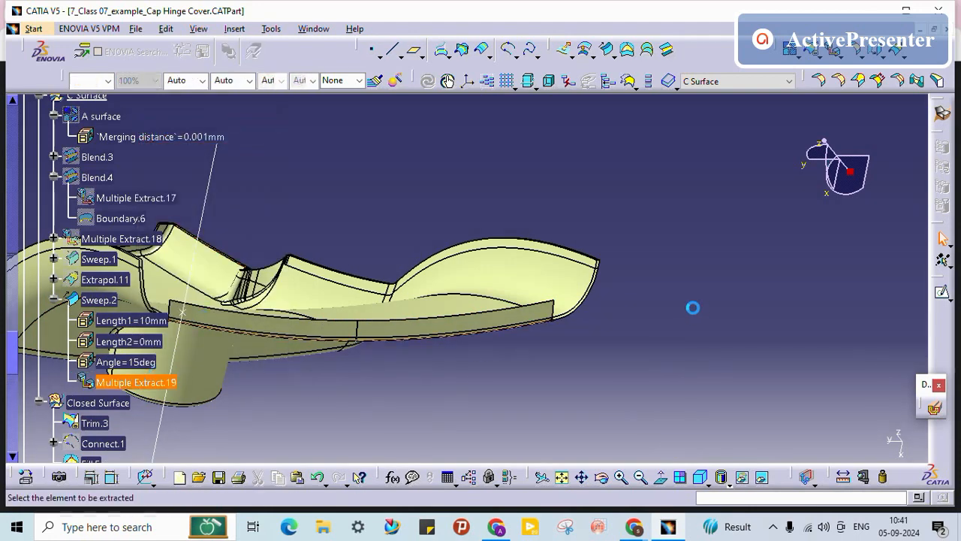
pyautogui.moveTo(399, 381); pyautogui.dragTo(458, 247, button='middle')
# Step: Add and then remove Edge.56 and Edge.57, leaving Multiple Extract.19 with only Edge.54 and Edge.55
pyautogui.click(323, 346)
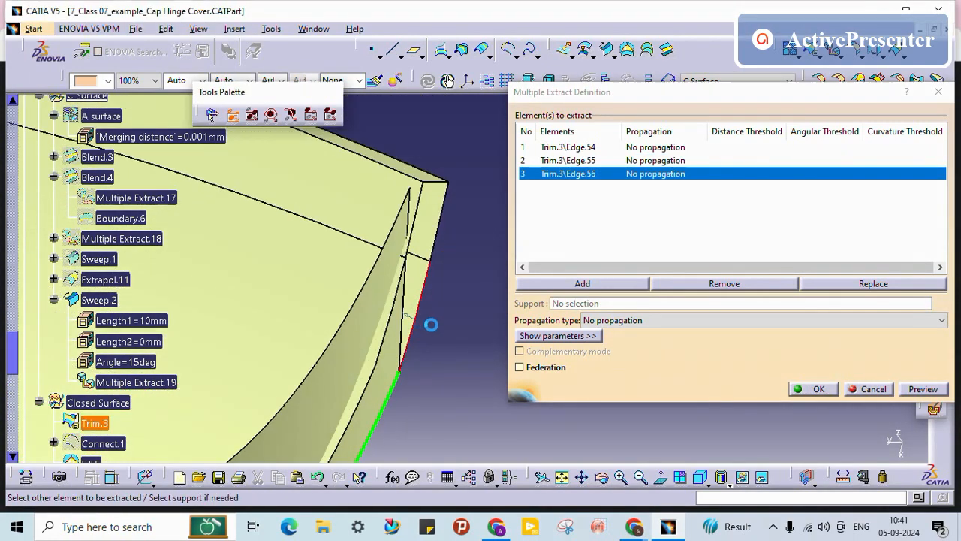
pyautogui.click(737, 352)
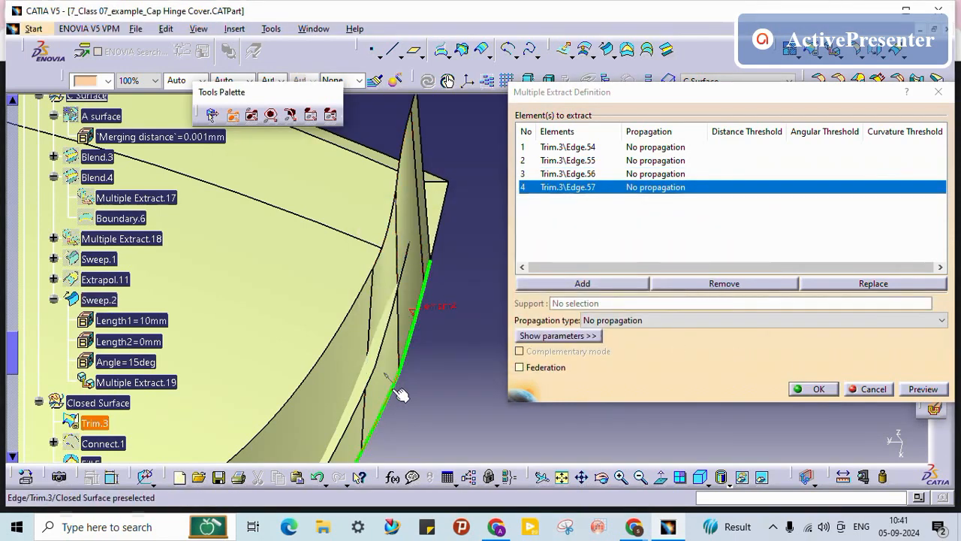
pyautogui.moveTo(389, 398); pyautogui.dragTo(434, 292, button='middle')
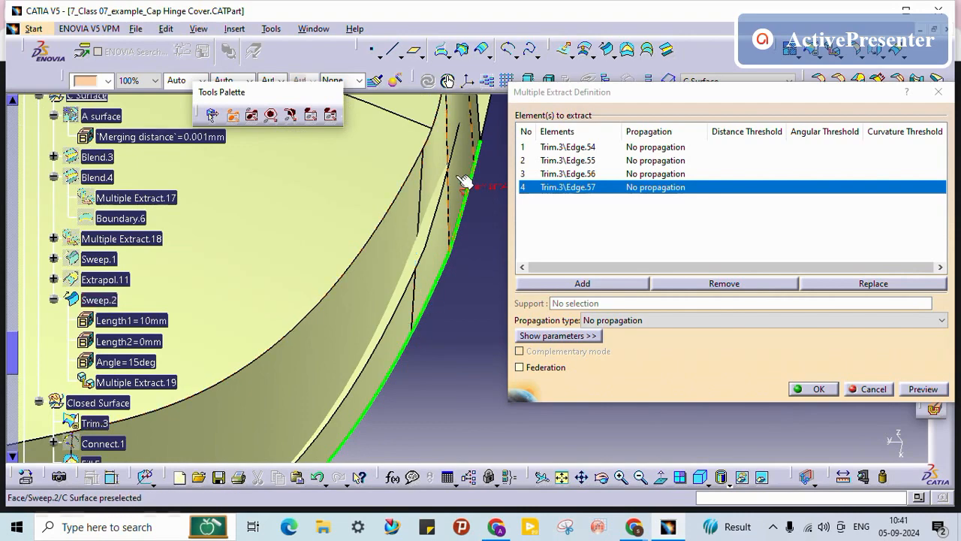
pyautogui.click(729, 283)
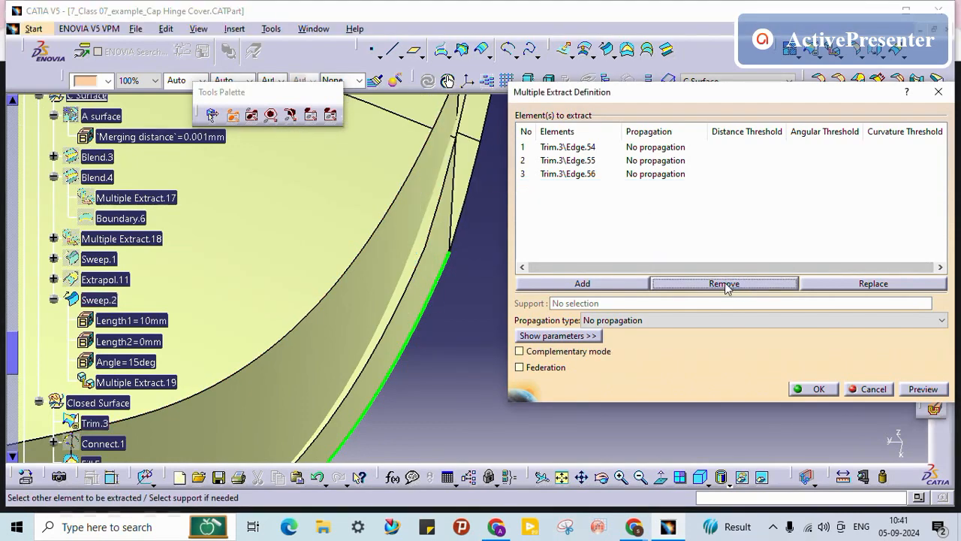
pyautogui.moveTo(457, 268); pyautogui.dragTo(311, 262, button='middle')
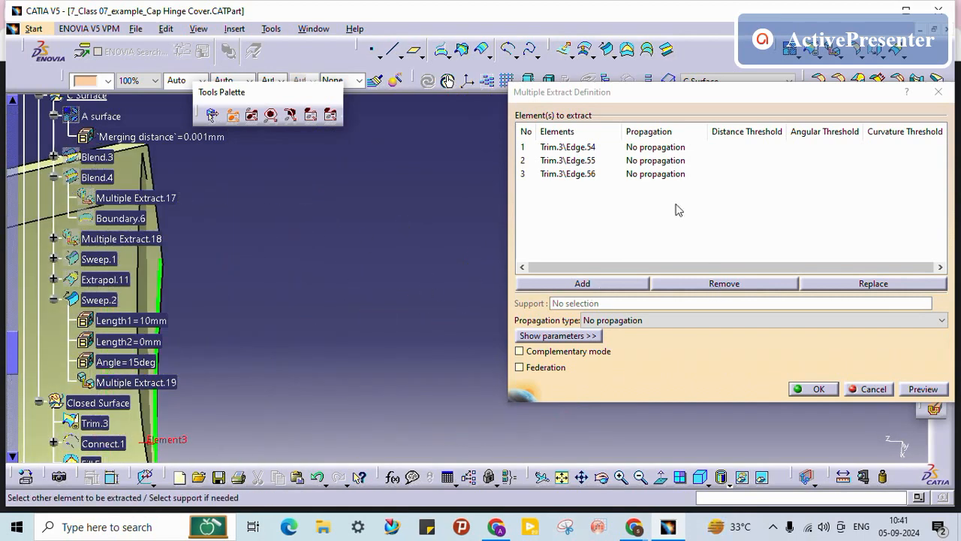
pyautogui.click(671, 175)
pyautogui.click(728, 283)
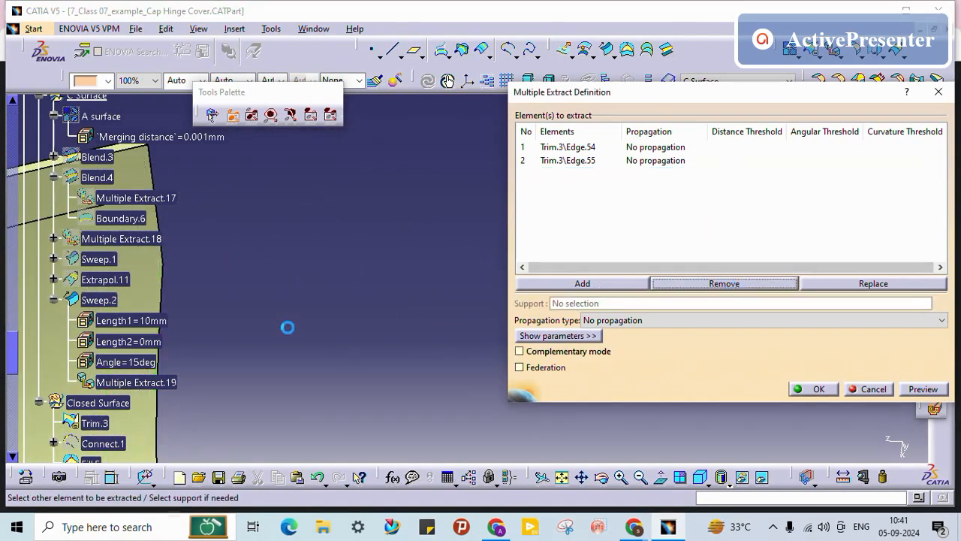
pyautogui.moveTo(218, 317); pyautogui.dragTo(303, 259, button='middle')
pyautogui.moveTo(369, 308); pyautogui.dragTo(447, 349, button='middle')
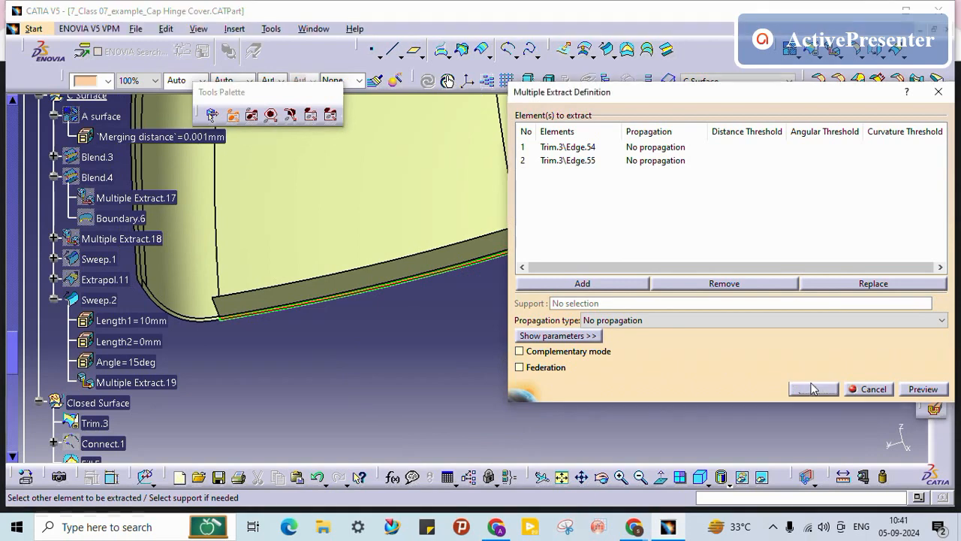
pyautogui.click(810, 388)
pyautogui.moveTo(391, 373); pyautogui.dragTo(534, 294, button='middle')
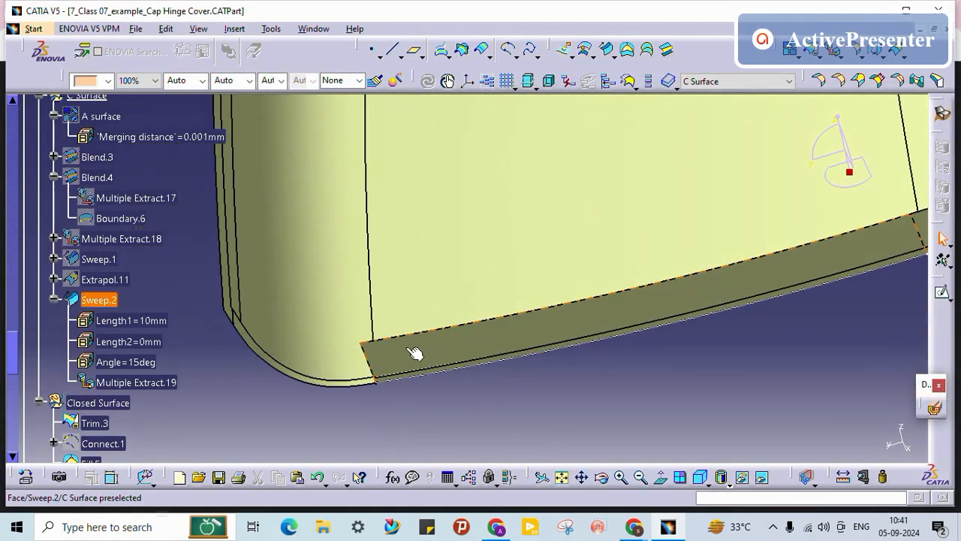
# Step: Edit Sweep.2 and change its Length 1 from 35mm to 70mm
pyautogui.click(415, 353)
pyautogui.scroll(-2, 252, 354)
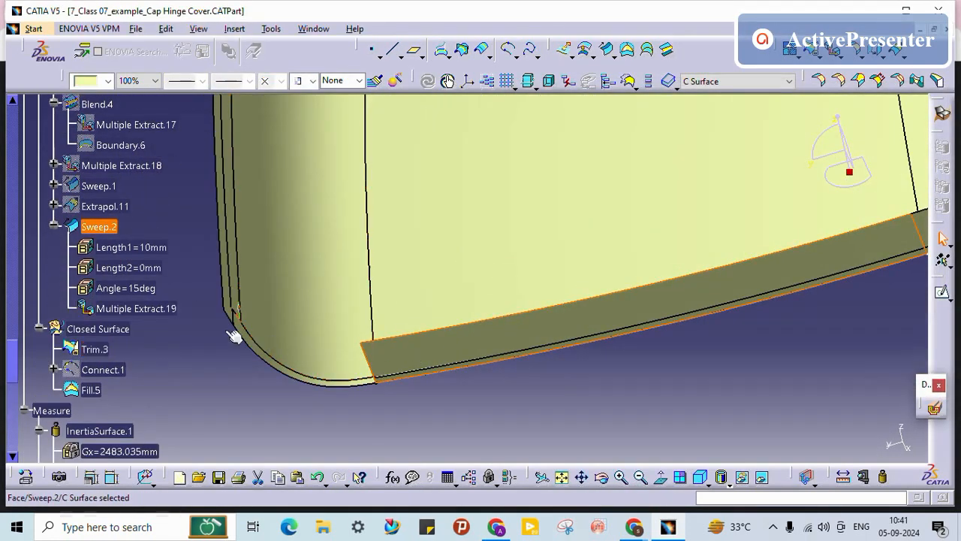
pyautogui.doubleClick(112, 226)
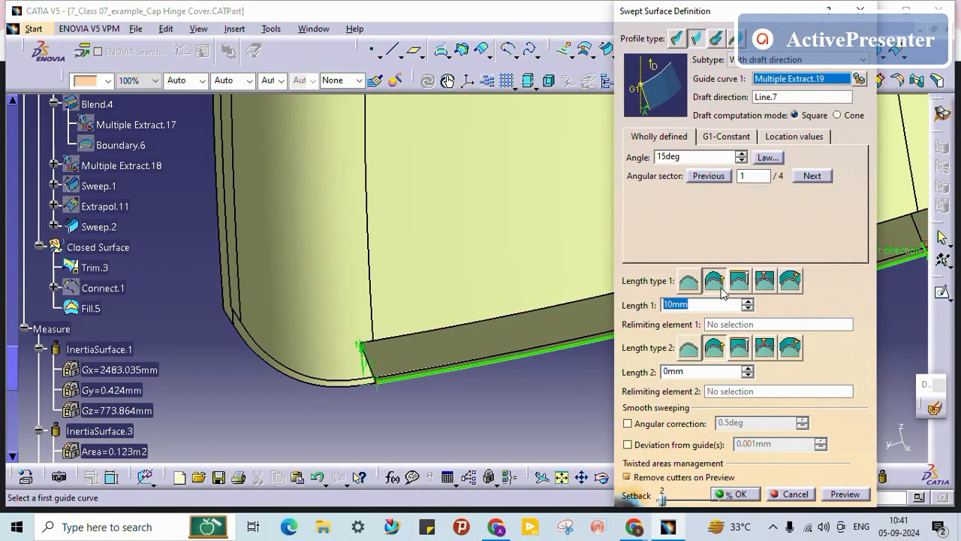
pyautogui.moveTo(375, 301); pyautogui.dragTo(379, 196, button='middle')
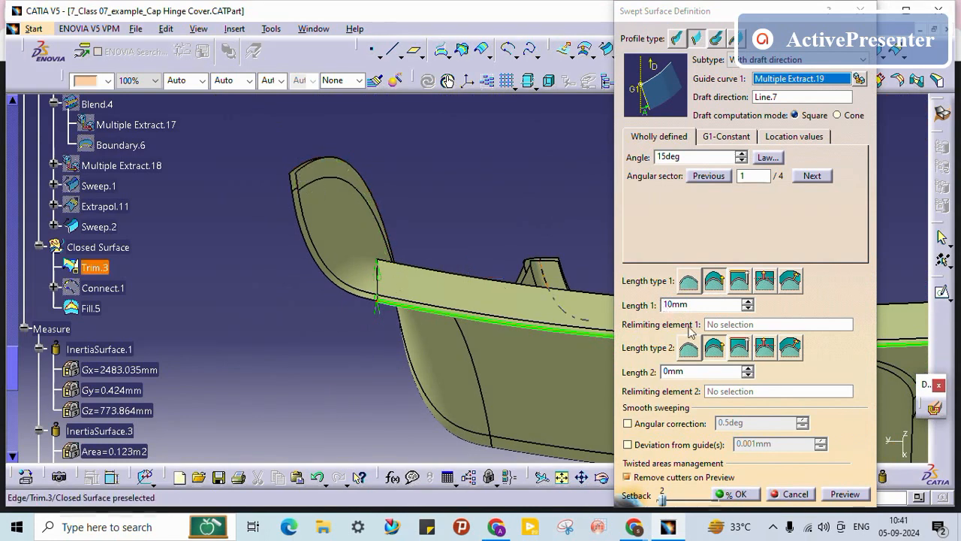
pyautogui.click(747, 301)
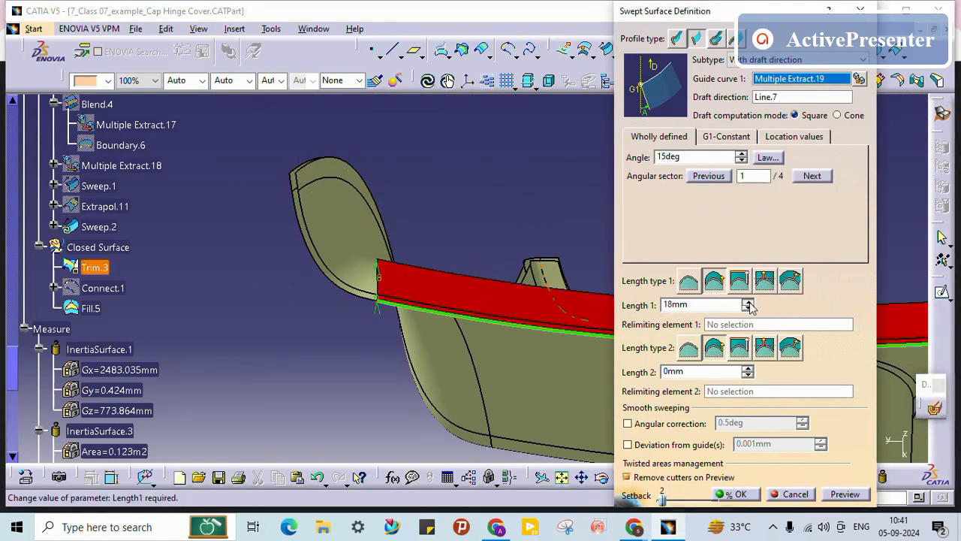
pyautogui.click(748, 302)
pyautogui.press('Return')
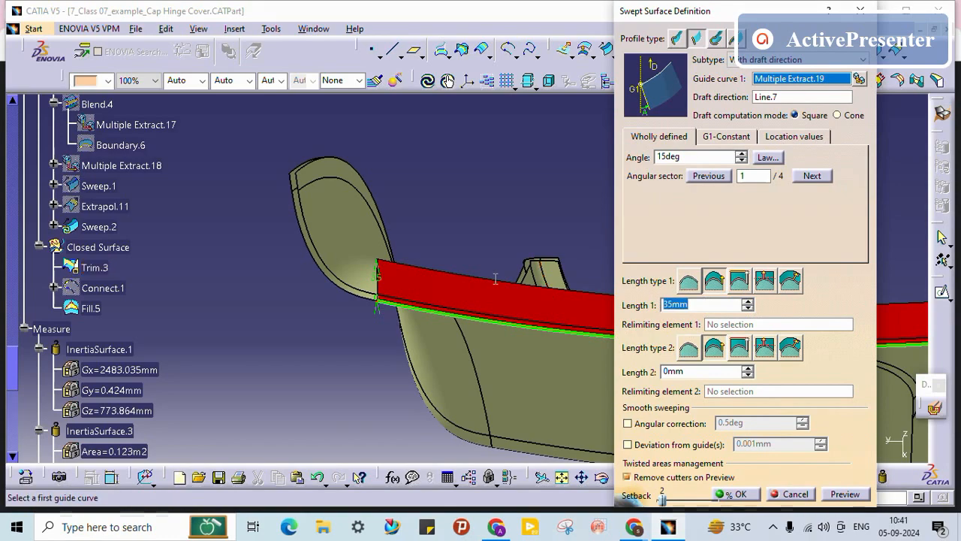
pyautogui.press('Return')
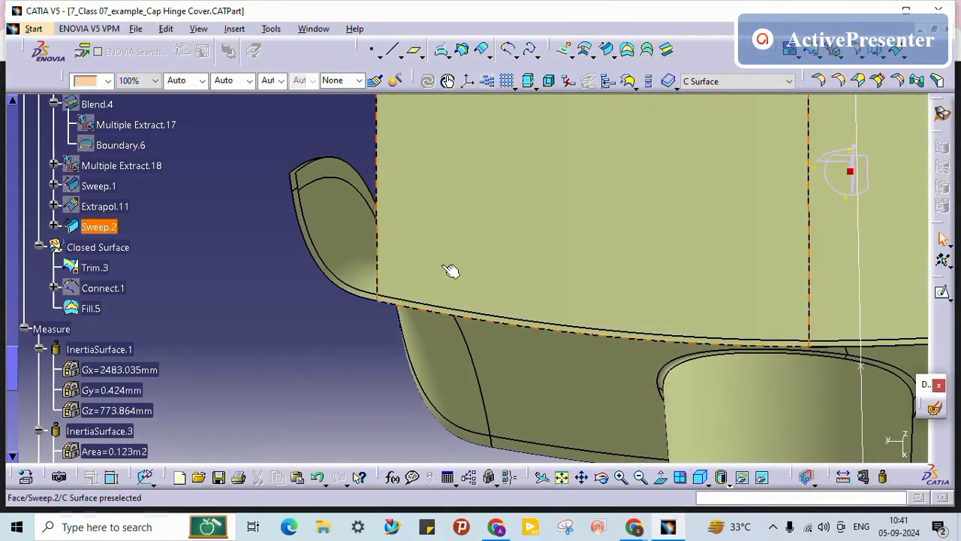
pyautogui.moveTo(451, 268); pyautogui.dragTo(541, 388, button='middle')
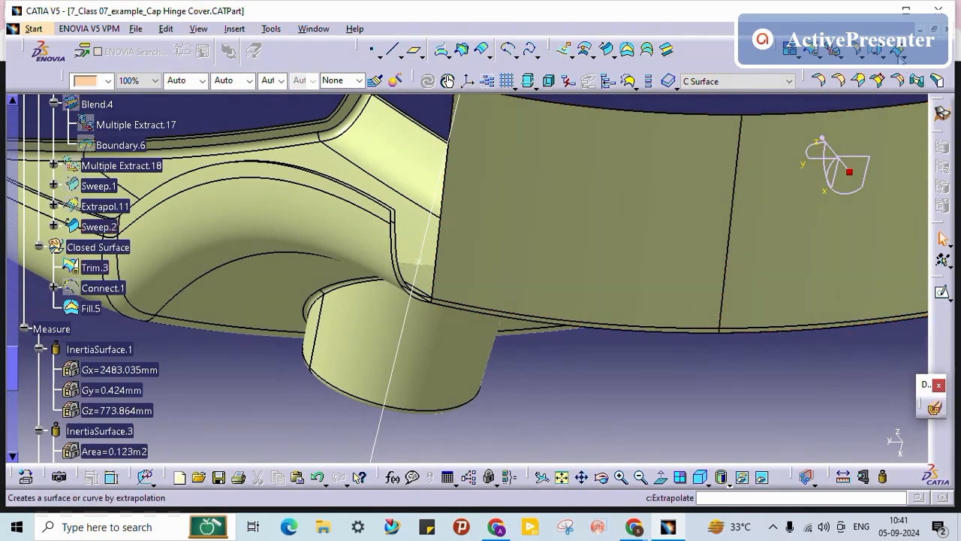
# Step: Extrapolate Sweep.2 by 20mm from one end edge to create Extrapol.12
pyautogui.click(898, 56)
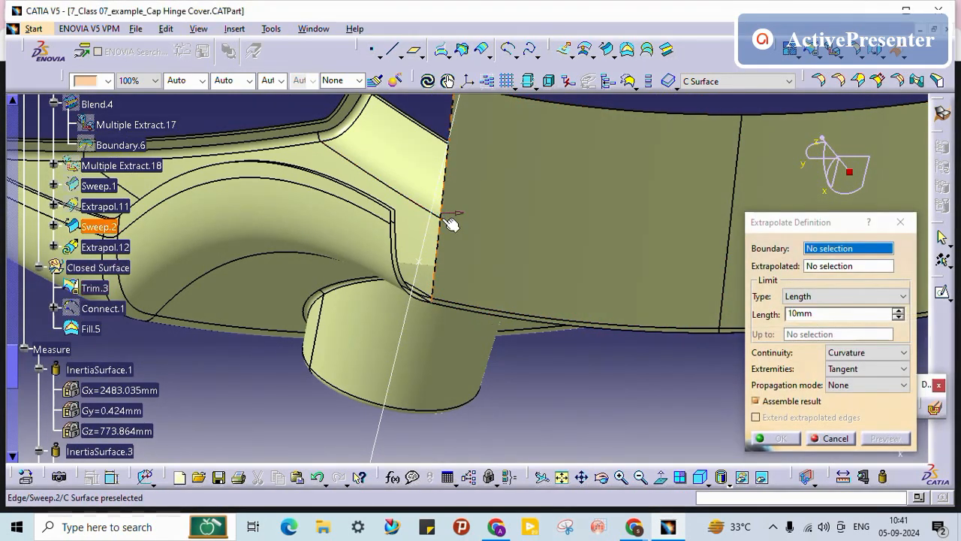
pyautogui.click(450, 224)
pyautogui.click(501, 227)
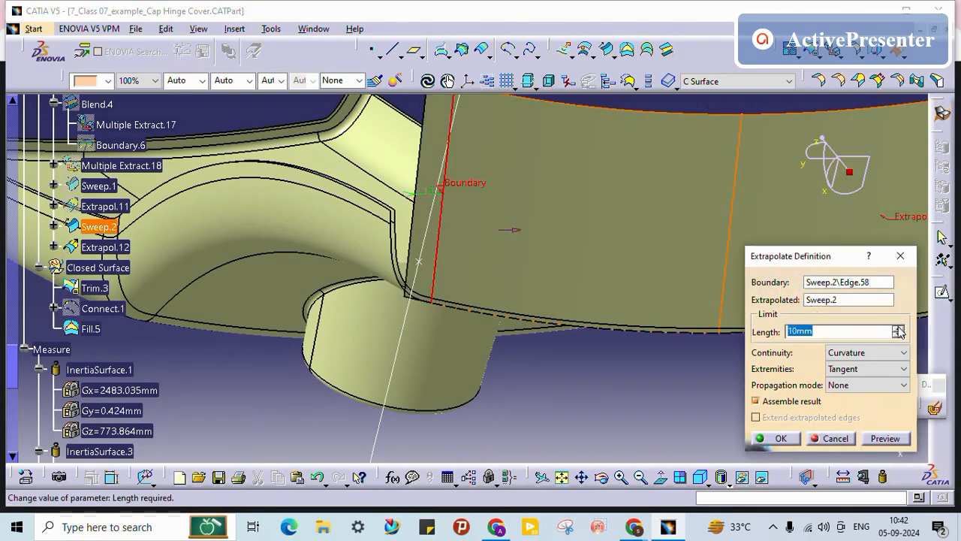
pyautogui.click(897, 327)
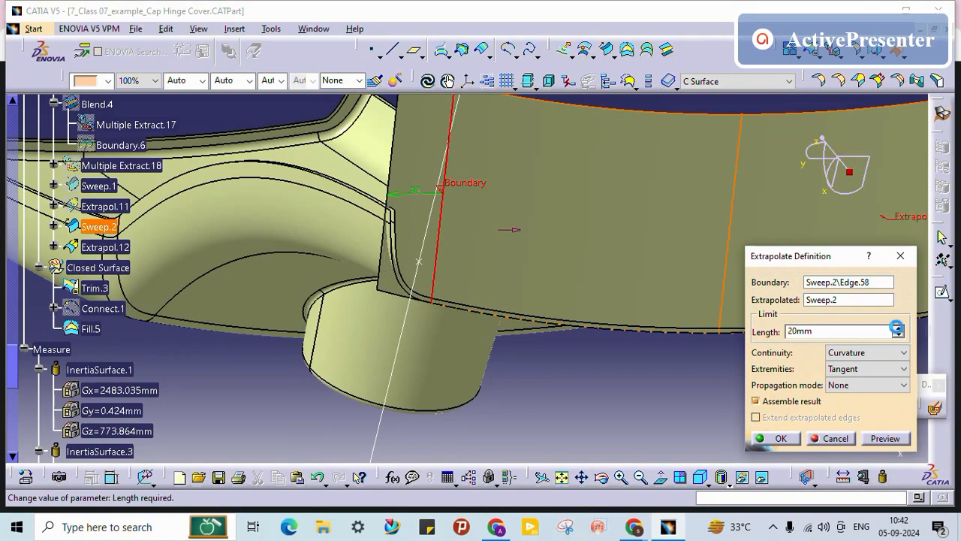
pyautogui.moveTo(617, 331); pyautogui.dragTo(435, 271, button='middle')
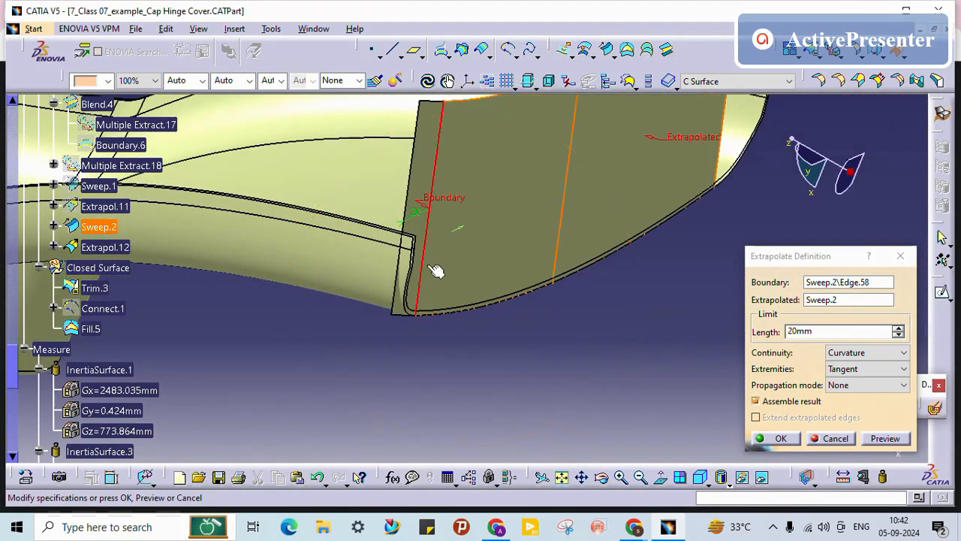
pyautogui.moveTo(439, 320); pyautogui.dragTo(382, 314, button='middle')
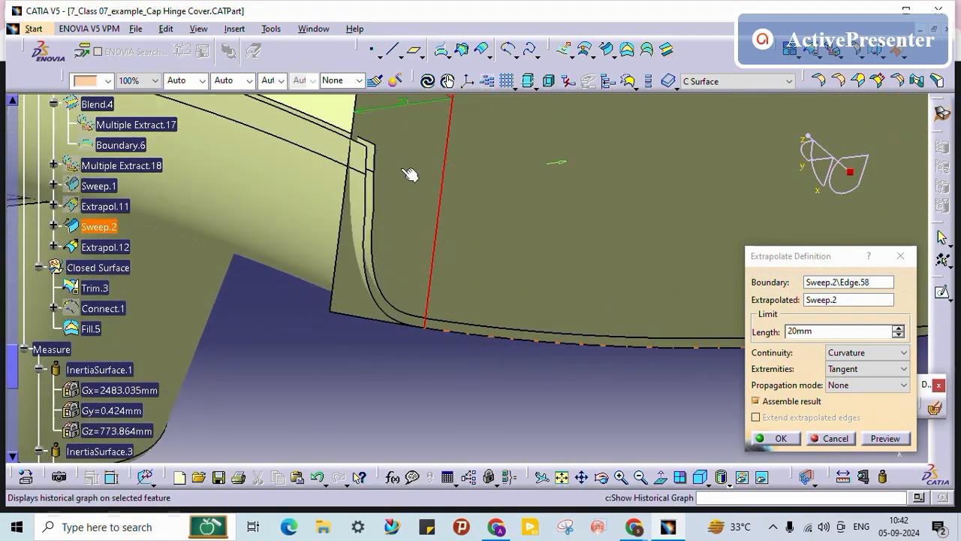
pyautogui.moveTo(515, 240); pyautogui.dragTo(536, 255, button='middle')
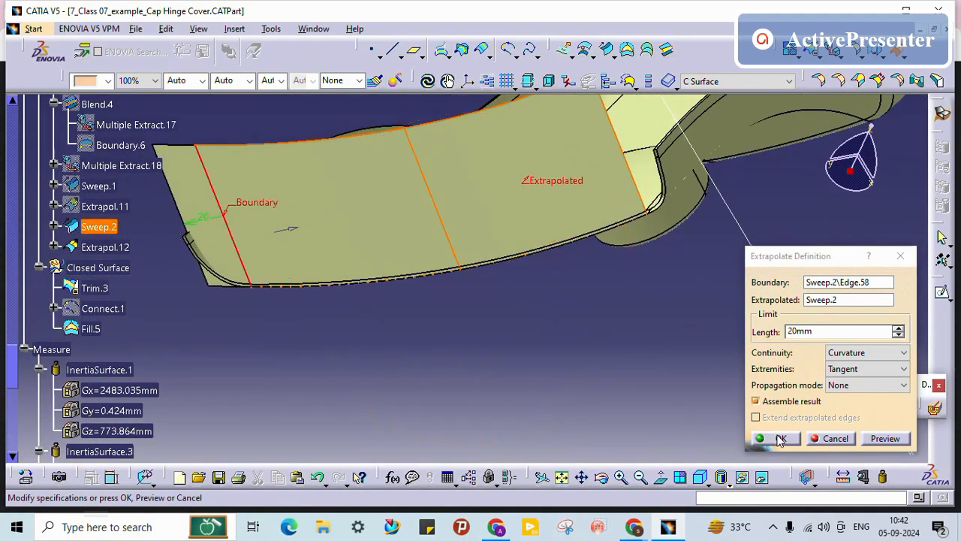
pyautogui.click(779, 439)
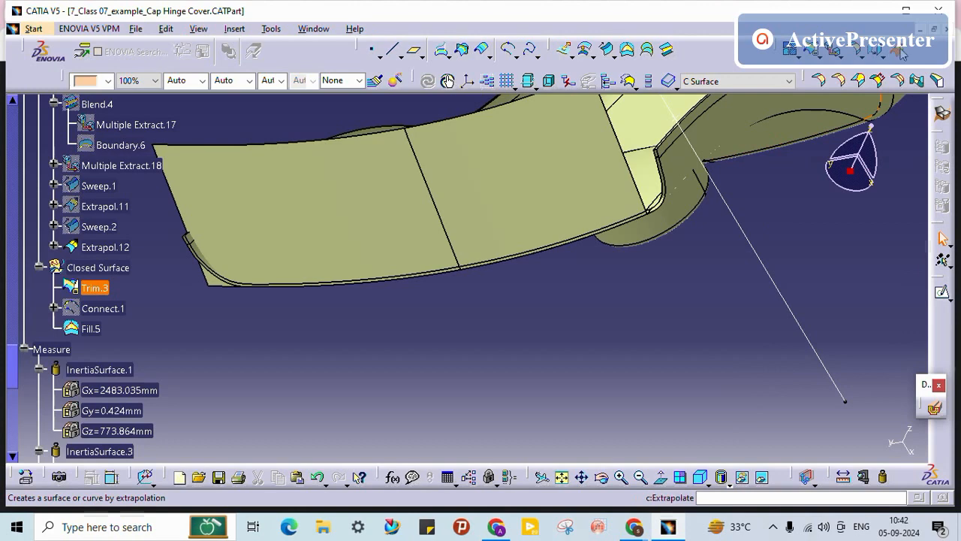
# Step: Extrapolate Extrapol.12 by 20mm from its opposite end edge to create Extrapol.13
pyautogui.press('Return')
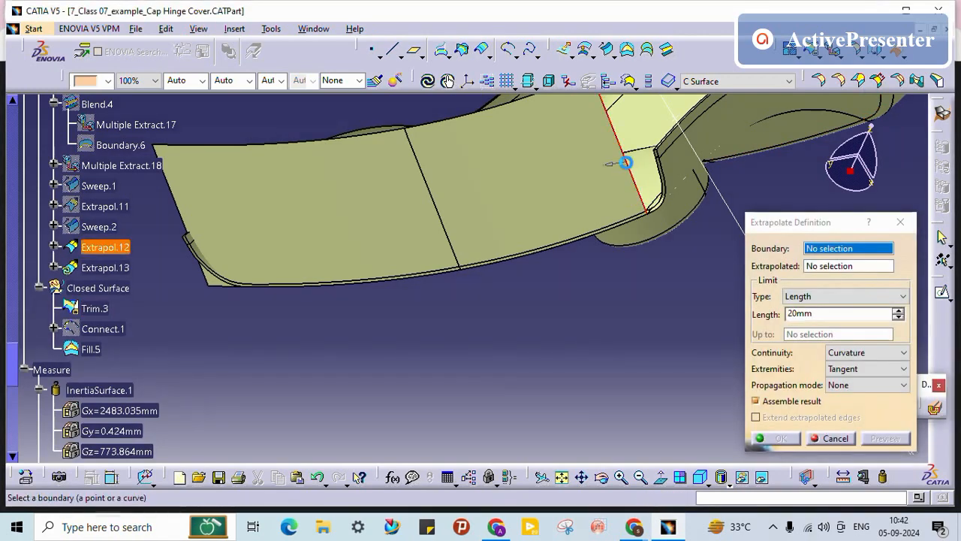
pyautogui.click(625, 163)
pyautogui.click(550, 227)
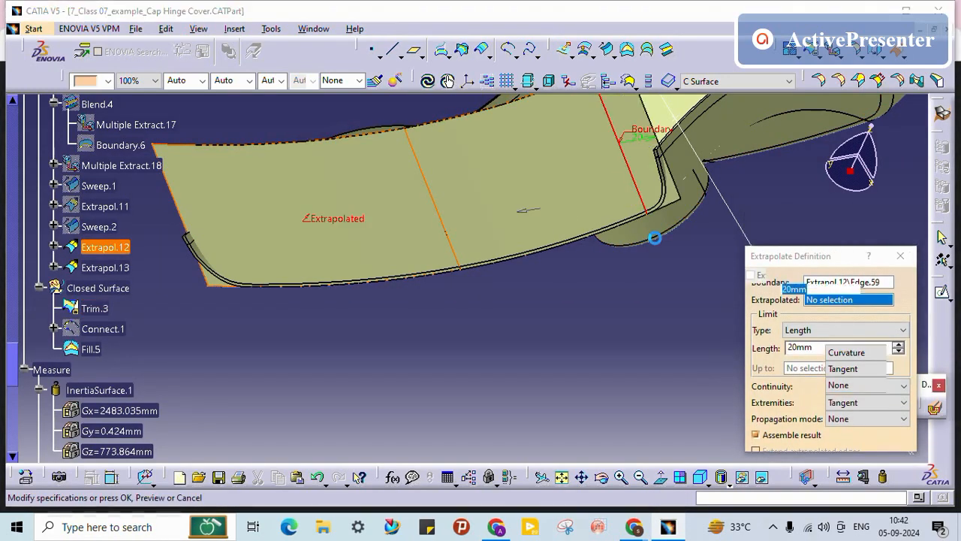
pyautogui.click(778, 438)
pyautogui.moveTo(643, 273); pyautogui.dragTo(534, 195, button='middle')
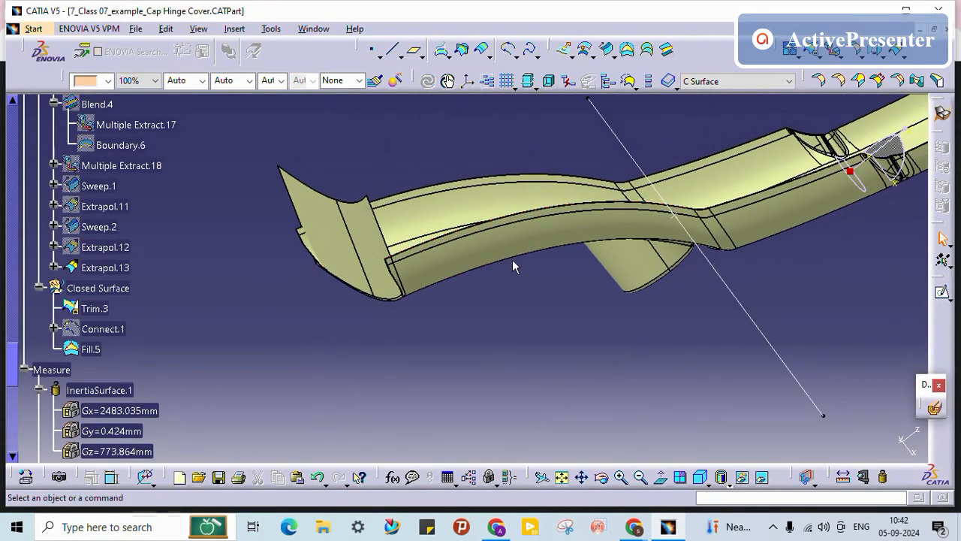
pyautogui.click(113, 268)
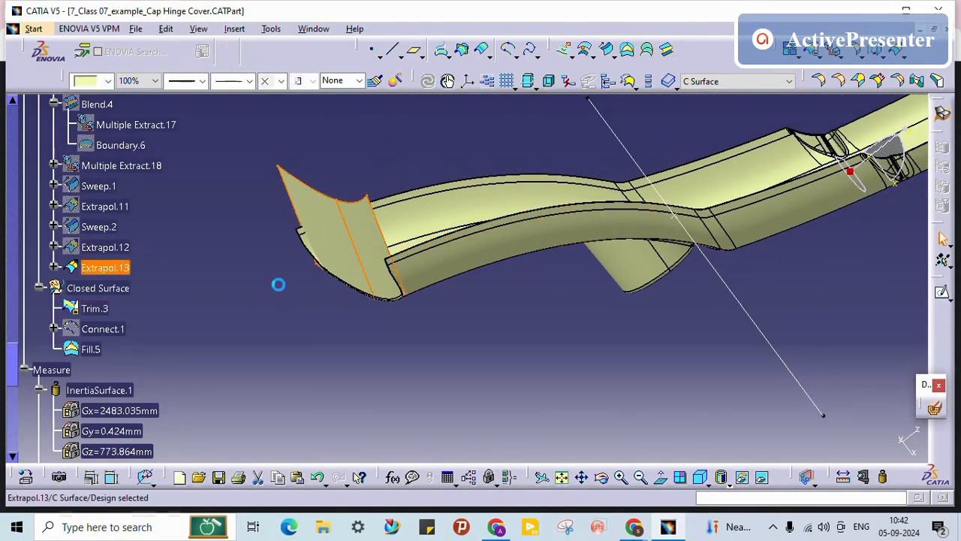
pyautogui.moveTo(441, 294); pyautogui.dragTo(468, 325, button='middle')
pyautogui.click(259, 300)
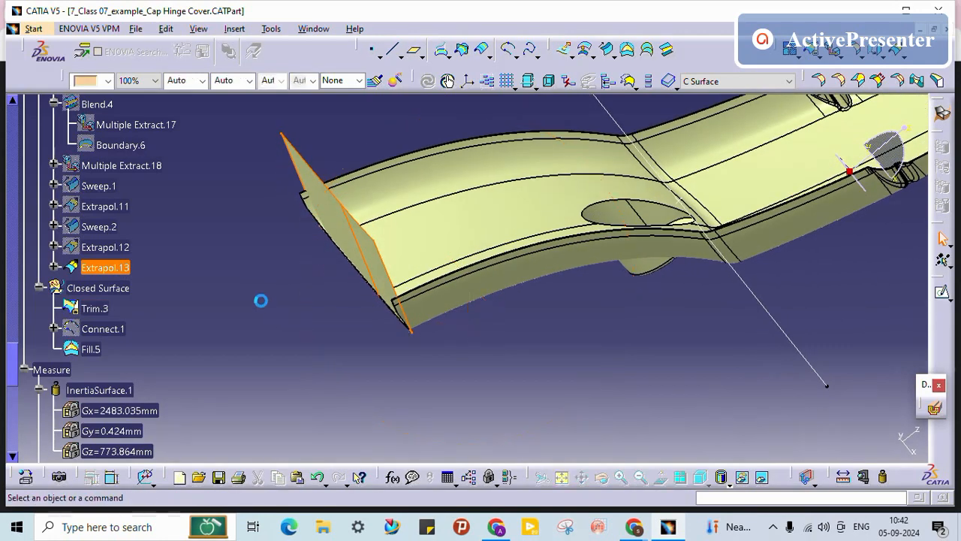
# Step: Hide Sweep.2 using its Hide/Show action in the tree
pyautogui.click(95, 309)
pyautogui.click(292, 329)
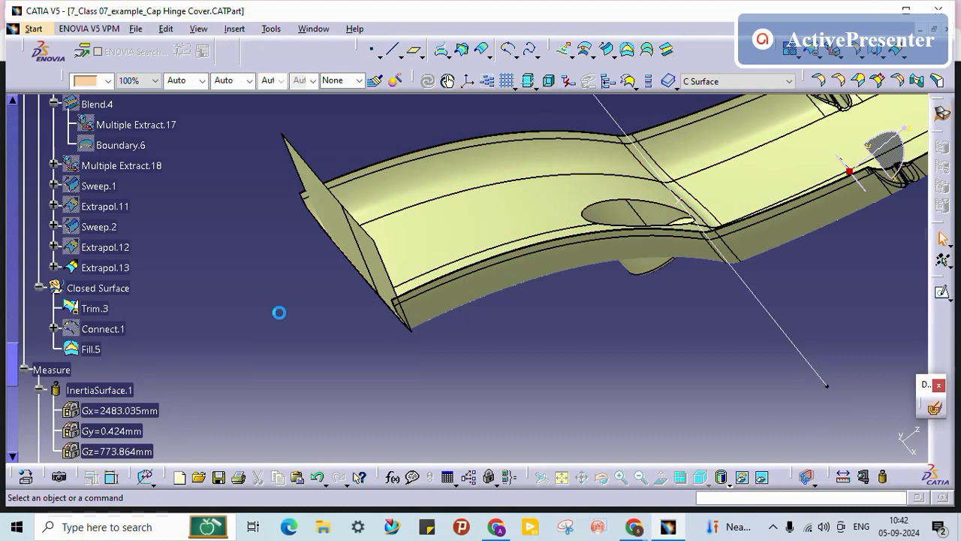
pyautogui.rightClick(97, 227)
pyautogui.click(146, 265)
pyautogui.moveTo(247, 278); pyautogui.dragTo(151, 238, button='middle')
pyautogui.rightClick(105, 226)
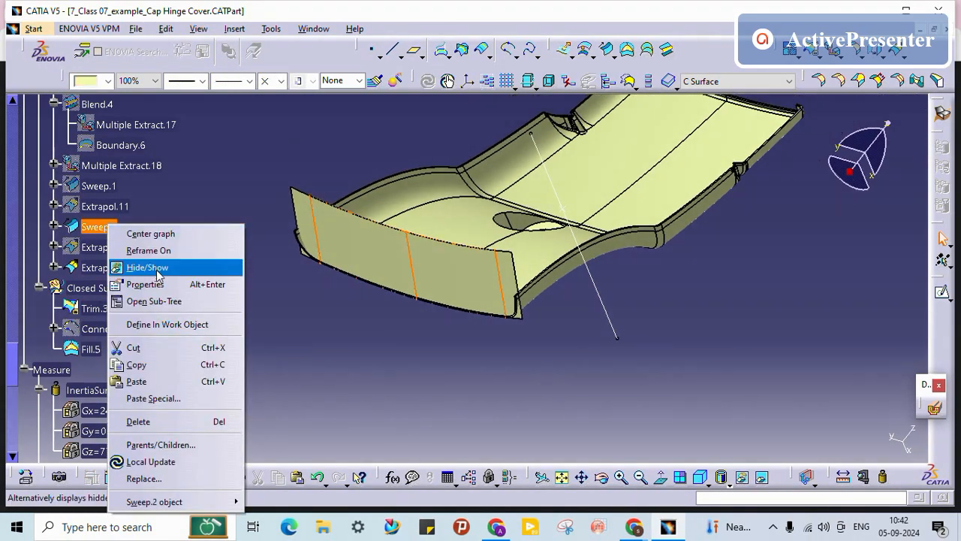
pyautogui.click(156, 268)
# Step: Show Sweep.1 and view it together with the extended flange edge
pyautogui.rightClick(99, 184)
pyautogui.click(155, 222)
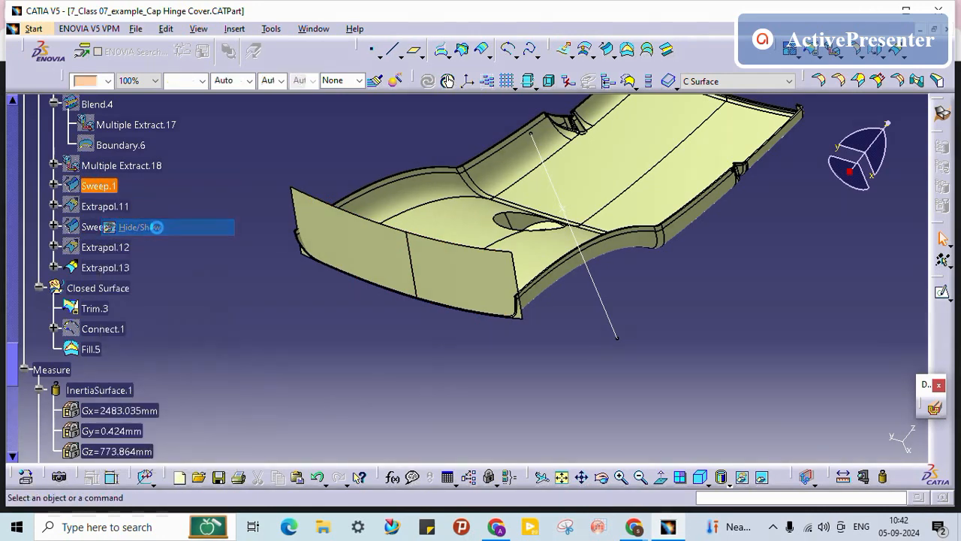
pyautogui.moveTo(518, 323); pyautogui.dragTo(513, 211, button='middle')
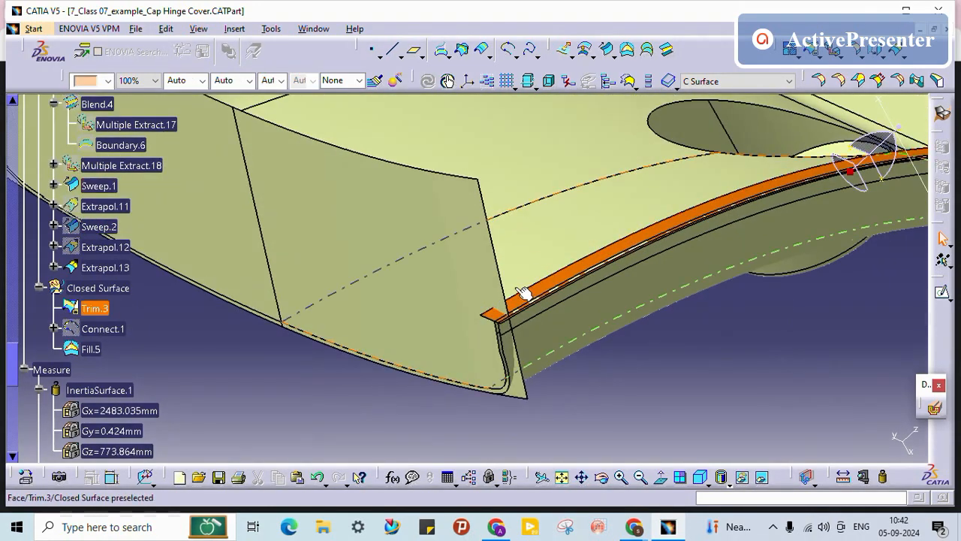
pyautogui.moveTo(417, 334); pyautogui.dragTo(485, 314, button='middle')
# Step: Trim Sweep.1 and Extrapol.13 against each other, producing Trim.4
pyautogui.click(813, 54)
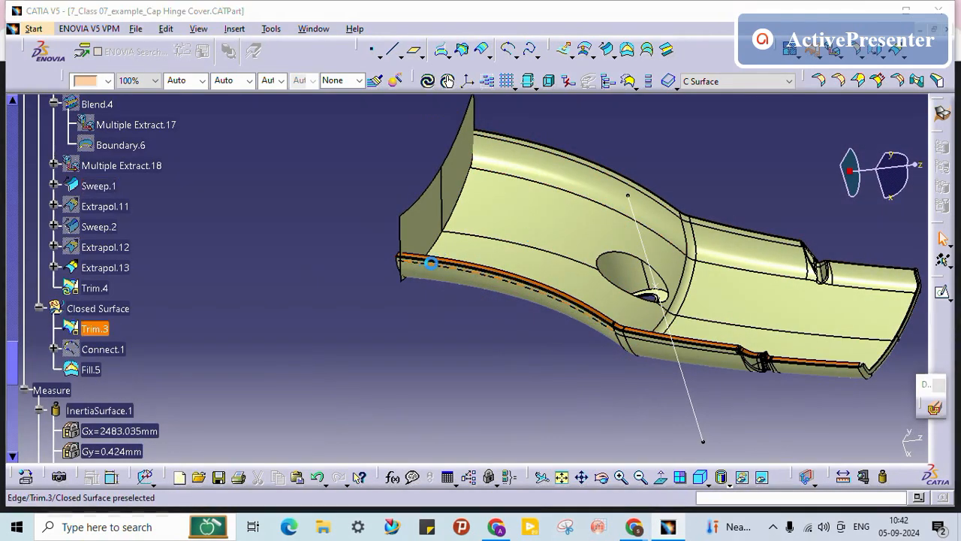
pyautogui.moveTo(429, 264); pyautogui.dragTo(485, 154, button='middle')
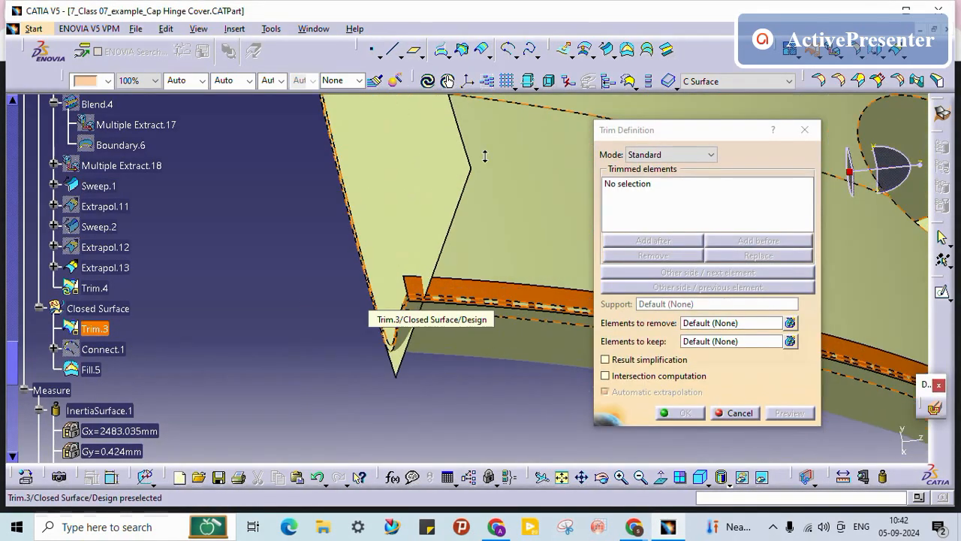
pyautogui.click(468, 286)
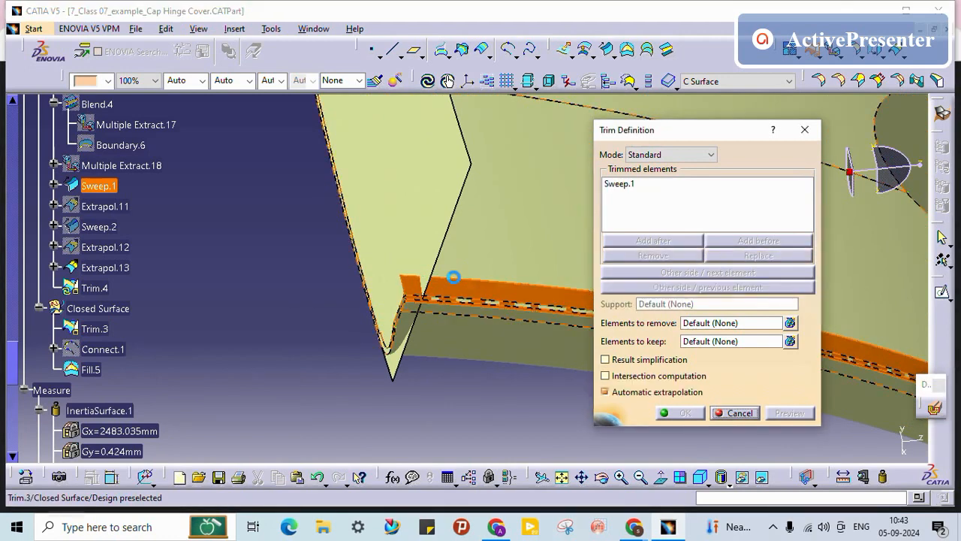
pyautogui.click(373, 254)
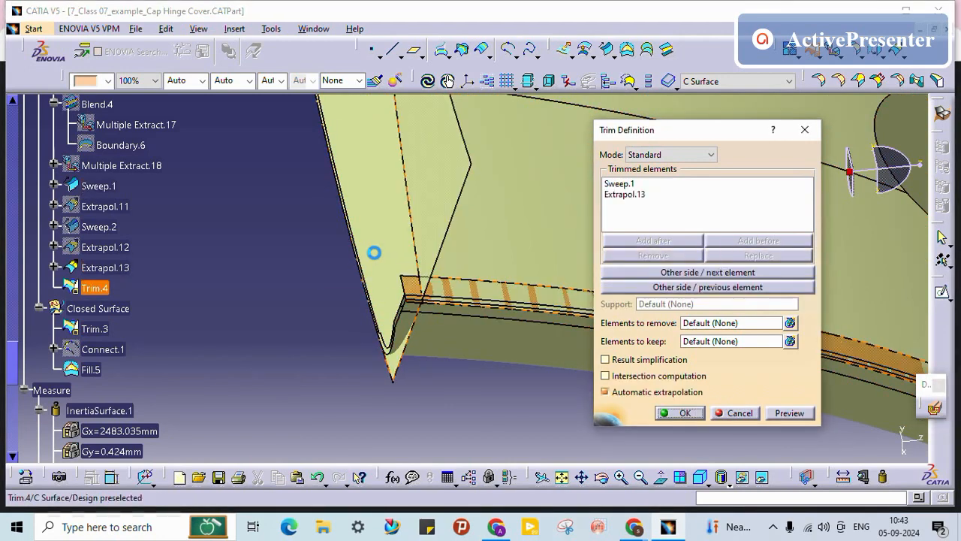
pyautogui.click(678, 413)
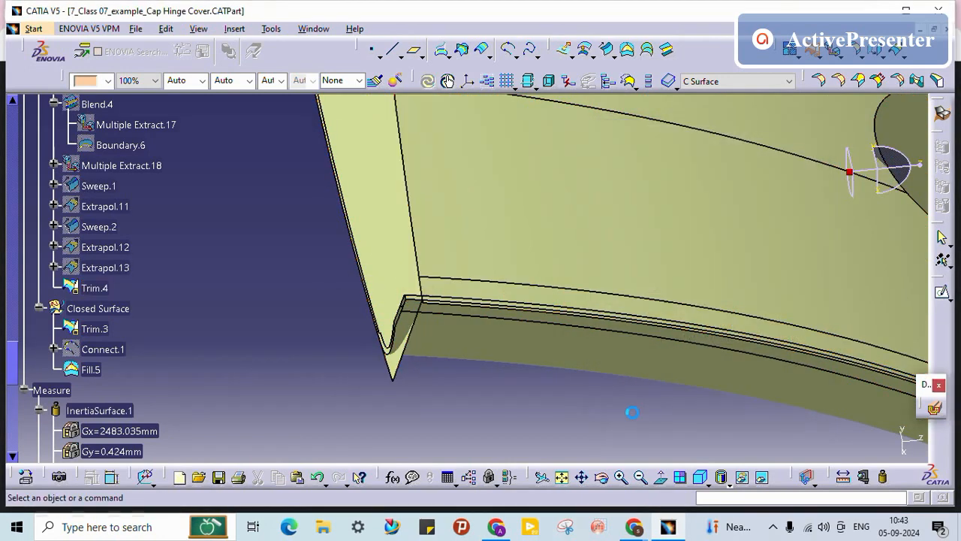
pyautogui.moveTo(533, 389); pyautogui.dragTo(172, 328, button='middle')
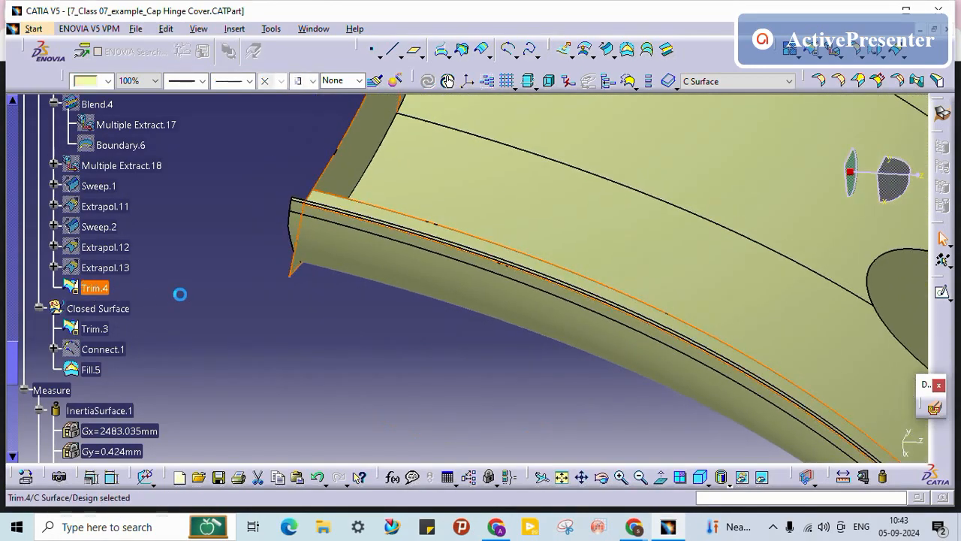
# Step: Join Trim.4 into Join.30 and open Join.30's Properties
pyautogui.click(790, 56)
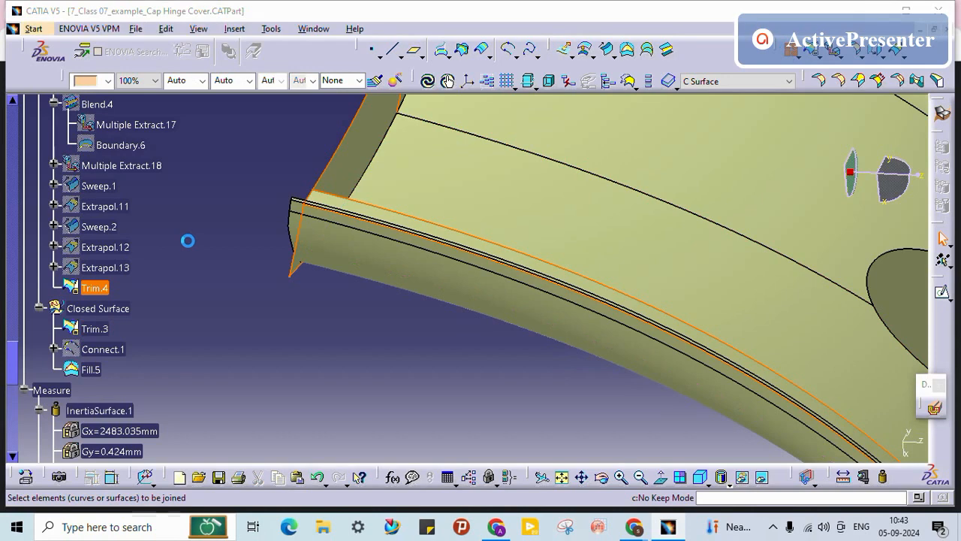
pyautogui.click(636, 389)
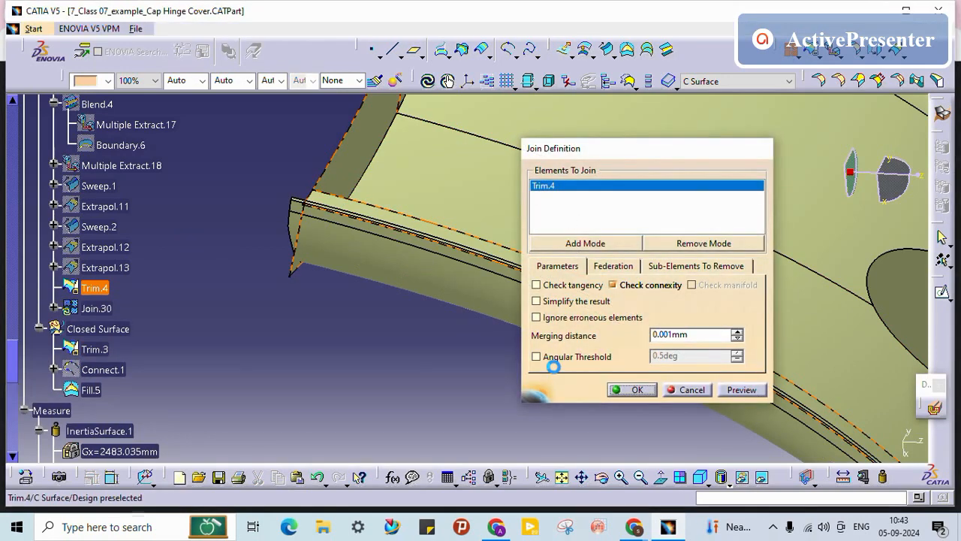
pyautogui.rightClick(103, 311)
pyautogui.click(150, 75)
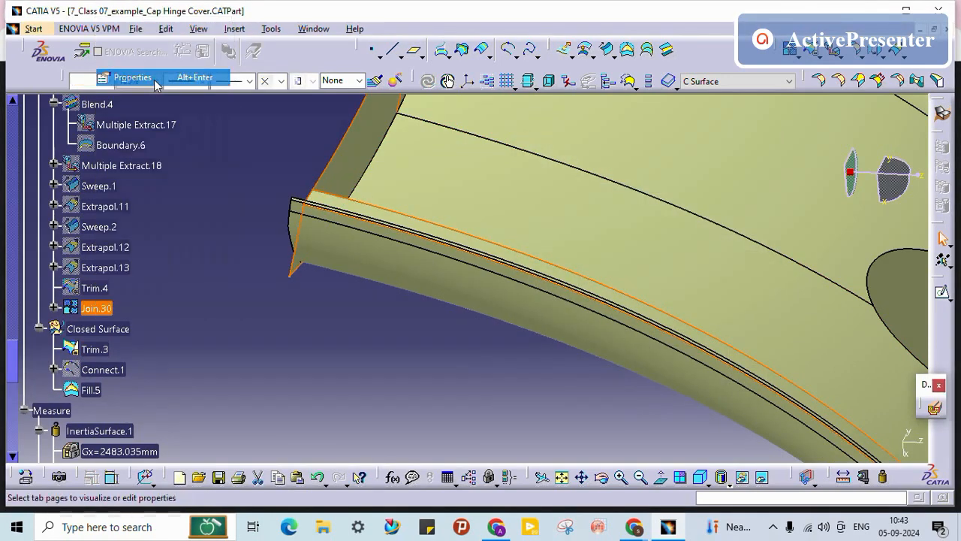
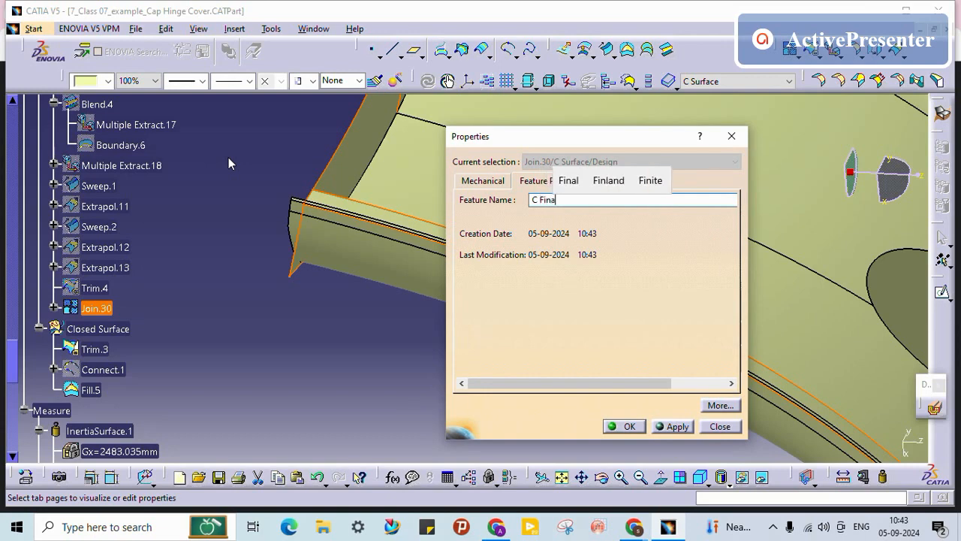
# Step: Enter 'C Final Surface' as Join.30's feature name, then zoom out to the whole part
pyautogui.write('C Final Surf')
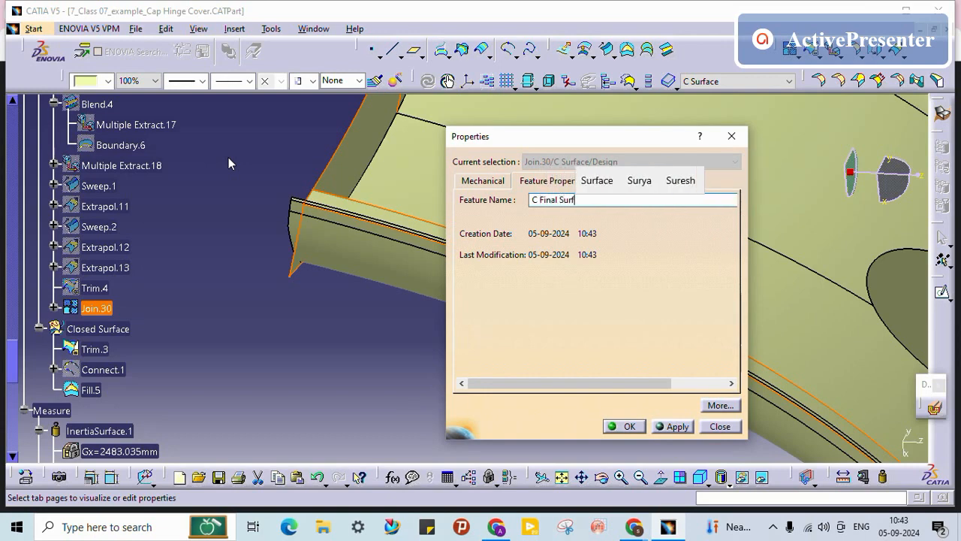
pyautogui.write('ace')
pyautogui.press('Return')
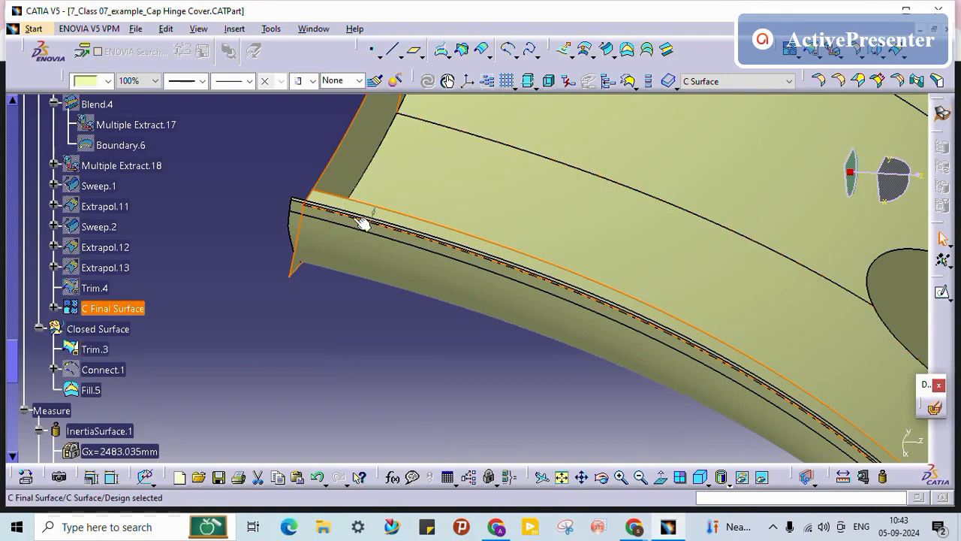
pyautogui.keyDown('ctrl'); pyautogui.moveTo(528, 138); pyautogui.dragTo(484, 353, button='middle'); pyautogui.keyUp('ctrl')
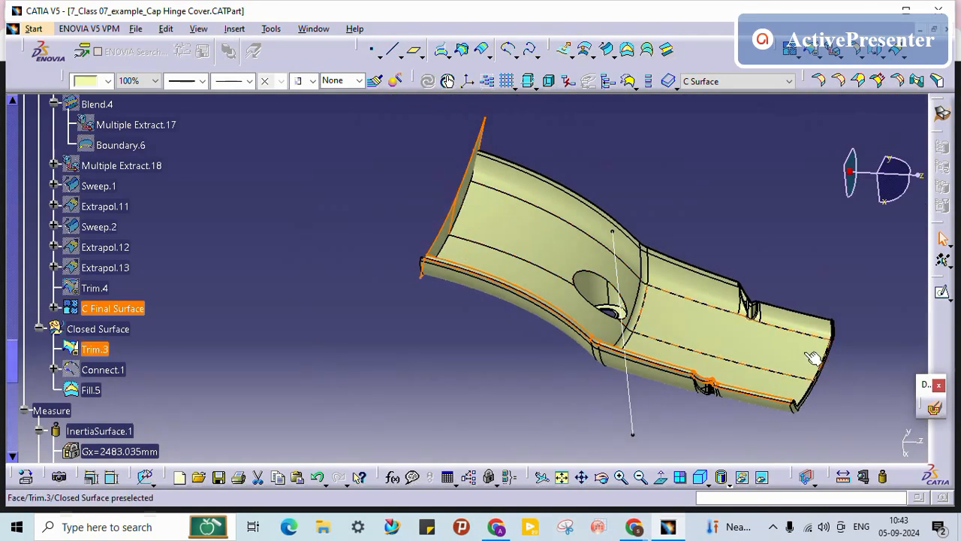
pyautogui.click(236, 291)
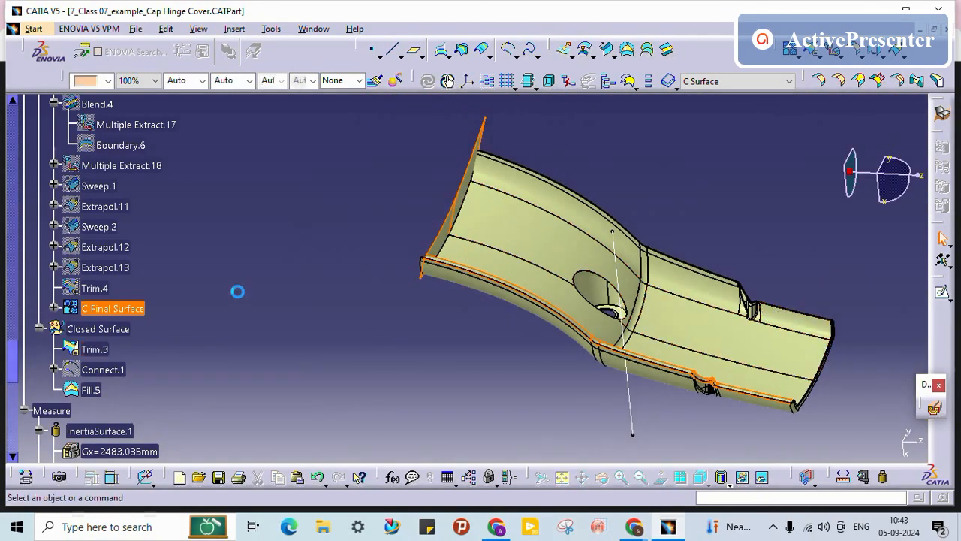
# Step: Review Trim.3's trimmed elements, Sweep.1 and Extrapol.11, and close the edit unchanged
pyautogui.doubleClick(94, 349)
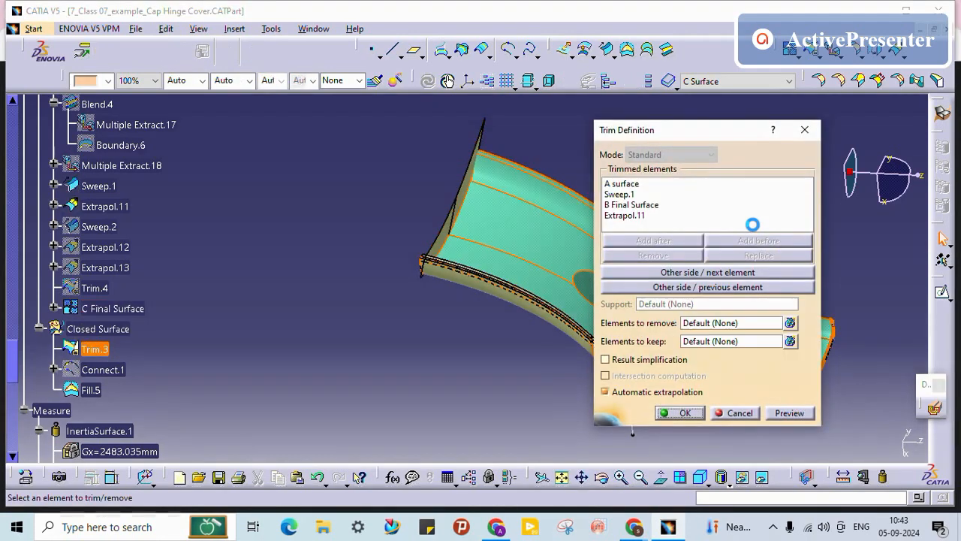
pyautogui.click(627, 194)
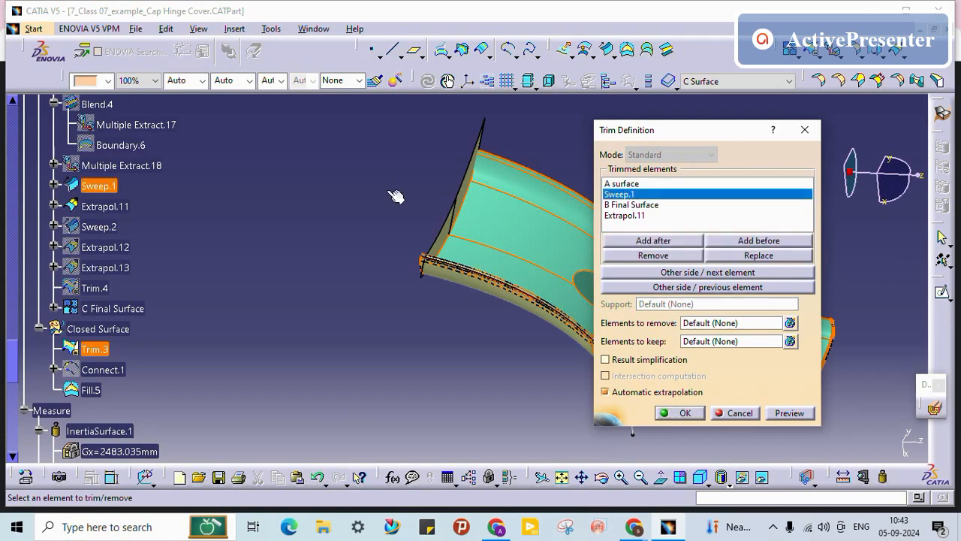
pyautogui.click(628, 215)
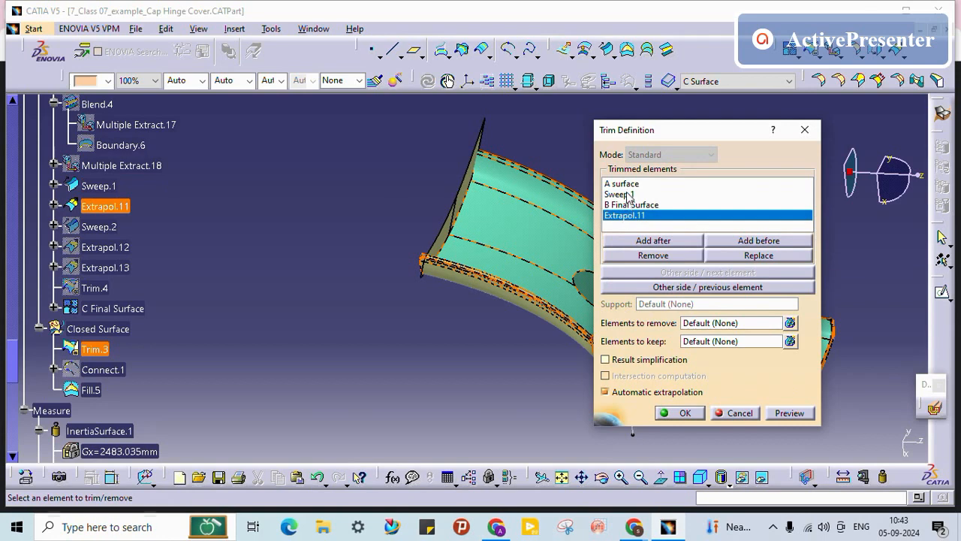
pyautogui.click(628, 194)
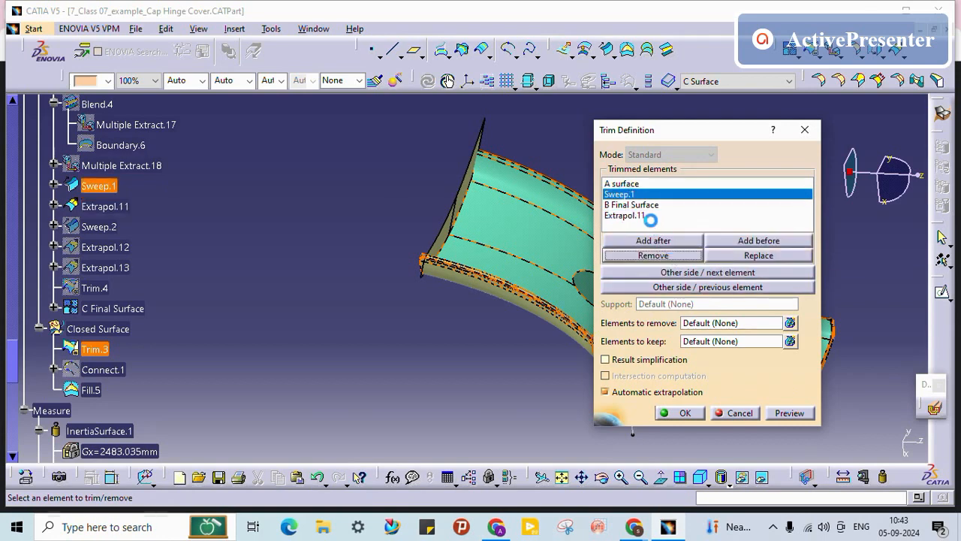
pyautogui.click(588, 303)
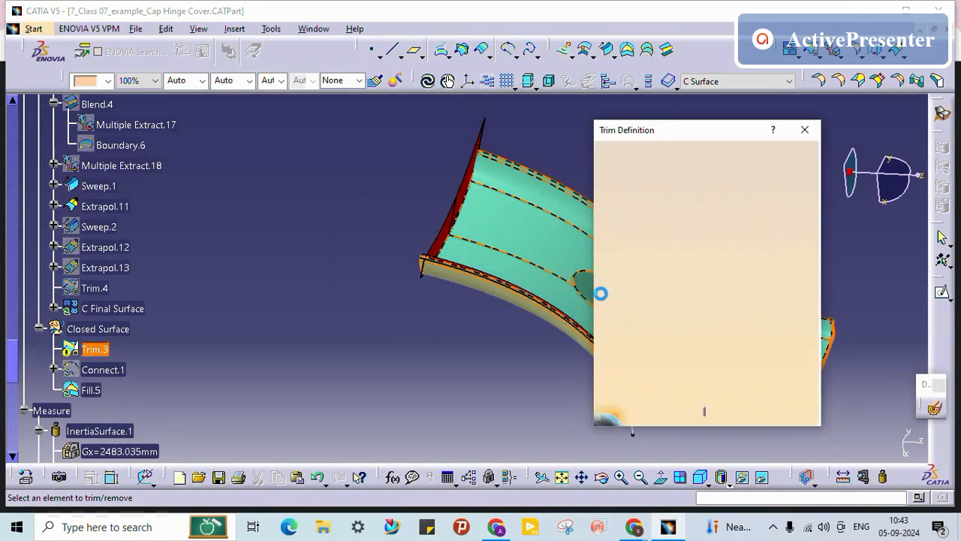
pyautogui.click(738, 415)
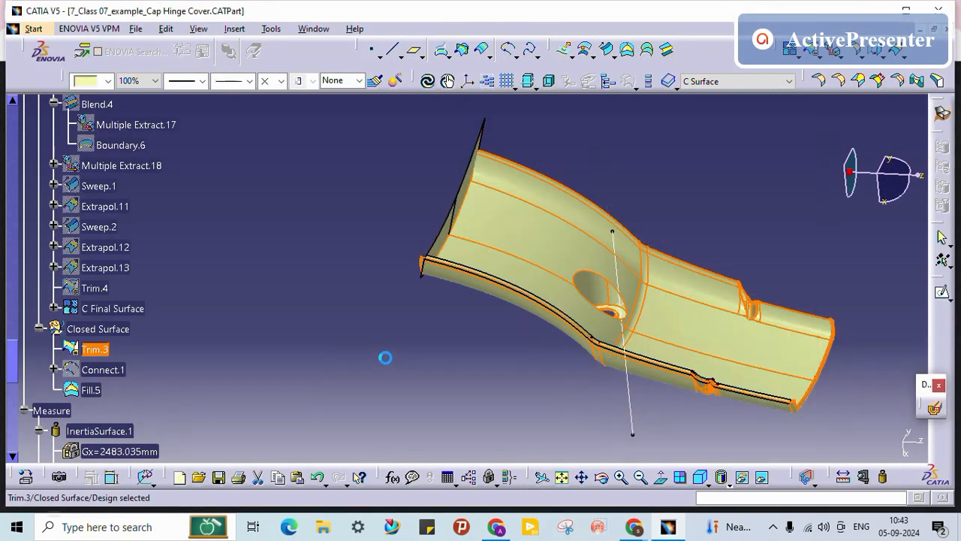
pyautogui.click(385, 357)
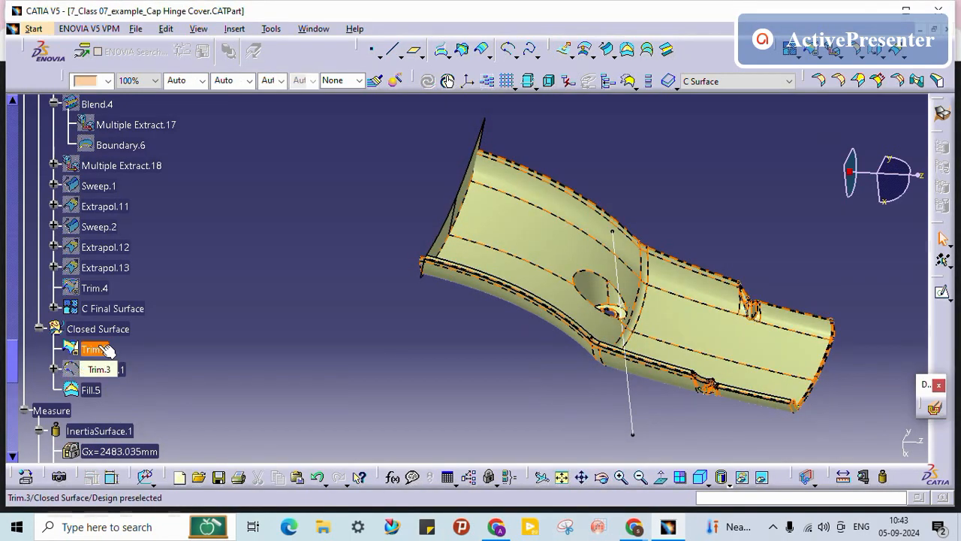
# Step: Try replacing Extrapol.11 with C Final Surface in Trim.3, cancelling after the update-cycle error
pyautogui.doubleClick(105, 349)
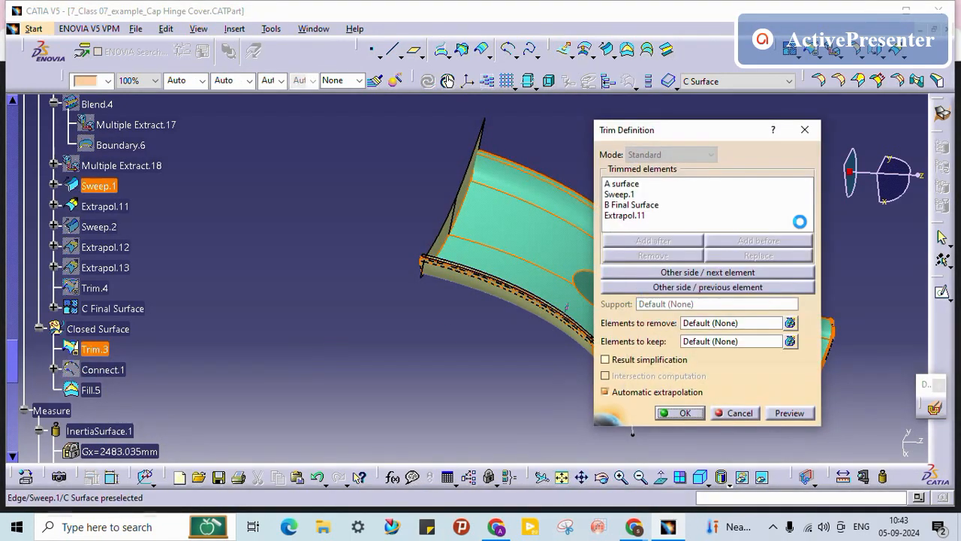
pyautogui.click(638, 215)
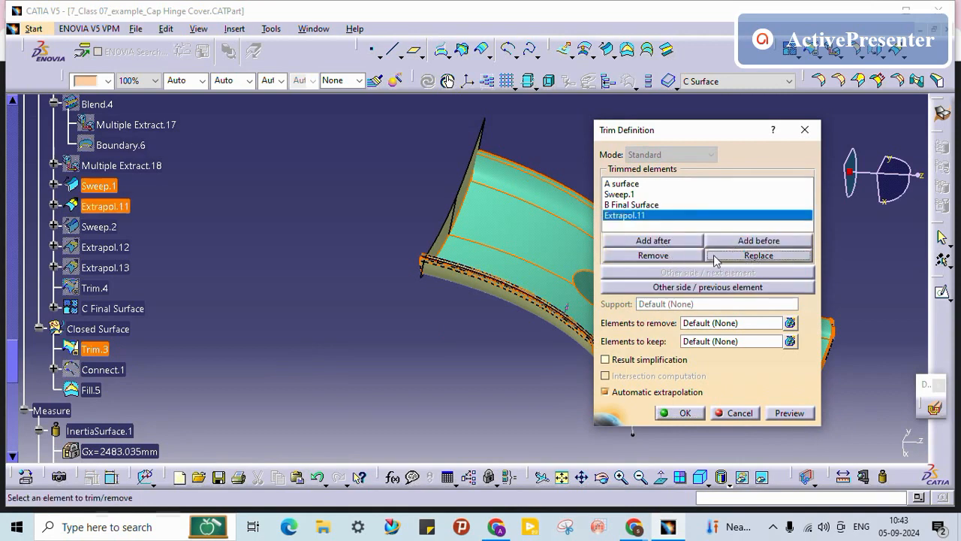
pyautogui.click(112, 310)
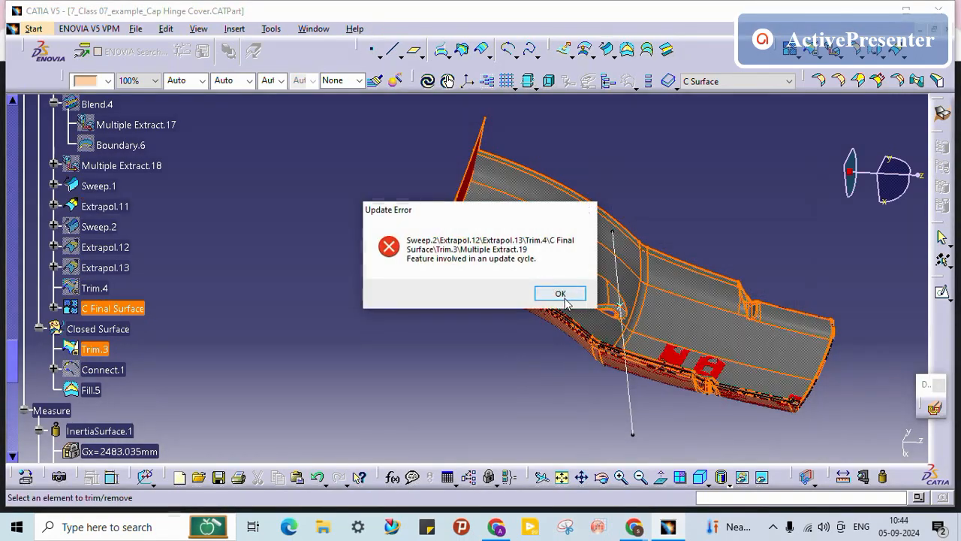
pyautogui.click(565, 298)
pyautogui.click(743, 414)
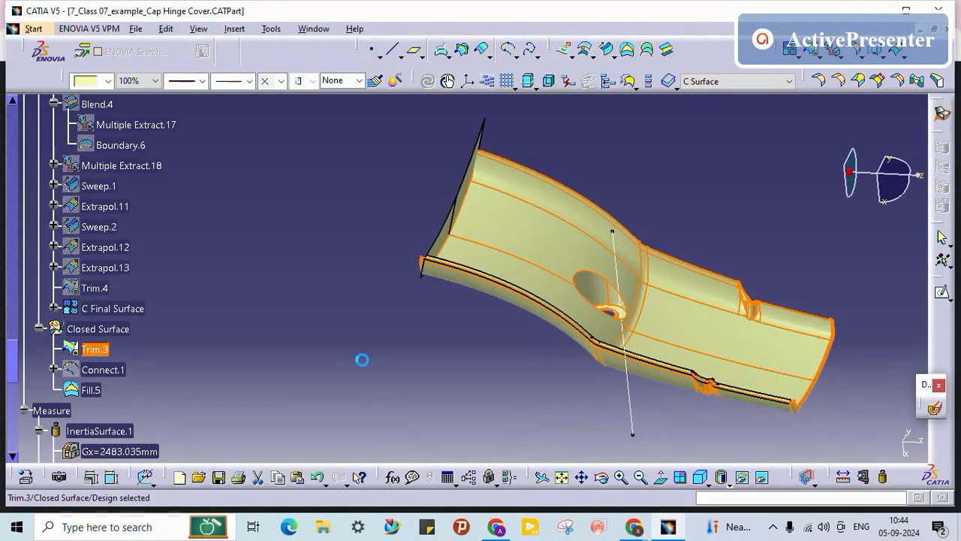
# Step: Select only Trim.3 and bring up its Delete dialog
pyautogui.click(96, 350)
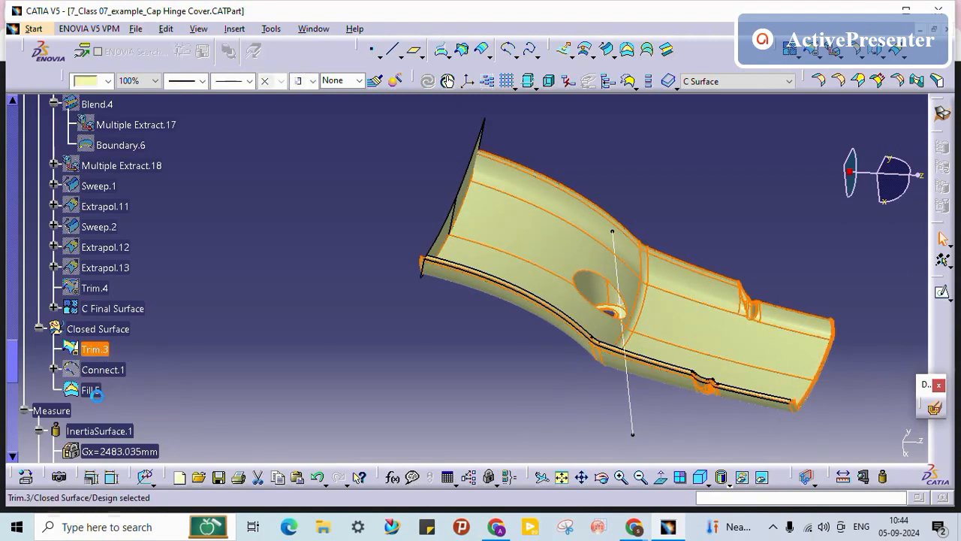
pyautogui.click(289, 391)
pyautogui.doubleClick(101, 353)
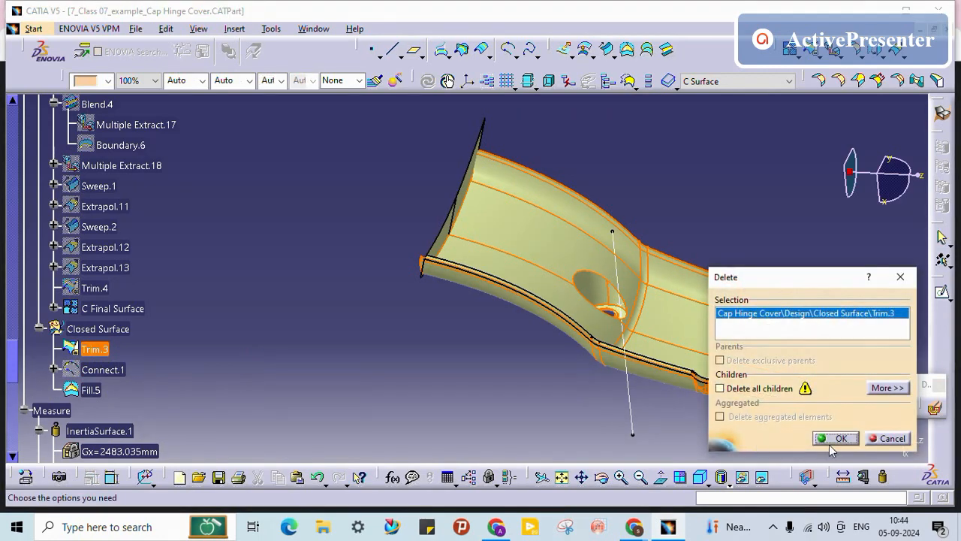
# Step: Confirm deleting Trim.3, then delete Connect.1 and Fill.5 as well
pyautogui.click(832, 437)
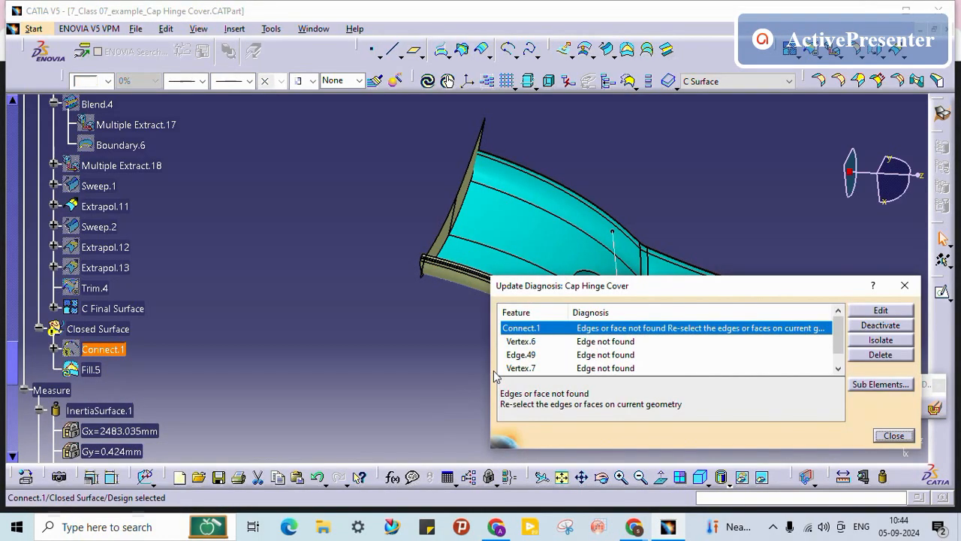
pyautogui.click(893, 436)
pyautogui.moveTo(481, 330); pyautogui.dragTo(208, 317, button='middle')
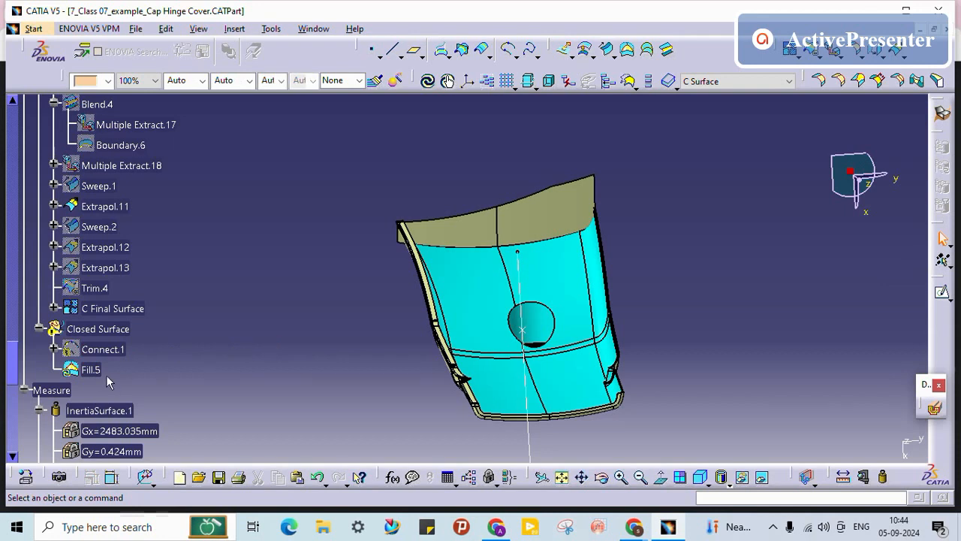
pyautogui.keyDown('ctrl'); pyautogui.click(113, 348); pyautogui.keyUp('ctrl')
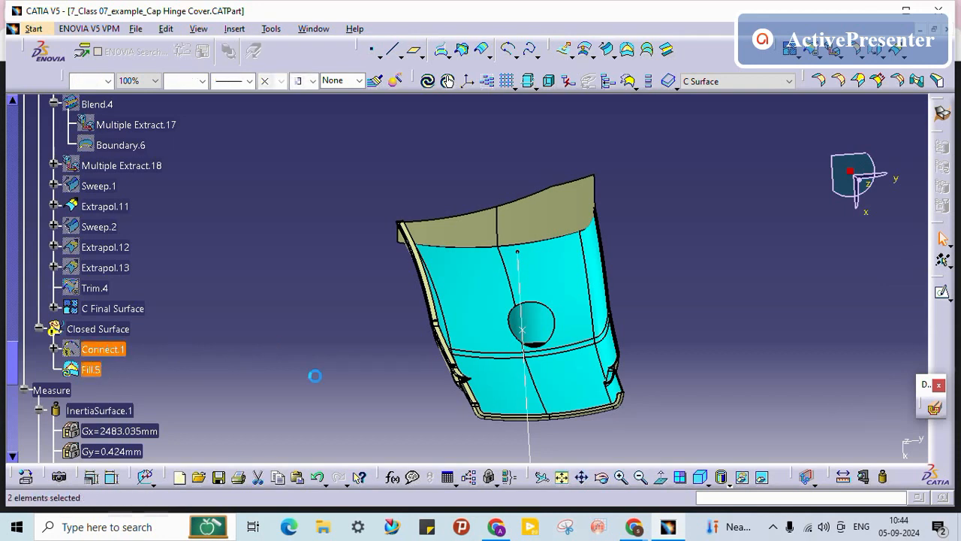
pyautogui.press('Delete')
# Step: Make Closed Surface the in-work object and hide Extrapol.11
pyautogui.rightClick(105, 329)
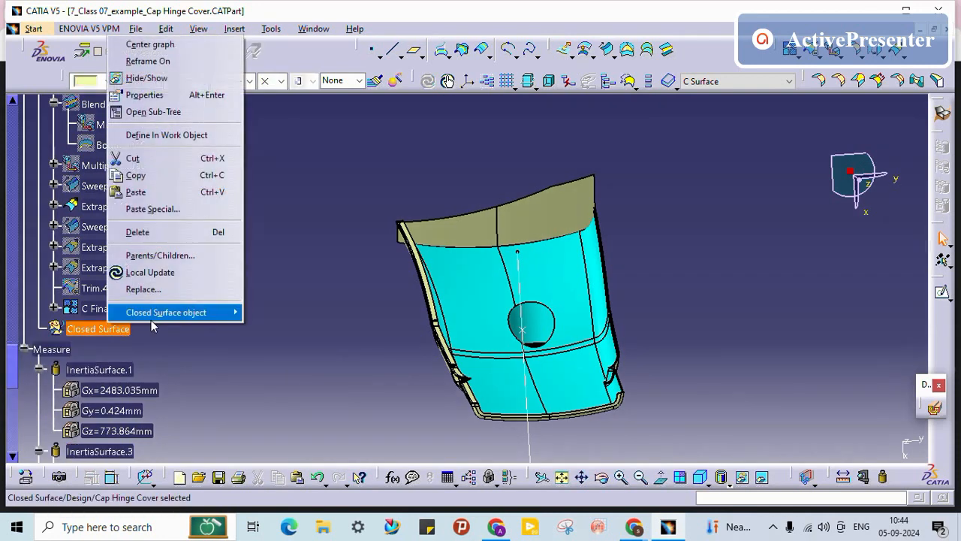
pyautogui.click(203, 133)
pyautogui.moveTo(504, 348); pyautogui.dragTo(546, 330, button='middle')
pyautogui.rightClick(121, 208)
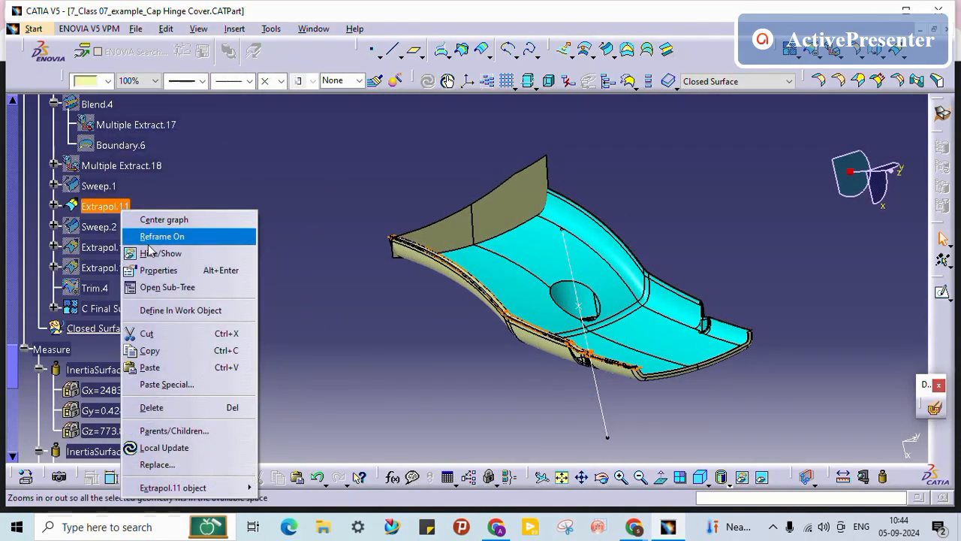
pyautogui.click(158, 251)
# Step: Browse C Final Surface and B Final Surface in the tree, ending with A surface selected
pyautogui.click(114, 308)
pyautogui.scroll(2, 207, 276)
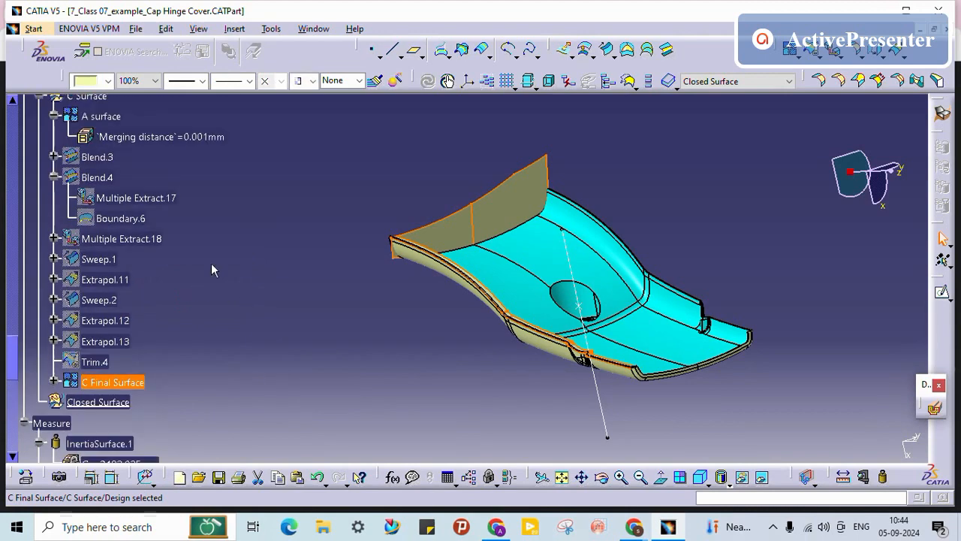
pyautogui.click(103, 120)
pyautogui.scroll(1, 254, 241)
pyautogui.scroll(3, 254, 241)
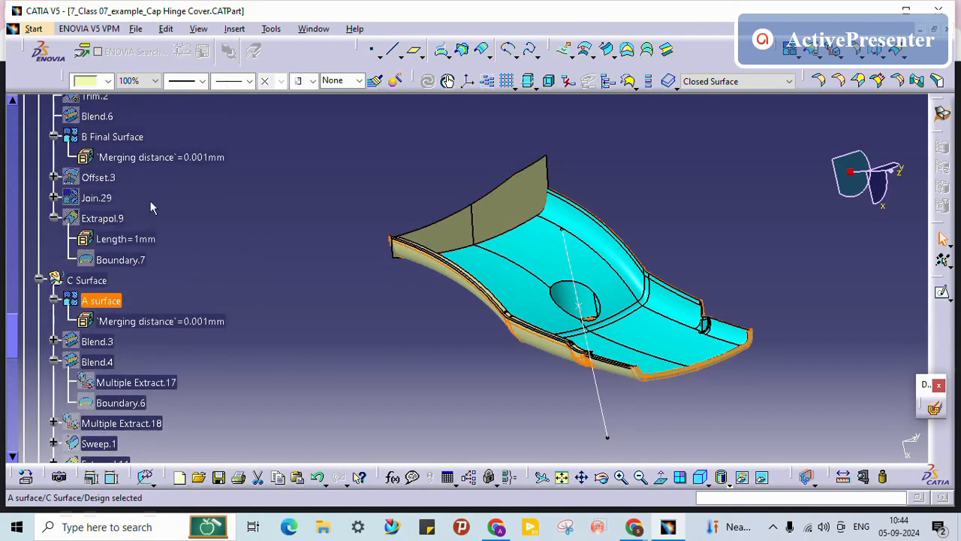
pyautogui.click(113, 136)
pyautogui.click(271, 257)
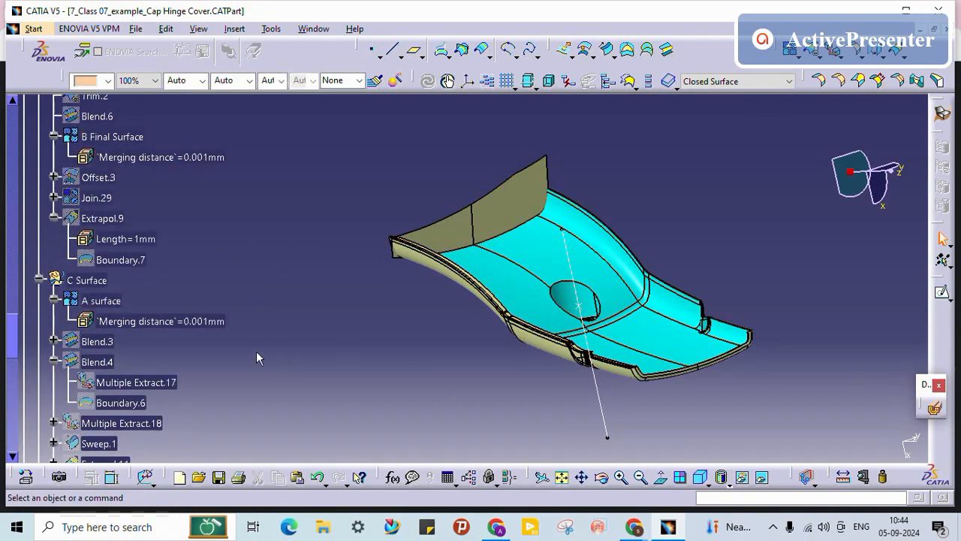
pyautogui.click(118, 303)
pyautogui.click(121, 76)
pyautogui.click(111, 82)
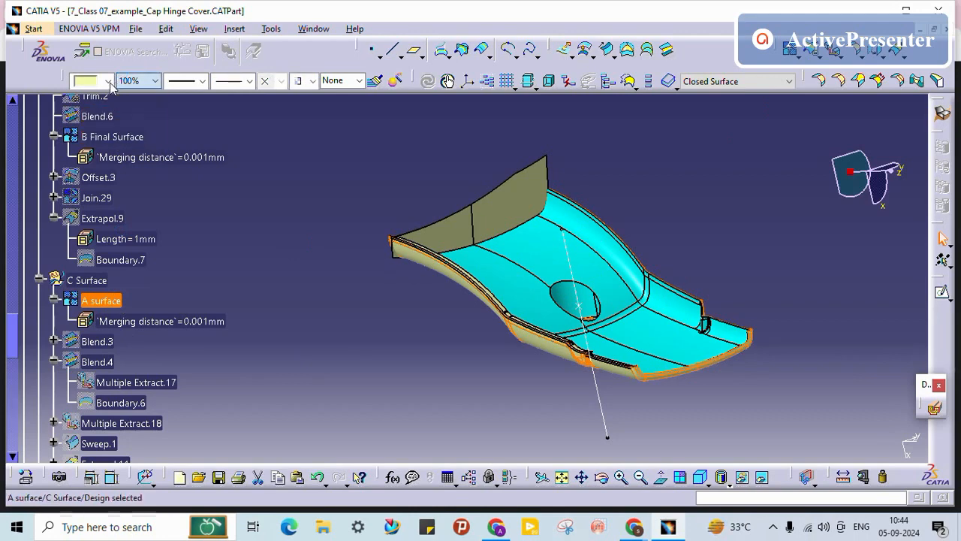
# Step: Colour A surface magenta
pyautogui.click(108, 81)
pyautogui.click(104, 379)
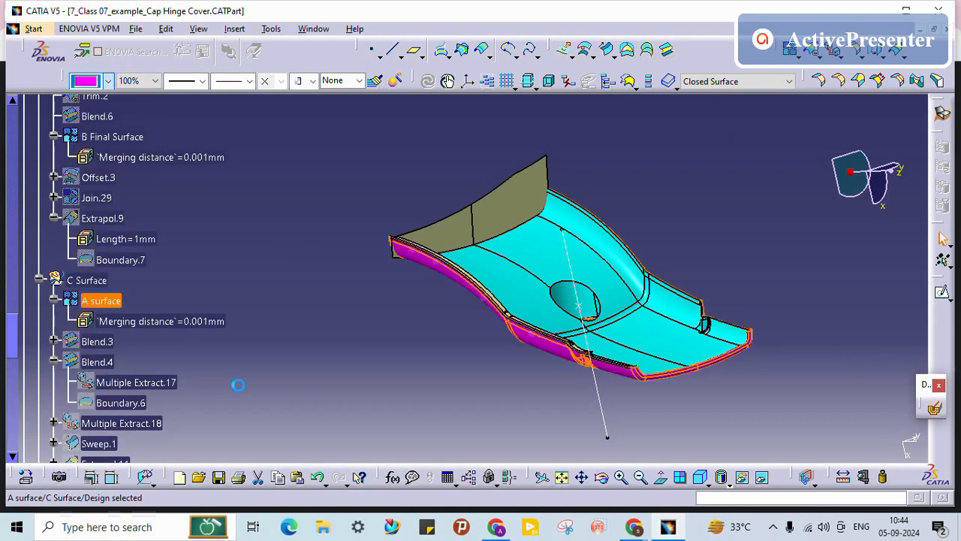
pyautogui.click(360, 361)
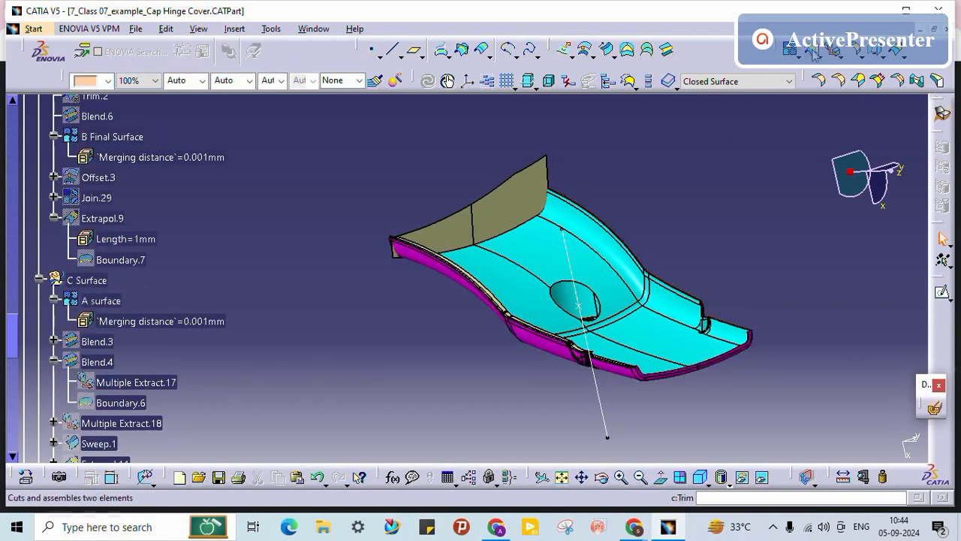
# Step: Trim A surface with C Final Surface, inspect the junction after the error, then cancel
pyautogui.press('Return')
pyautogui.moveTo(521, 365); pyautogui.dragTo(436, 270, button='middle')
pyautogui.click(433, 268)
pyautogui.moveTo(485, 293); pyautogui.dragTo(334, 203, button='middle')
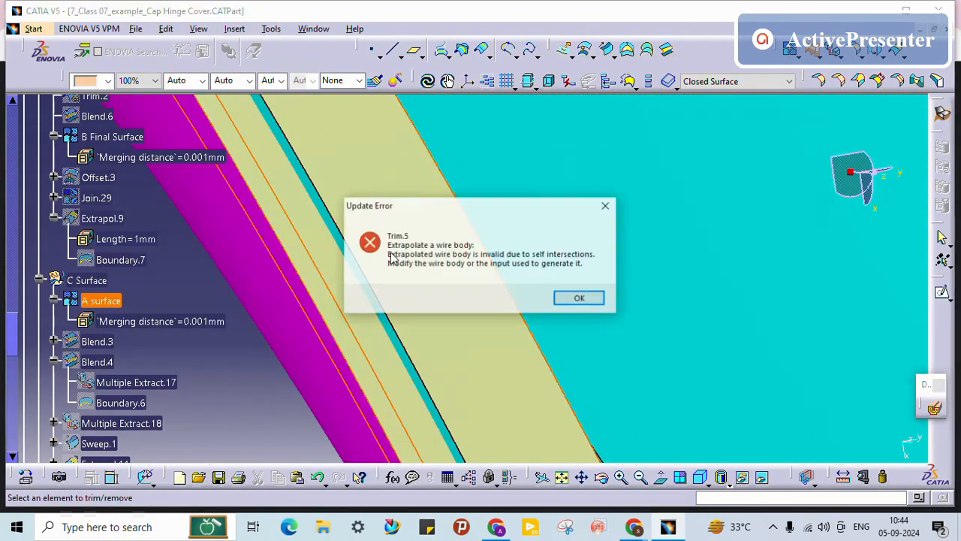
pyautogui.click(580, 298)
pyautogui.moveTo(431, 264); pyautogui.dragTo(404, 270, button='middle')
pyautogui.moveTo(351, 300); pyautogui.dragTo(452, 230, button='middle')
pyautogui.moveTo(330, 277); pyautogui.dragTo(437, 350, button='middle')
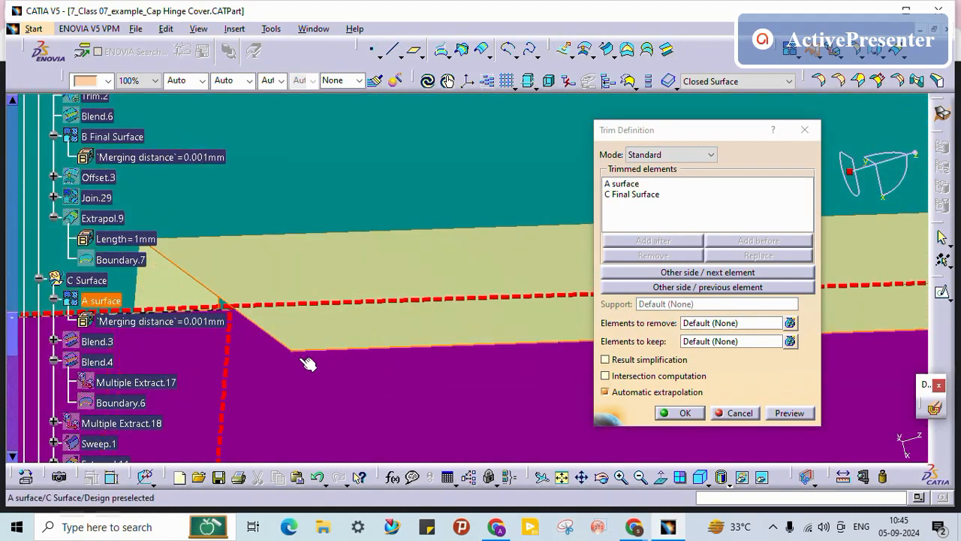
pyautogui.moveTo(308, 364); pyautogui.dragTo(341, 313, button='middle')
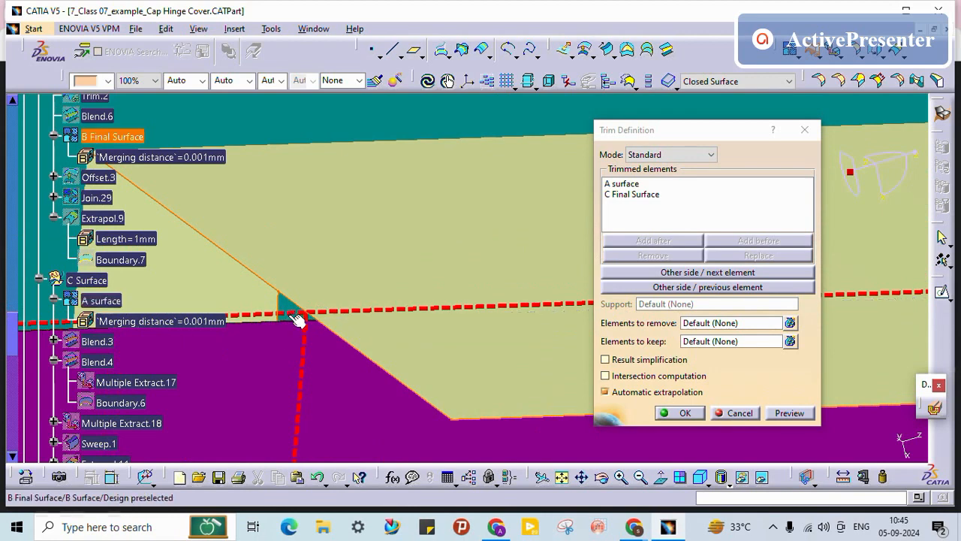
pyautogui.click(735, 412)
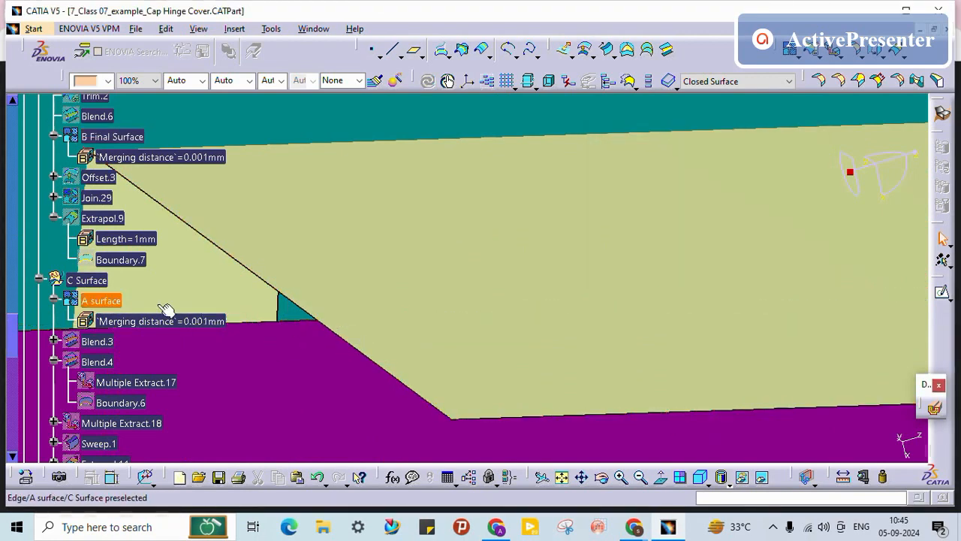
# Step: Show Sweep.2 and change its Length 2 from 0mm to 1mm
pyautogui.moveTo(133, 302); pyautogui.dragTo(134, 443, button='middle')
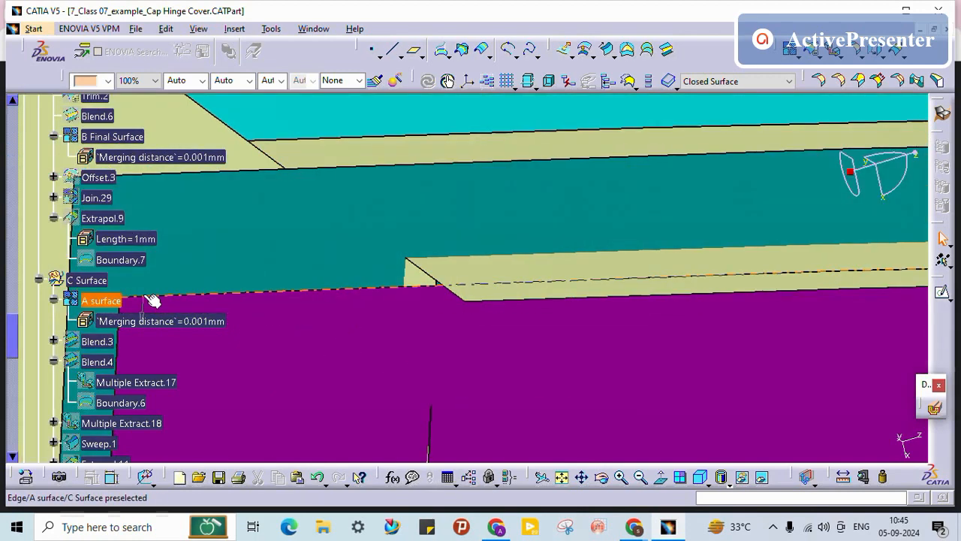
pyautogui.moveTo(210, 294); pyautogui.dragTo(421, 315, button='middle')
pyautogui.moveTo(661, 306); pyautogui.dragTo(509, 84, button='middle')
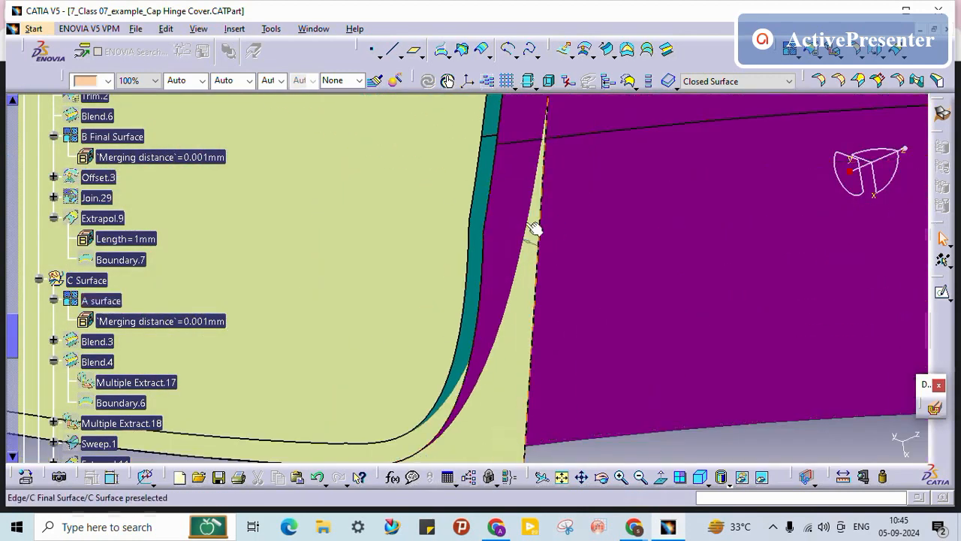
pyautogui.scroll(-5, 113, 329)
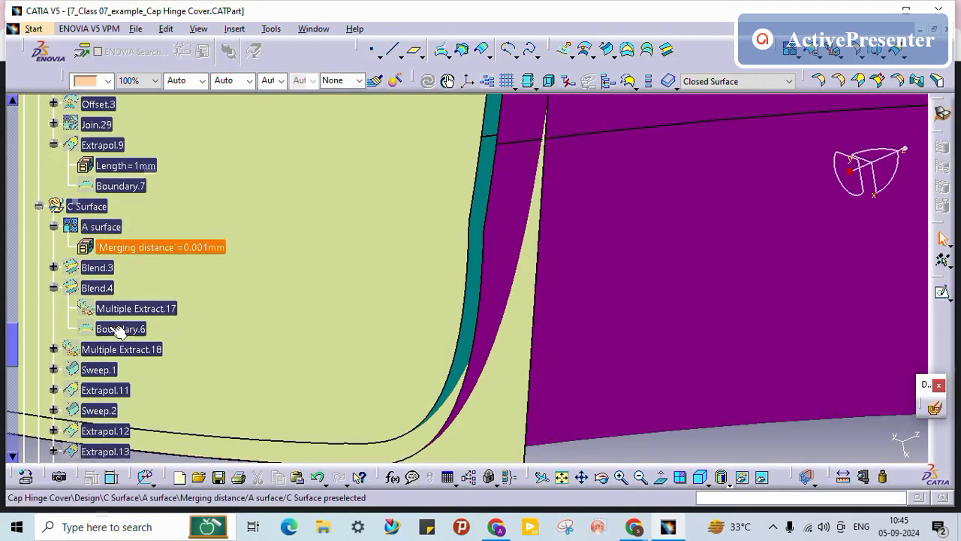
pyautogui.scroll(-1, 106, 330)
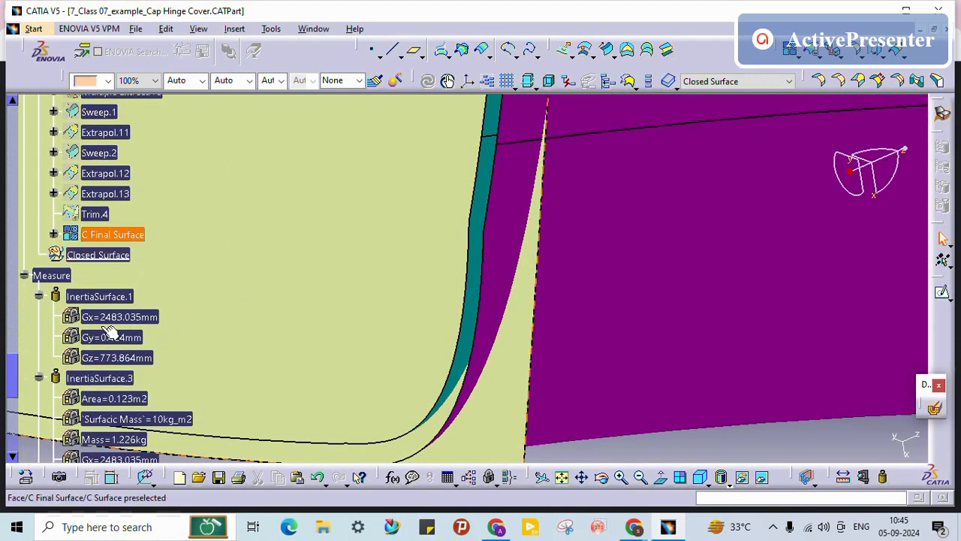
pyautogui.scroll(1, 110, 315)
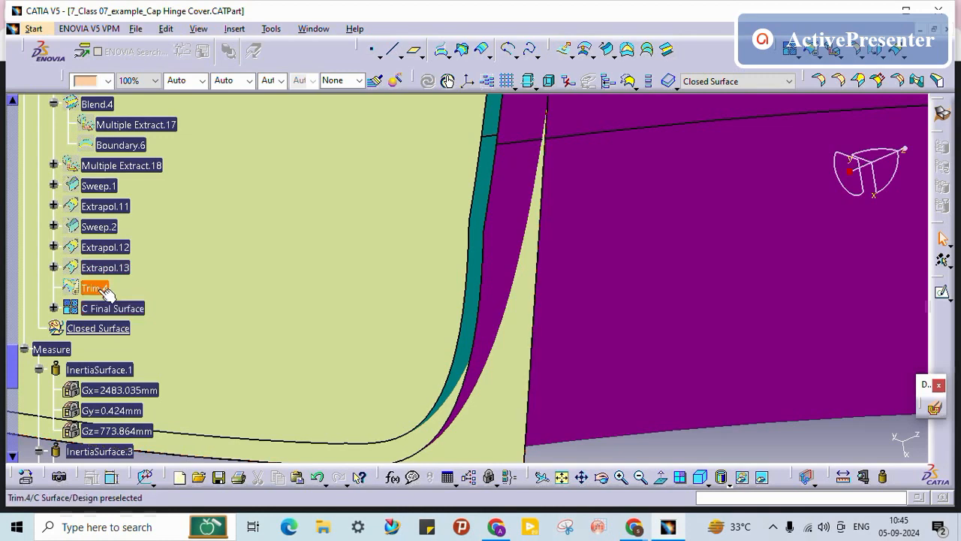
pyautogui.rightClick(103, 225)
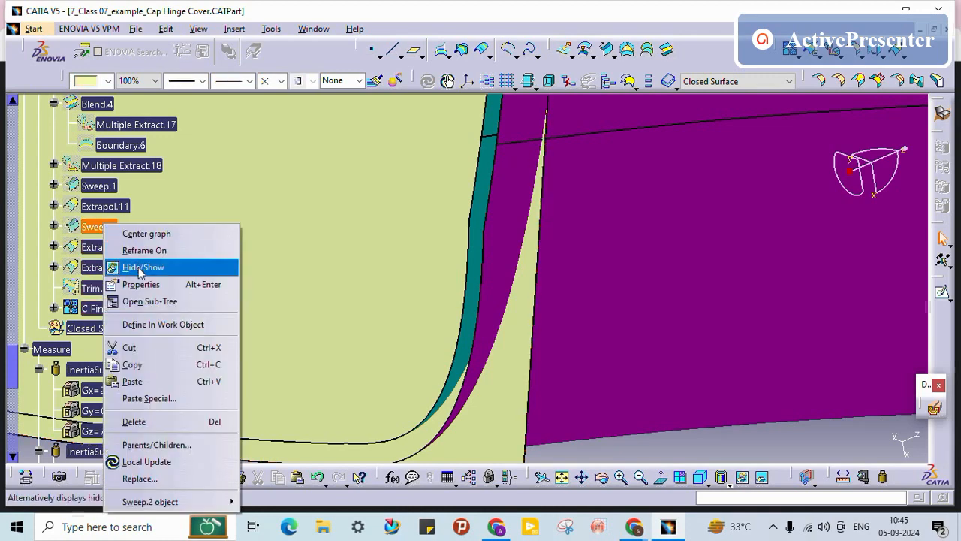
pyautogui.click(139, 269)
pyautogui.doubleClick(97, 226)
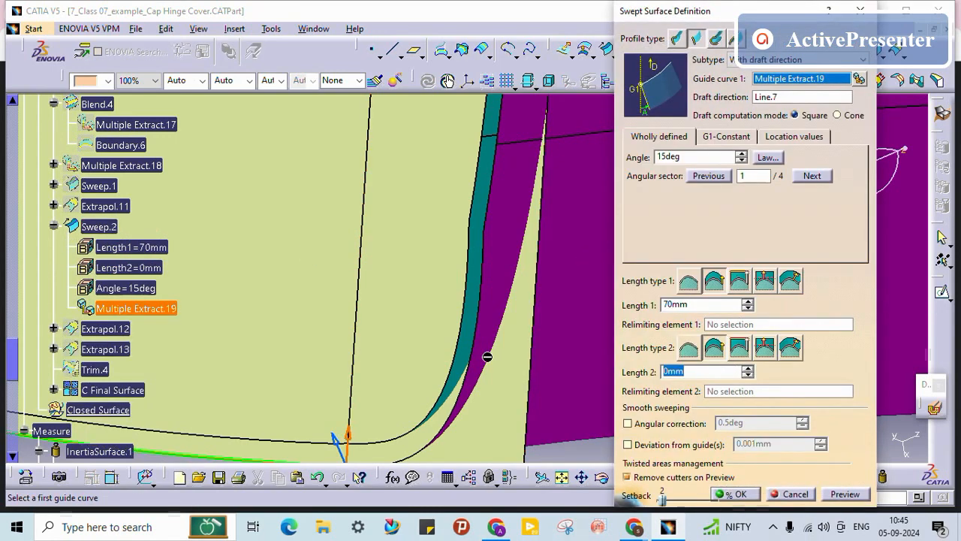
pyautogui.moveTo(525, 256); pyautogui.dragTo(627, 237, button='middle')
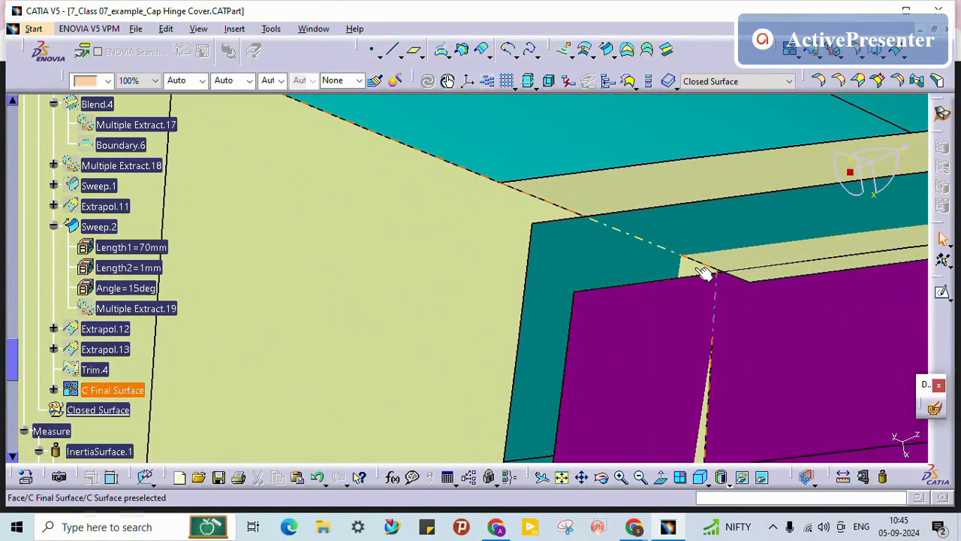
# Step: Hide Sweep.2 and Extrapol.13 again
pyautogui.rightClick(103, 231)
pyautogui.click(105, 265)
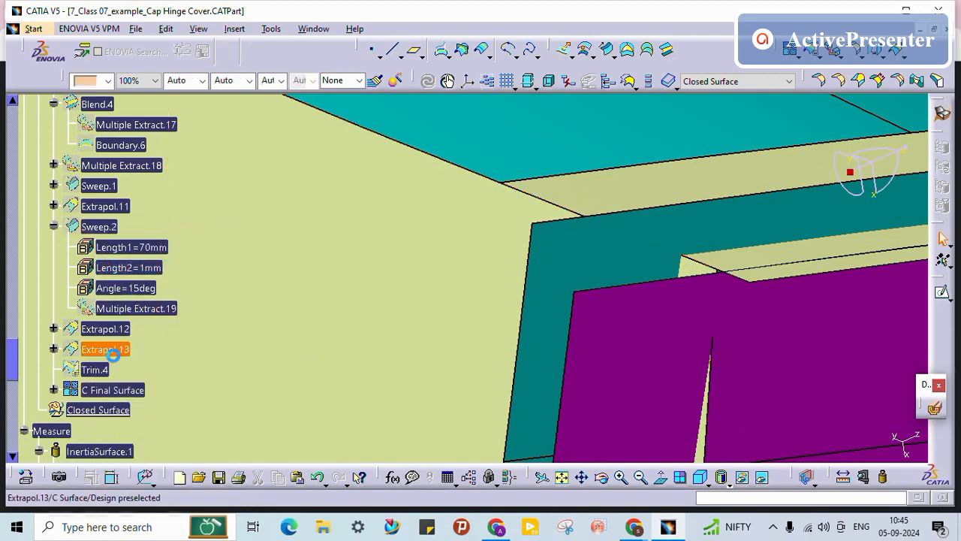
pyautogui.rightClick(122, 357)
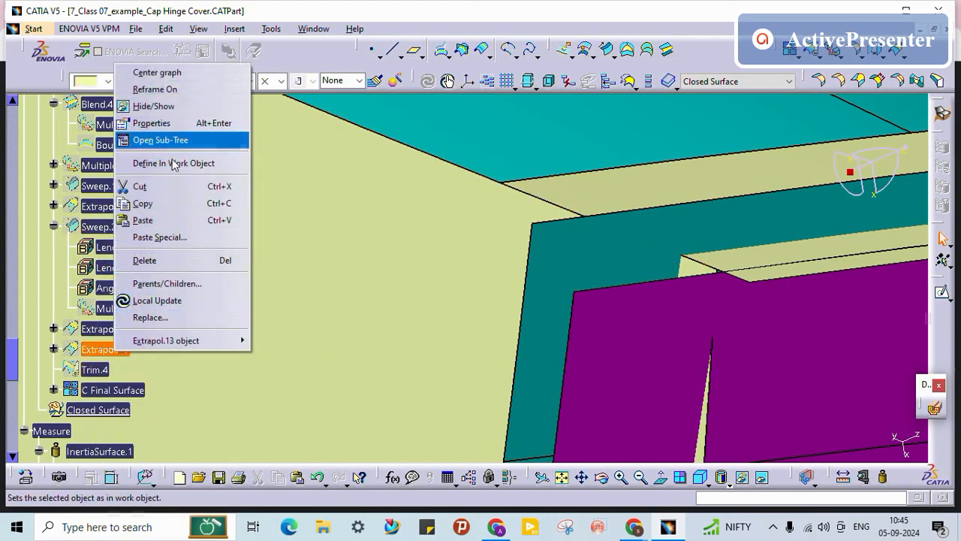
pyautogui.click(159, 106)
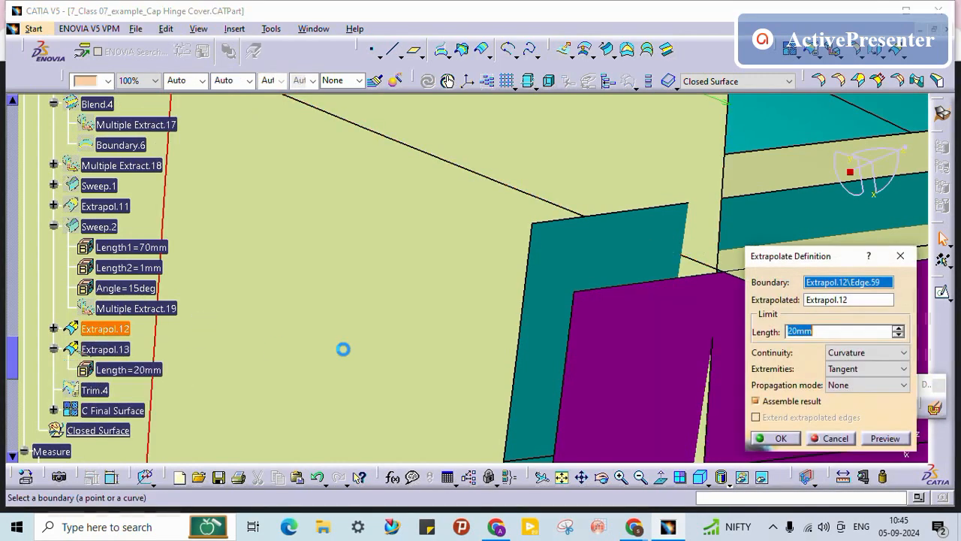
# Step: Raise Extrapol.13's length to 21mm, then hide Extrapol.13 to reveal the surface beneath
pyautogui.click(897, 328)
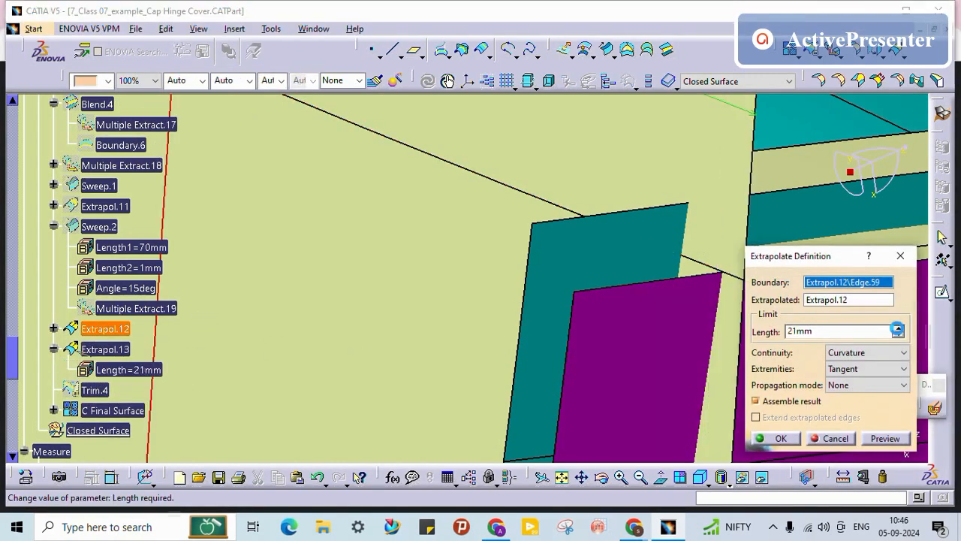
pyautogui.click(782, 439)
pyautogui.moveTo(610, 253); pyautogui.dragTo(568, 479, button='middle')
pyautogui.rightClick(136, 353)
pyautogui.click(131, 98)
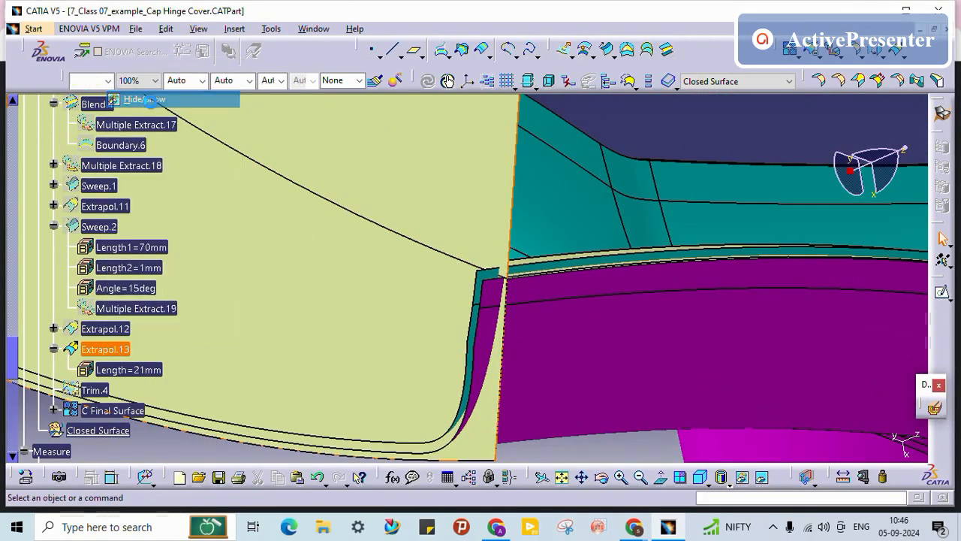
pyautogui.moveTo(406, 284); pyautogui.dragTo(353, 360, button='middle')
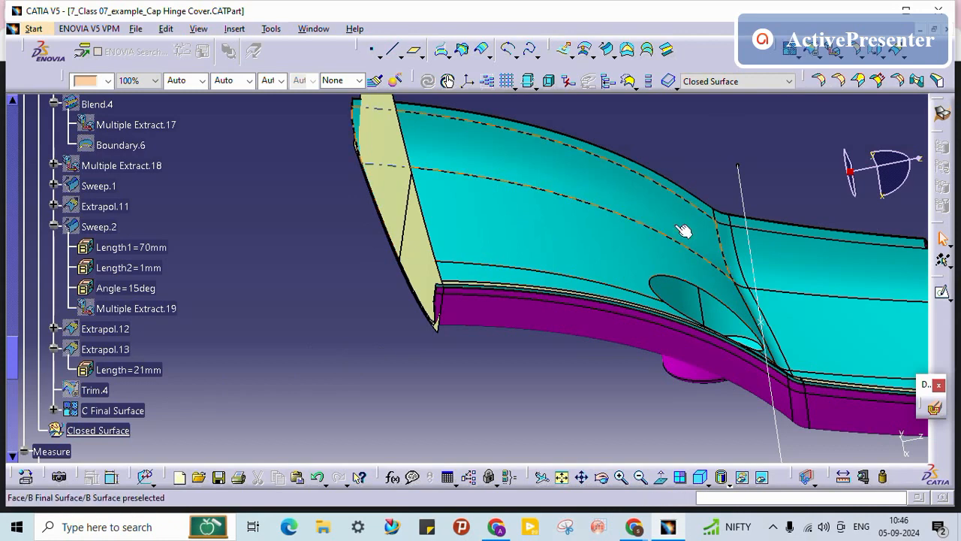
pyautogui.click(428, 81)
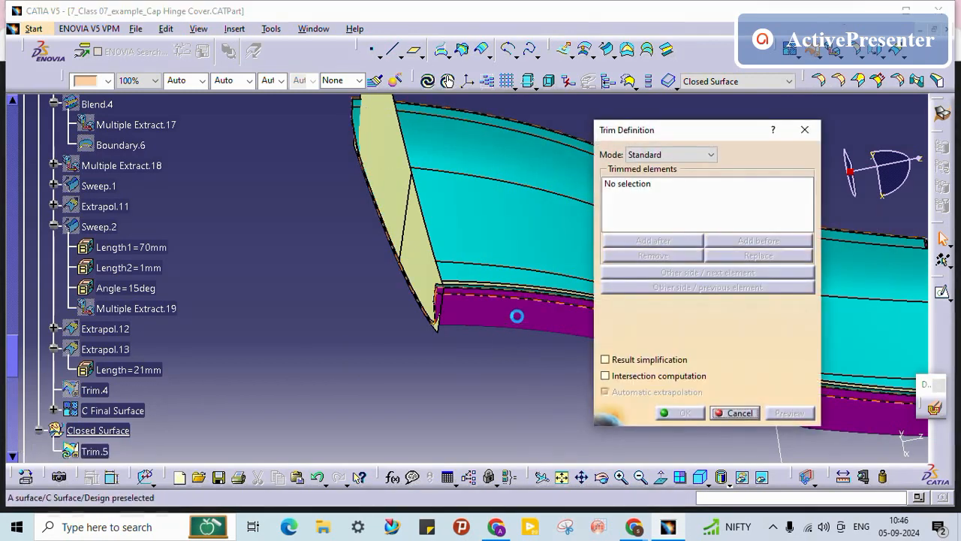
pyautogui.click(515, 315)
pyautogui.moveTo(487, 349); pyautogui.dragTo(436, 177, button='middle')
pyautogui.moveTo(452, 227); pyautogui.dragTo(536, 83, button='middle')
pyautogui.click(478, 194)
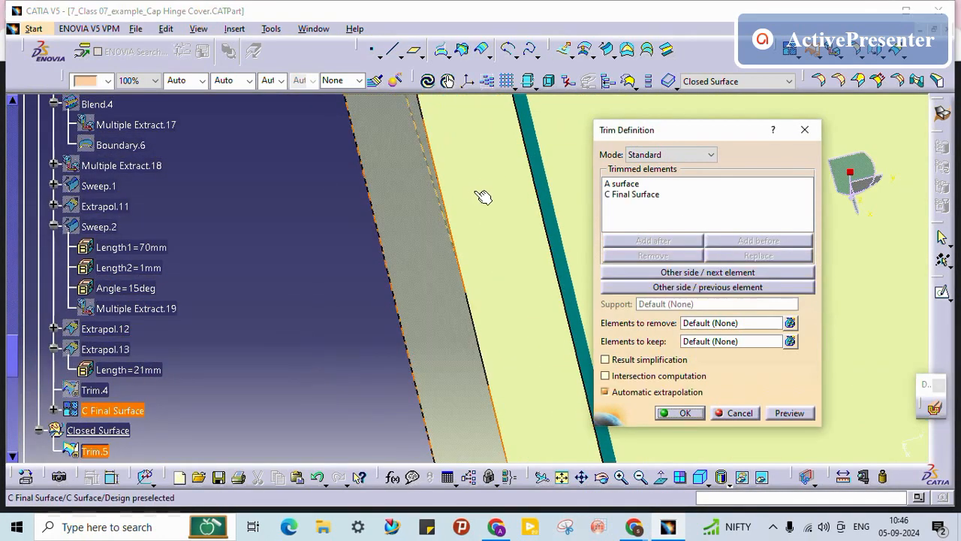
pyautogui.moveTo(478, 194); pyautogui.dragTo(329, 224, button='middle')
pyautogui.click(502, 305)
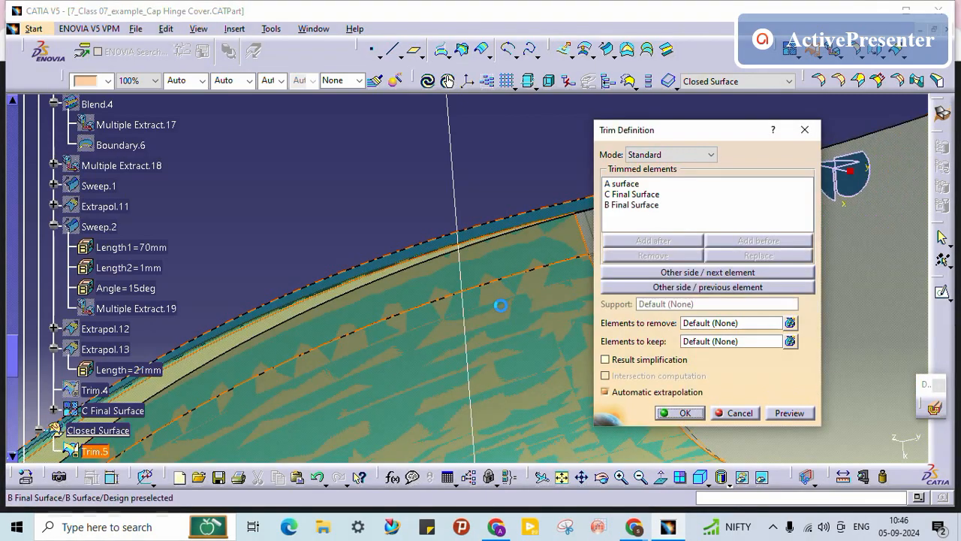
pyautogui.click(685, 411)
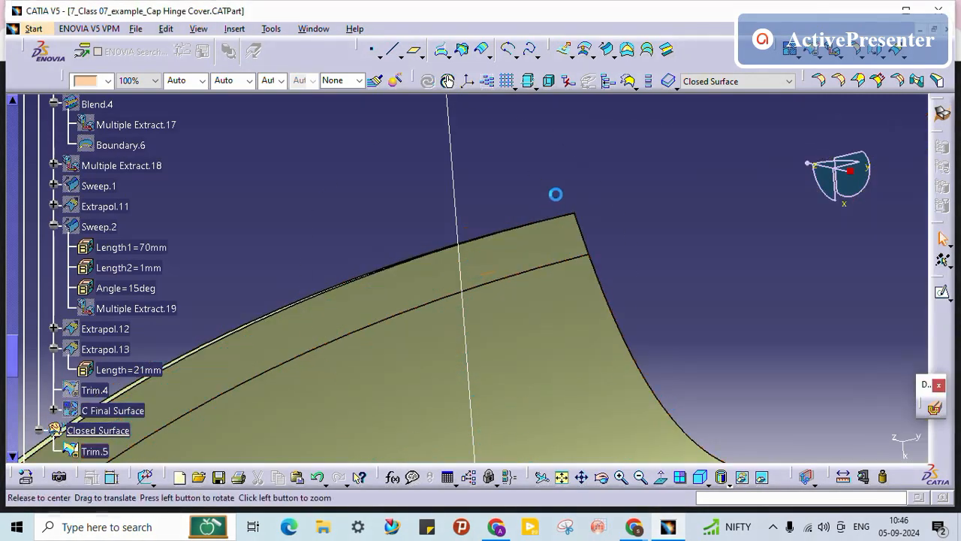
pyautogui.moveTo(556, 193); pyautogui.dragTo(551, 214, button='middle')
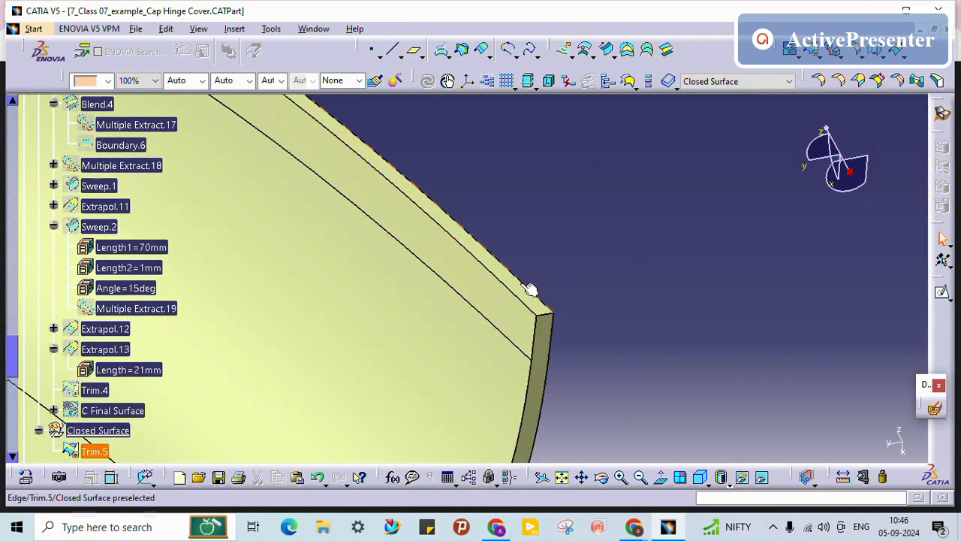
pyautogui.moveTo(524, 271); pyautogui.dragTo(488, 340, button='middle')
pyautogui.moveTo(488, 339); pyautogui.dragTo(674, 175, button='middle')
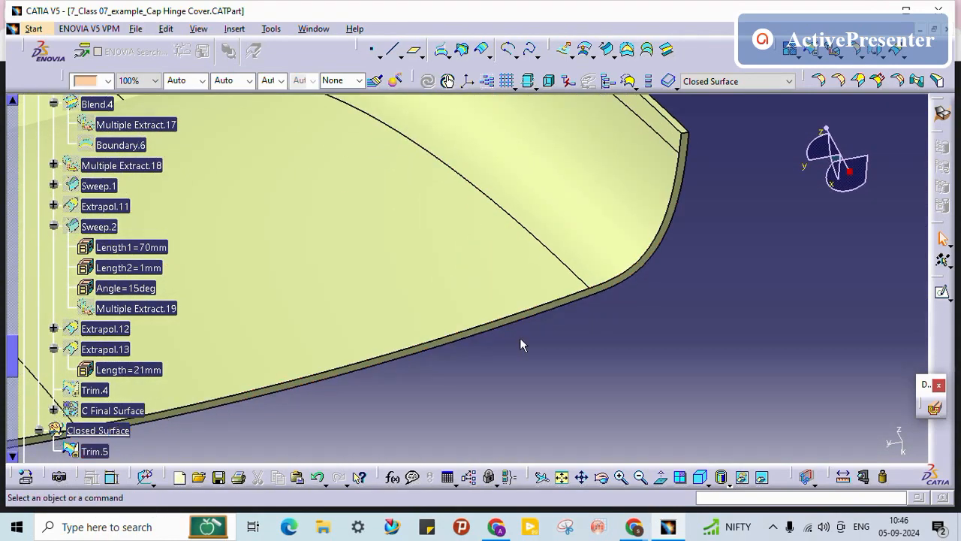
pyautogui.moveTo(519, 337); pyautogui.dragTo(547, 497, button='middle')
pyautogui.moveTo(582, 389); pyautogui.dragTo(577, 302, button='middle')
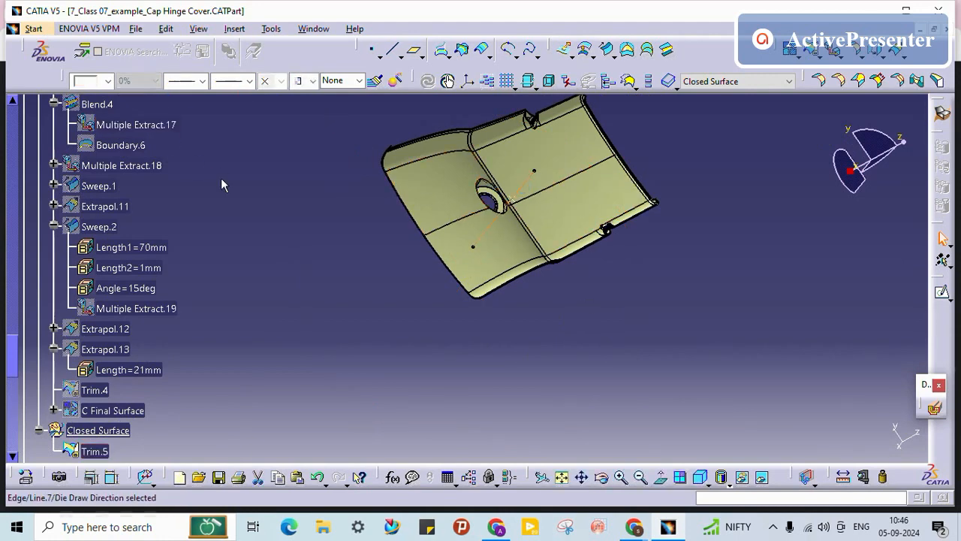
# Step: Colour the Trim.5 closed surface cyan
pyautogui.click(95, 450)
pyautogui.click(108, 81)
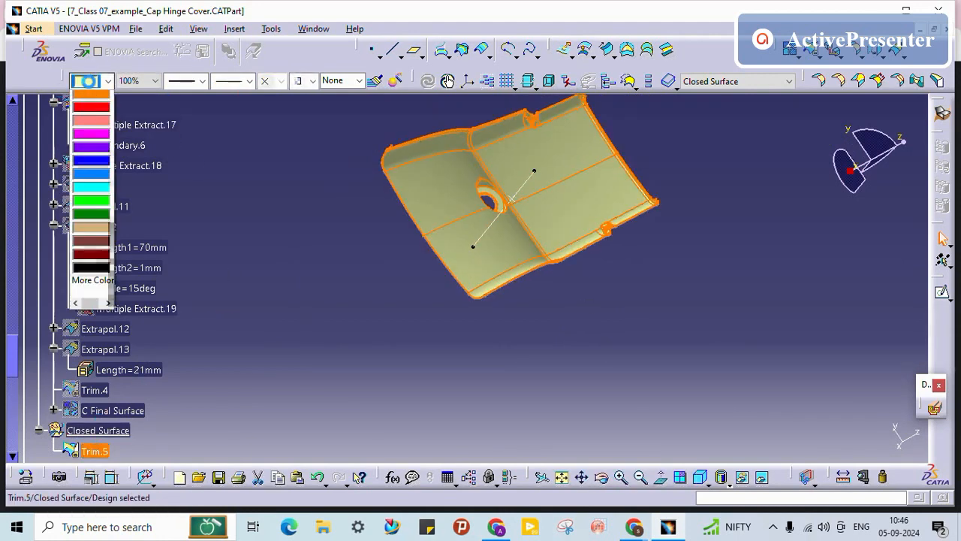
pyautogui.click(96, 432)
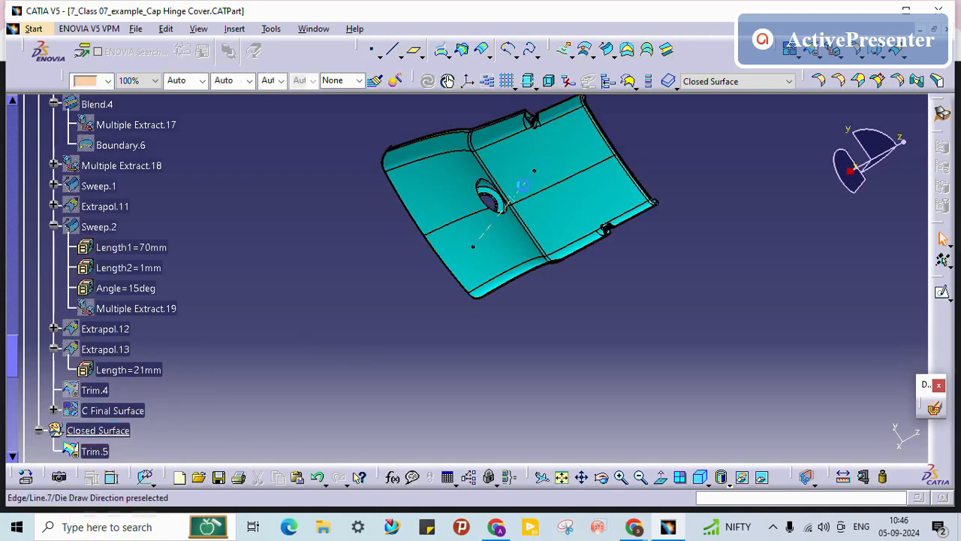
# Step: Zoom in on Trim.5's straight edge and select its face and edge to check thickness
pyautogui.click(640, 478)
pyautogui.moveTo(566, 298); pyautogui.dragTo(567, 364, button='middle')
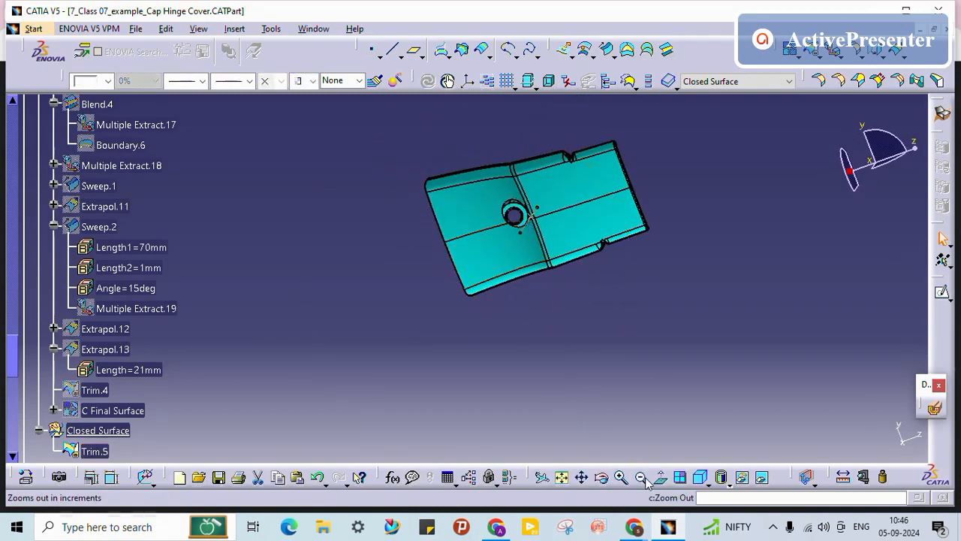
pyautogui.moveTo(473, 382); pyautogui.dragTo(543, 203, button='middle')
pyautogui.moveTo(545, 265); pyautogui.dragTo(567, 90, button='middle')
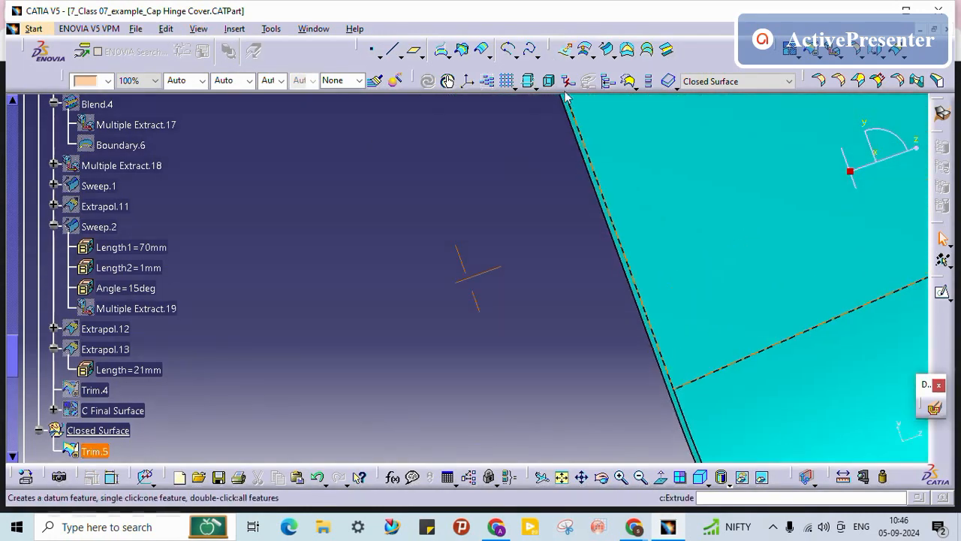
pyautogui.moveTo(657, 343); pyautogui.dragTo(482, 164, button='middle')
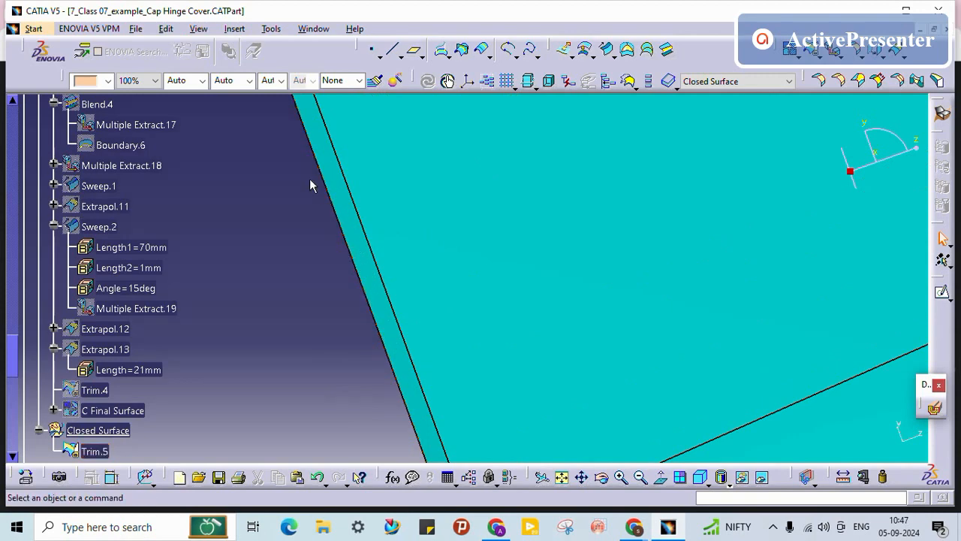
pyautogui.moveTo(340, 256); pyautogui.dragTo(366, 451, button='middle')
pyautogui.moveTo(458, 218); pyautogui.dragTo(440, 97, button='middle')
pyautogui.click(418, 191)
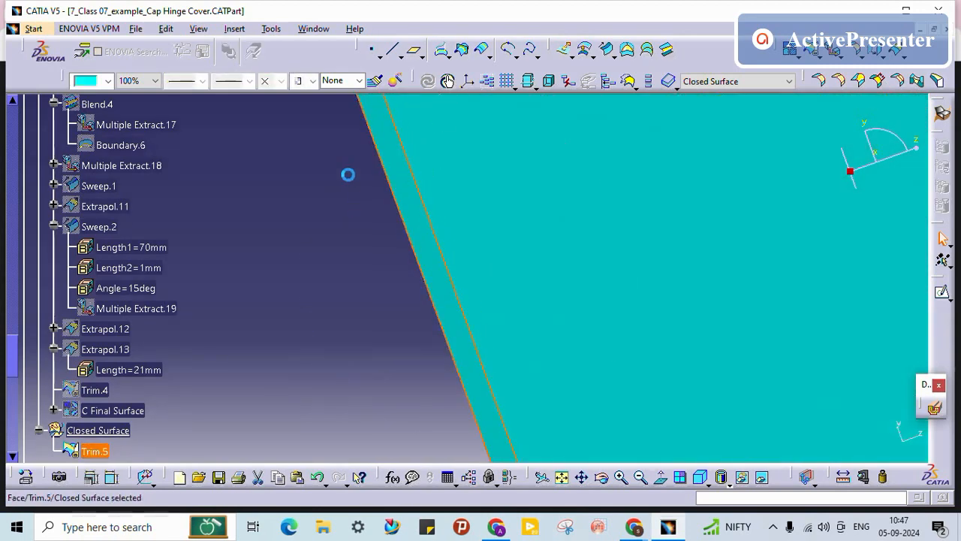
pyautogui.click(325, 198)
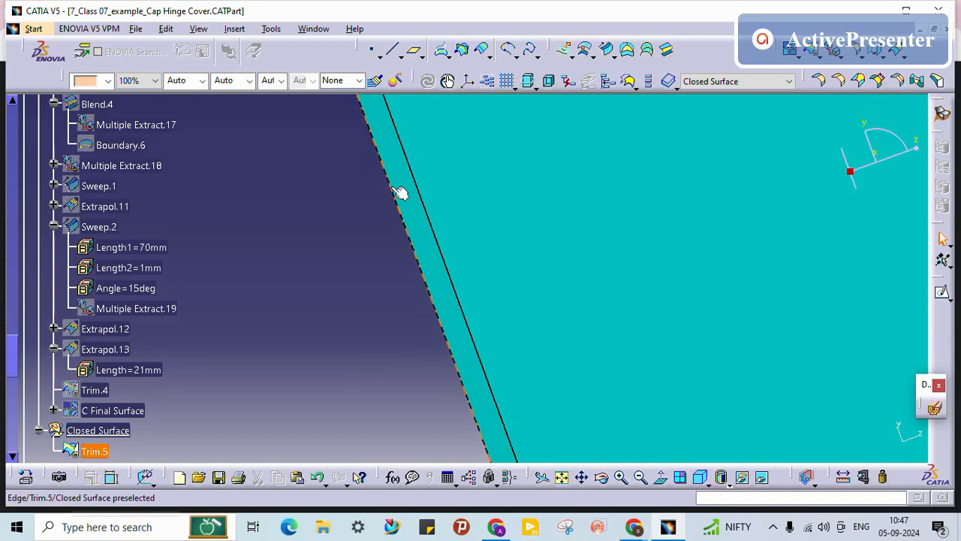
pyautogui.click(398, 191)
# Step: Inspect the rounded corner and the hinge notch of the cover
pyautogui.moveTo(305, 122); pyautogui.dragTo(391, 378, button='middle')
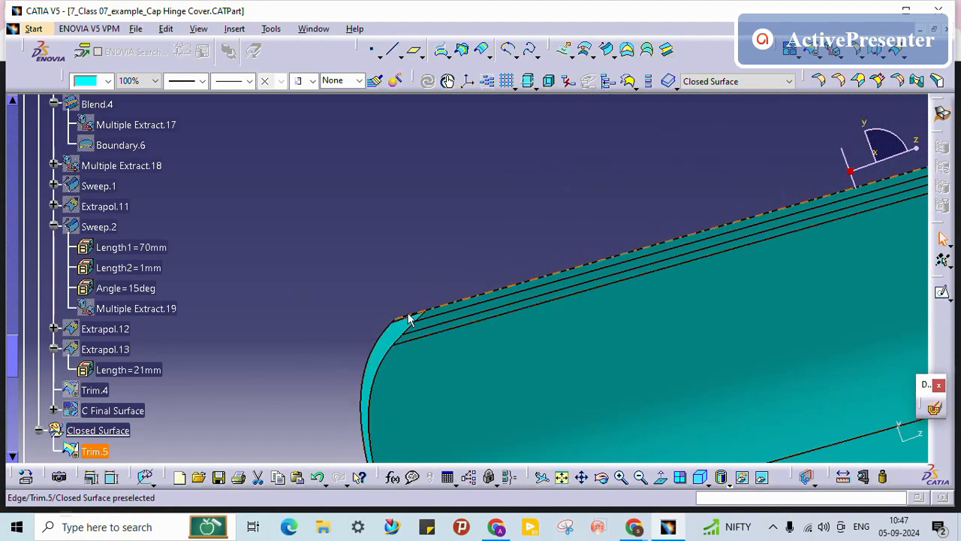
pyautogui.moveTo(409, 319); pyautogui.dragTo(545, 330, button='middle')
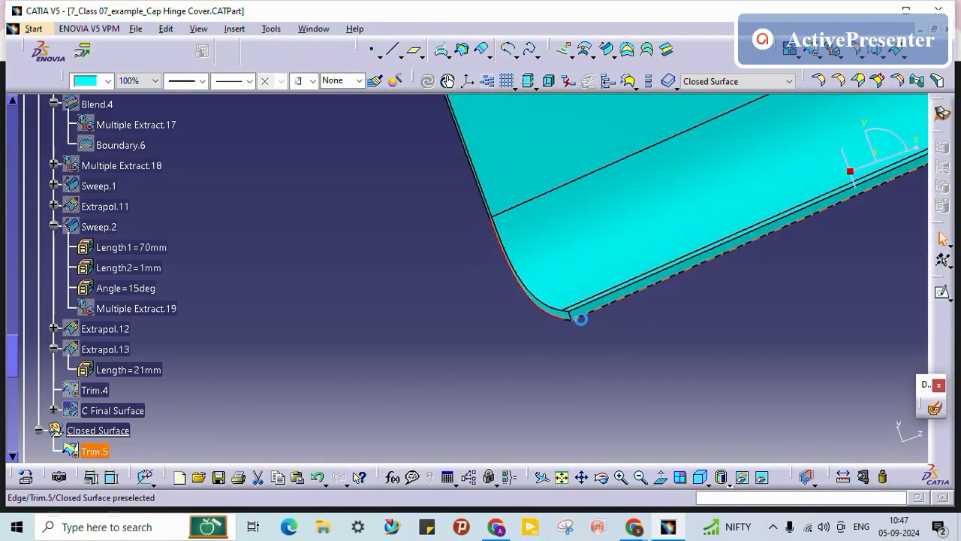
pyautogui.moveTo(660, 395); pyautogui.dragTo(725, 285, button='middle')
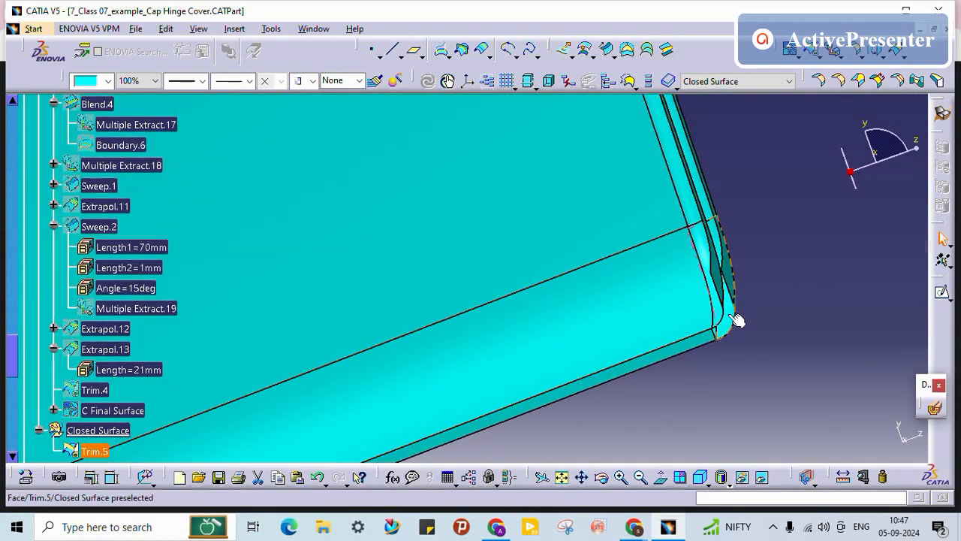
pyautogui.moveTo(696, 212); pyautogui.dragTo(478, 168, button='middle')
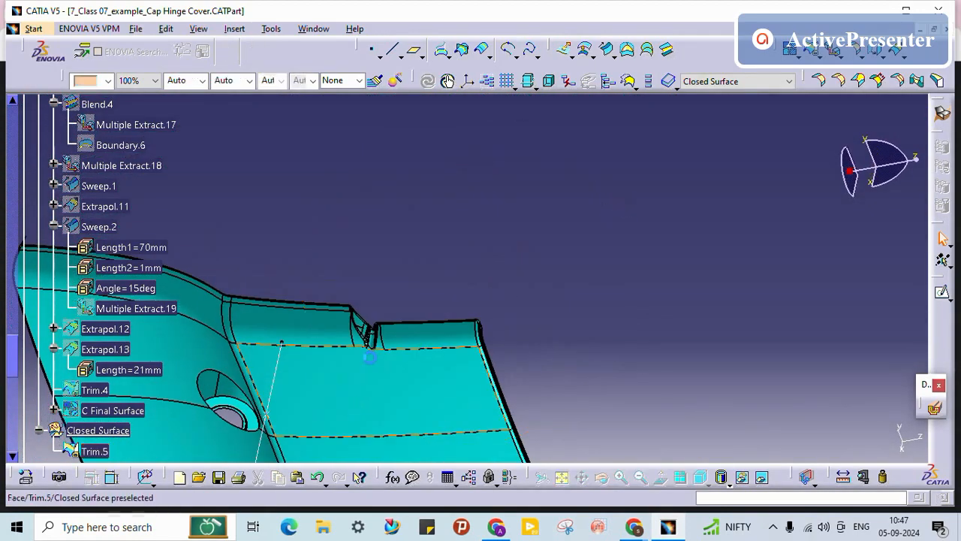
# Step: View the part normal to the die draw direction line
pyautogui.click(280, 365)
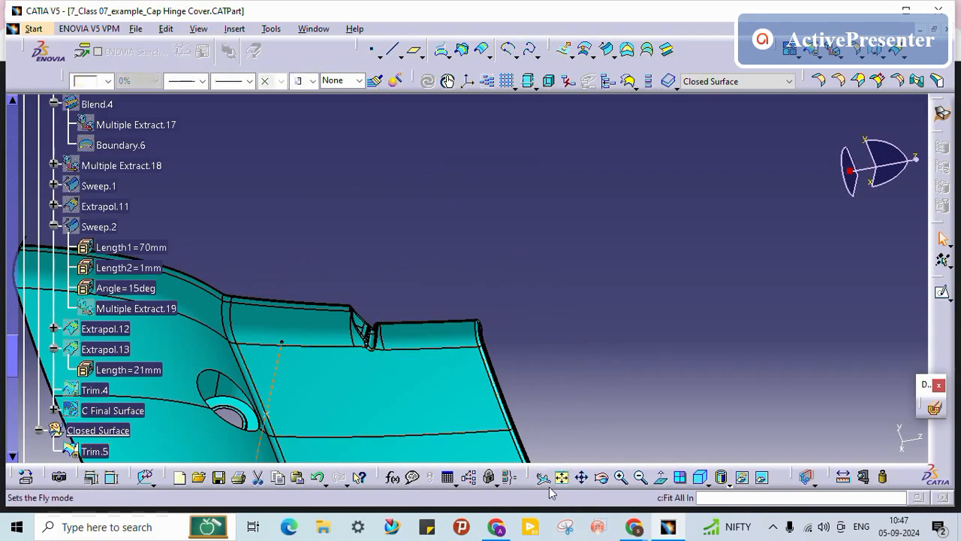
pyautogui.click(654, 477)
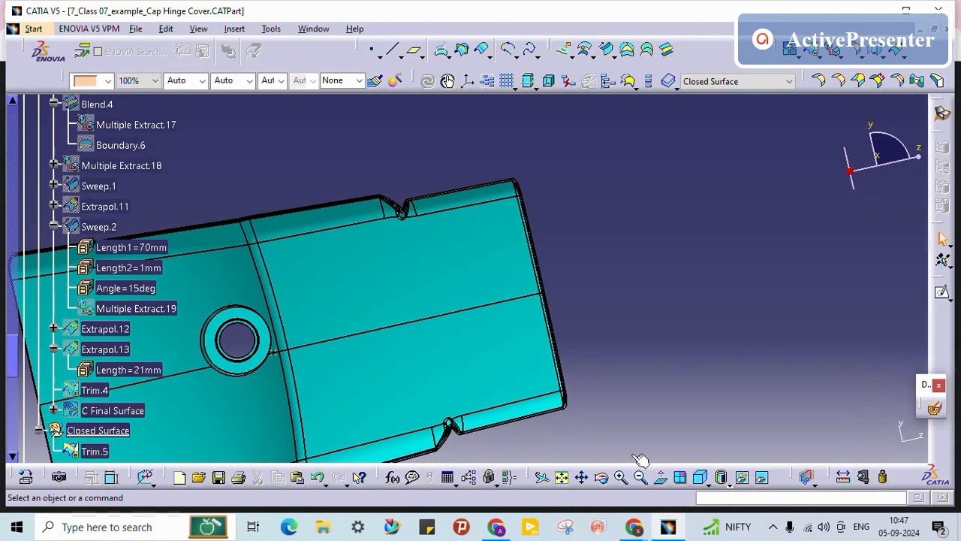
pyautogui.moveTo(207, 280); pyautogui.dragTo(467, 368, button='middle')
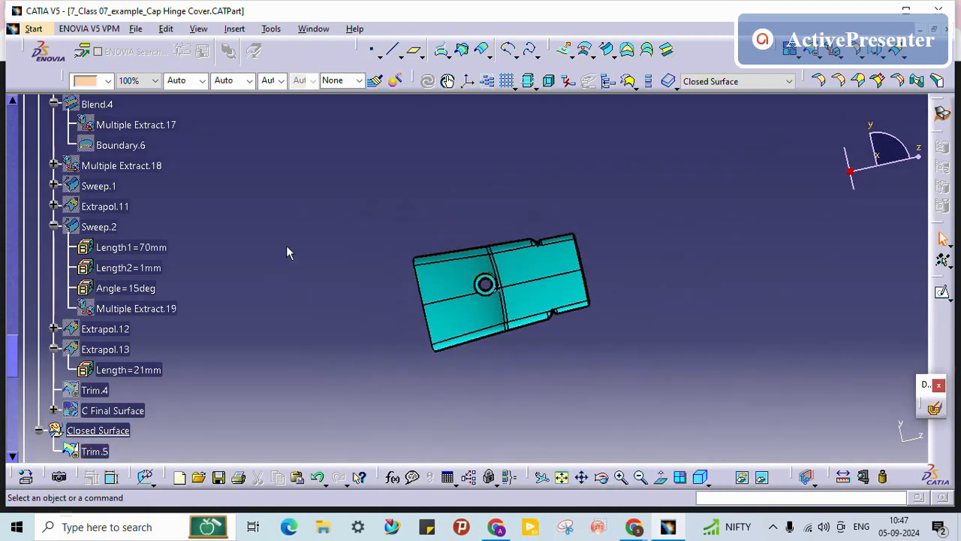
# Step: Select Trim.5 and save the 7_Class 07_example_Cap Hinge Cover part
pyautogui.click(94, 451)
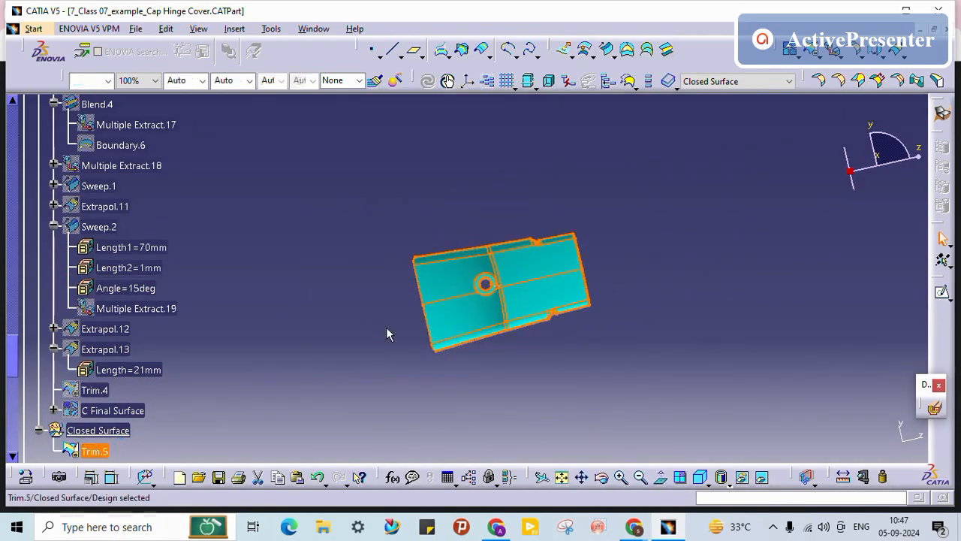
pyautogui.moveTo(518, 276); pyautogui.dragTo(542, 308, button='middle')
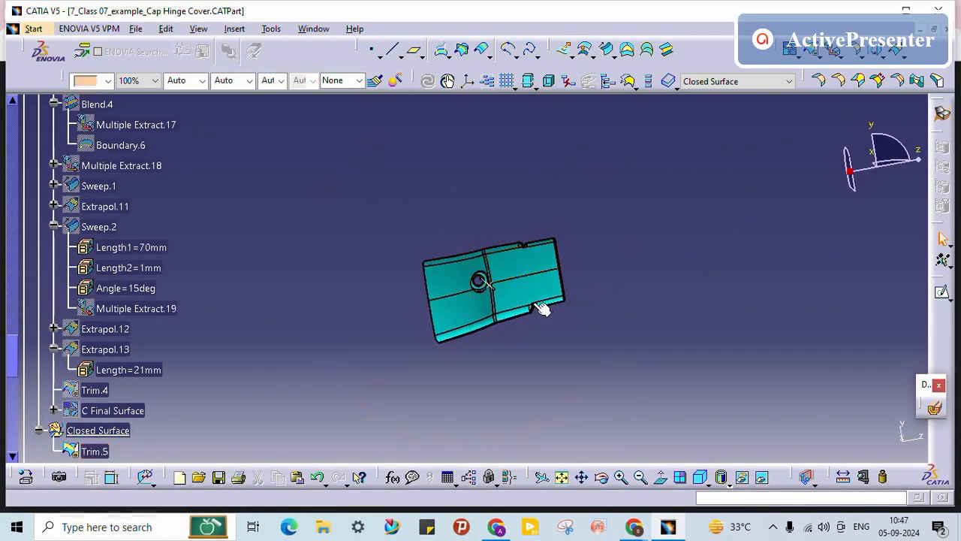
pyautogui.hotkey('ctrl', 's')
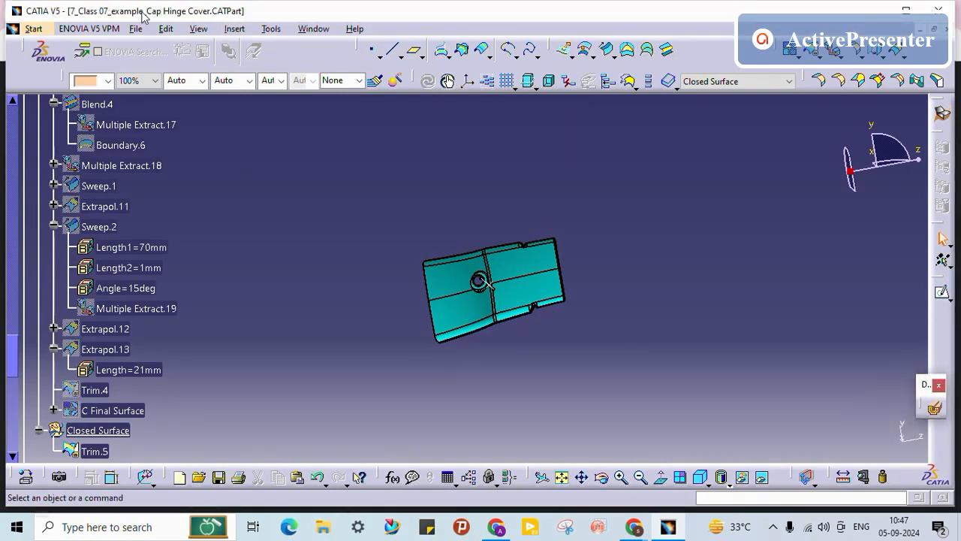
pyautogui.click(137, 28)
pyautogui.click(180, 81)
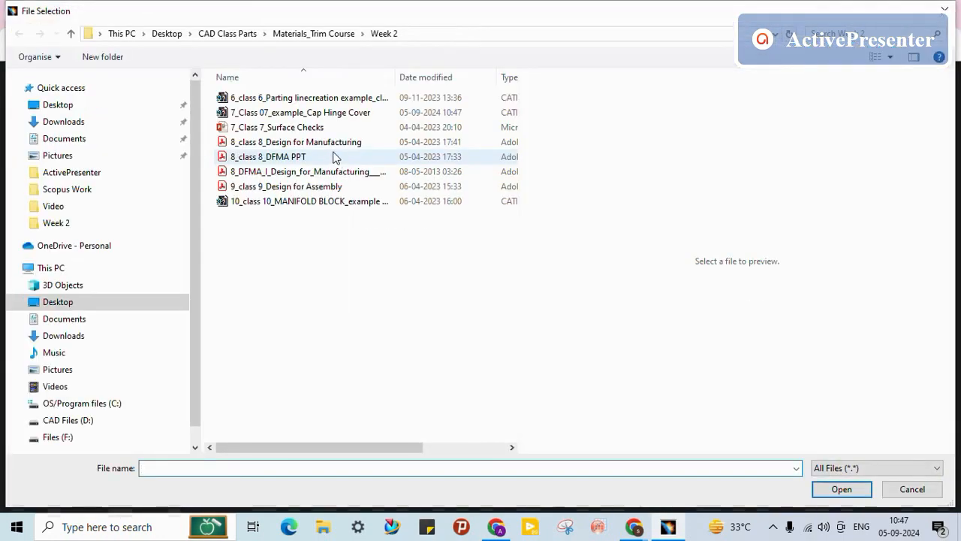
pyautogui.click(335, 98)
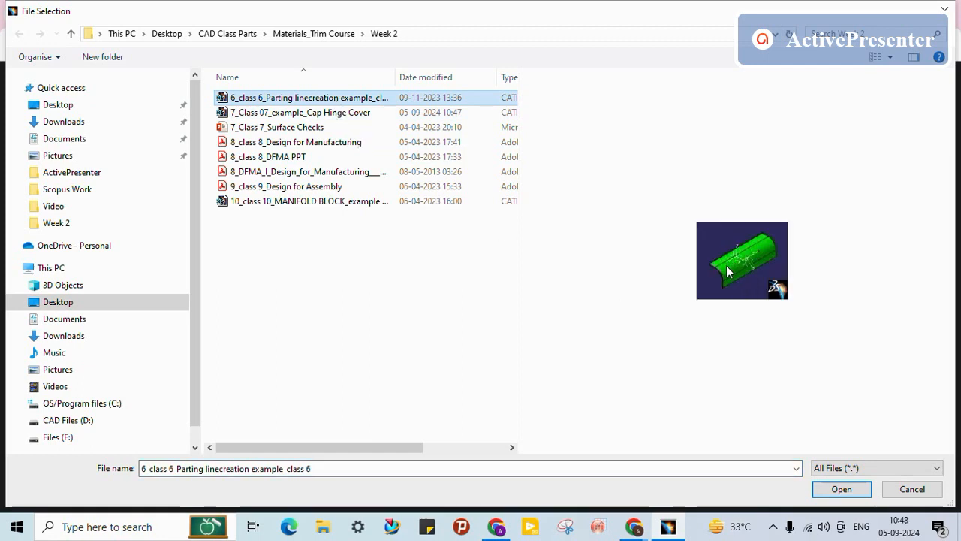
pyautogui.click(842, 489)
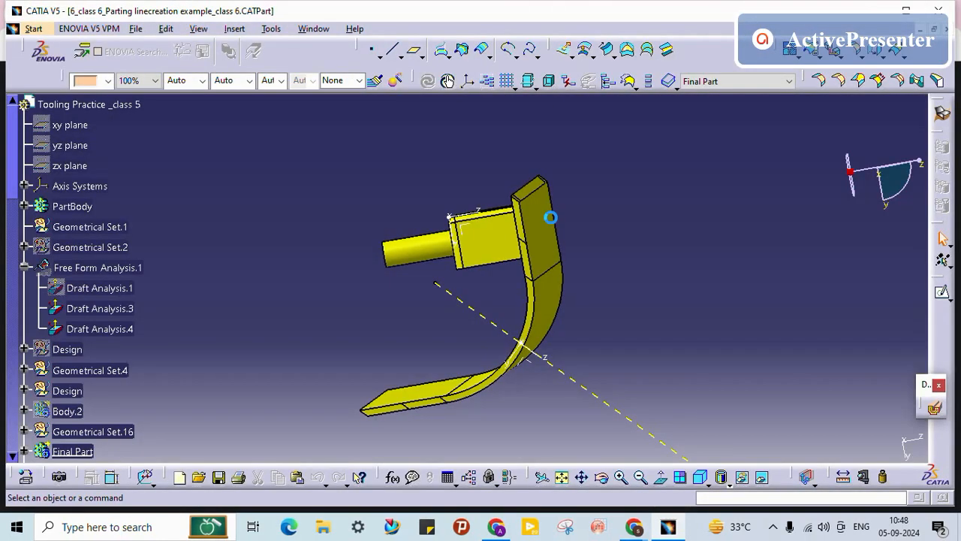
pyautogui.moveTo(400, 274); pyautogui.dragTo(598, 301, button='middle')
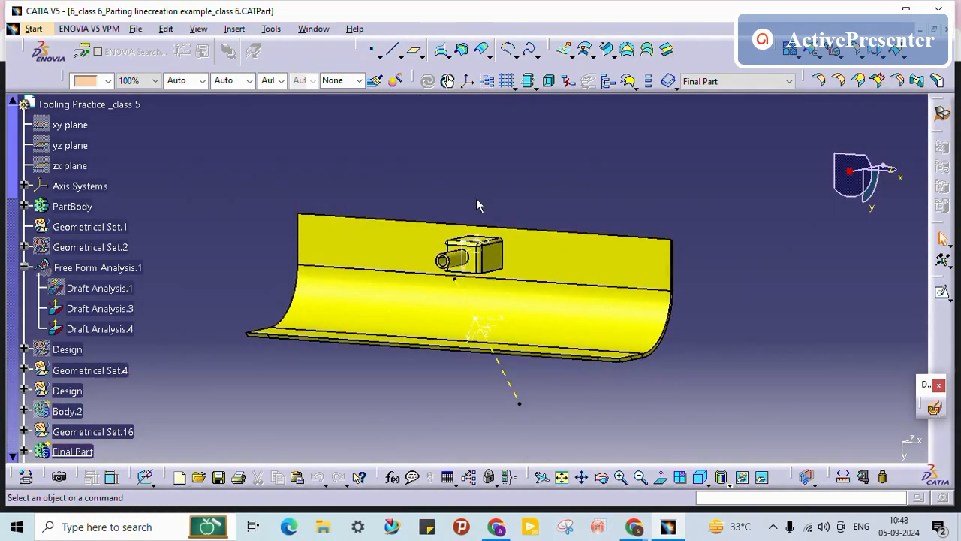
pyautogui.moveTo(476, 204); pyautogui.dragTo(425, 333, button='middle')
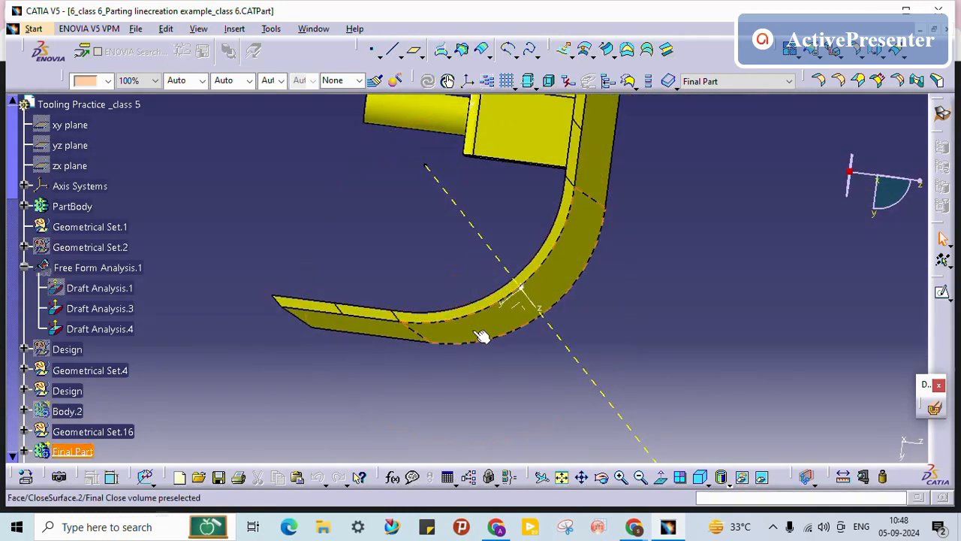
pyautogui.moveTo(482, 335); pyautogui.dragTo(485, 364, button='middle')
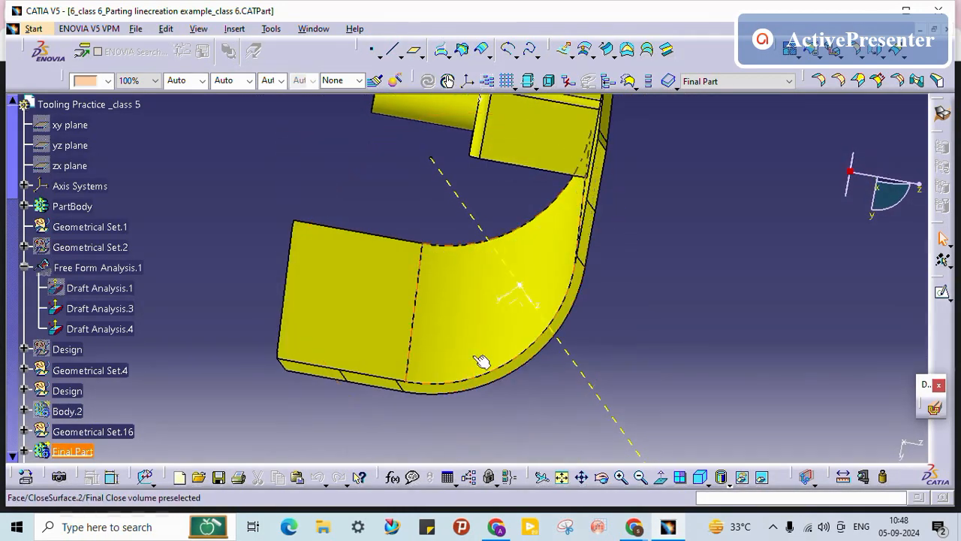
pyautogui.click(313, 28)
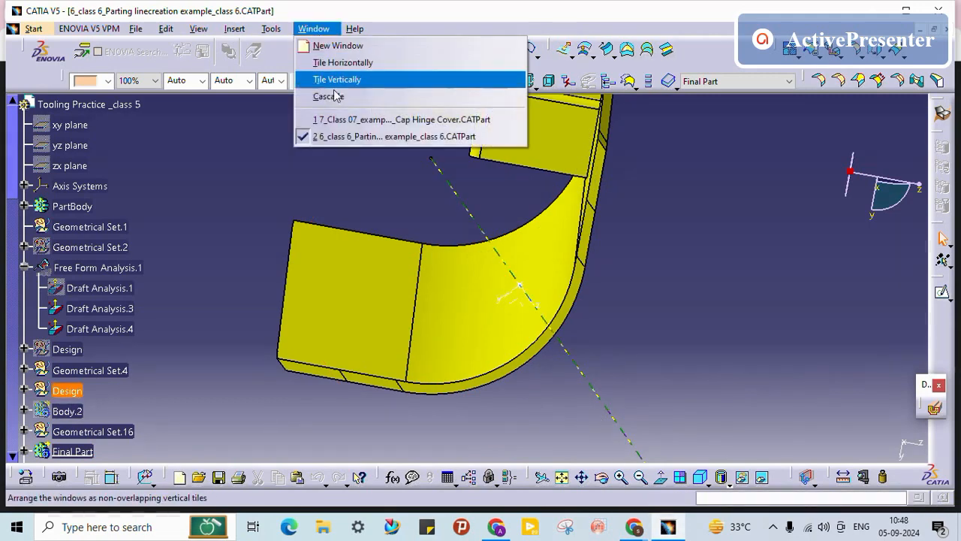
pyautogui.click(381, 118)
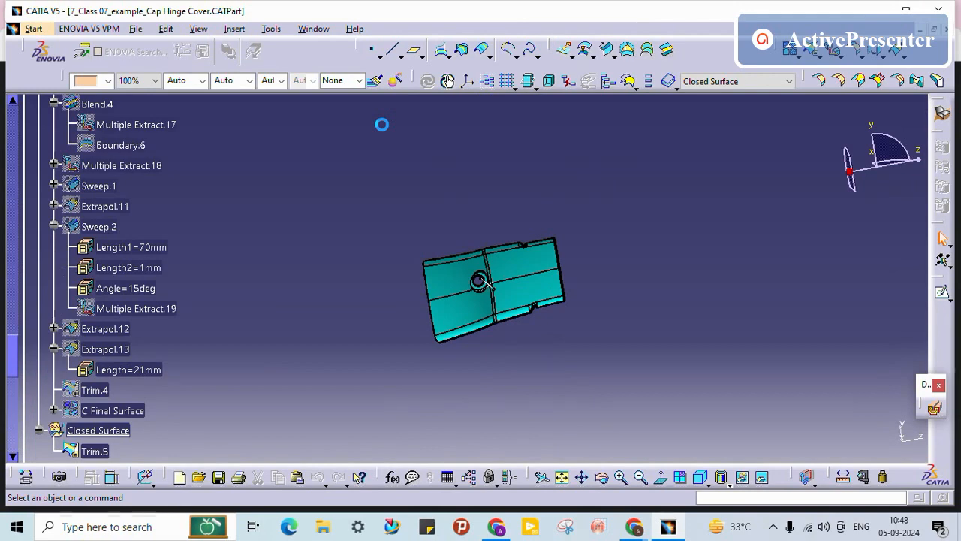
pyautogui.moveTo(412, 237); pyautogui.dragTo(426, 205, button='middle')
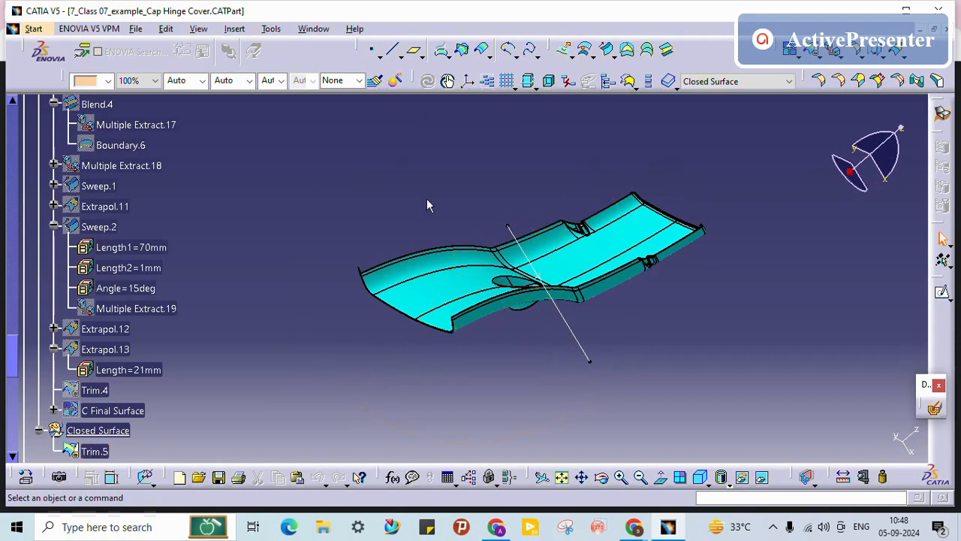
pyautogui.click(315, 29)
# Step: Open the 10_class 10_MANIFOLD BLOCK CATPart example
pyautogui.moveTo(136, 29)
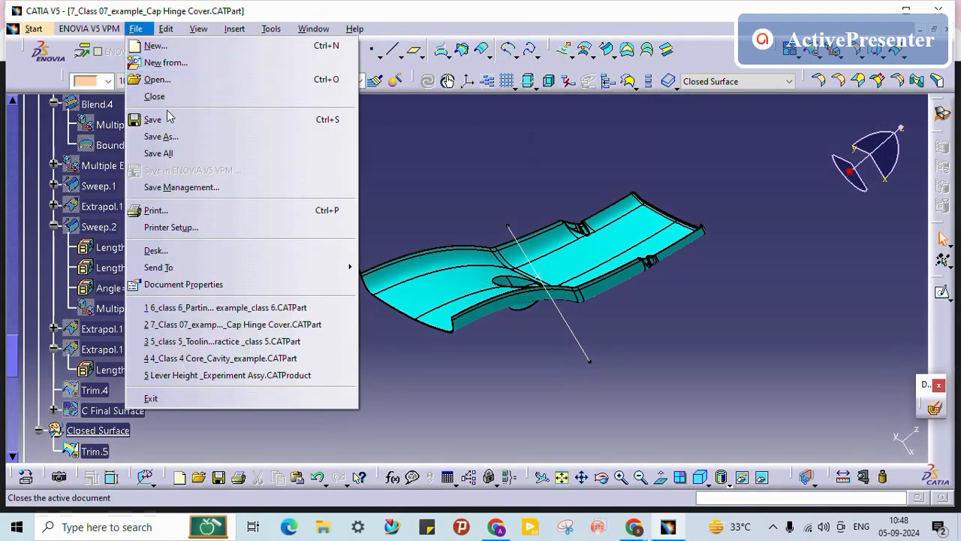
pyautogui.click(180, 83)
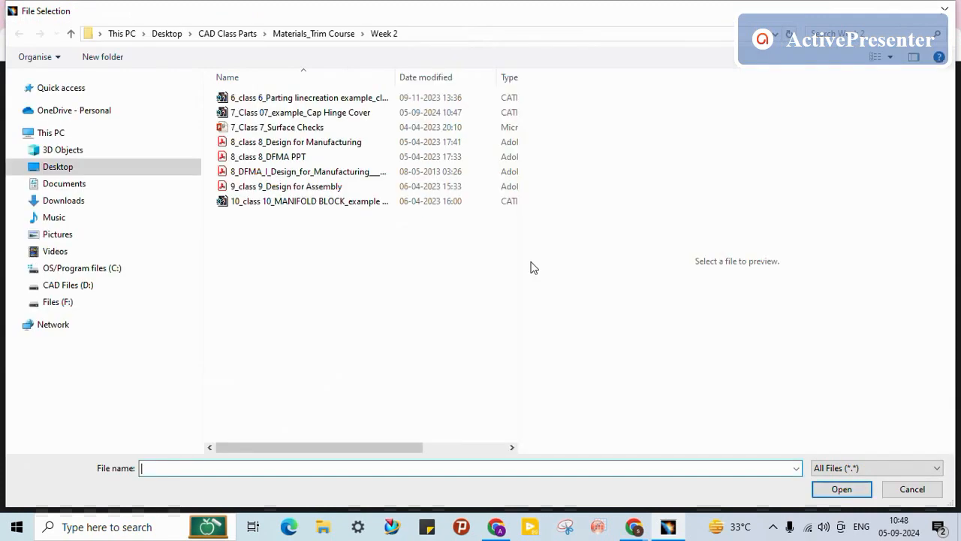
pyautogui.click(339, 201)
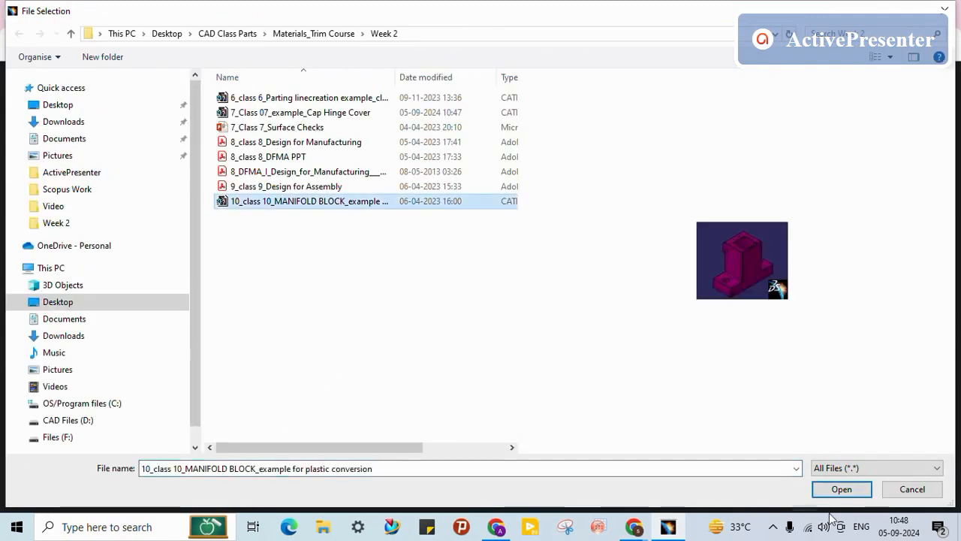
pyautogui.click(854, 492)
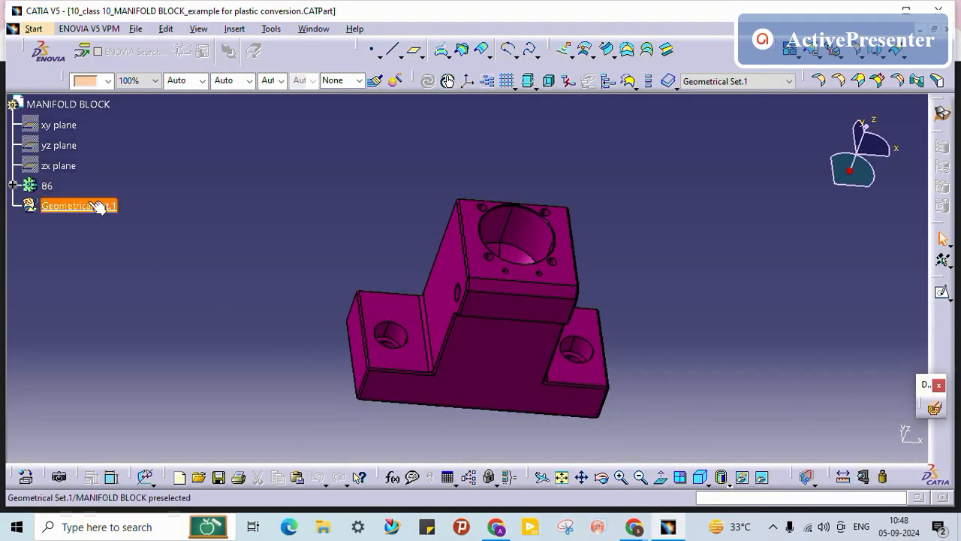
# Step: Select body 86, orbit the manifold block, then switch to the 6_class 6_Parting linecreation window
pyautogui.click(13, 185)
pyautogui.click(60, 207)
pyautogui.moveTo(184, 292); pyautogui.dragTo(693, 274, button='middle')
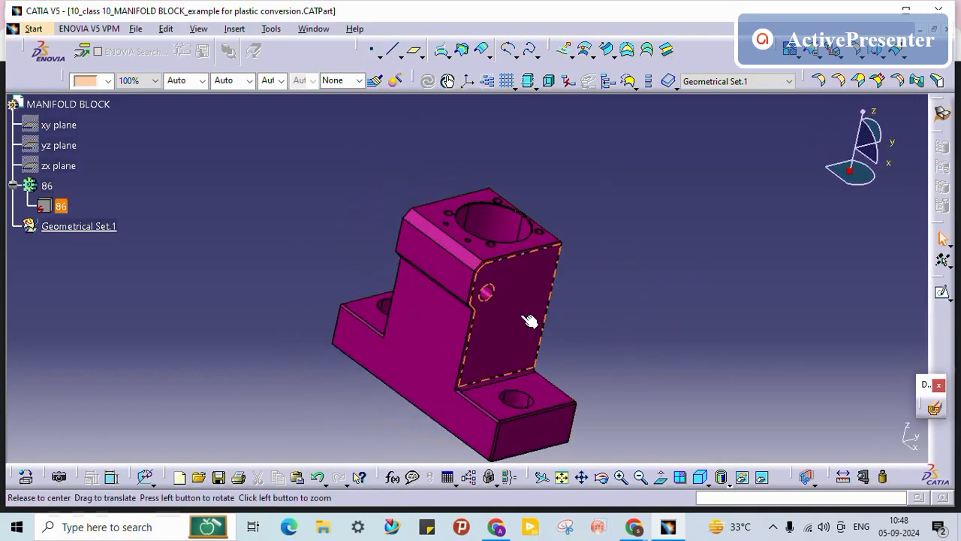
pyautogui.moveTo(530, 322); pyautogui.dragTo(328, 217, button='middle')
pyautogui.moveTo(334, 146); pyautogui.dragTo(447, 316, button='middle')
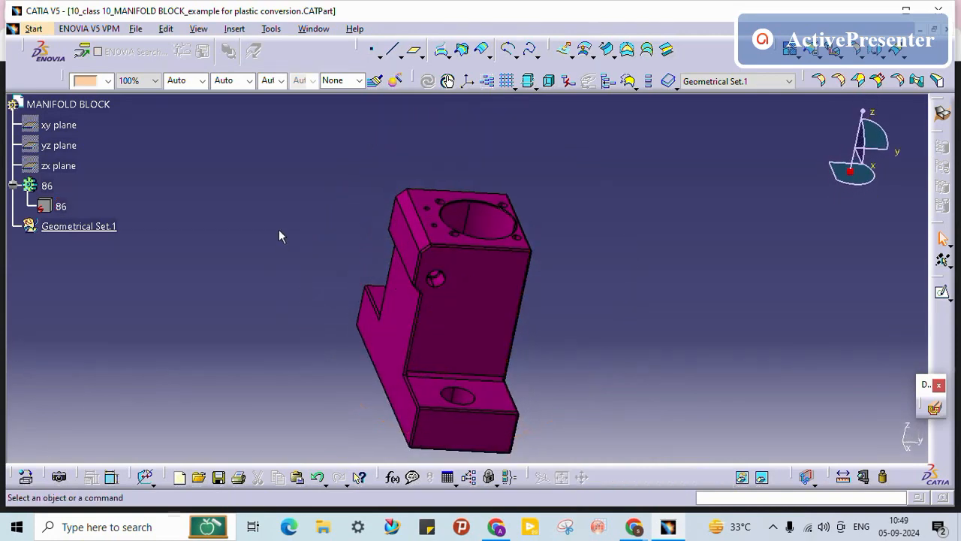
pyautogui.moveTo(313, 313); pyautogui.dragTo(435, 310, button='middle')
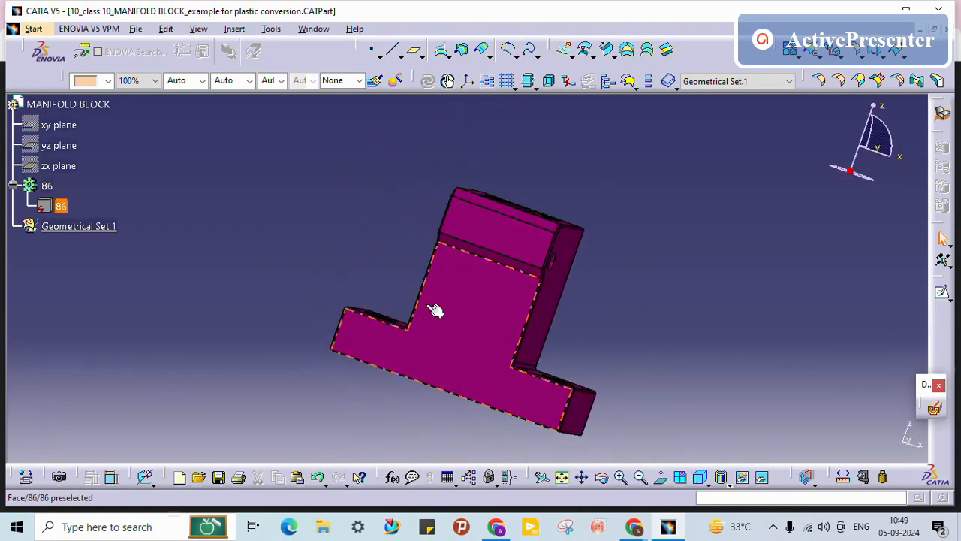
pyautogui.click(314, 28)
pyautogui.click(354, 136)
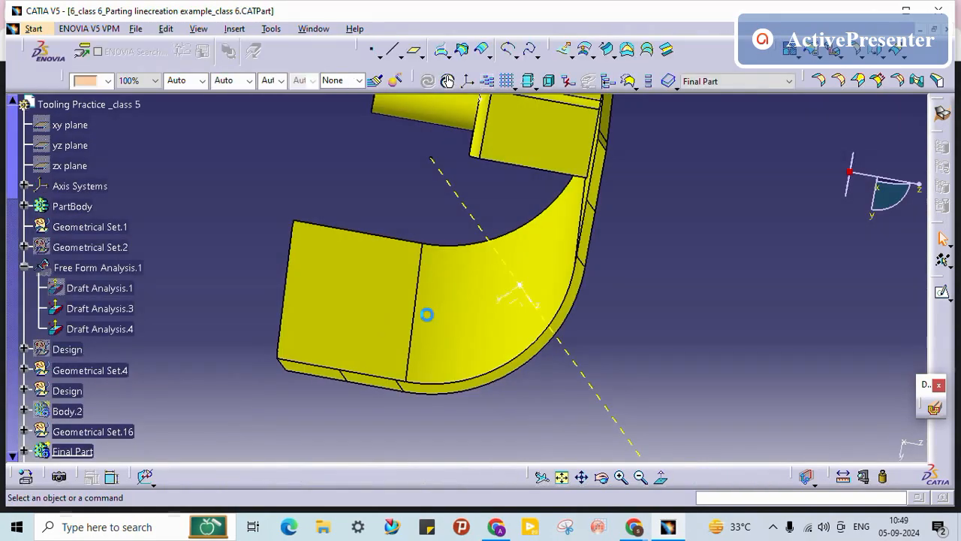
# Step: Orbit the parting-line part and look straight along its tooling direction line
pyautogui.moveTo(431, 314); pyautogui.dragTo(483, 320, button='middle')
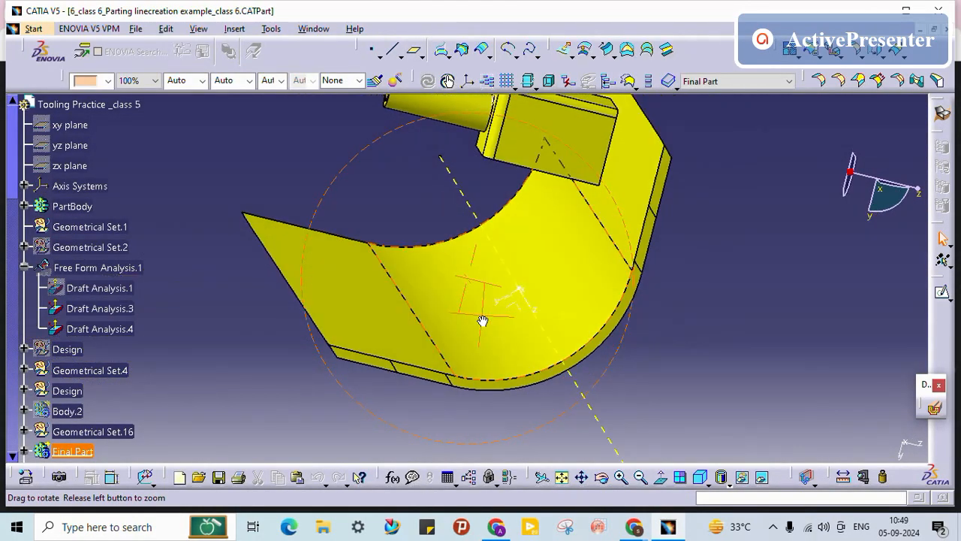
pyautogui.click(472, 215)
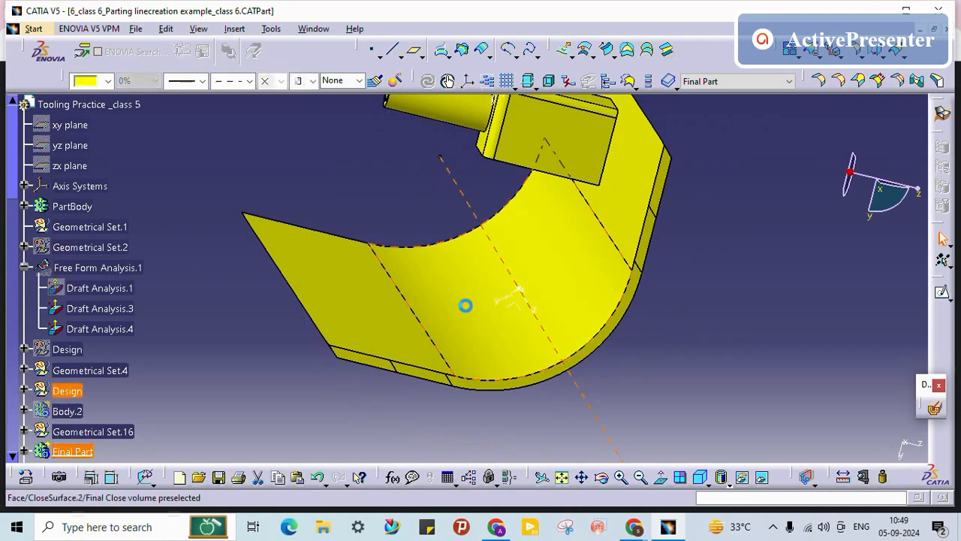
pyautogui.click(445, 193)
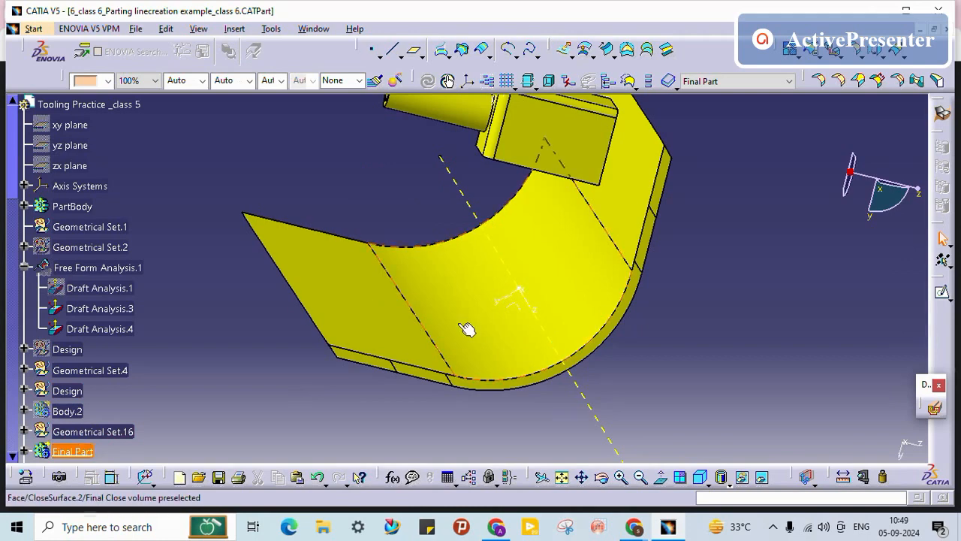
pyautogui.moveTo(466, 329); pyautogui.dragTo(523, 283, button='middle')
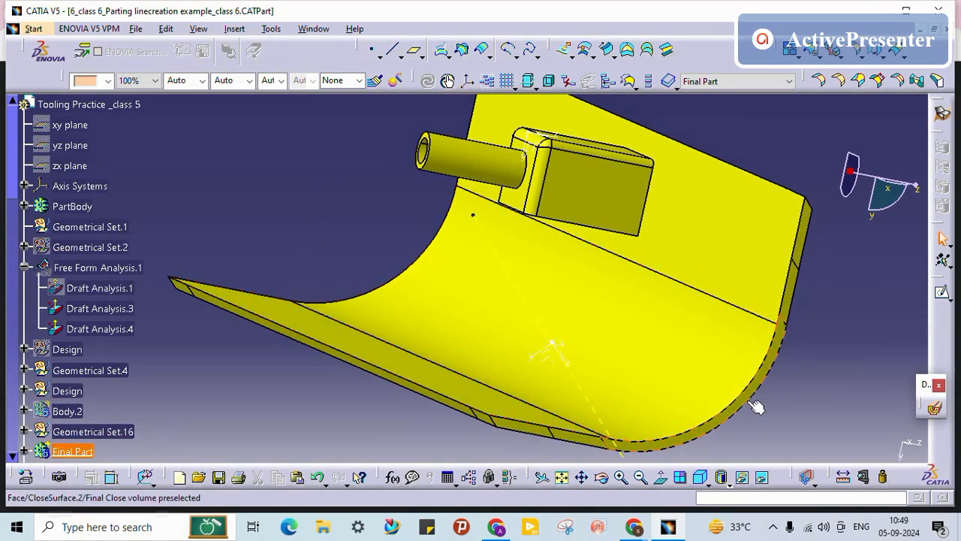
pyautogui.moveTo(814, 246); pyautogui.dragTo(605, 249, button='middle')
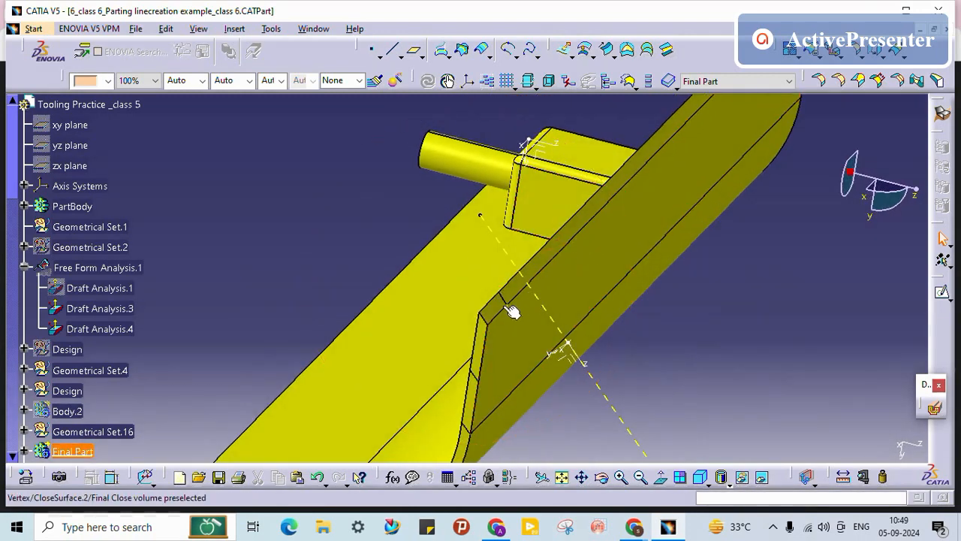
pyautogui.click(514, 262)
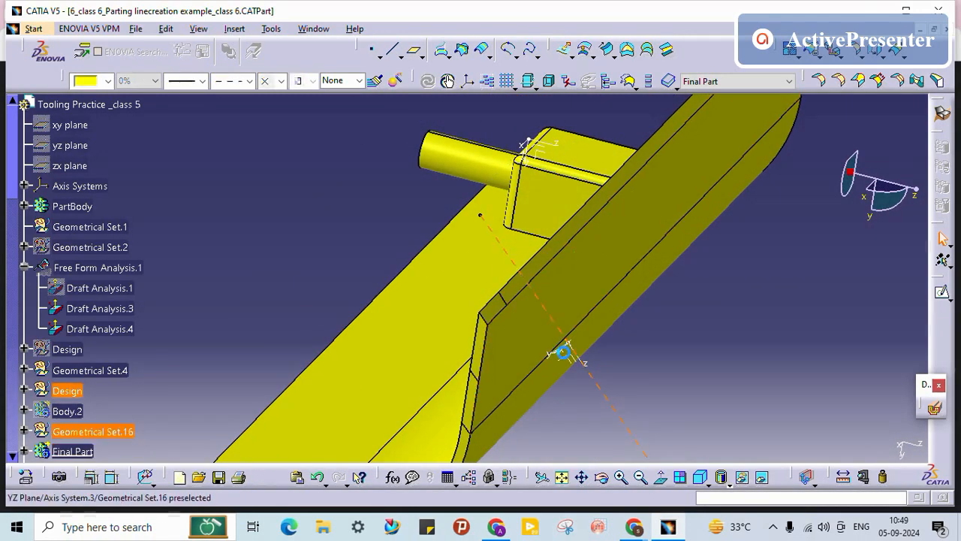
pyautogui.click(661, 479)
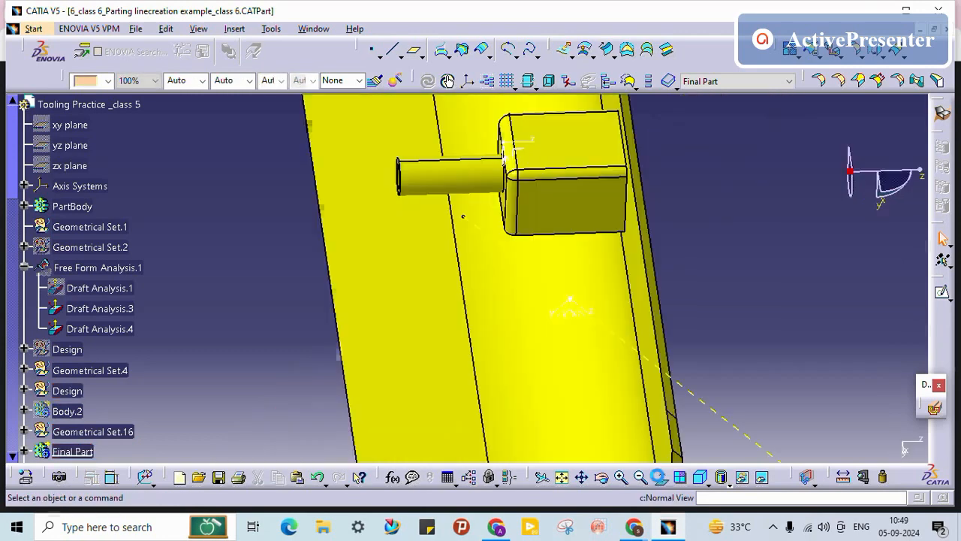
pyautogui.moveTo(468, 343); pyautogui.dragTo(468, 377, button='middle')
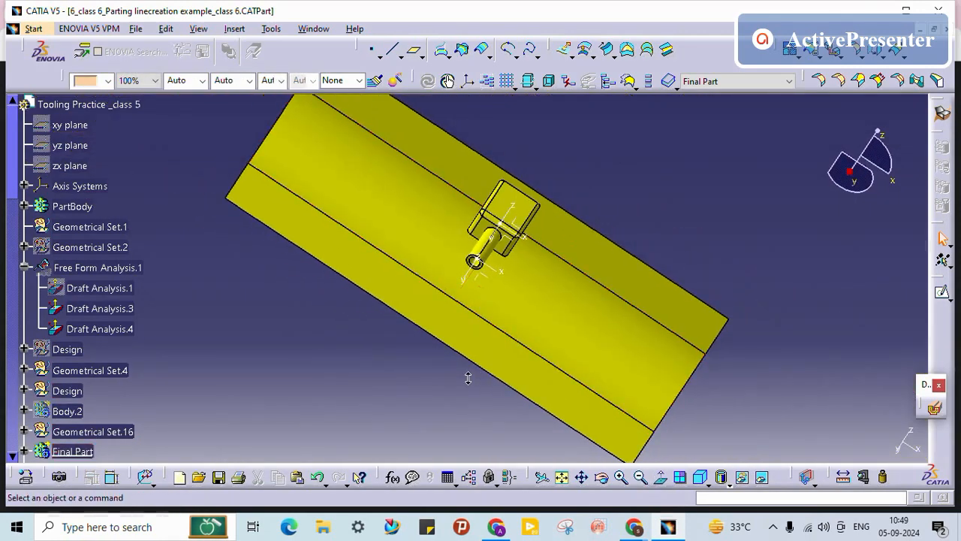
pyautogui.moveTo(319, 144); pyautogui.dragTo(320, 195, button='middle')
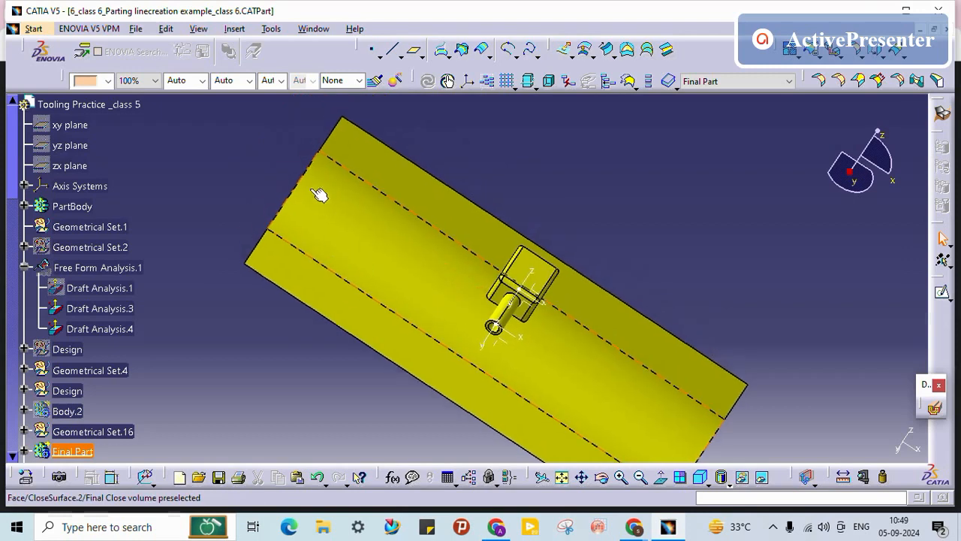
pyautogui.moveTo(445, 174); pyautogui.dragTo(353, 404, button='middle')
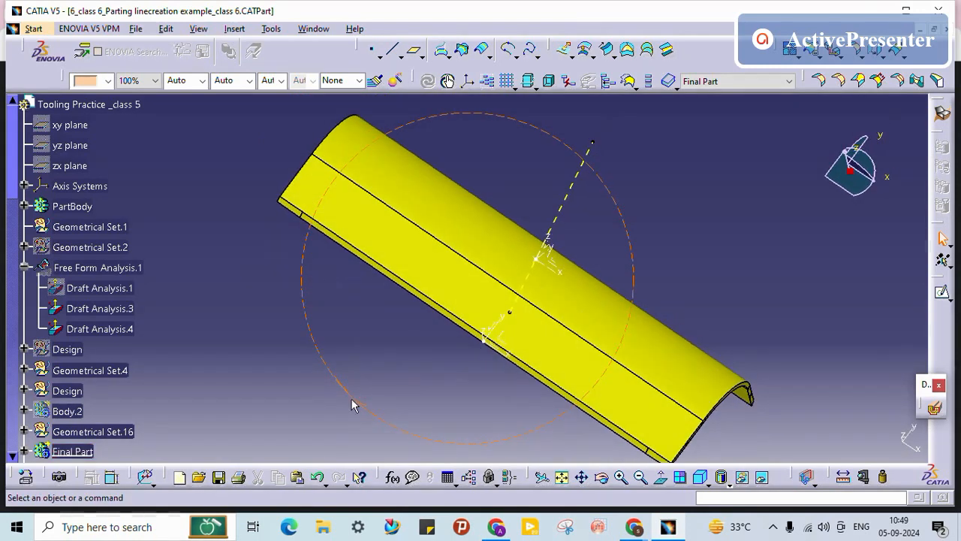
# Step: Reapply the tooling-direction Normal View, inspect the lower edge closely, and collapse the Measure branch
pyautogui.click(568, 197)
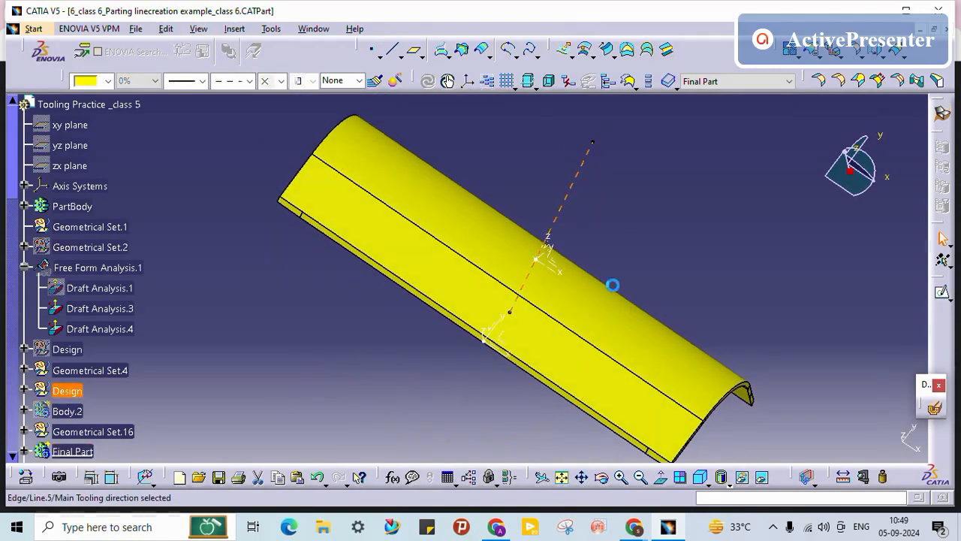
pyautogui.click(660, 478)
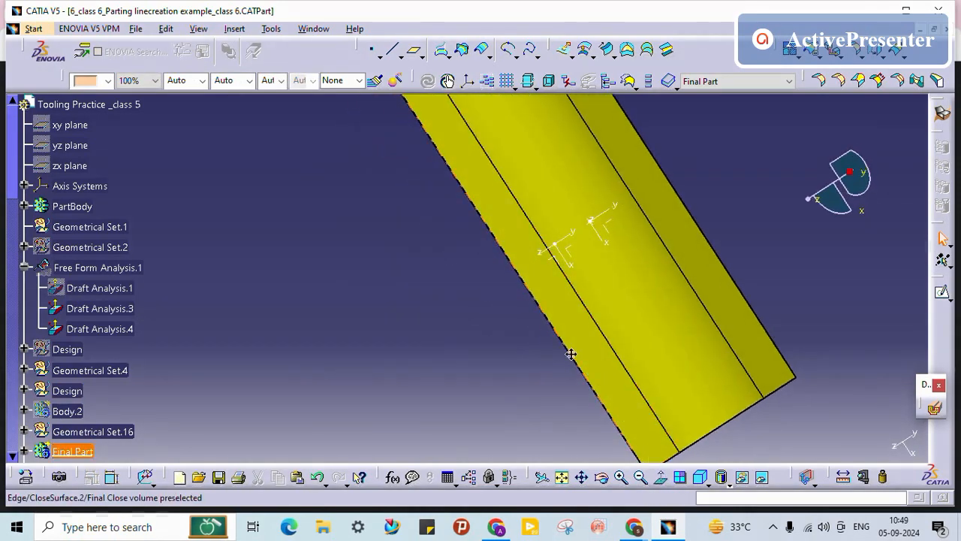
pyautogui.moveTo(585, 376); pyautogui.dragTo(508, 121, button='middle')
pyautogui.moveTo(582, 289); pyautogui.dragTo(403, 338, button='middle')
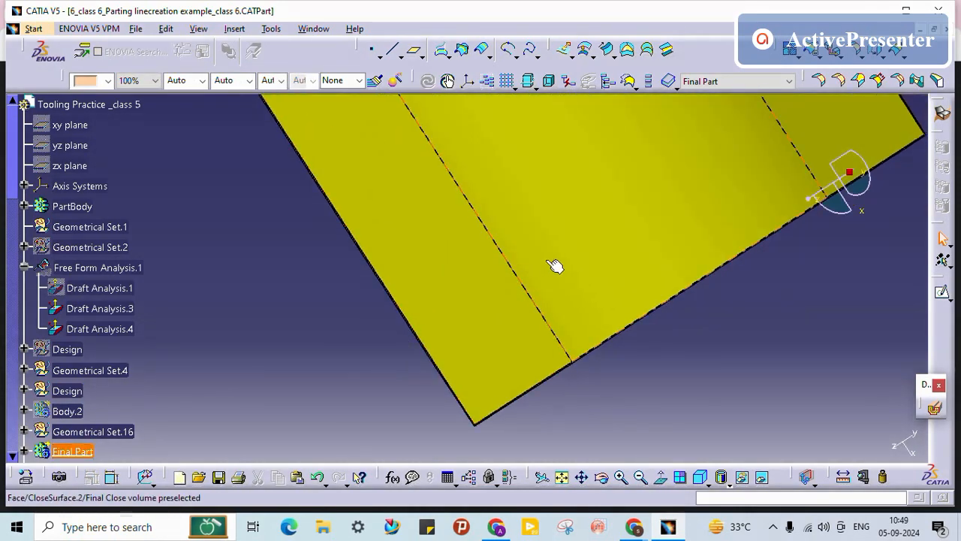
pyautogui.moveTo(546, 260); pyautogui.dragTo(514, 176, button='middle')
pyautogui.moveTo(323, 180); pyautogui.dragTo(356, 398, button='middle')
pyautogui.scroll(-8, 251, 275)
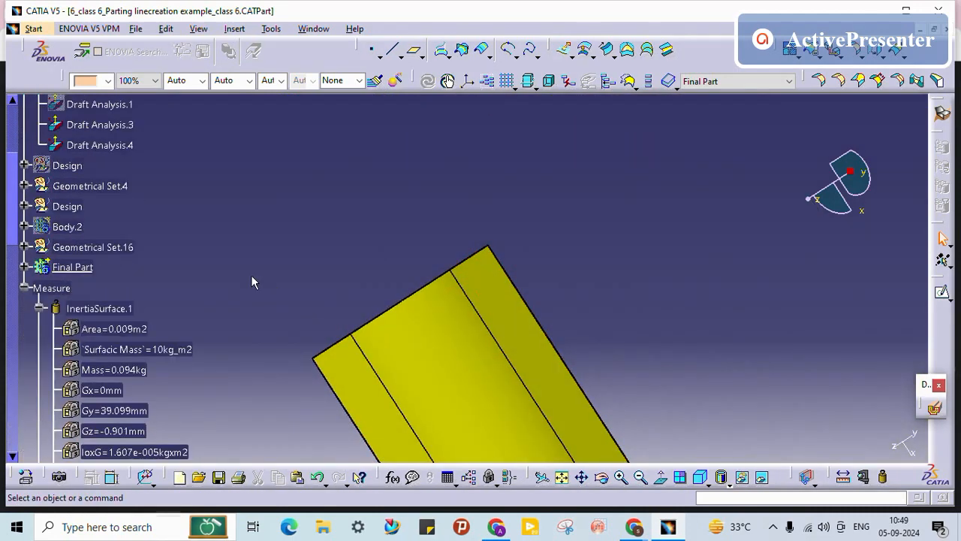
pyautogui.click(27, 177)
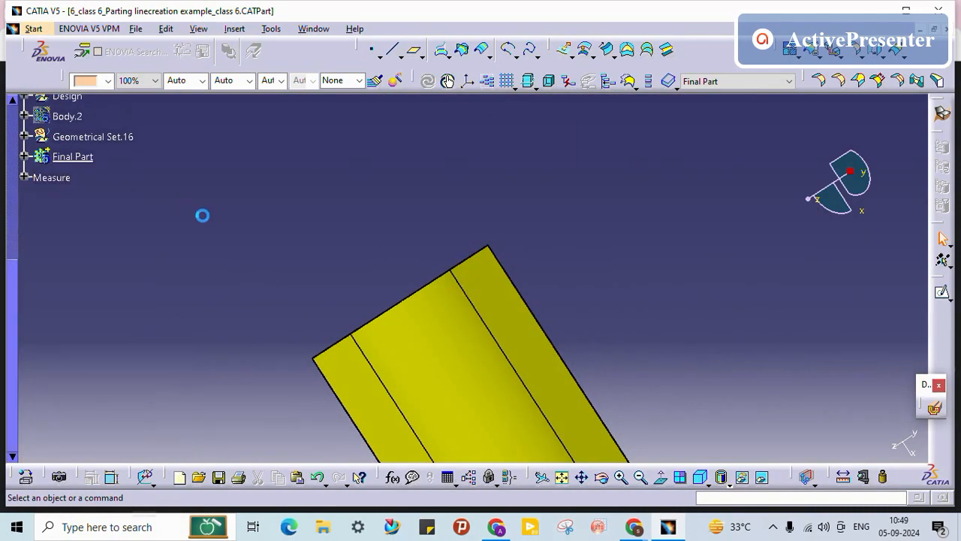
pyautogui.scroll(10, 241, 253)
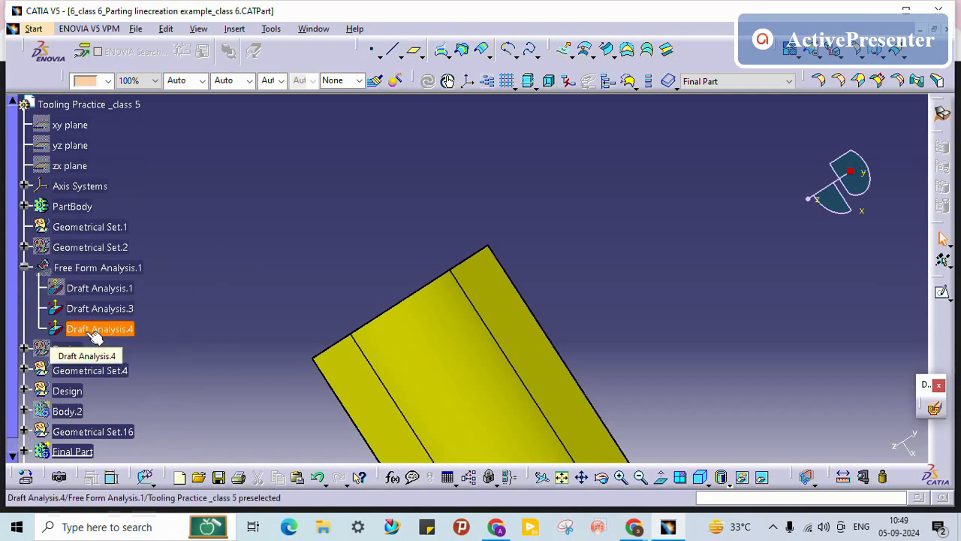
# Step: Shade the part with material to show green and blue draft colours, orbiting to view both sides
pyautogui.click(726, 484)
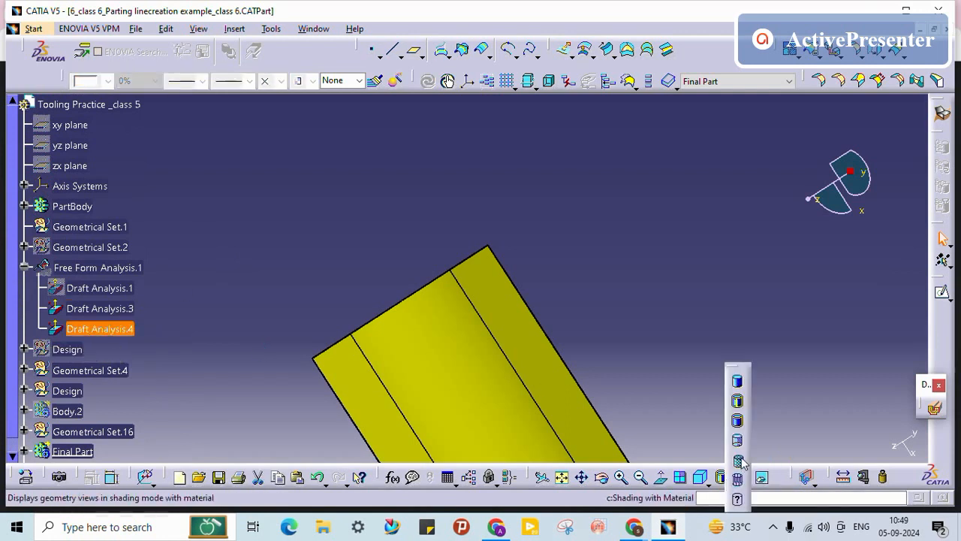
pyautogui.click(736, 461)
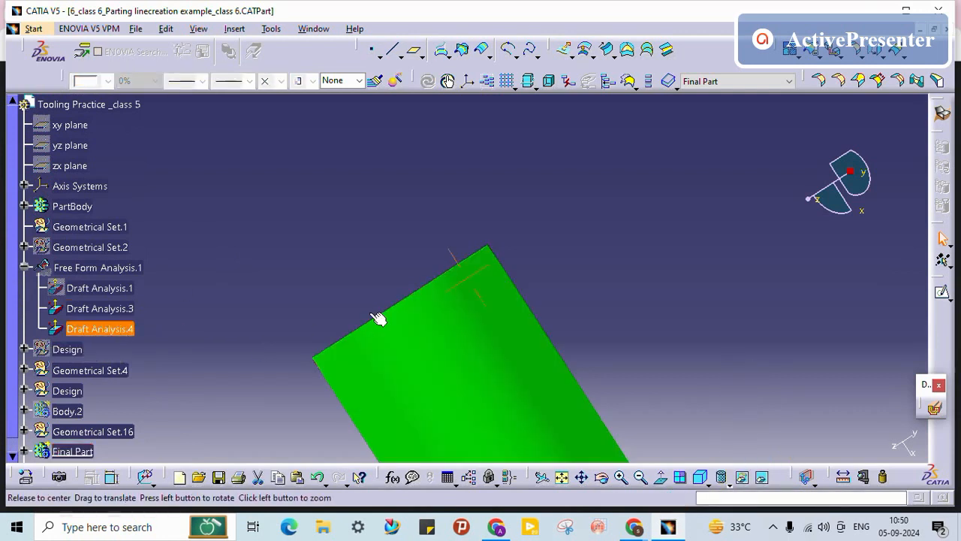
pyautogui.moveTo(373, 313); pyautogui.dragTo(280, 194, button='middle')
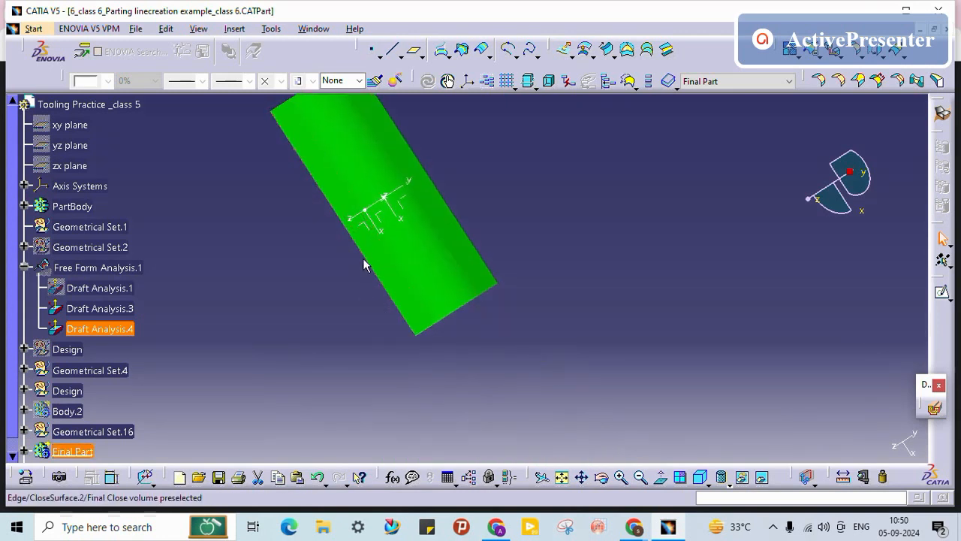
pyautogui.moveTo(398, 218); pyautogui.dragTo(445, 323, button='middle')
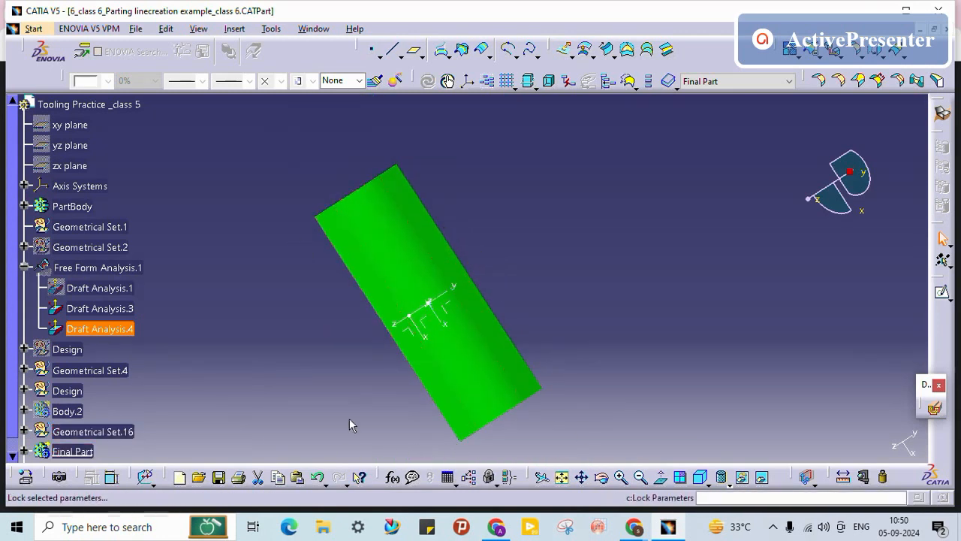
pyautogui.moveTo(510, 307); pyautogui.dragTo(397, 275, button='middle')
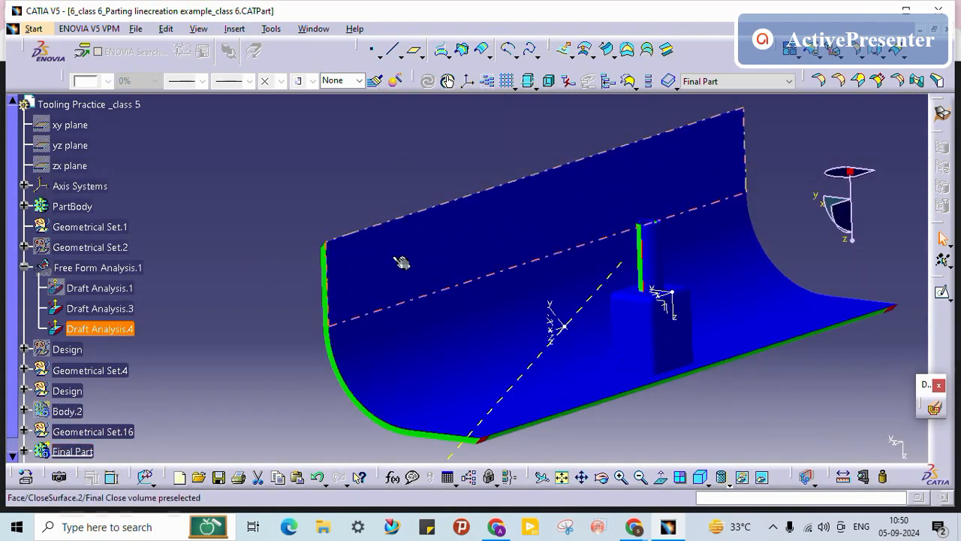
pyautogui.moveTo(620, 341); pyautogui.dragTo(635, 294, button='middle')
# Step: Select Draft Analysis.4 and the tooling direction line, then view the surface face head-on
pyautogui.click(432, 275)
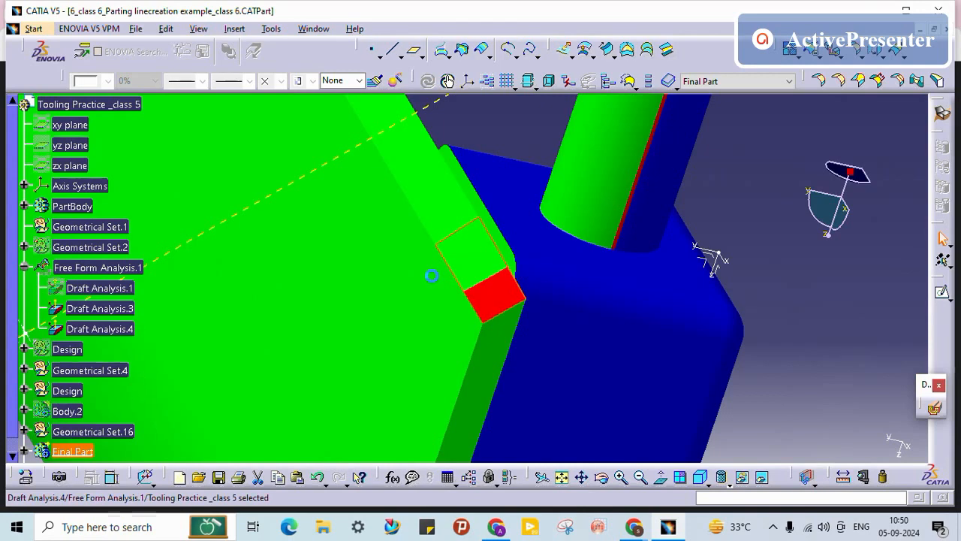
pyautogui.moveTo(444, 333); pyautogui.dragTo(347, 233, button='middle')
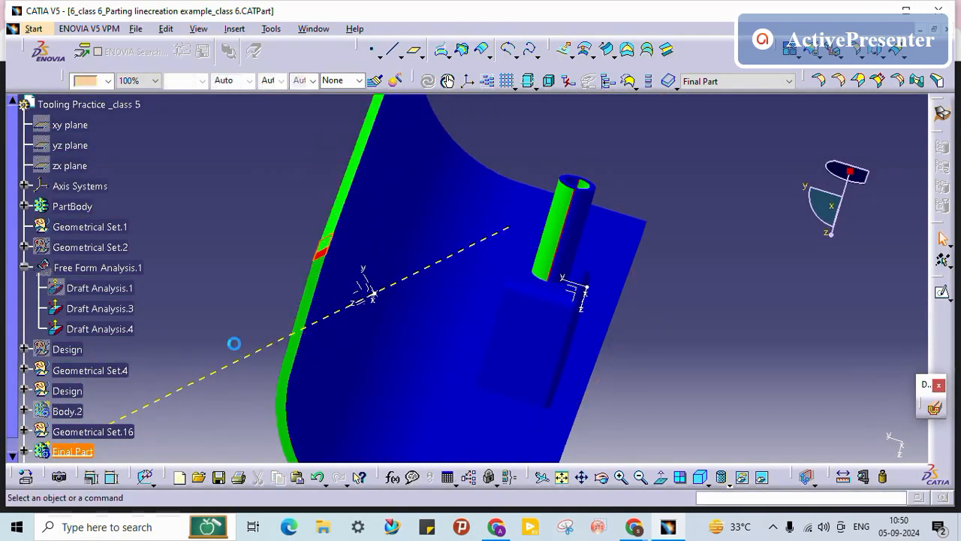
pyautogui.click(252, 355)
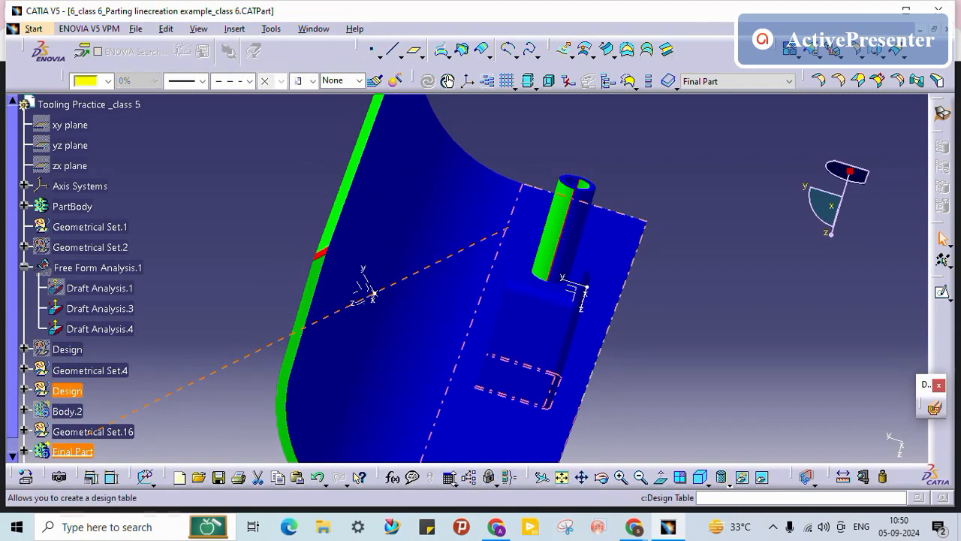
pyautogui.click(659, 479)
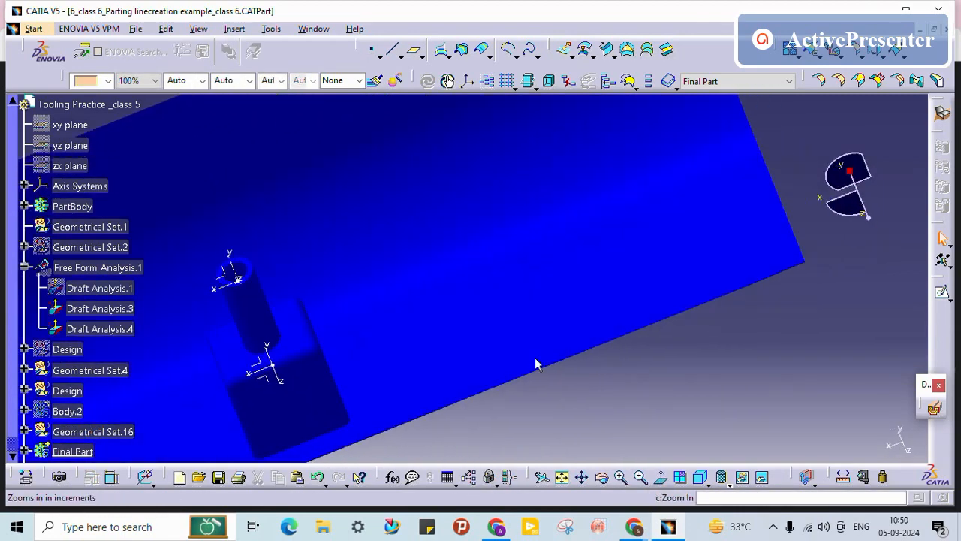
pyautogui.click(511, 318)
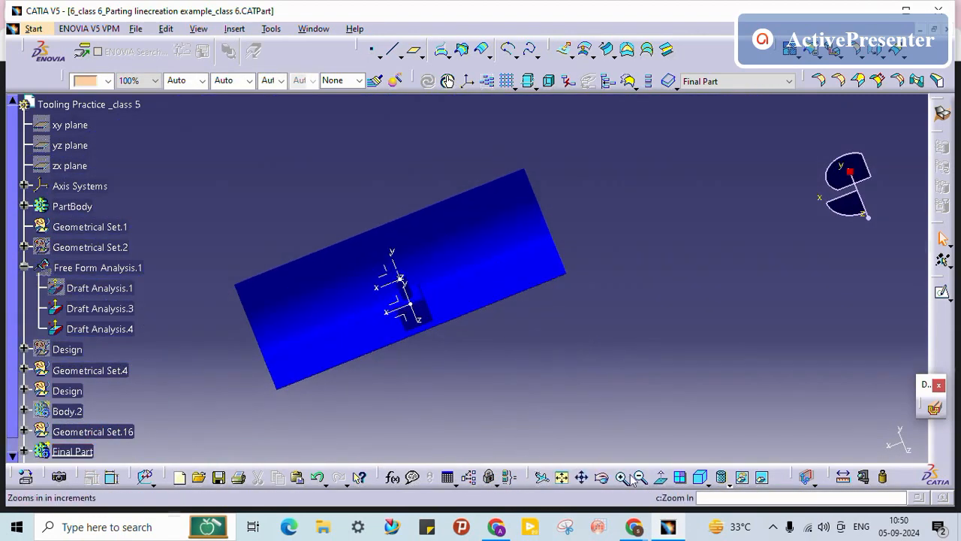
# Step: Align the view along the tooling direction line, then rotate the part to another viewpoint
pyautogui.moveTo(466, 361); pyautogui.dragTo(450, 285, button='middle')
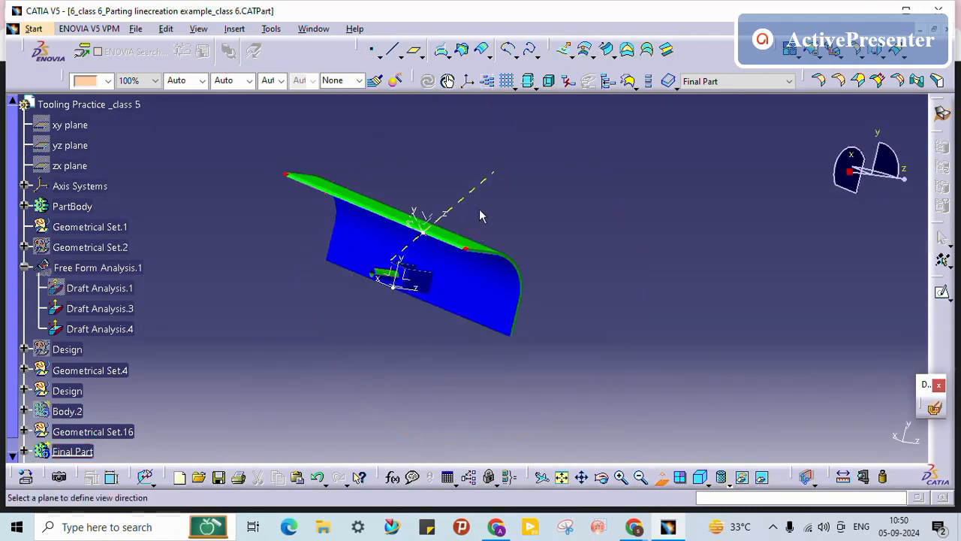
pyautogui.click(463, 198)
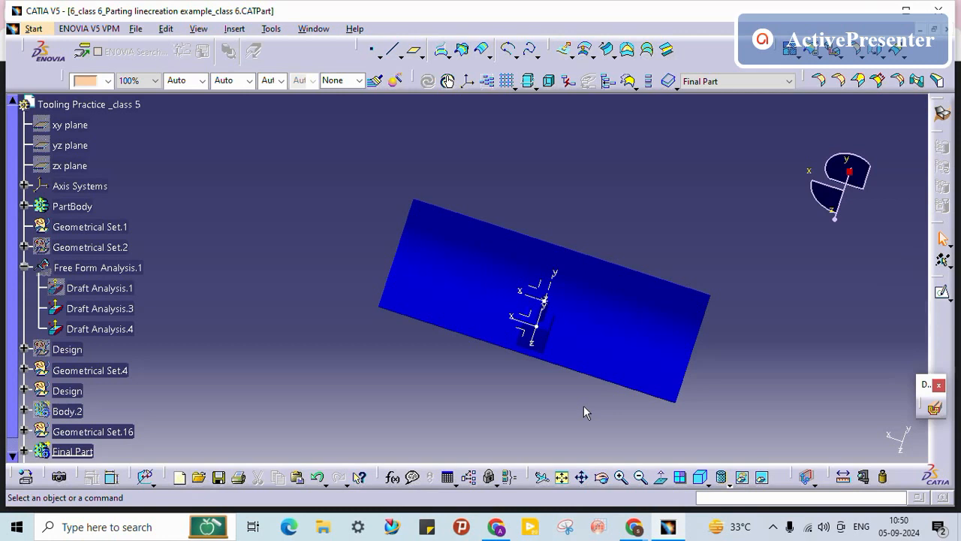
pyautogui.click(660, 529)
pyautogui.click(664, 529)
pyautogui.moveTo(438, 367); pyautogui.dragTo(539, 396, button='middle')
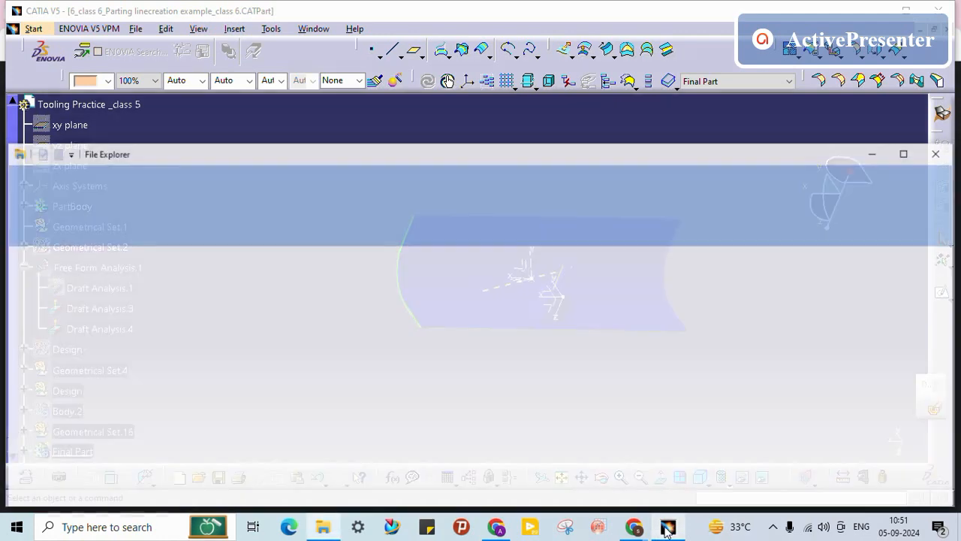
pyautogui.moveTo(661, 534)
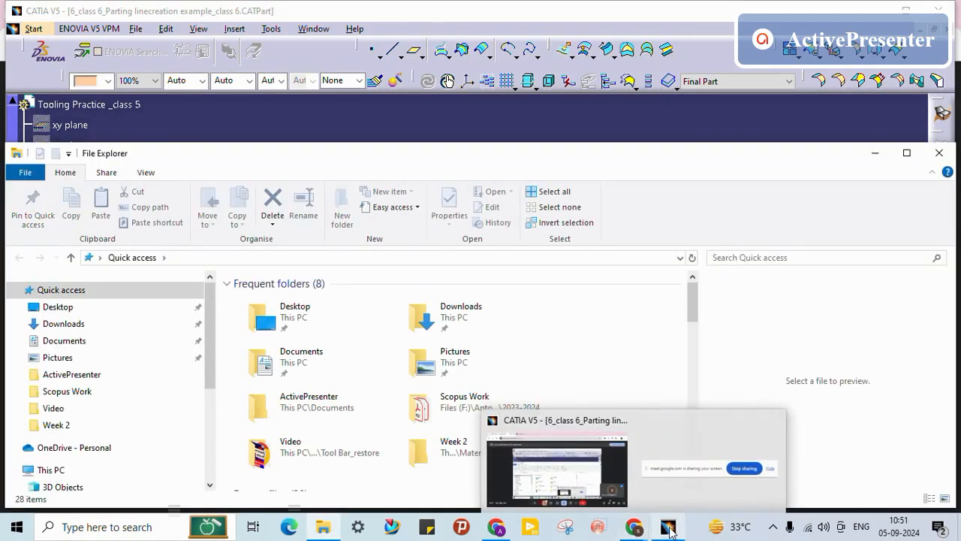
# Step: From the Window menu, switch to MANIFOLD BLOCK, then to the Cap Hinge Cover part
pyautogui.click(669, 528)
pyautogui.click(310, 29)
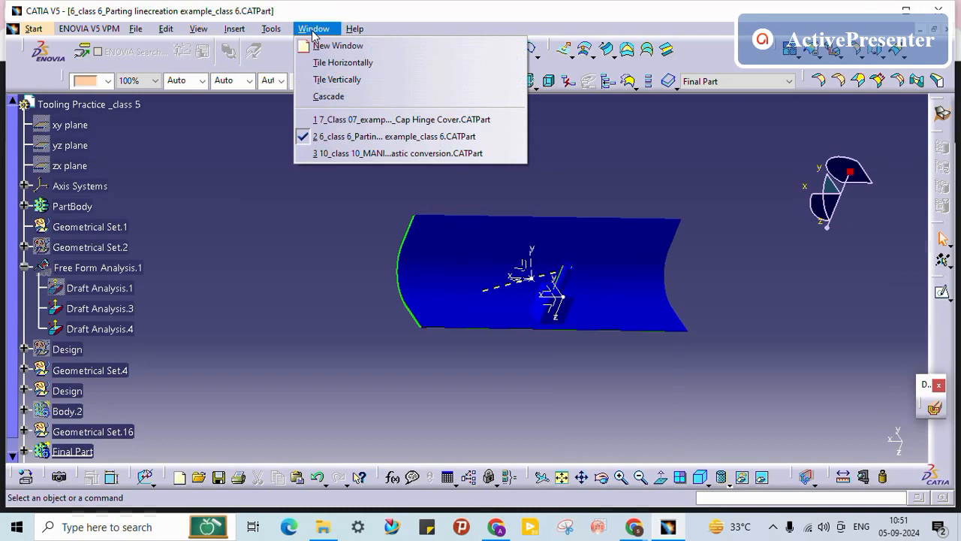
pyautogui.click(360, 151)
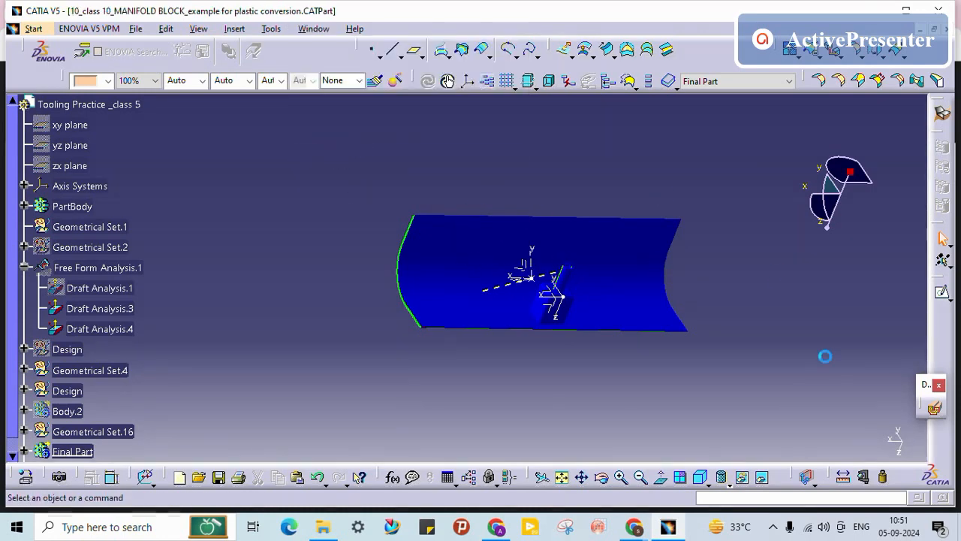
pyautogui.click(314, 28)
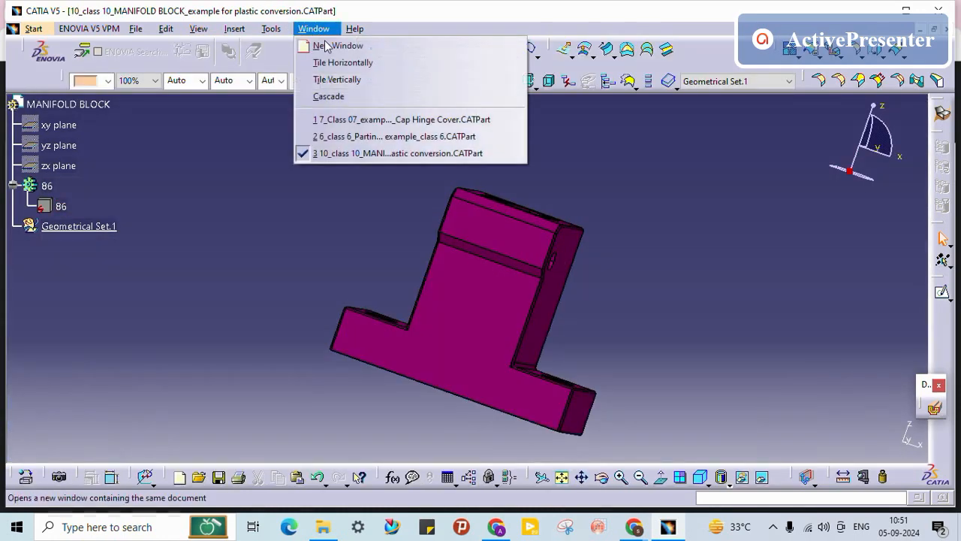
pyautogui.click(355, 122)
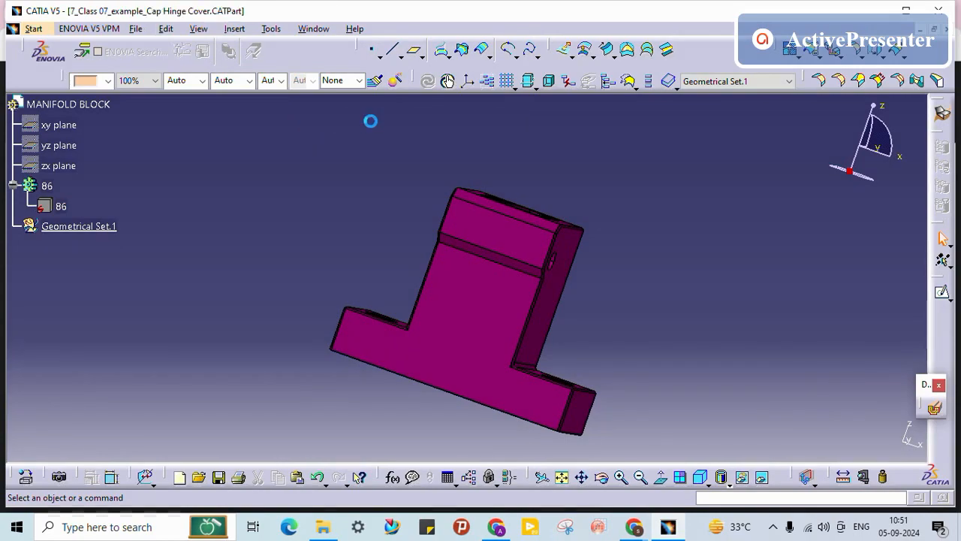
# Step: Rotate and zoom in on the boss, selecting its side face to inspect it
pyautogui.moveTo(563, 307); pyautogui.dragTo(592, 217, button='middle')
pyautogui.moveTo(517, 330); pyautogui.dragTo(560, 330, button='middle')
pyautogui.click(449, 337)
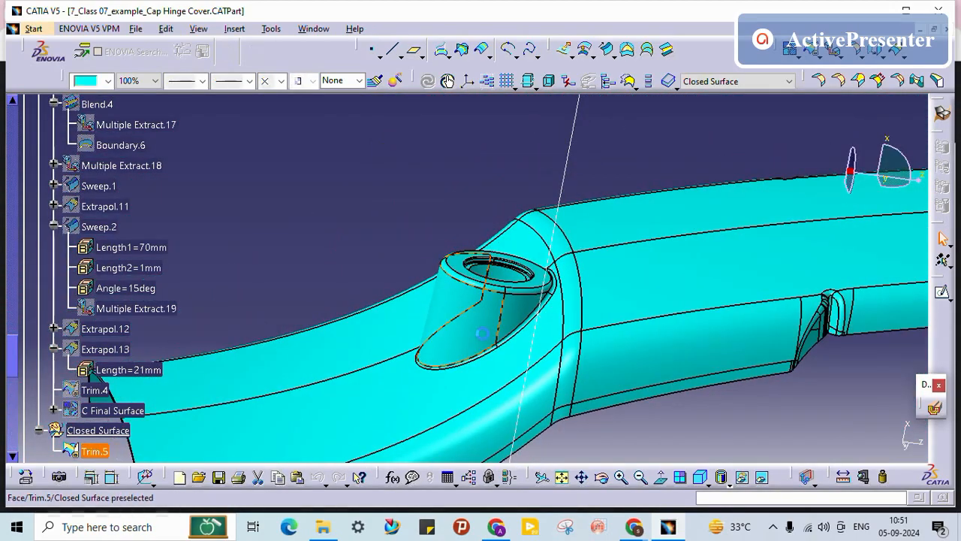
pyautogui.moveTo(449, 337); pyautogui.dragTo(467, 354, button='middle')
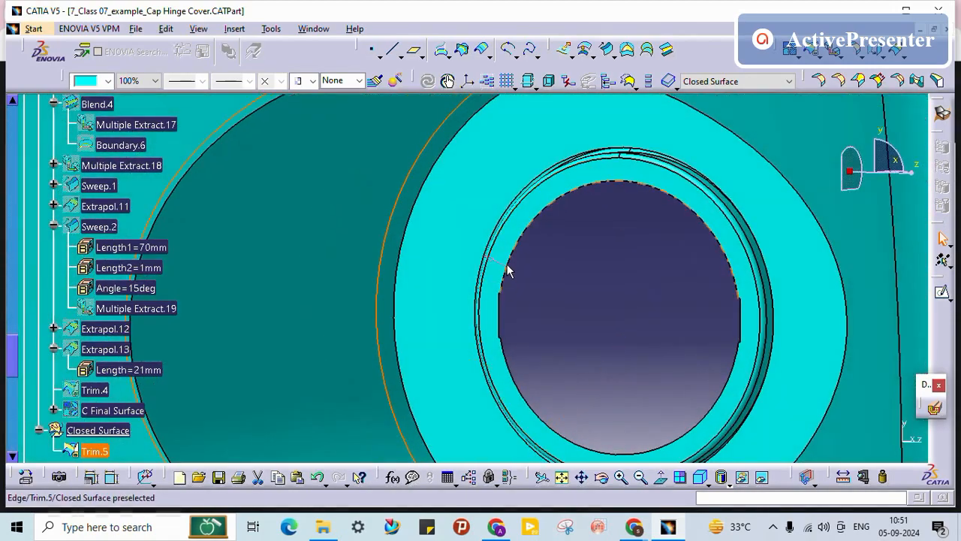
pyautogui.moveTo(518, 272); pyautogui.dragTo(526, 431, button='middle')
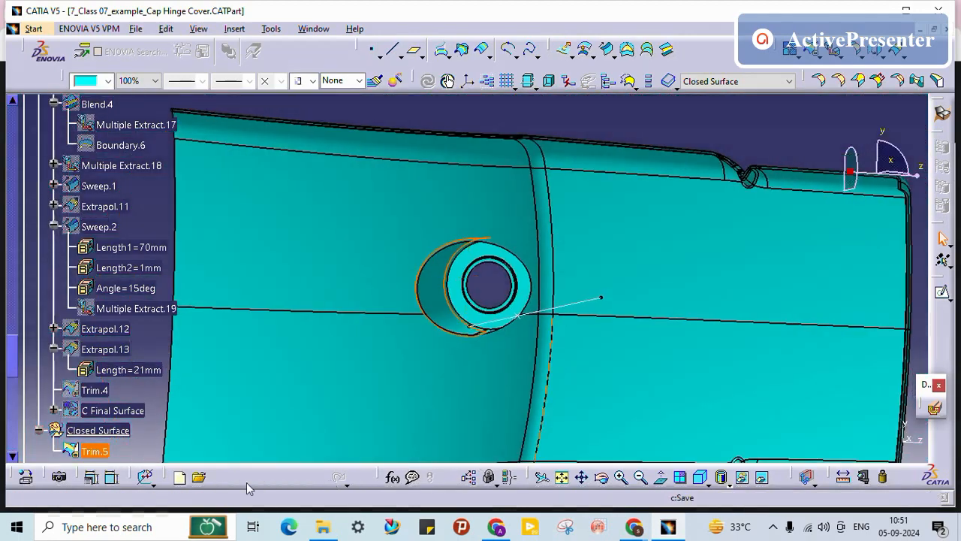
# Step: Select the cyan Trim.5 closed surface, view the model edge-on, then clear the selection
pyautogui.click(85, 449)
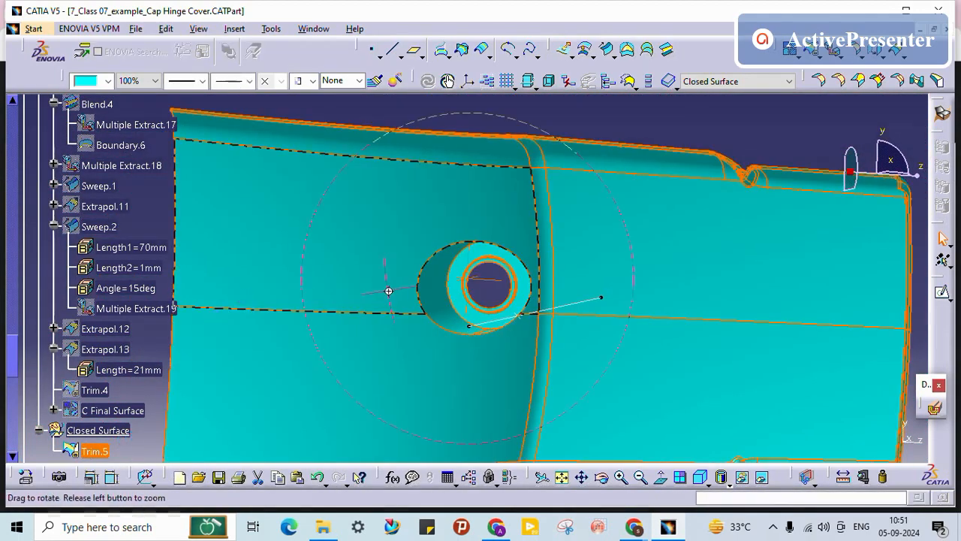
pyautogui.moveTo(388, 291); pyautogui.dragTo(334, 261, button='middle')
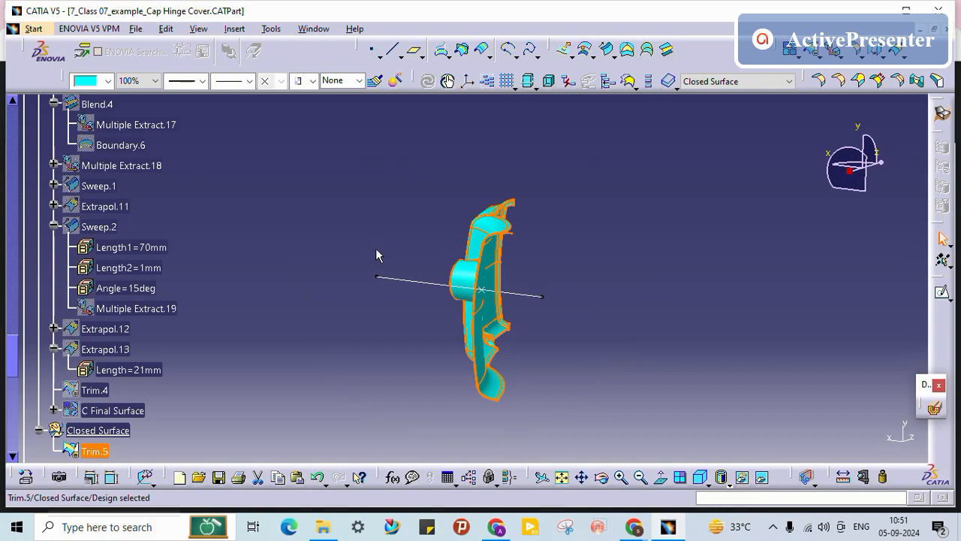
pyautogui.moveTo(635, 528)
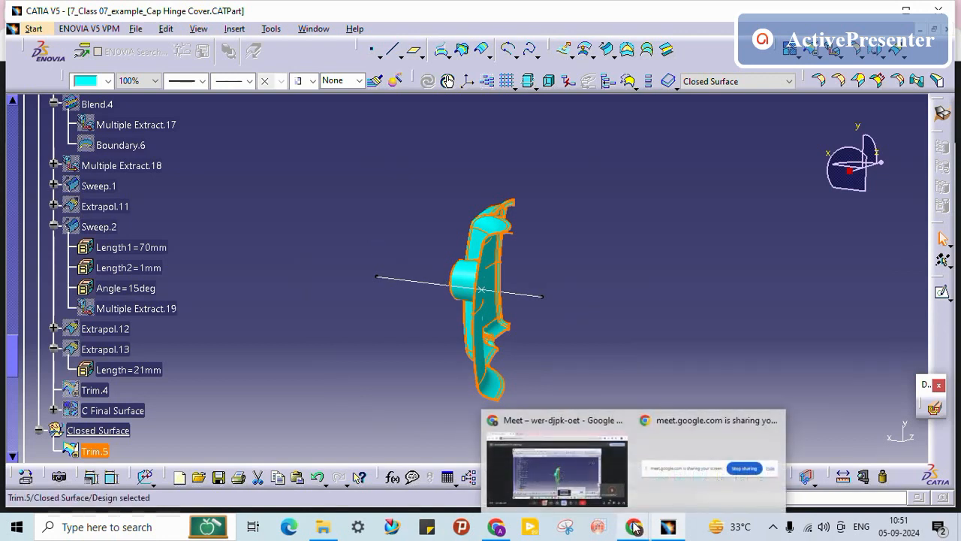
pyautogui.click(665, 289)
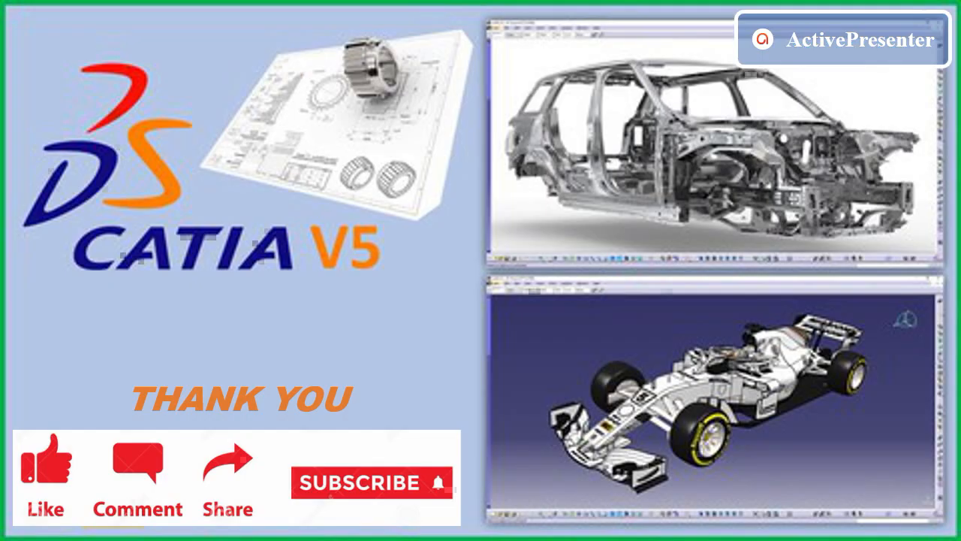